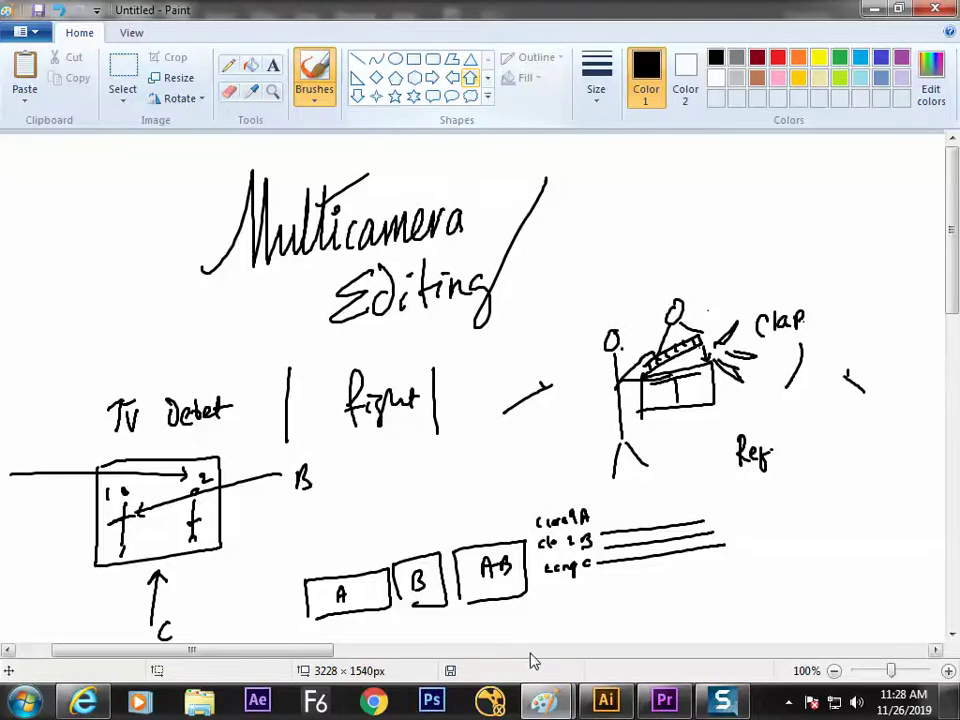
- Switch to Premiere Pro and create a new project overwriting Untitled, with a DV-PAL Standard 48kHz sequence named Sequence 01
click(662, 700)
click(355, 480)
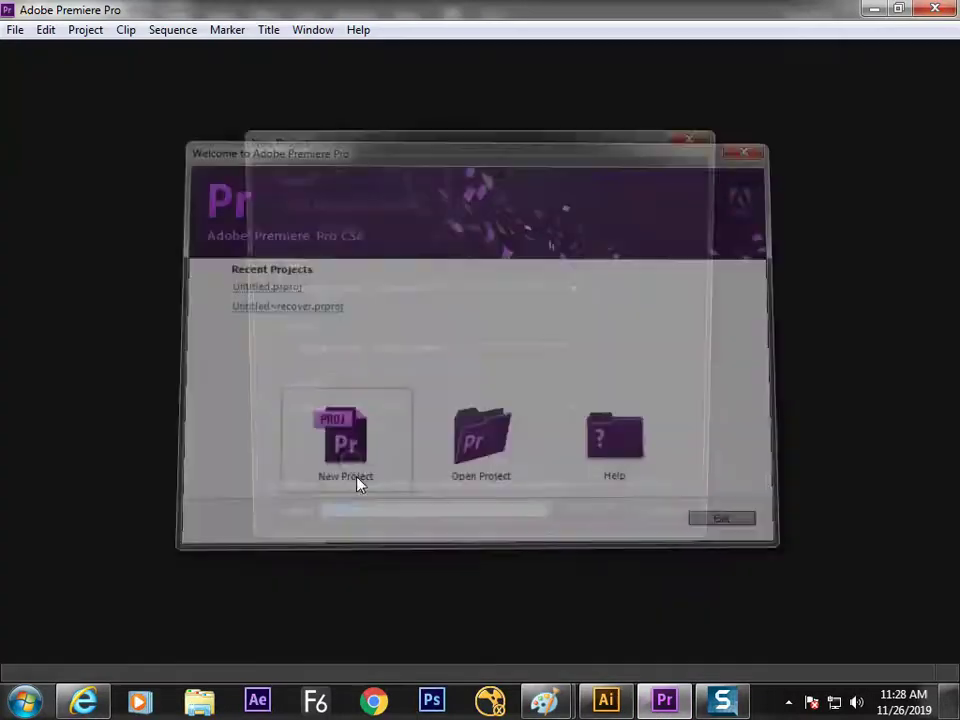
click(585, 530)
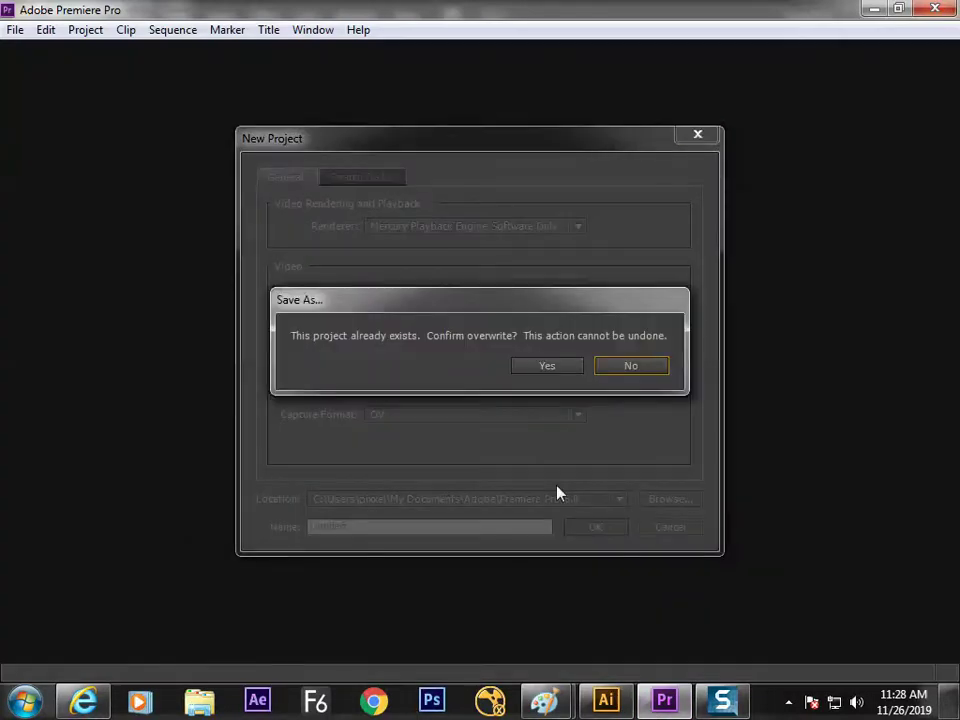
click(566, 368)
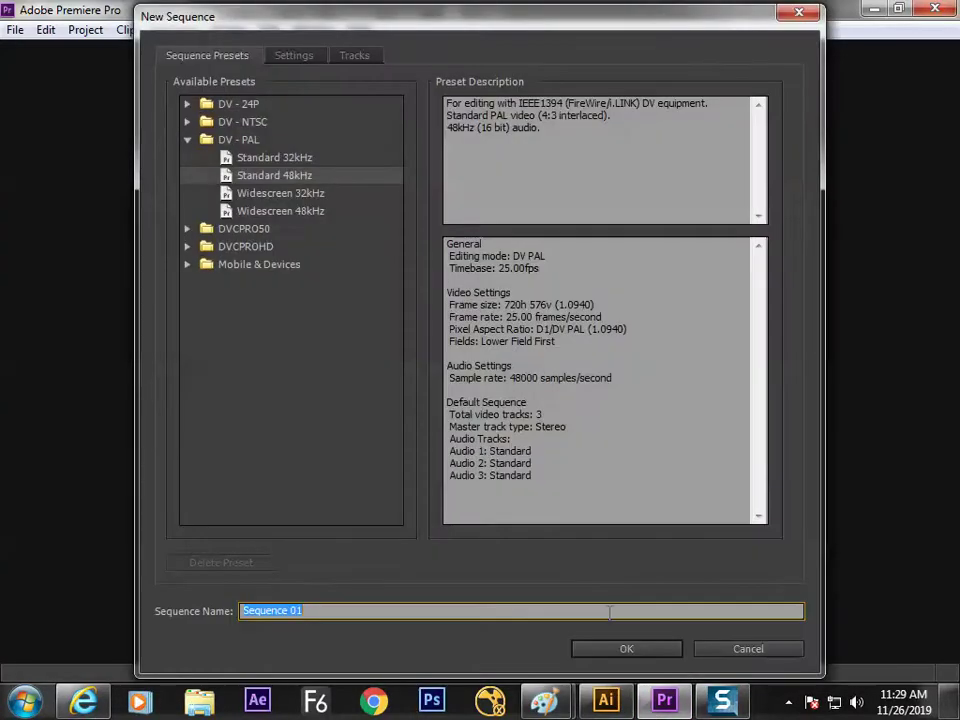
click(614, 650)
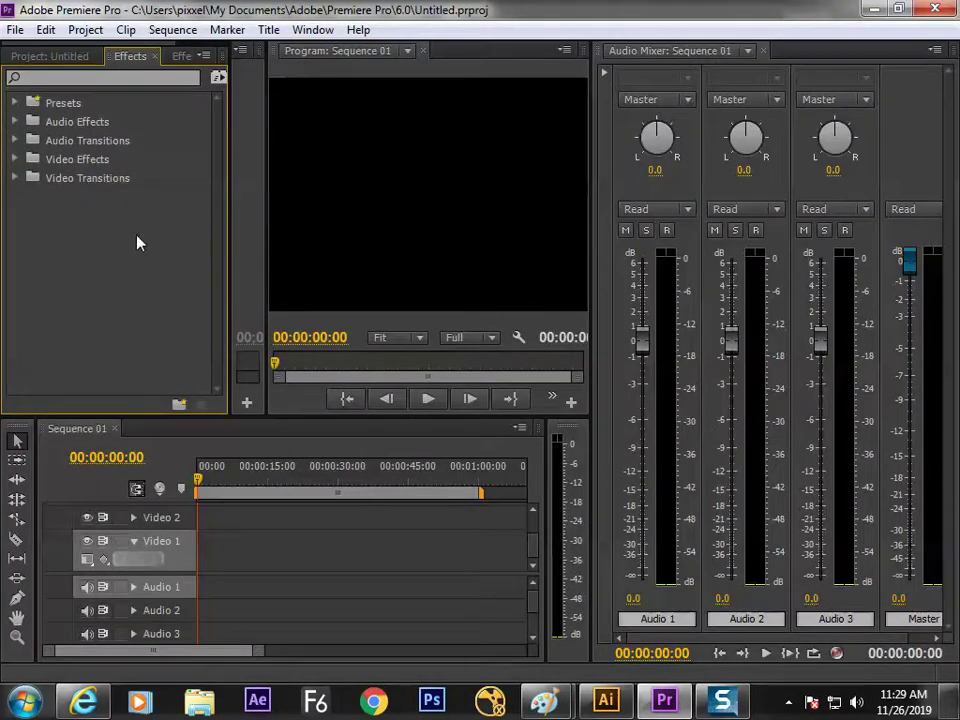
- Close the Audio Mixer and import Interview Camera A.mp4, B.mp4 and C.mp4 from the Multi cam footage folder into the project
click(57, 58)
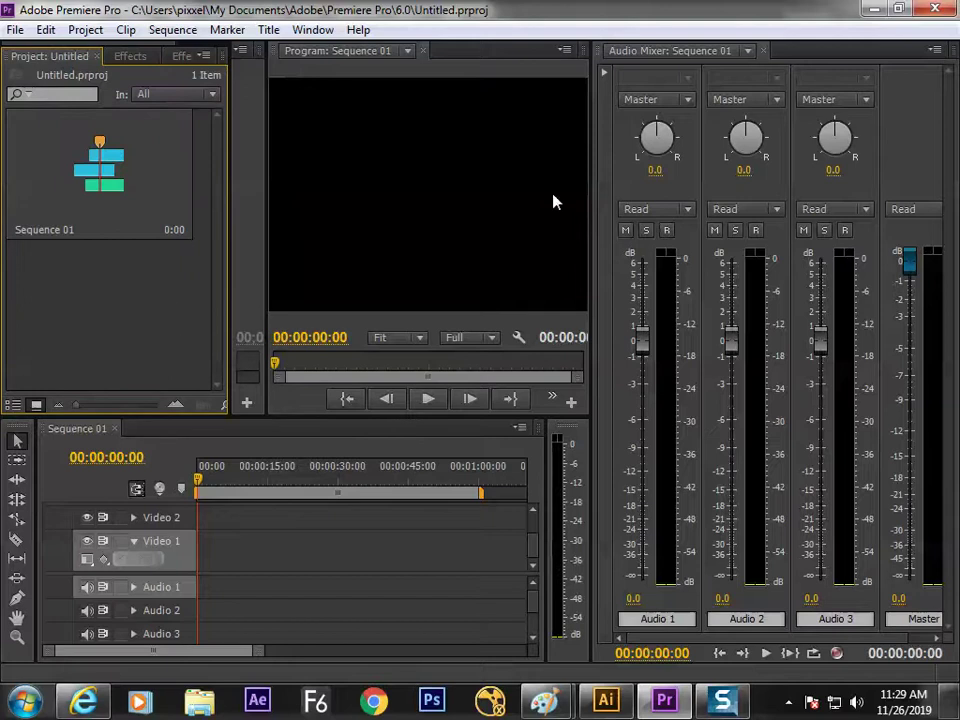
click(763, 51)
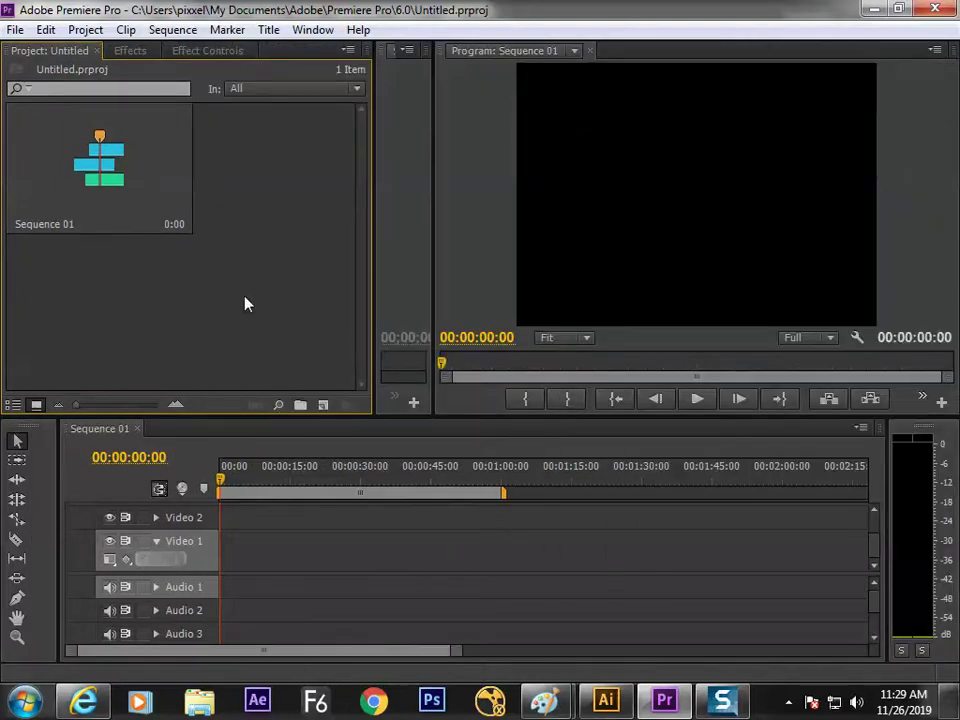
key(ctrl+i)
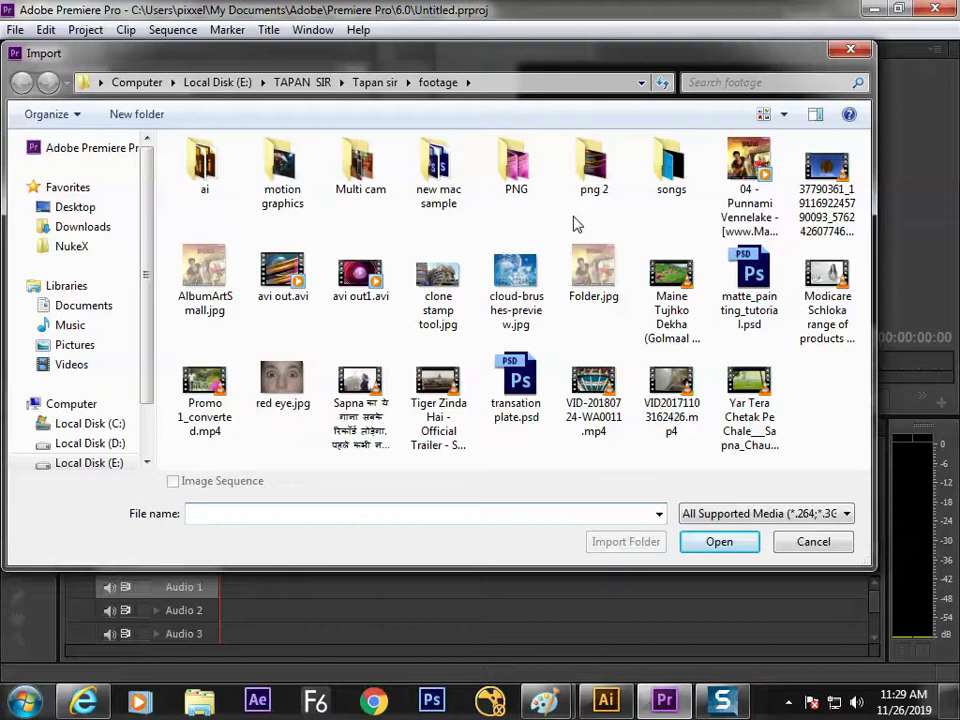
double_click(383, 178)
drag(506, 285, 171, 154)
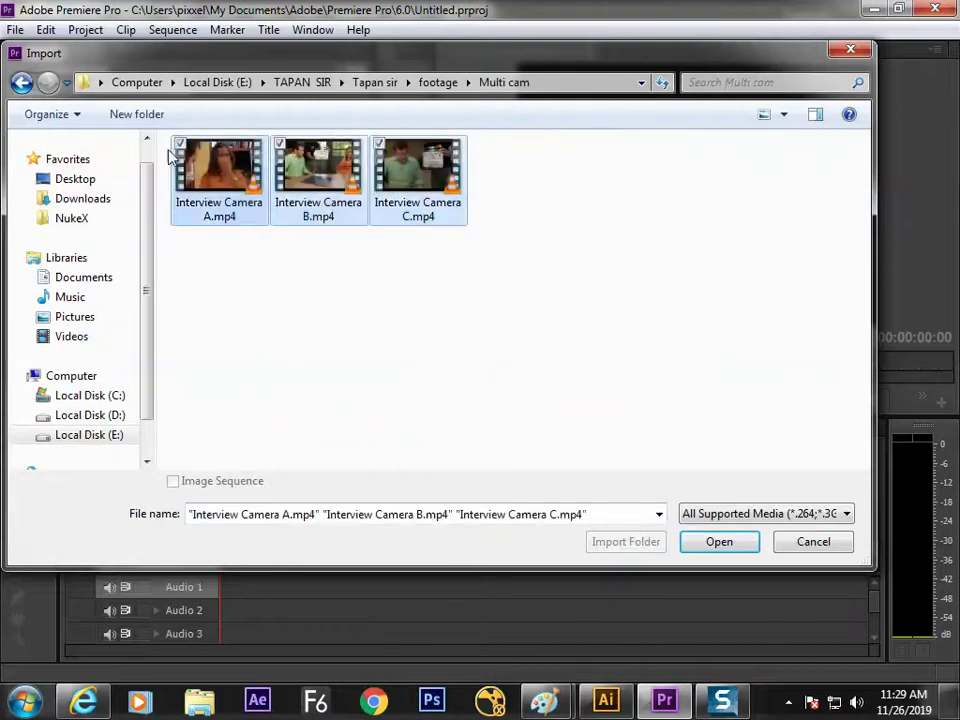
key(Return)
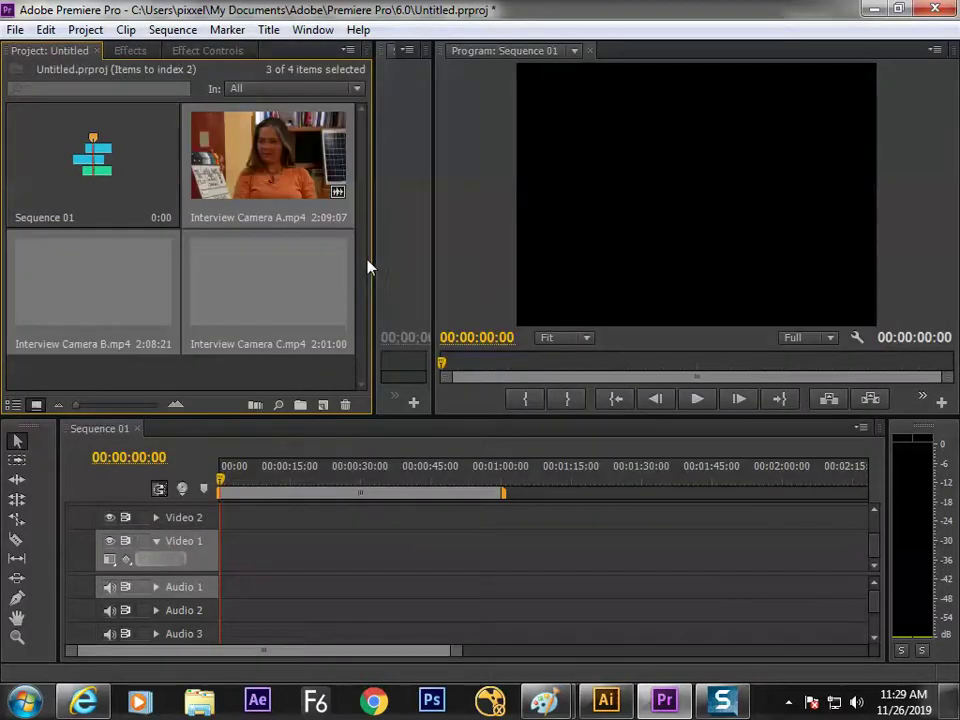
click(236, 366)
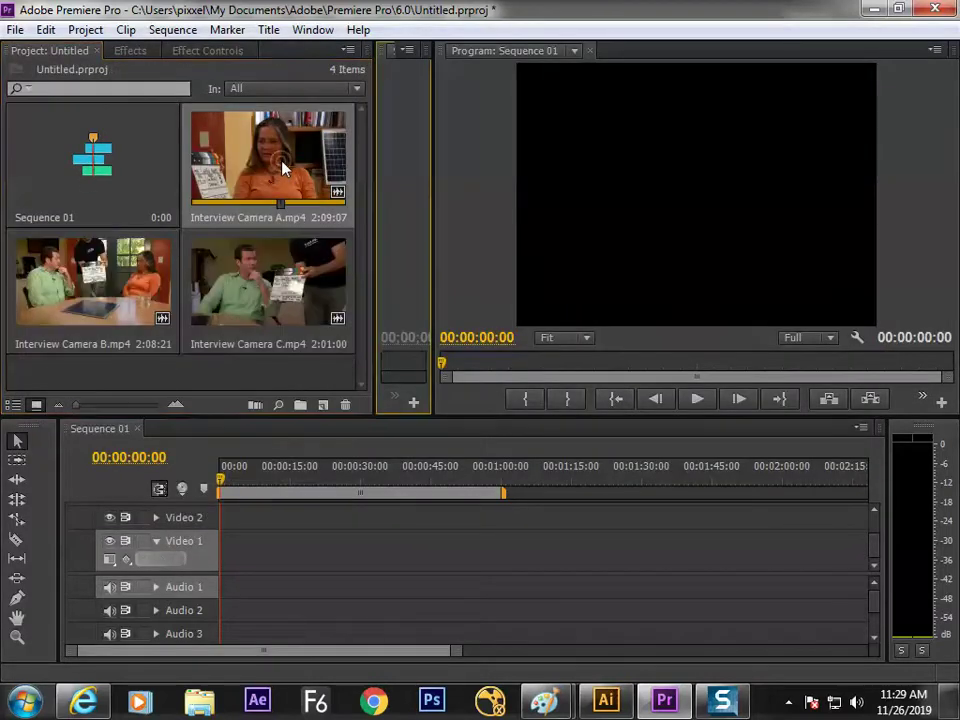
- Load Interview Camera A.mp4 in the Source monitor and widen that monitor to most of the preview area
key(grave)
key(grave)
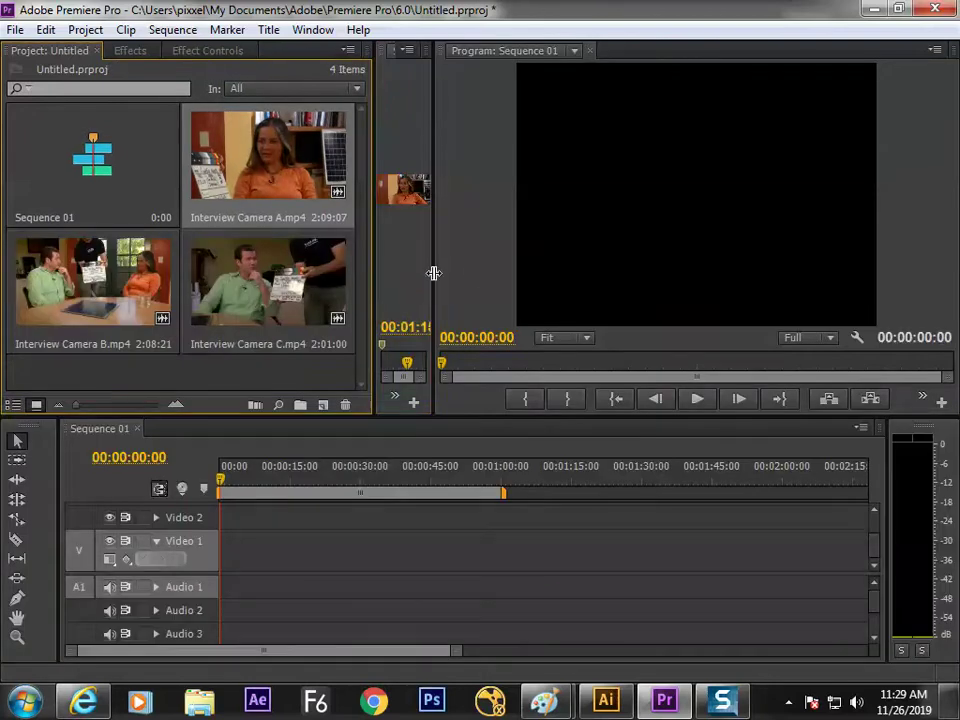
drag(433, 273, 775, 274)
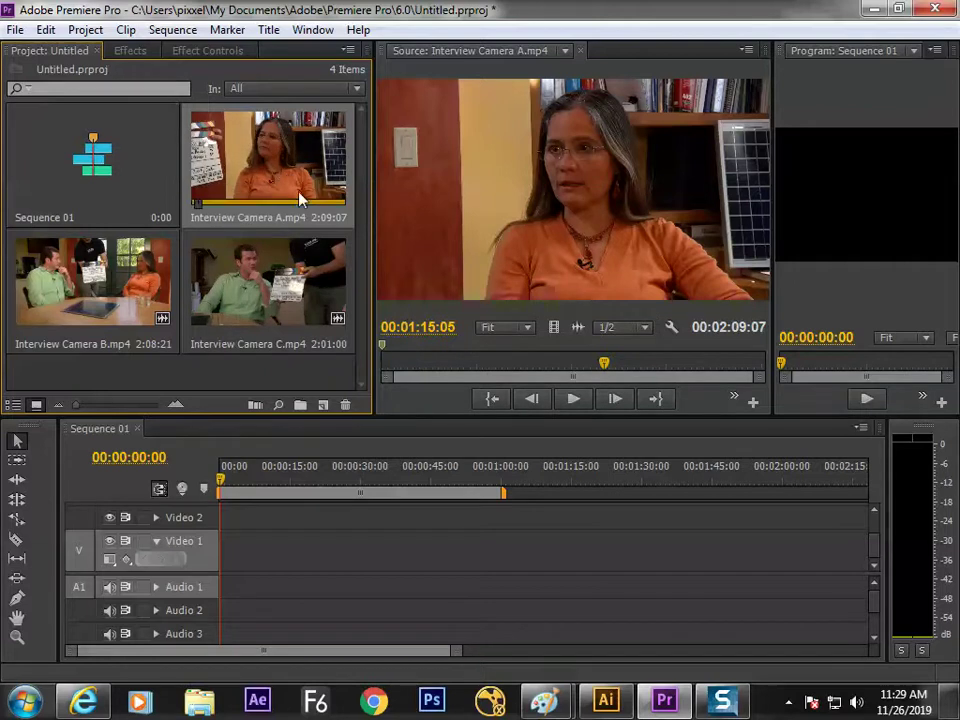
- Play Interview Camera A from its beginning and pause where the clapperboard faces the camera, at 00:00:10:18
click(386, 206)
key(space)
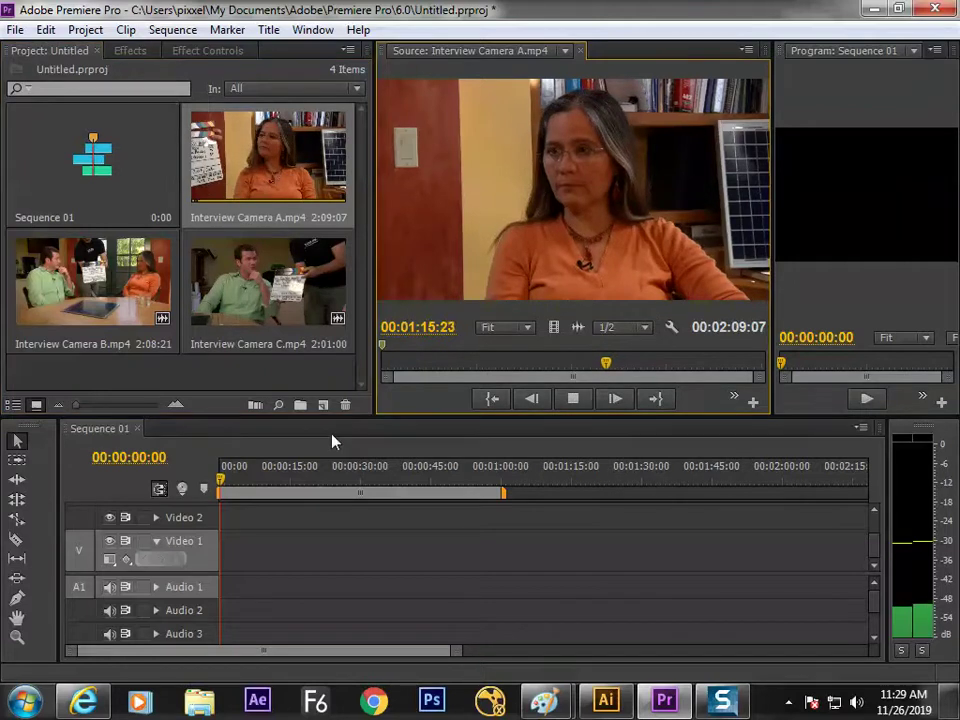
key(space)
key(Home)
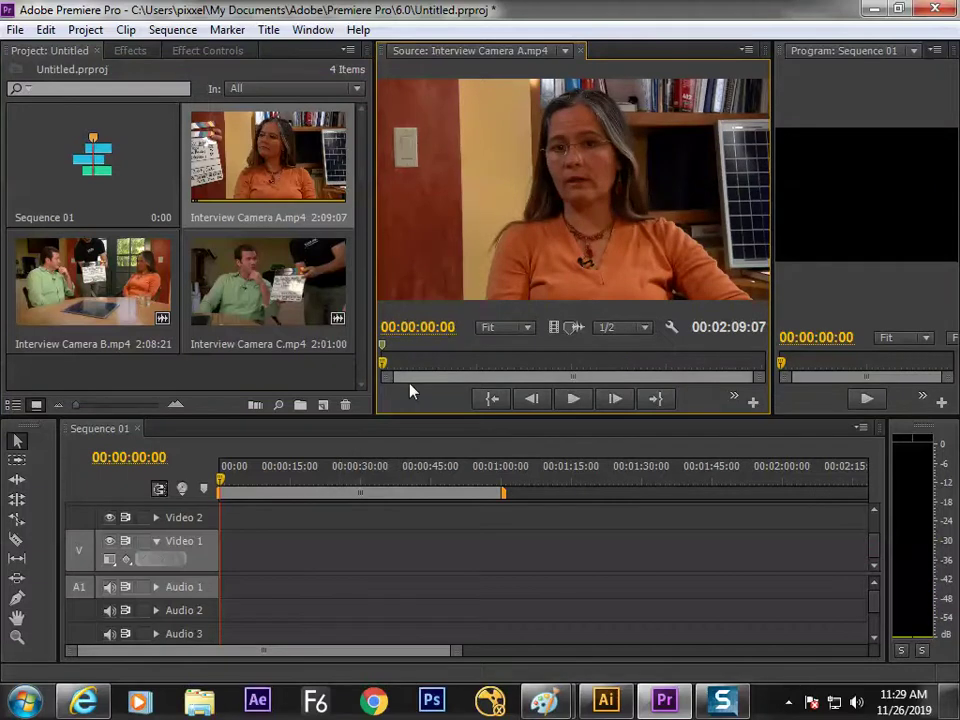
key(space)
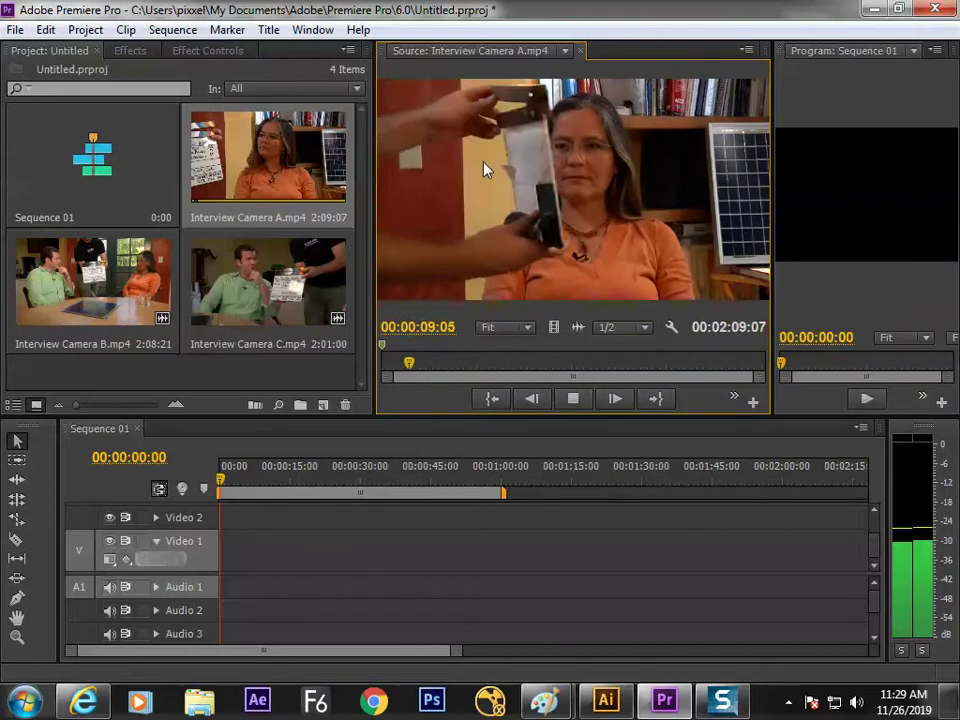
key(space)
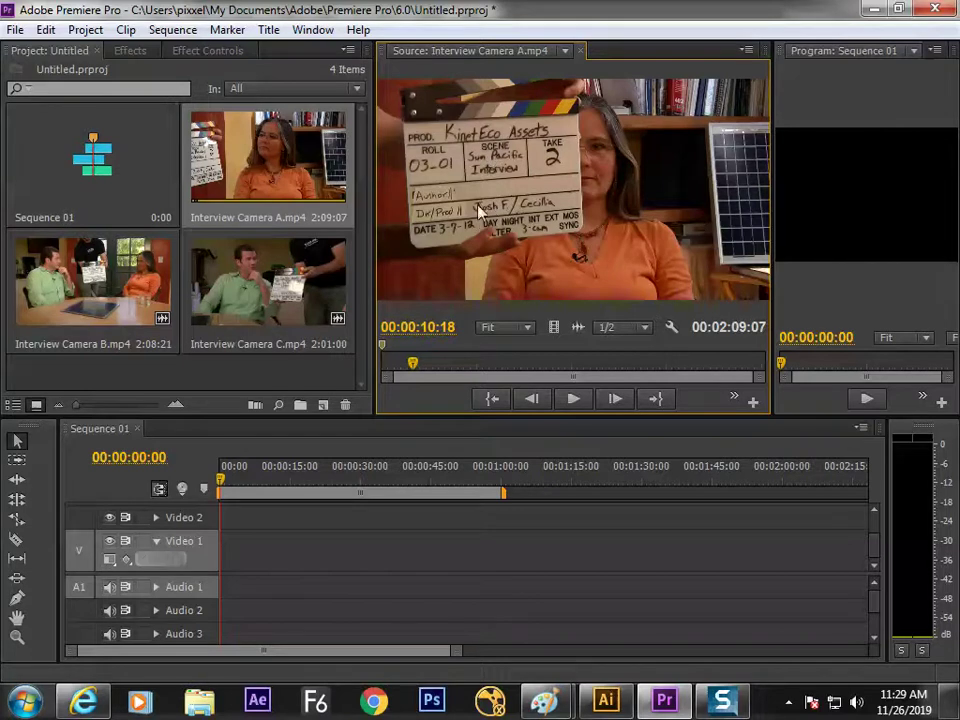
- Play through the closing of the clapperboard, rewind to just before it and replay until 00:00:13:00
key(space)
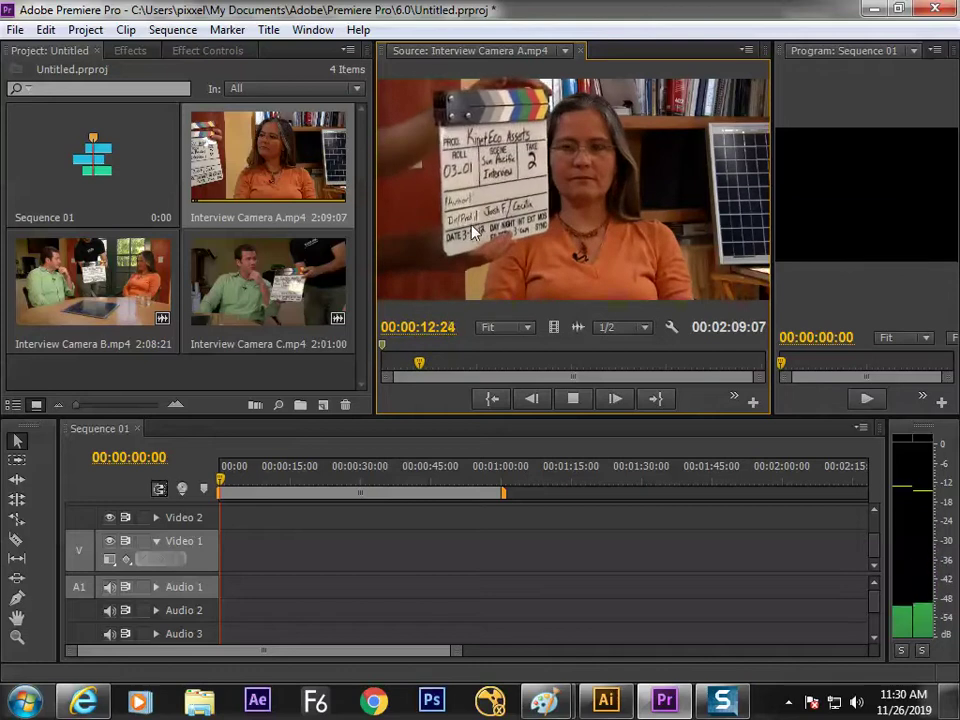
key(space)
drag(423, 368, 408, 366)
key(space)
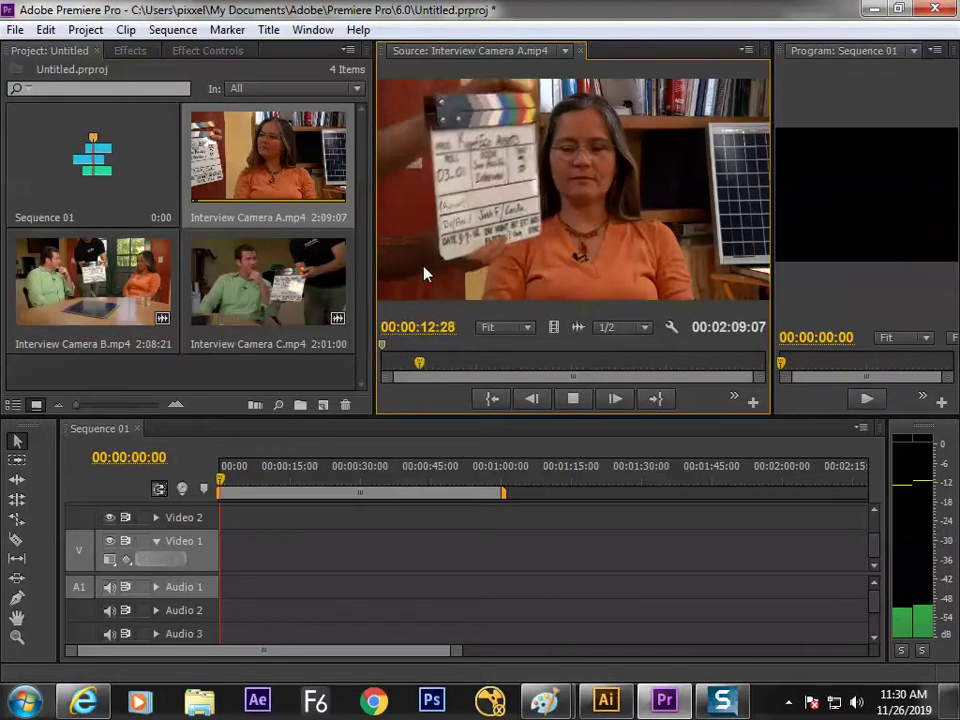
key(space)
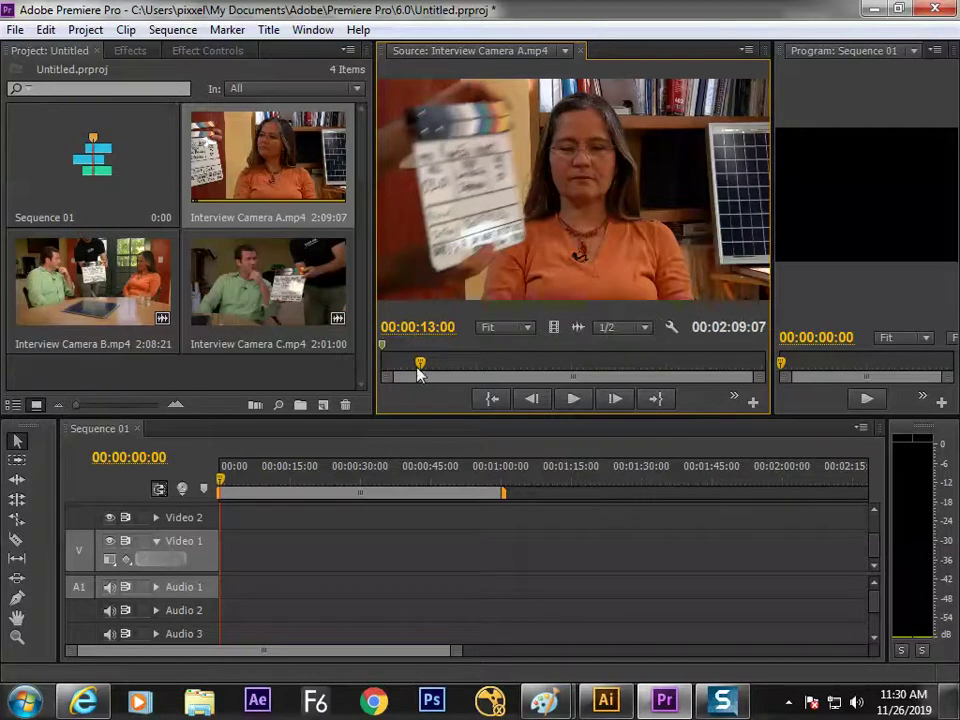
- Review the clap several more times from about 00:00:09:05 and pause on the open clapperboard at 00:00:11:07
drag(420, 364, 406, 388)
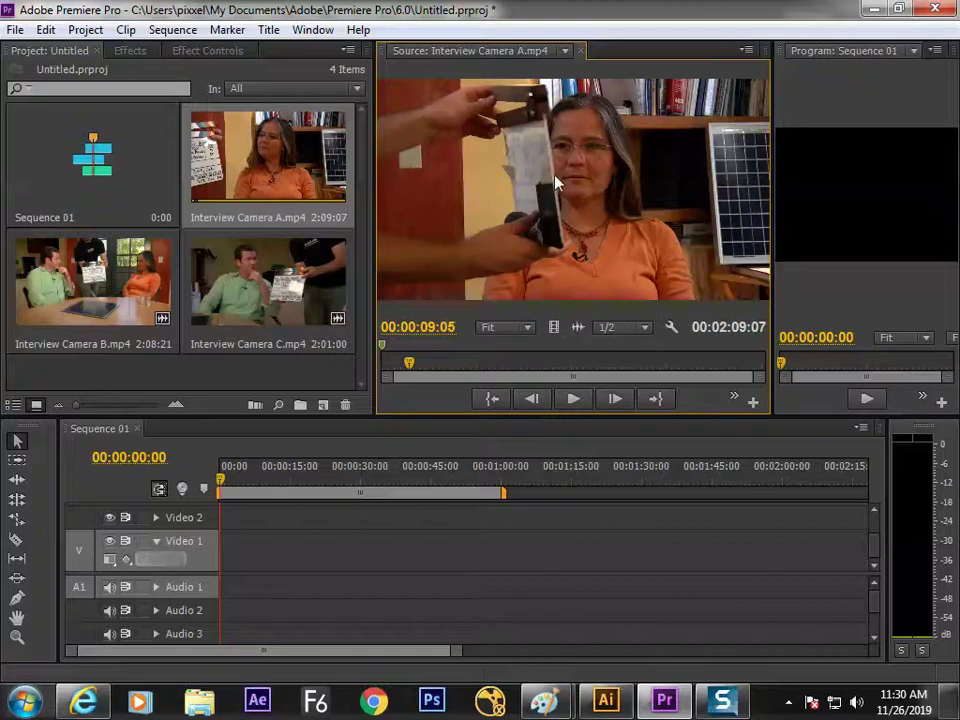
key(space)
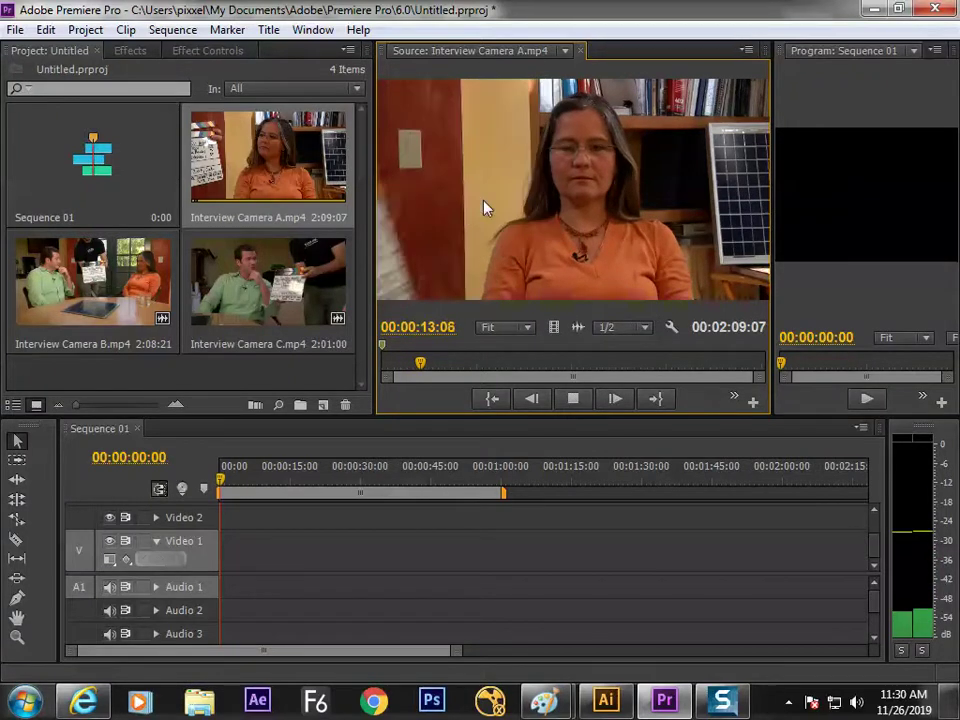
key(space)
click(412, 365)
key(space)
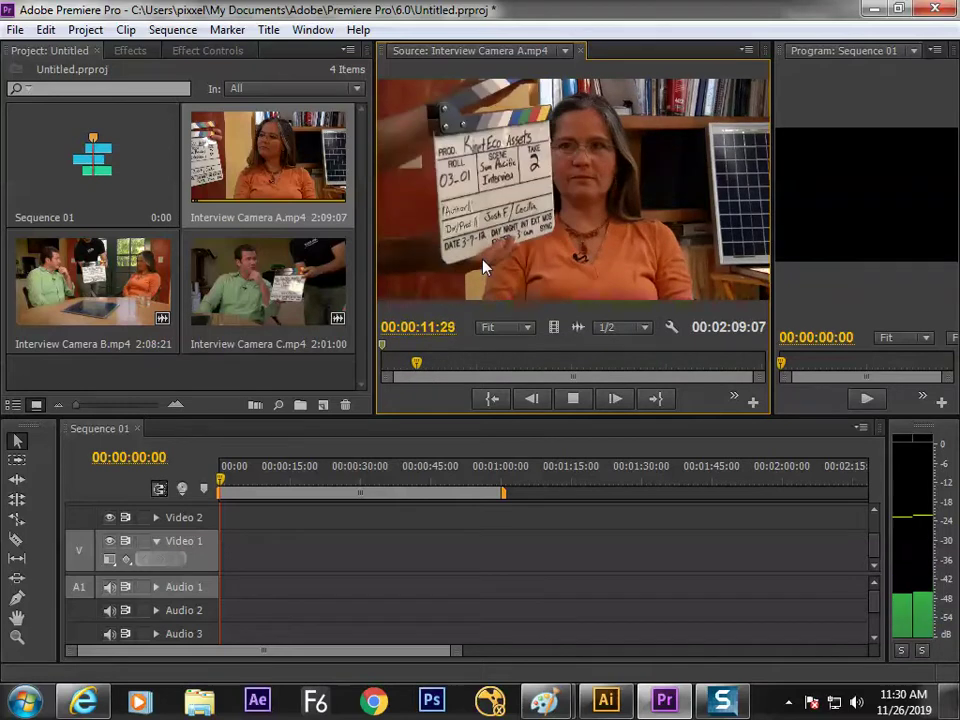
key(space)
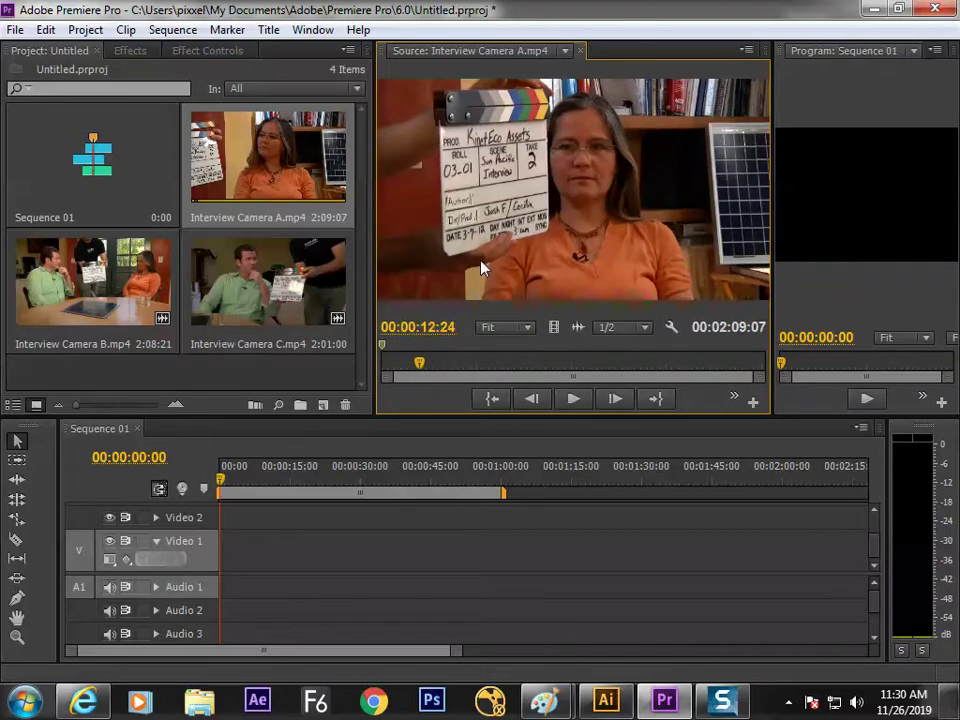
click(411, 366)
key(space)
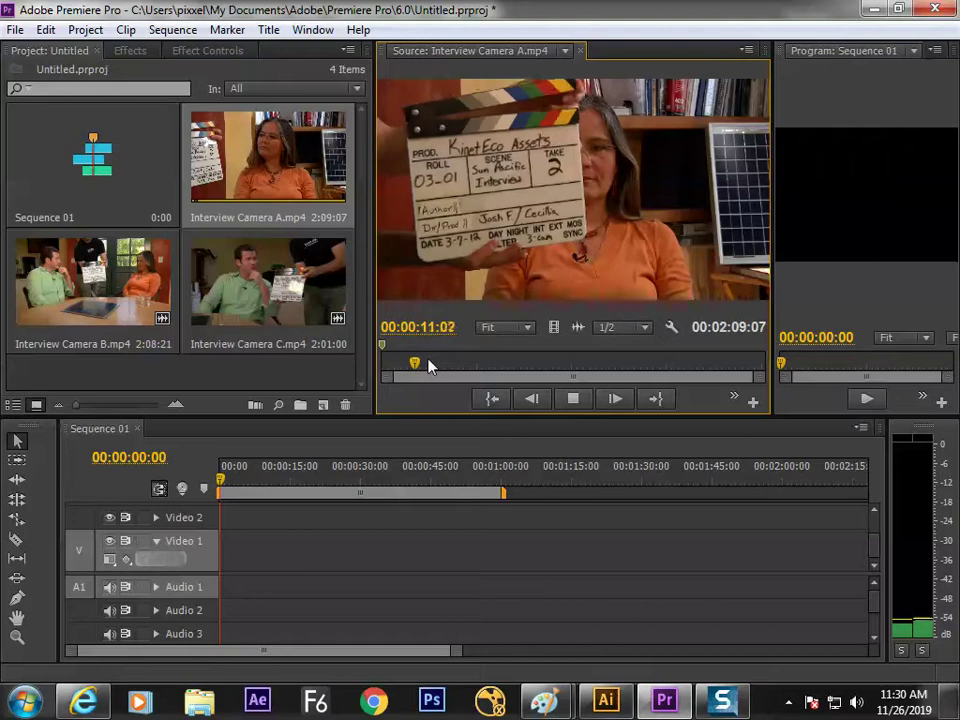
key(space)
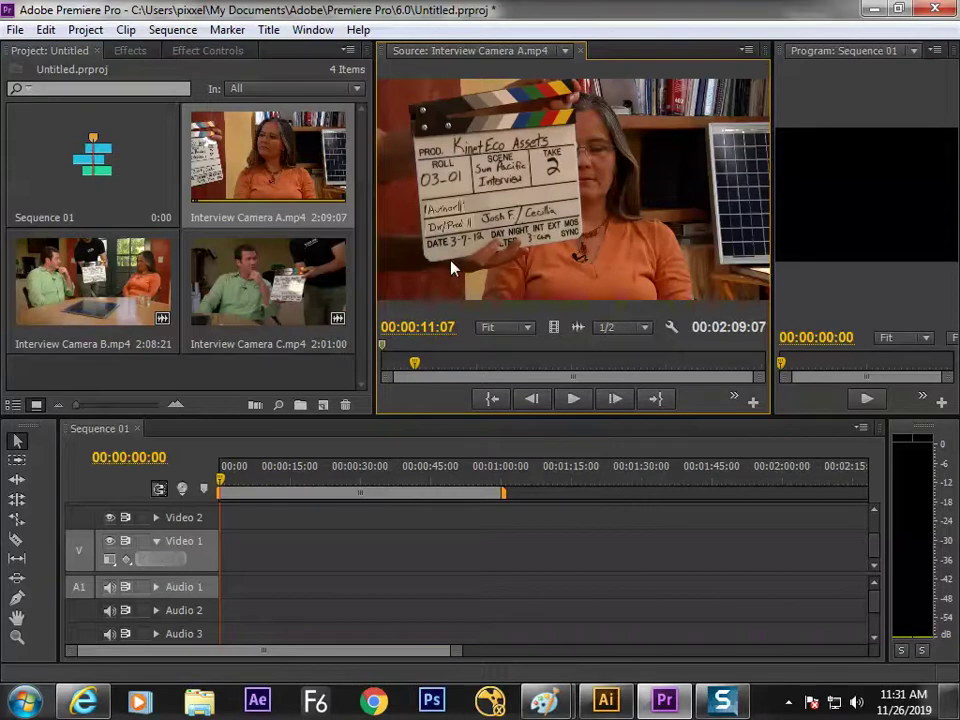
- Switch to Paint and sketch a small stick figure and a log sheet with scene and take entries beside the title
key(alt+Tab)
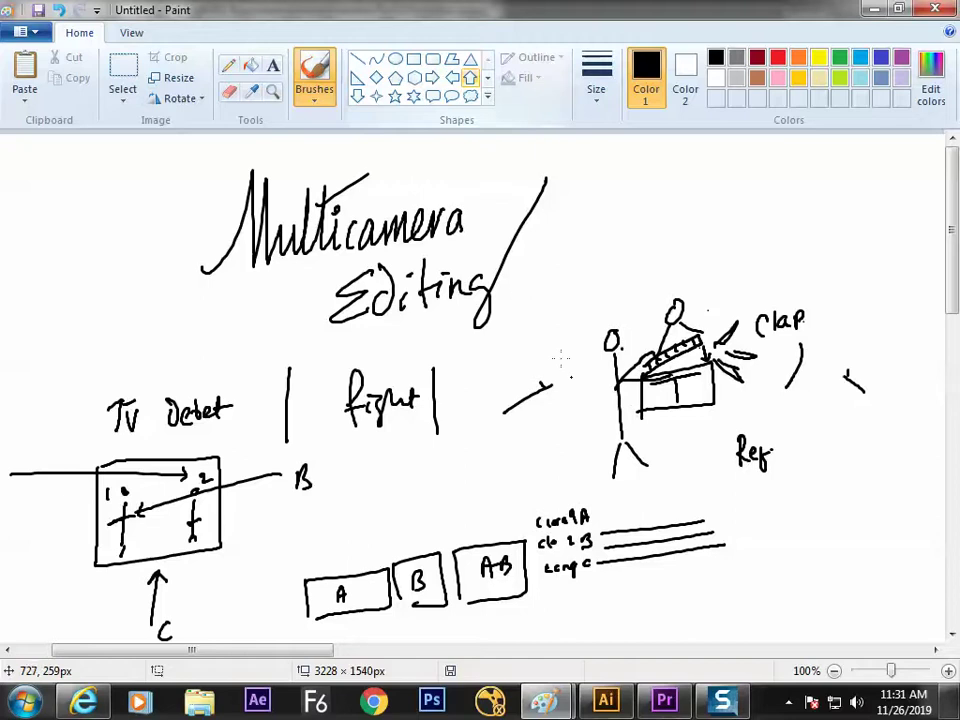
mouse_move(557, 266)
mouse_down()
mouse_move(559, 296)
mouse_move(579, 287)
mouse_up()
mouse_move(600, 205)
mouse_down()
mouse_move(600, 285)
mouse_move(636, 278)
mouse_up()
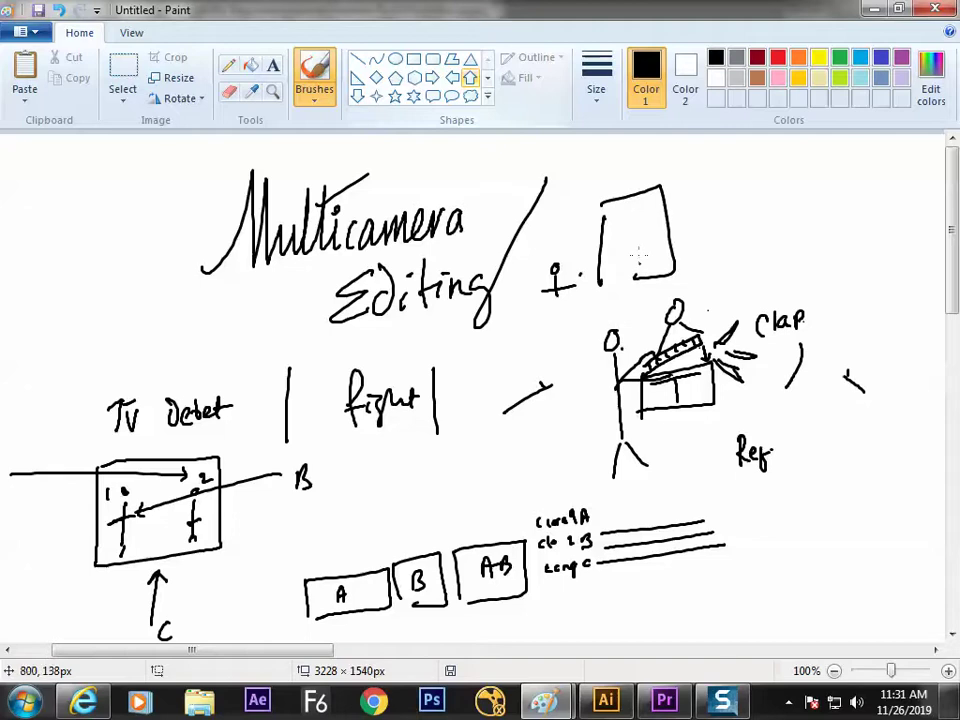
mouse_move(614, 225)
mouse_down()
mouse_move(642, 224)
mouse_move(645, 205)
mouse_move(650, 242)
mouse_move(674, 209)
mouse_move(670, 246)
mouse_up()
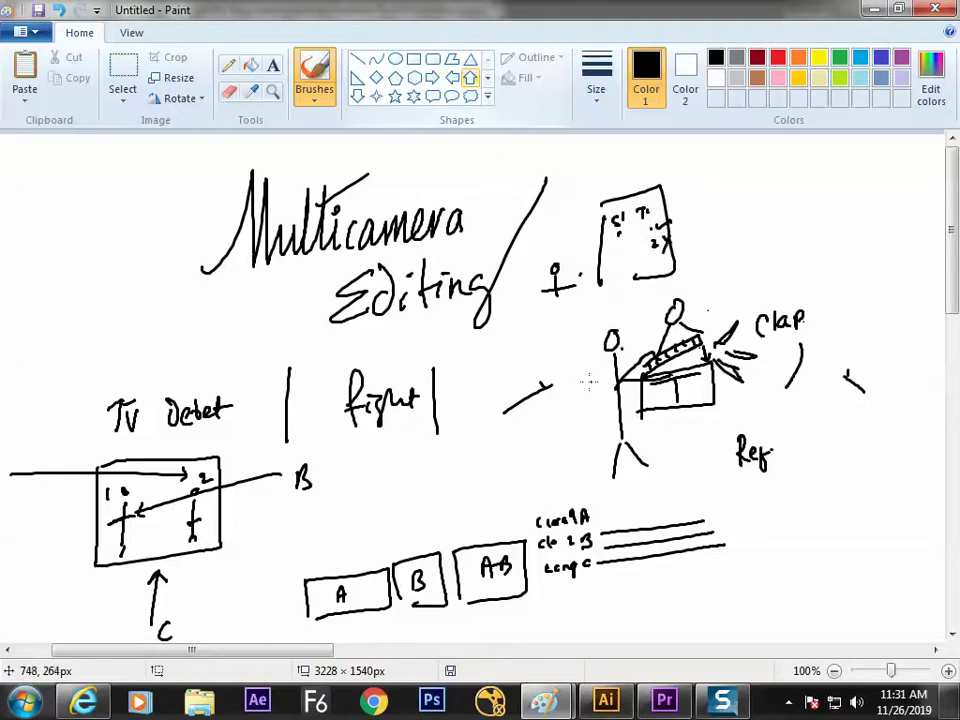
- Add a tick above the sketched sheet, reinforce its outline and label the neighbouring stick figure as the log sheet boy
mouse_move(622, 178)
mouse_down()
mouse_move(629, 195)
mouse_move(645, 172)
mouse_up()
mouse_move(603, 209)
mouse_down()
mouse_move(602, 292)
mouse_move(625, 290)
mouse_up()
mouse_move(558, 242)
mouse_down()
mouse_move(552, 228)
mouse_move(576, 214)
mouse_move(588, 220)
mouse_move(575, 256)
mouse_move(592, 256)
mouse_up()
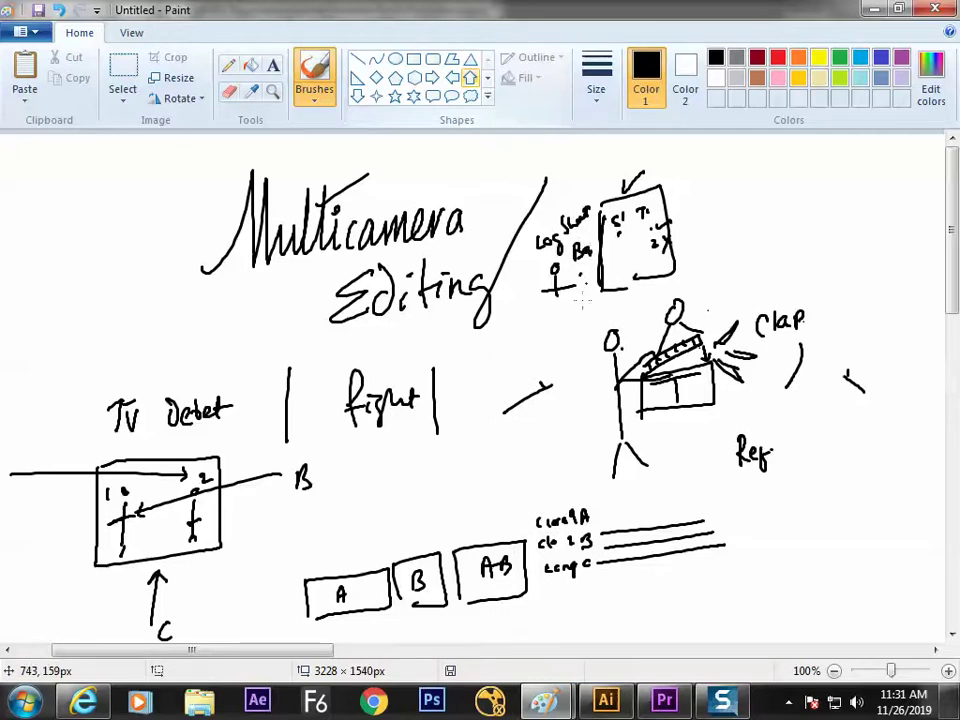
- Label the figure holding the clapperboard as Clap Boy and mark the log sheet and clapperboard with a tick and dots
mouse_move(560, 340)
mouse_down()
mouse_move(552, 351)
mouse_move(590, 350)
mouse_move(582, 367)
mouse_move(606, 357)
mouse_move(622, 380)
mouse_up()
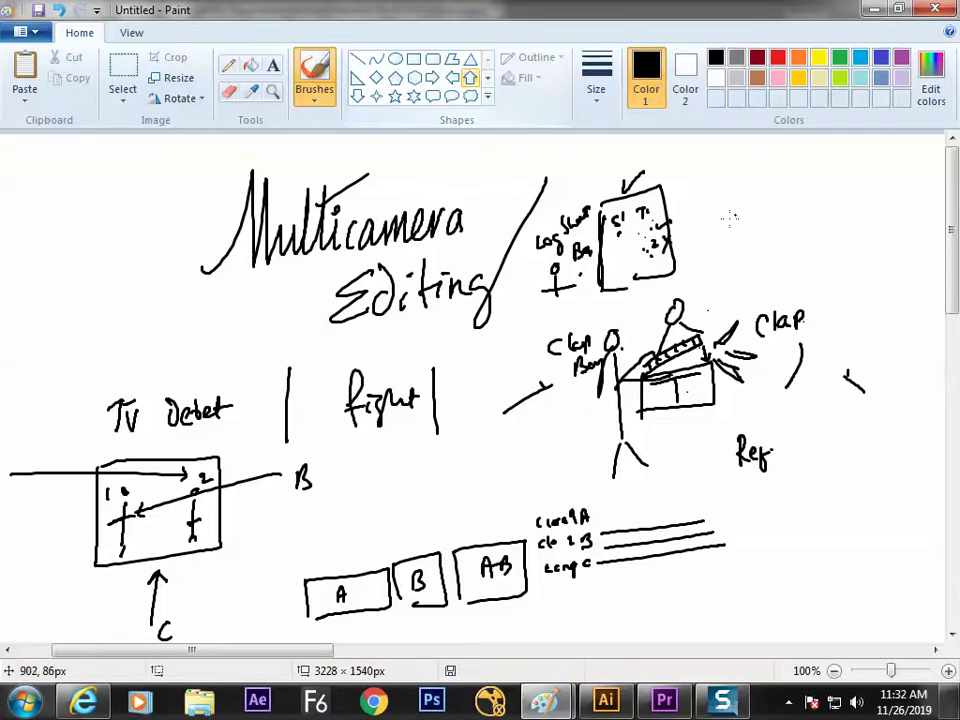
drag(704, 182, 678, 197)
key(alt)
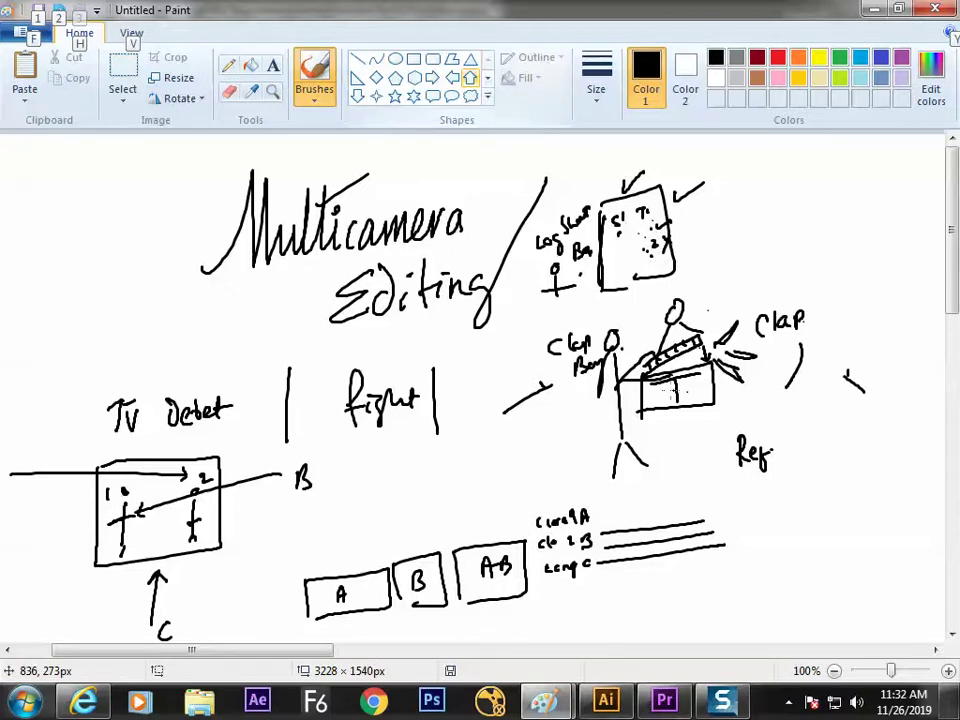
key(alt)
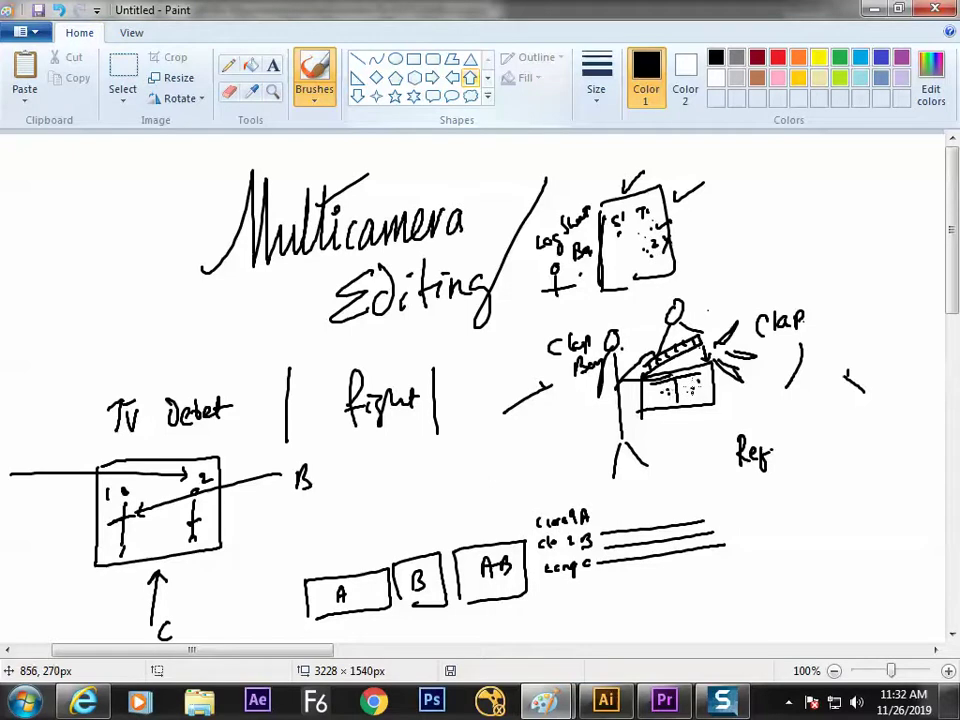
- In Paint, sketch a second log sheet as a small table with columns headed S, S and T, and tick it
key(alt+Tab)
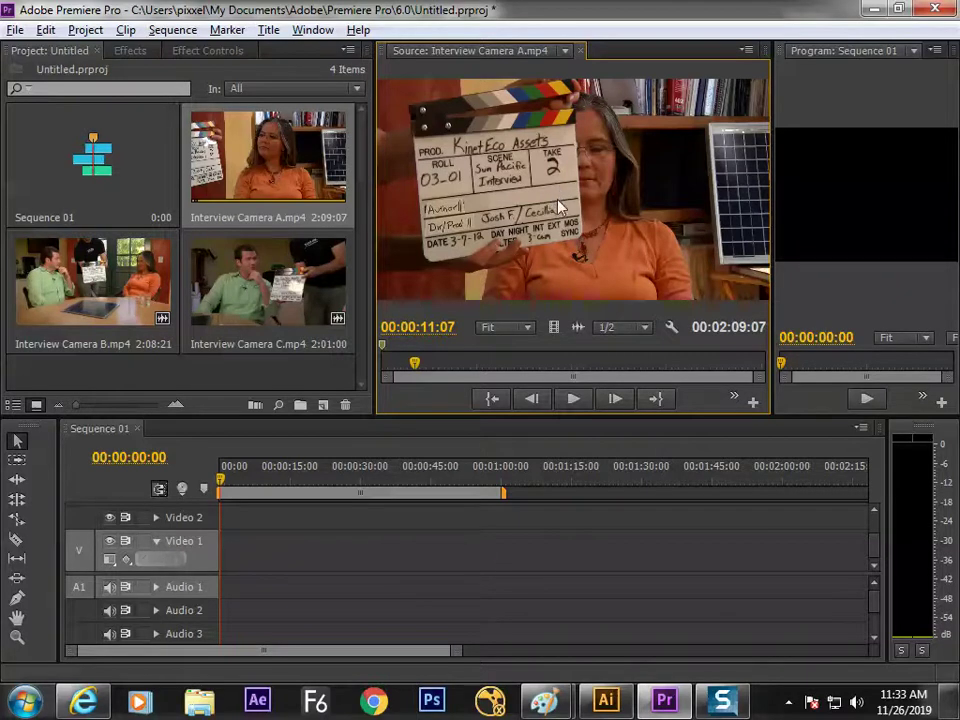
key(space)
key(alt+Tab)
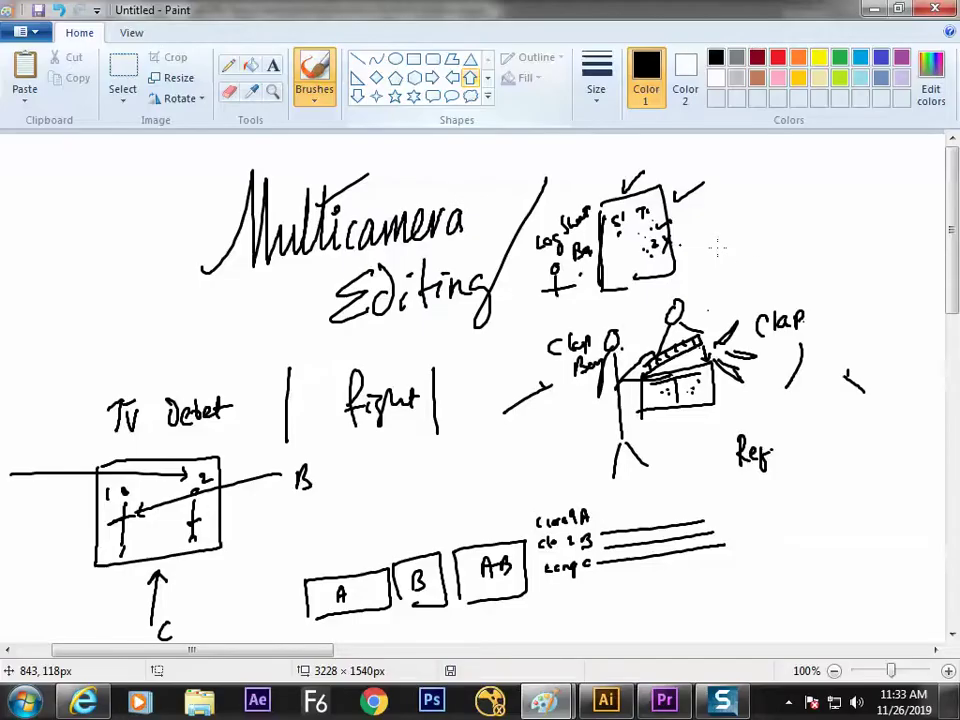
mouse_move(814, 178)
mouse_down()
mouse_move(813, 220)
mouse_move(822, 172)
mouse_move(870, 250)
mouse_move(815, 255)
mouse_up()
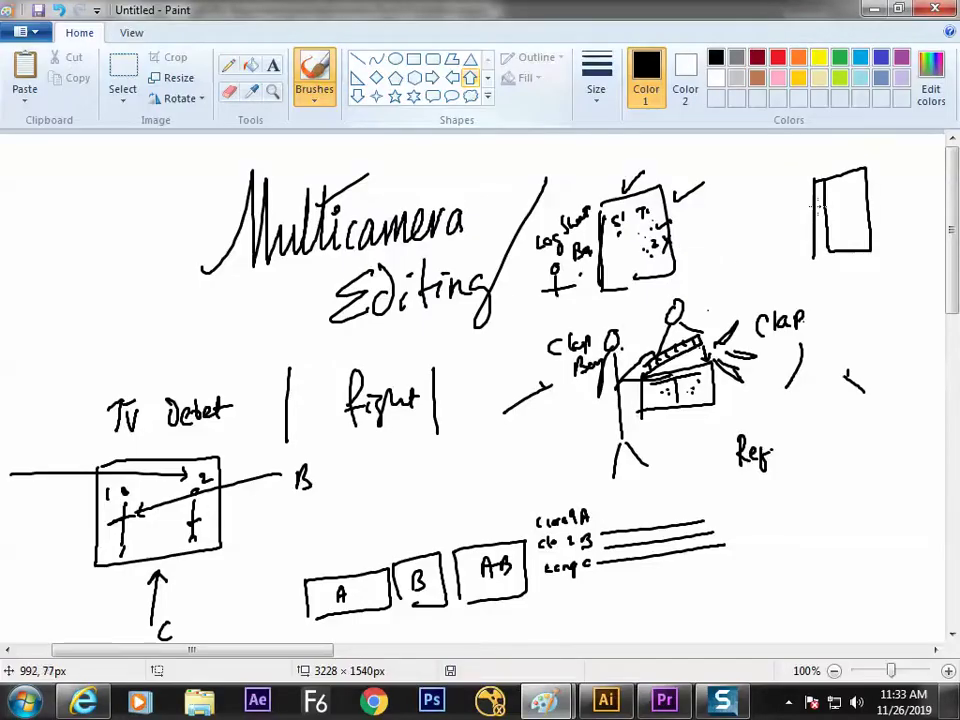
mouse_move(813, 198)
mouse_down()
mouse_move(872, 192)
mouse_move(869, 211)
mouse_move(833, 188)
mouse_move(843, 230)
mouse_move(847, 187)
mouse_up()
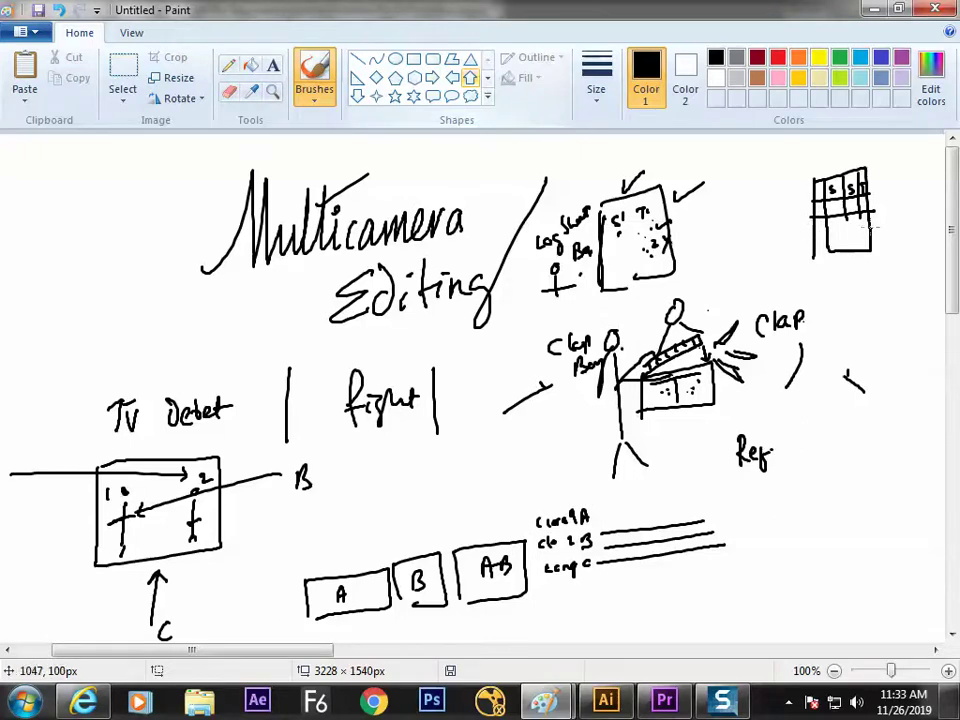
drag(873, 168, 869, 204)
drag(826, 165, 862, 150)
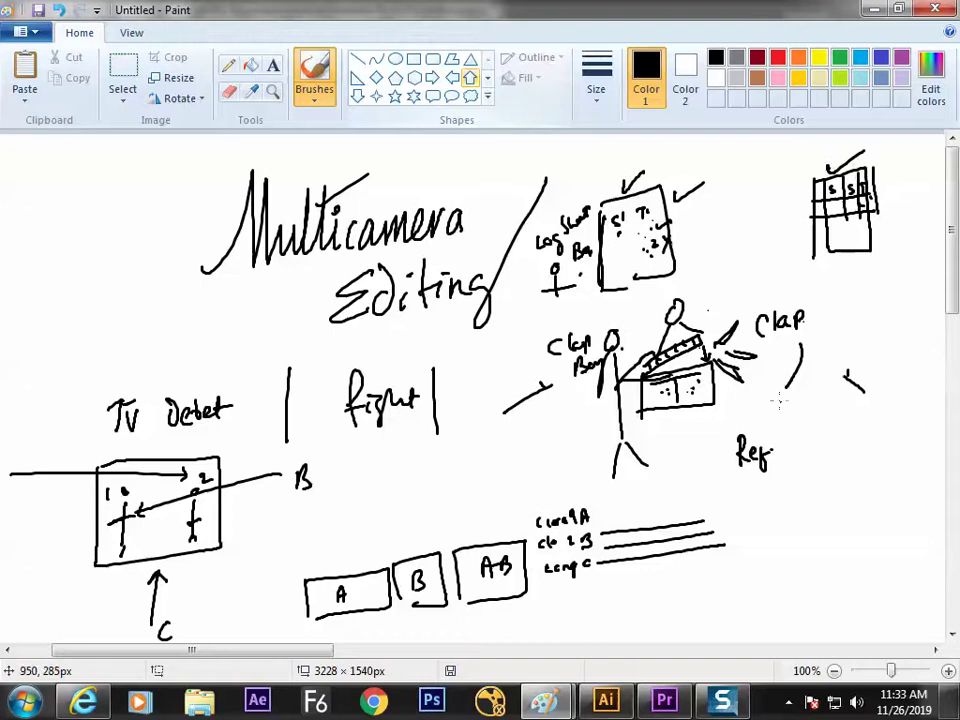
- Switch back to Premiere Pro and clear the clip selection in the project bin
key(alt)
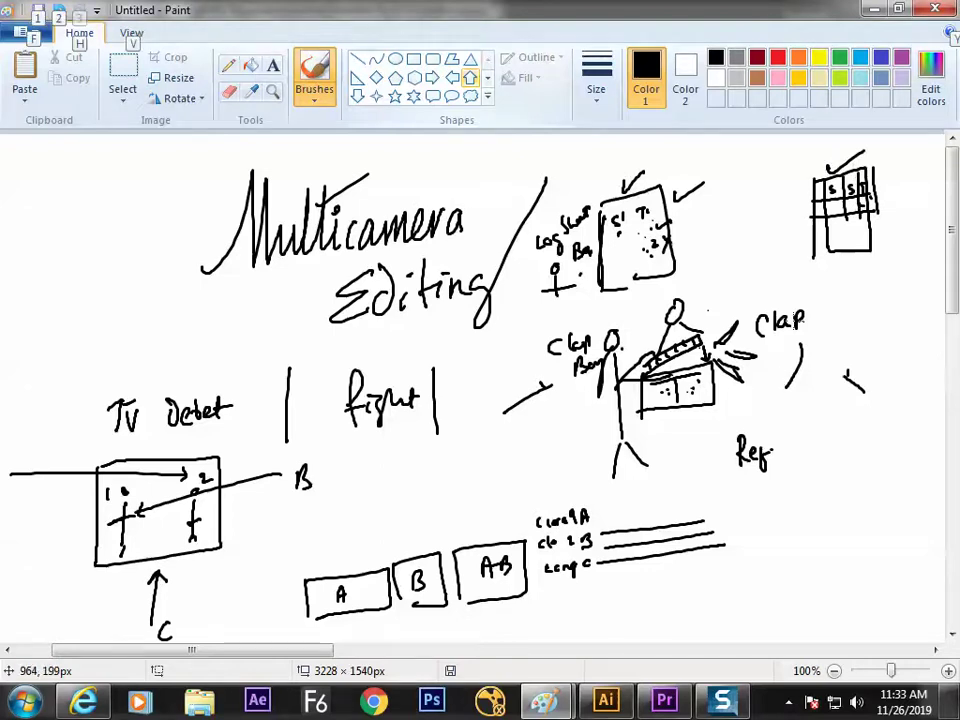
key(alt+Tab)
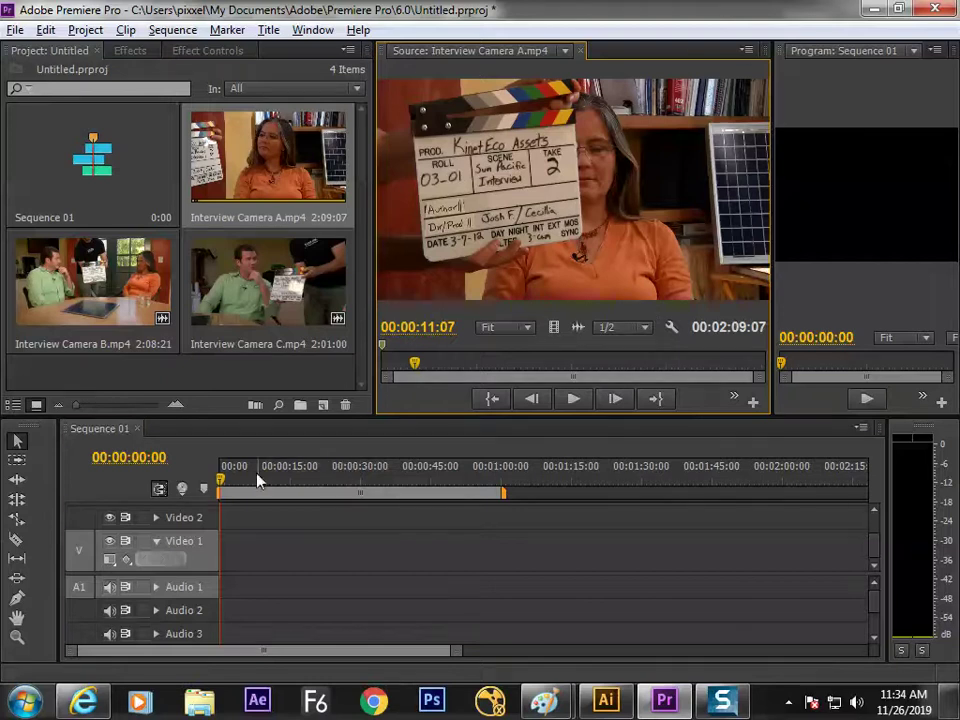
click(210, 488)
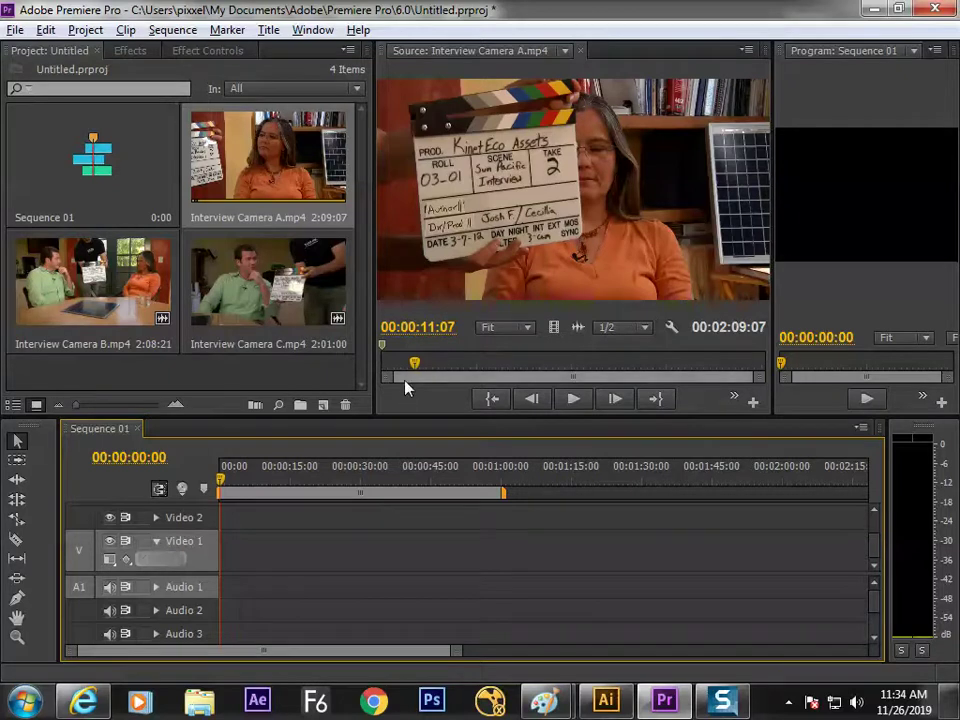
click(325, 390)
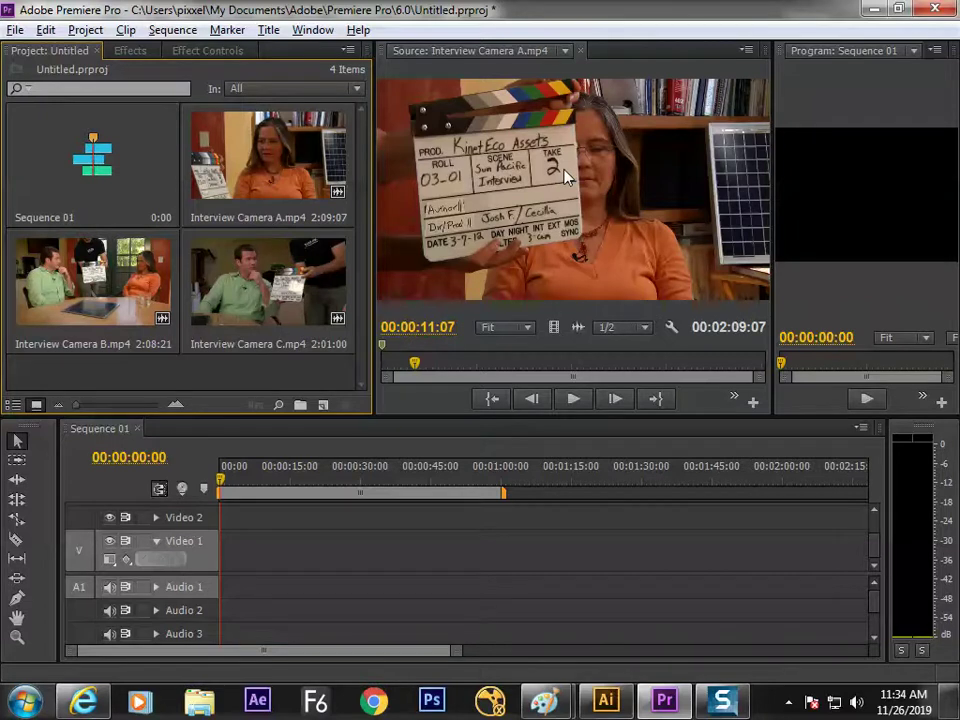
key(alt+Tab)
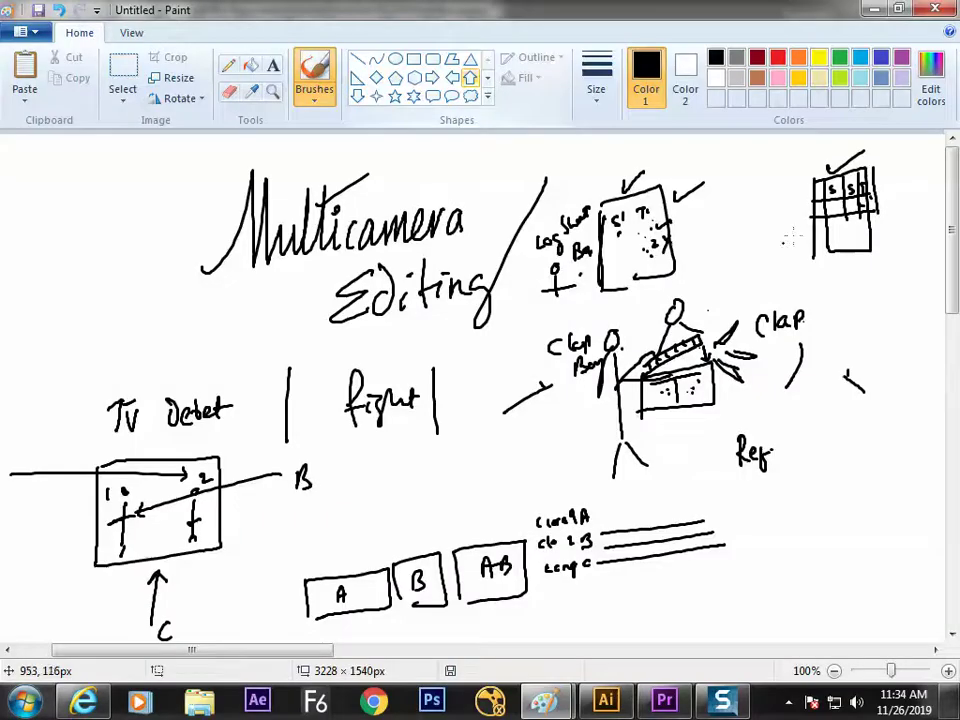
key(alt+Tab)
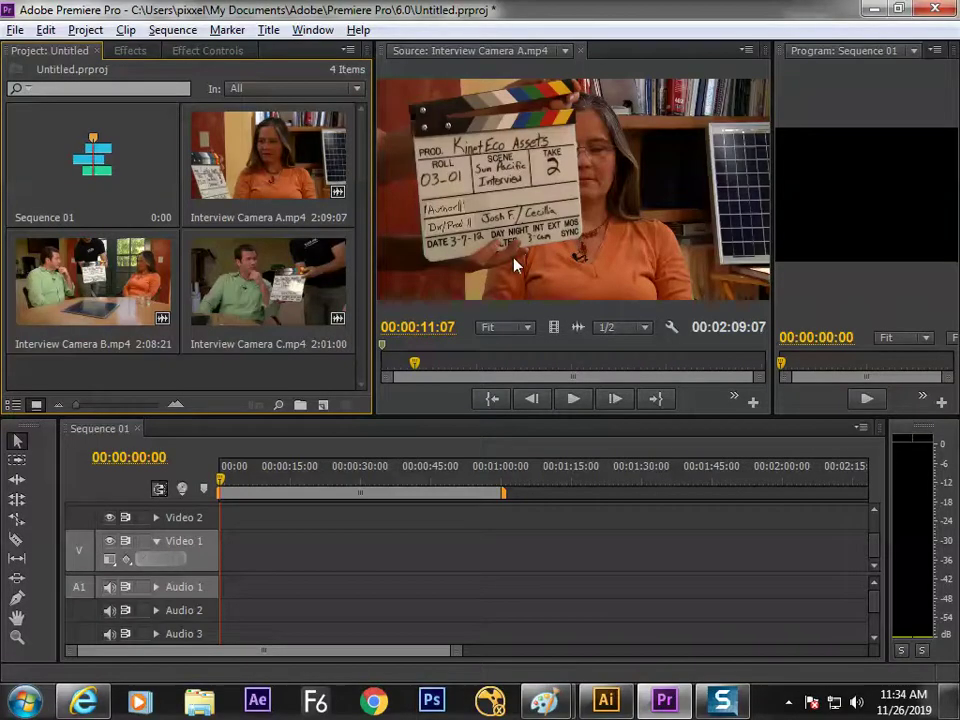
- Play Interview Camera A from its start past the clap, then shuttle back to 00:00:12:10
click(388, 372)
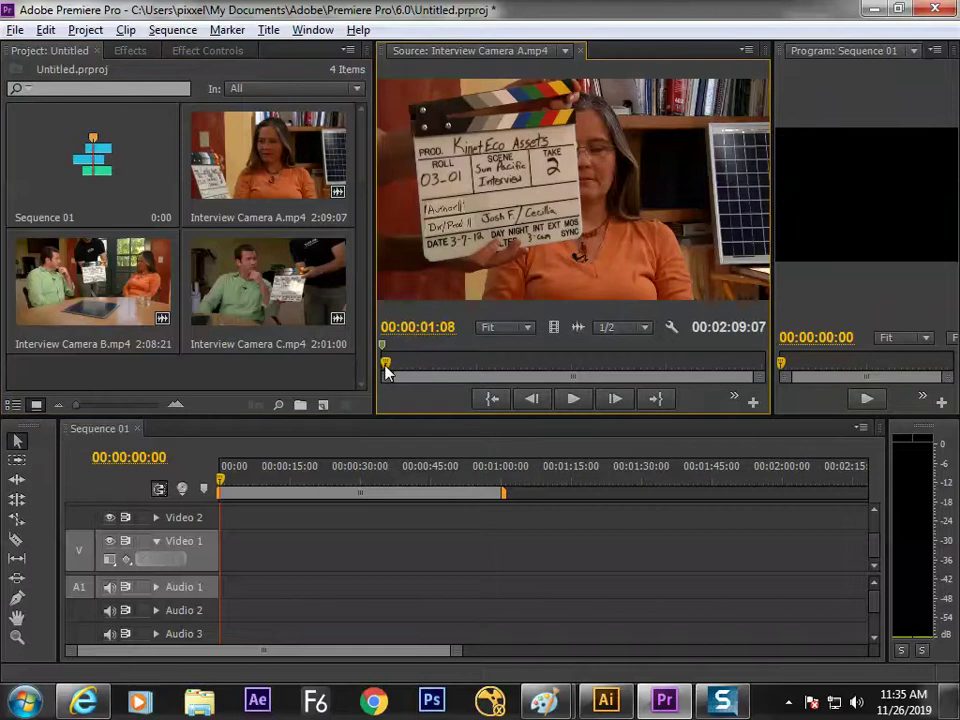
mouse_move(387, 366)
mouse_down()
mouse_move(422, 366)
mouse_move(376, 369)
mouse_up()
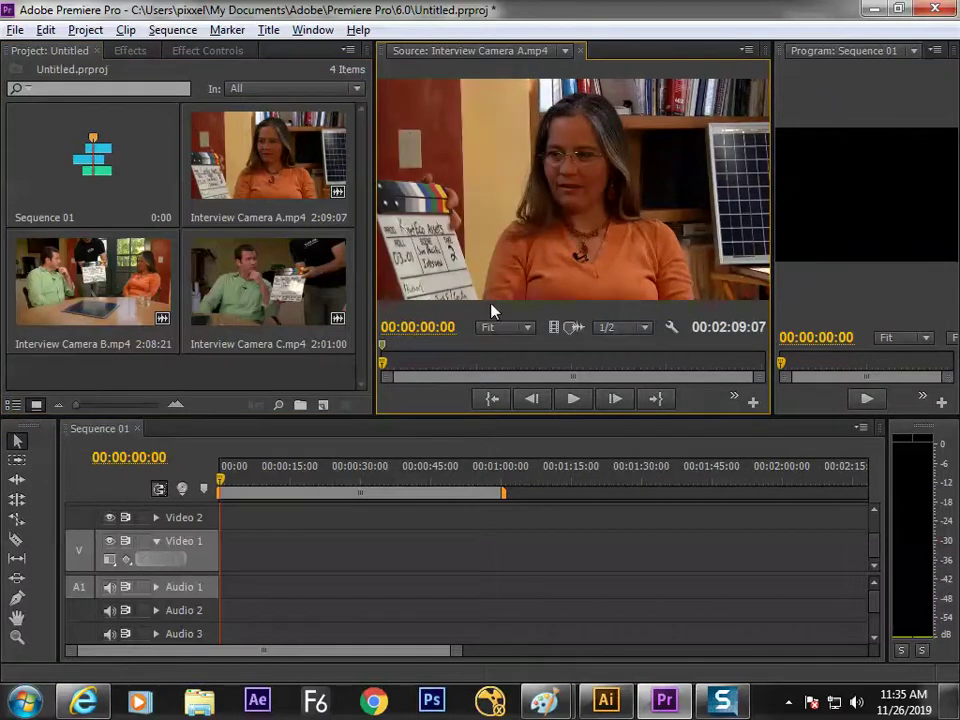
key(space)
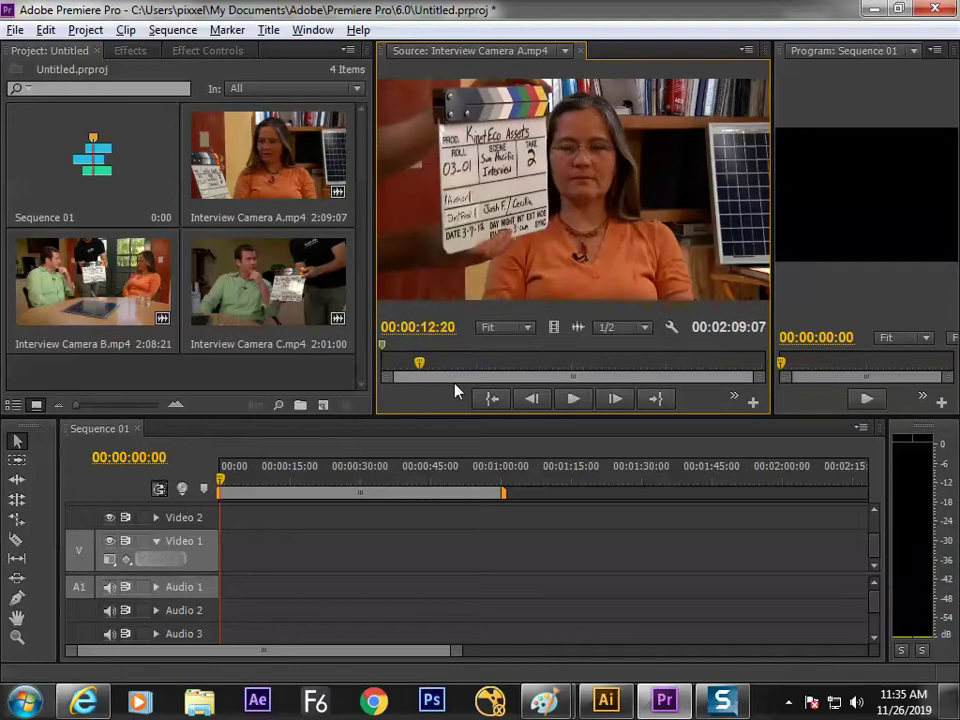
key(j)
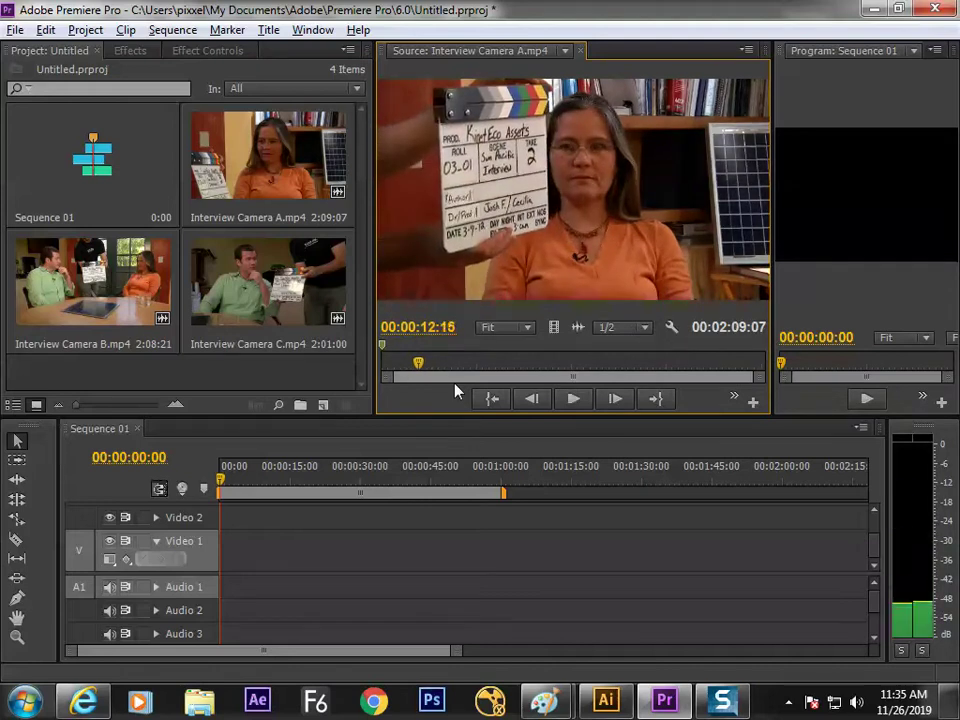
key(l)
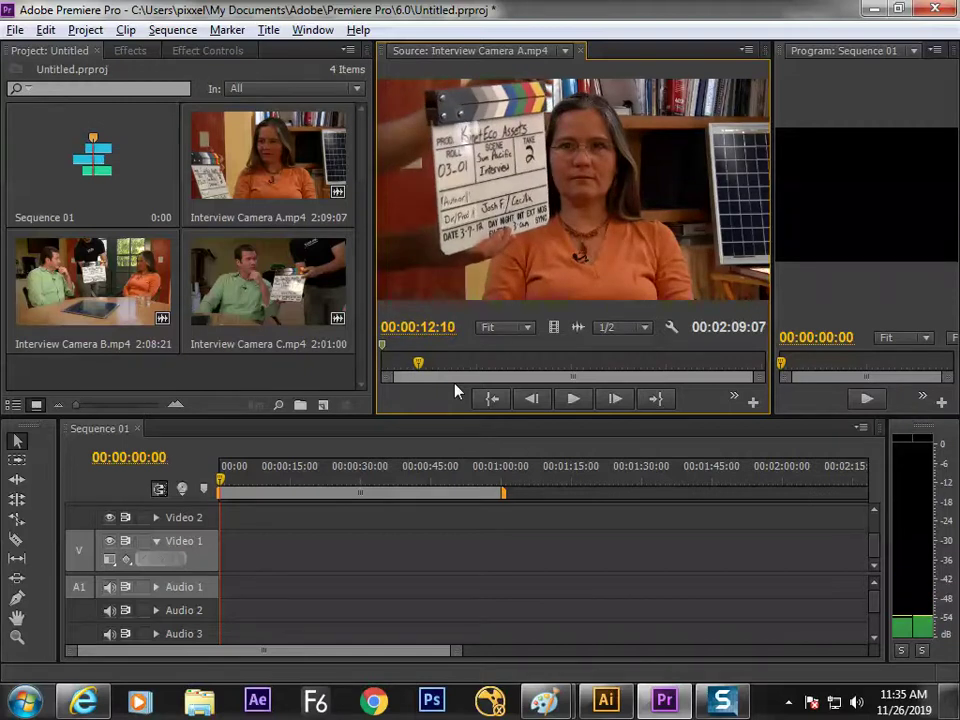
- Compare neighbouring frames around the clap in Interview Camera A and set its In point at 00:00:12:10, where the clapper is closed
key(Left)
key(Right)
key(Left)
key(Right)
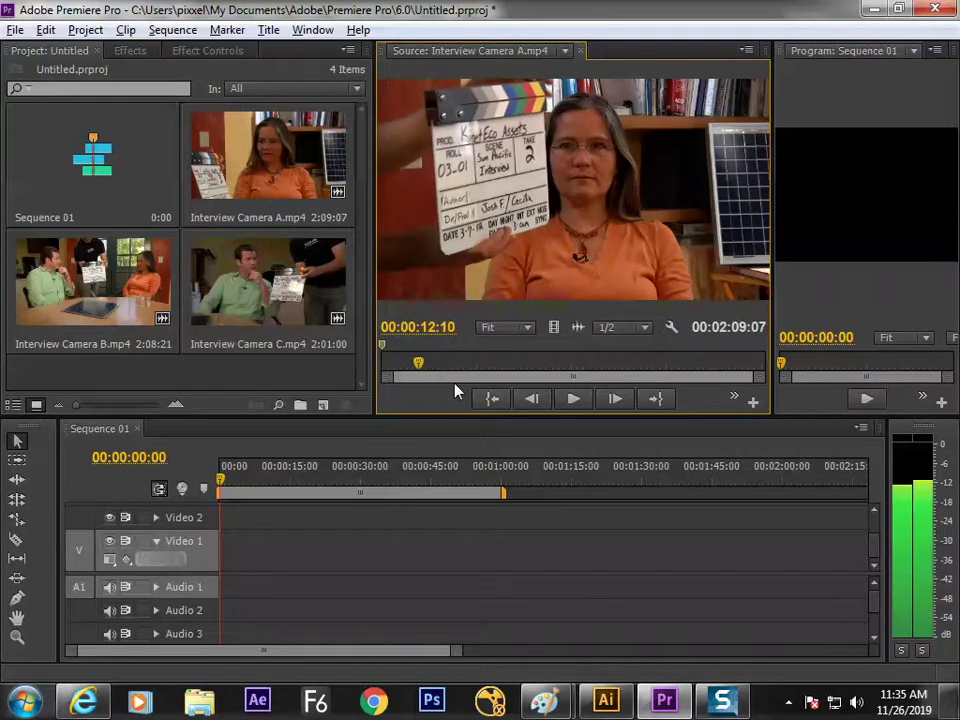
key(Left)
key(Right)
key(Left)
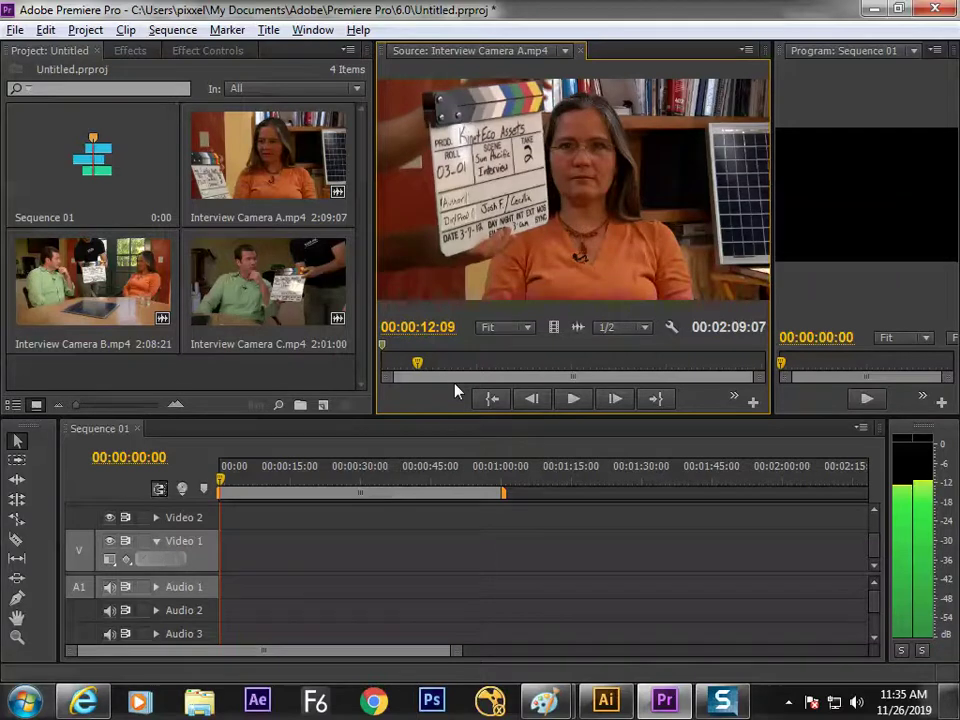
key(Right)
key(Left)
key(Right)
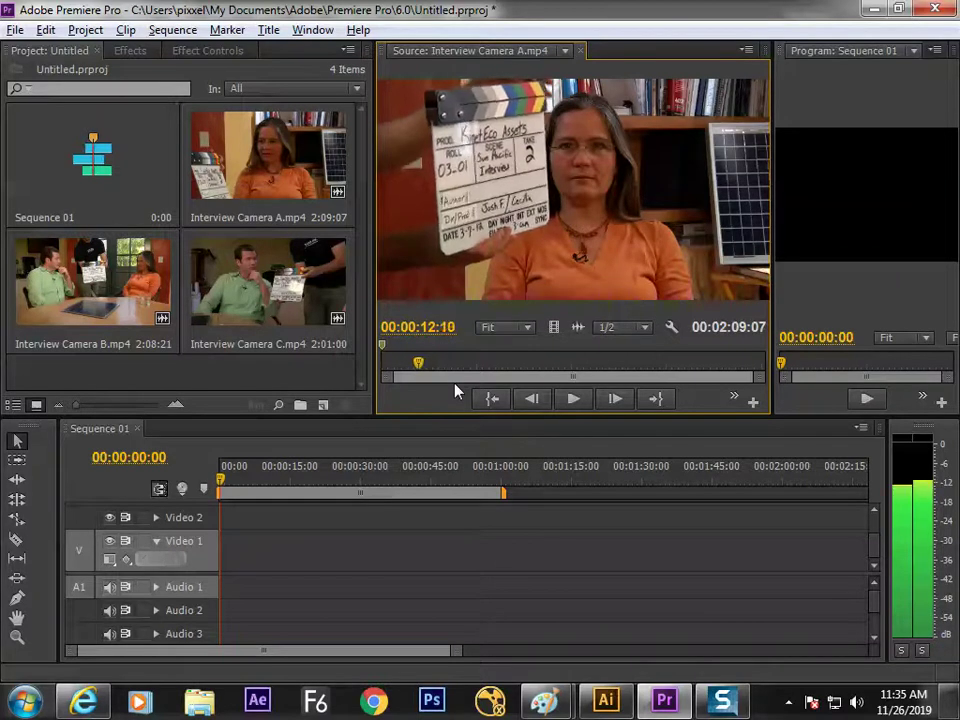
key(Left)
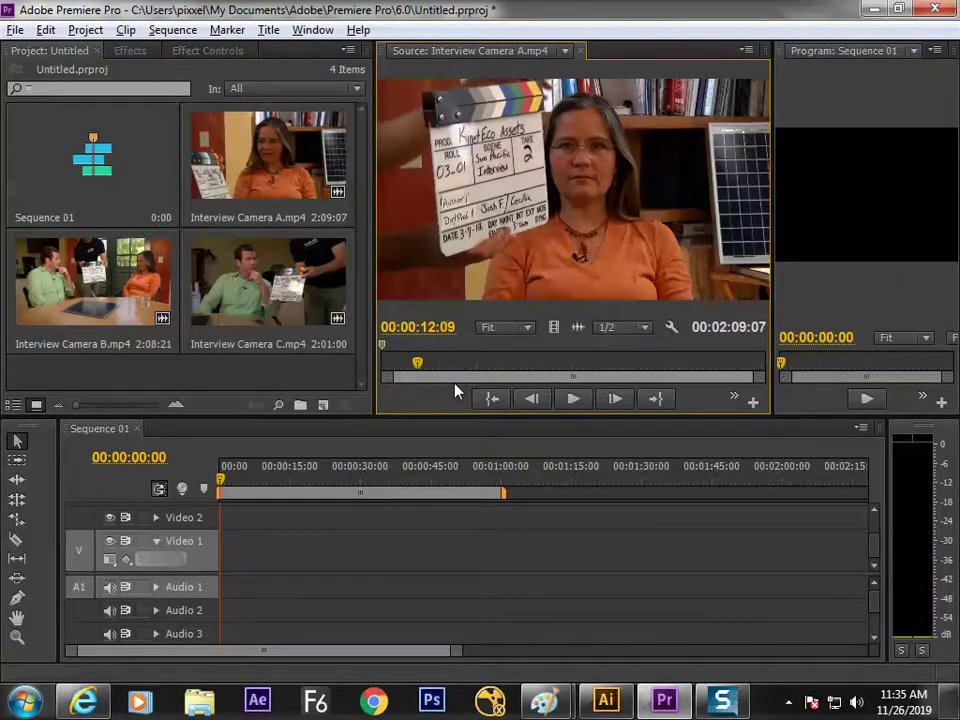
key(Right)
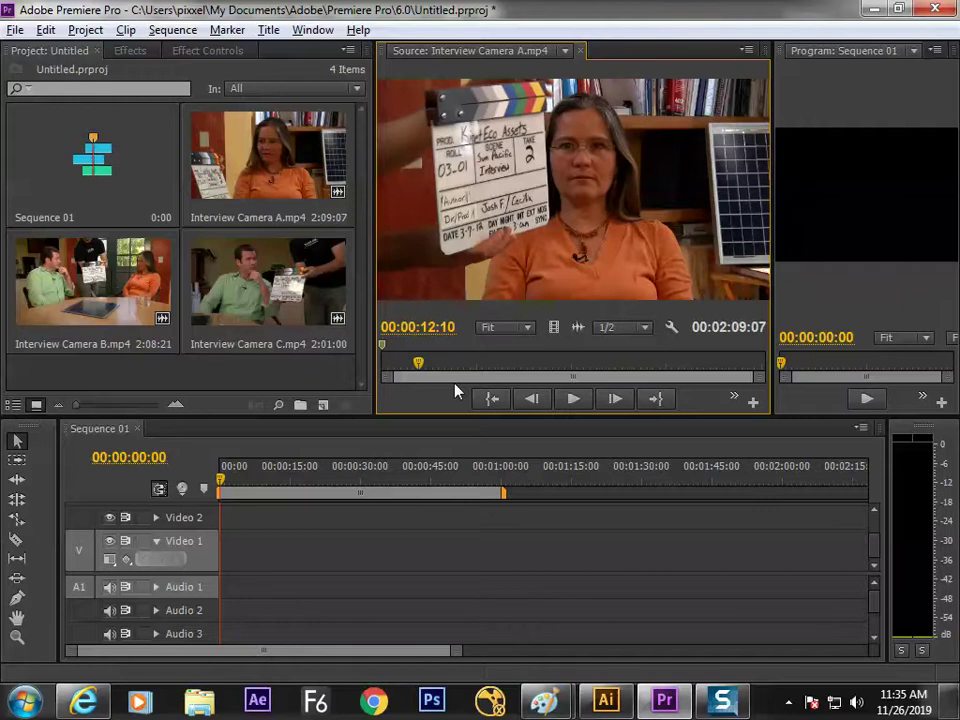
key(grave)
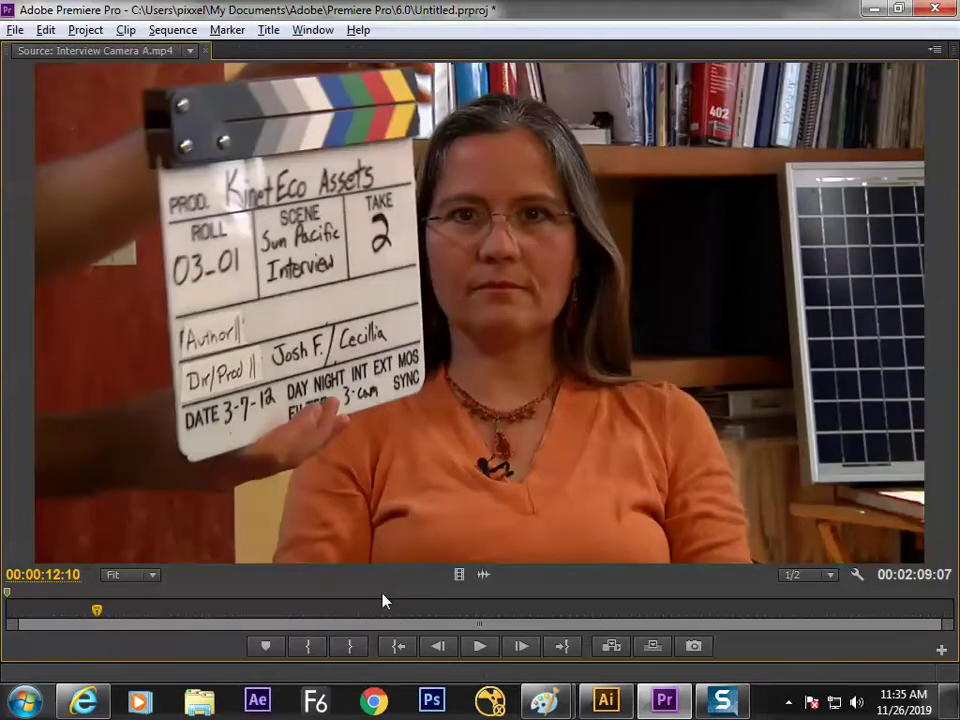
click(316, 648)
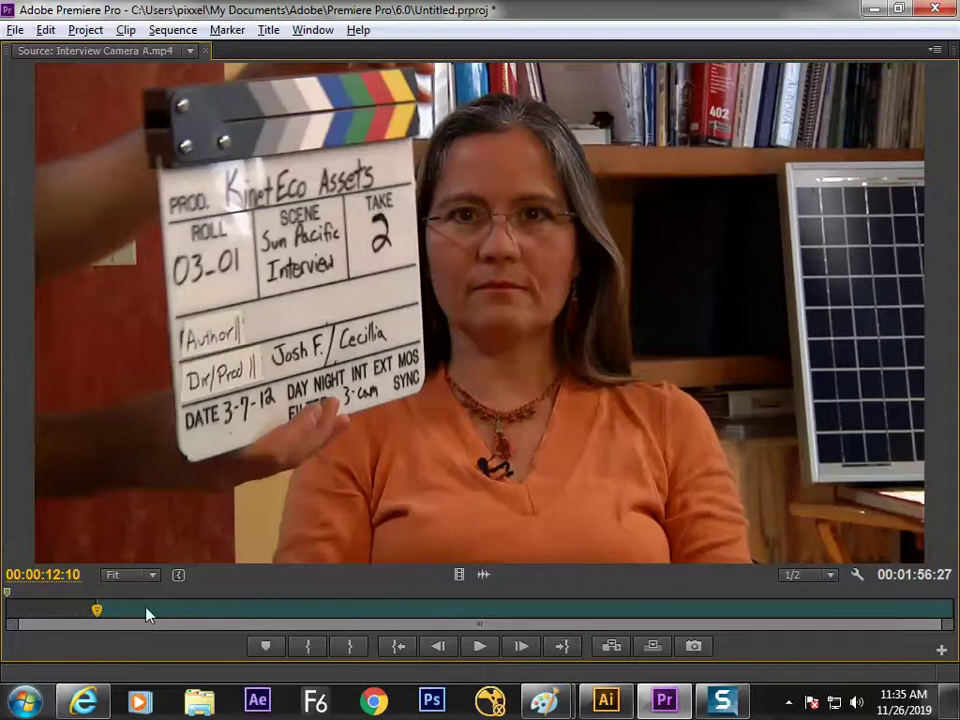
key(grave)
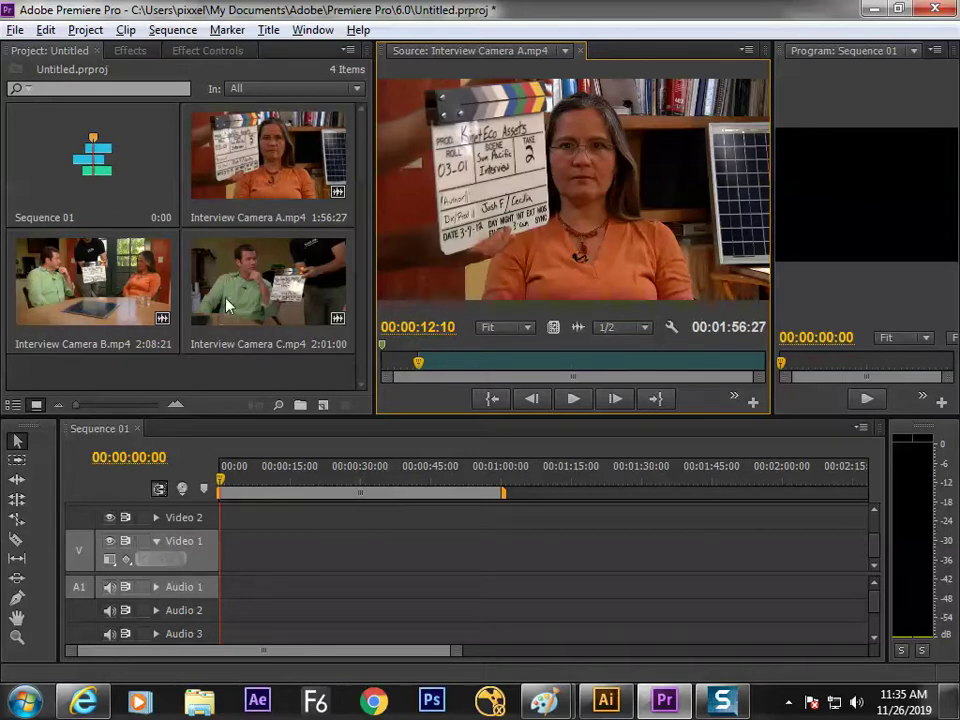
- Open Interview Camera B in an enlarged source monitor and play it from the start to just past the clap
double_click(123, 310)
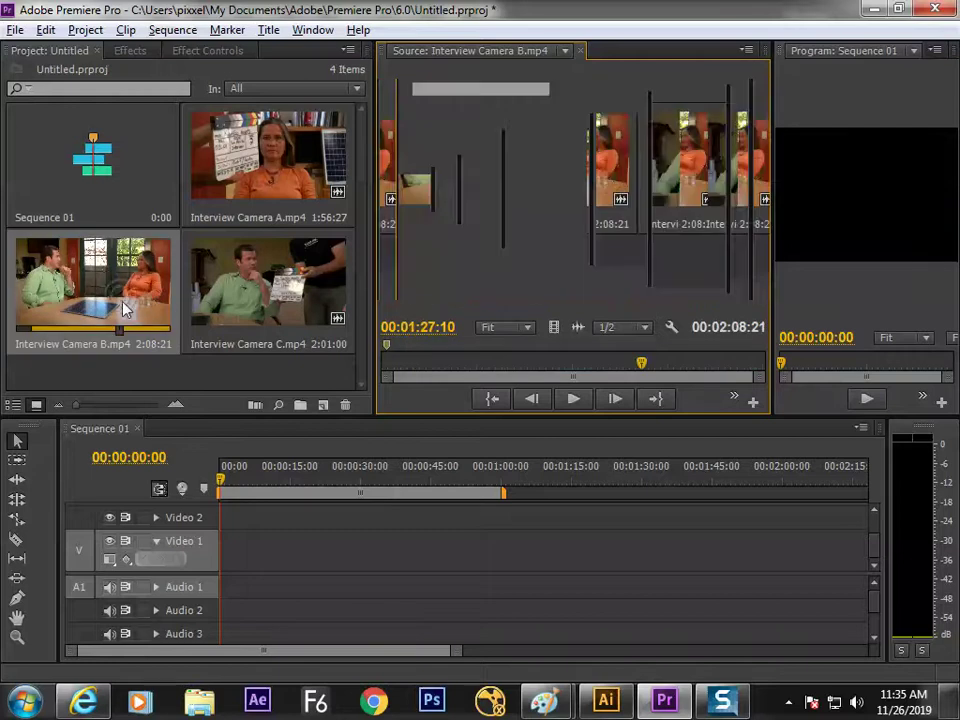
click(405, 371)
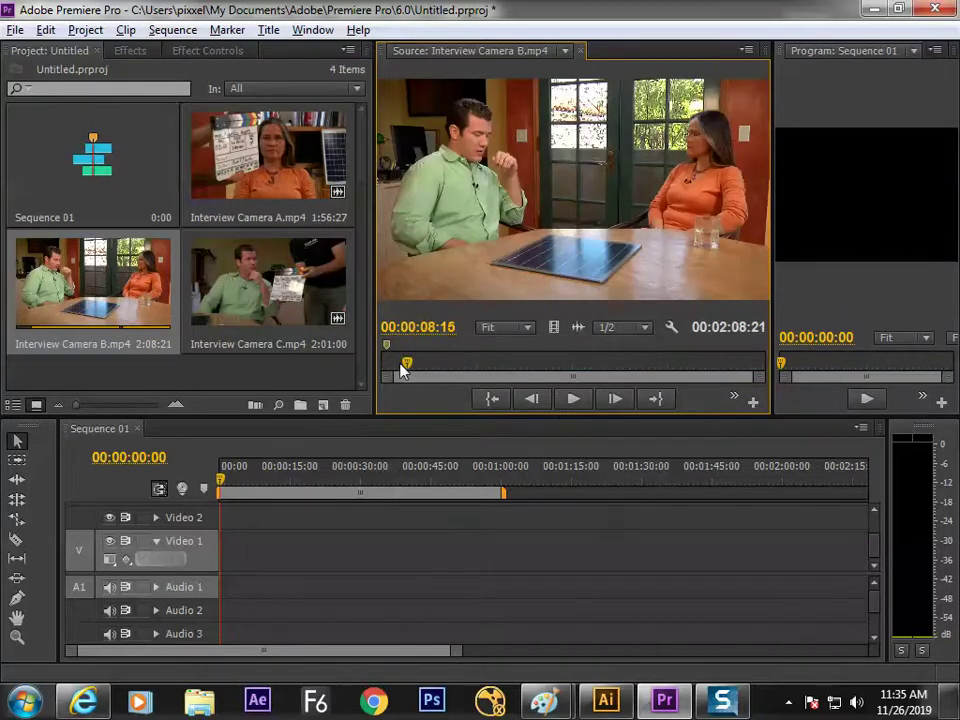
key(Home)
key(grave)
key(space)
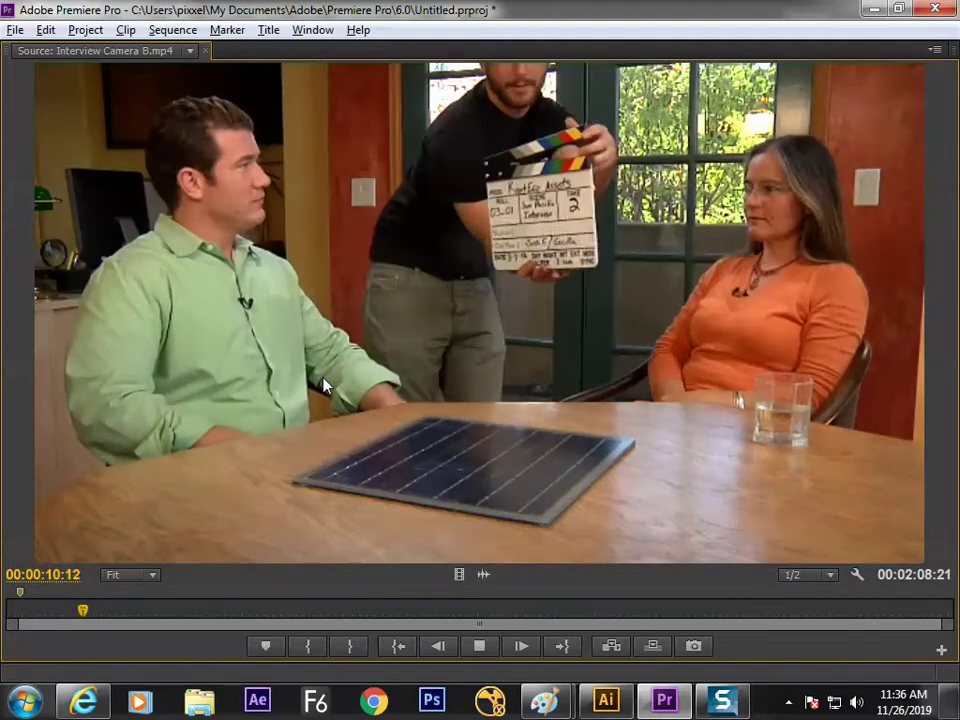
key(space)
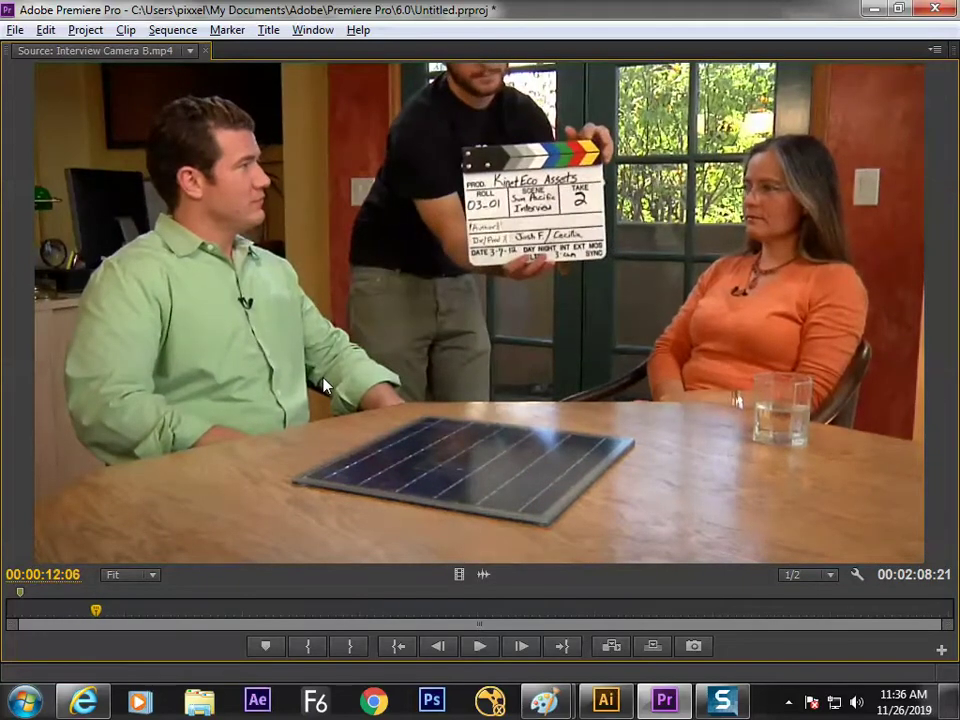
- Step frame by frame to the clap in Interview Camera B, set its In point at 00:00:11:22 and restore the panel layout
key(Left)
key(Left)
key(Left)
key(Left)
key(Left)
key(Left)
key(Left)
key(Left)
key(Left)
key(Left)
key(Left)
key(Left)
key(Left)
key(Left)
key(Left)
key(Left)
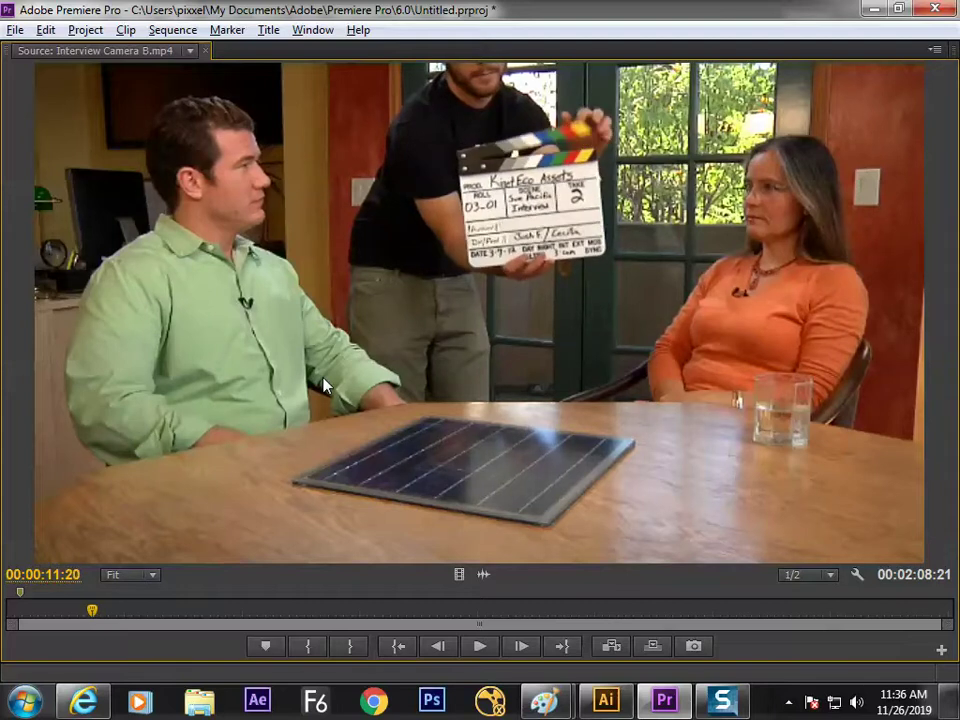
key(Right)
key(Left)
key(Right)
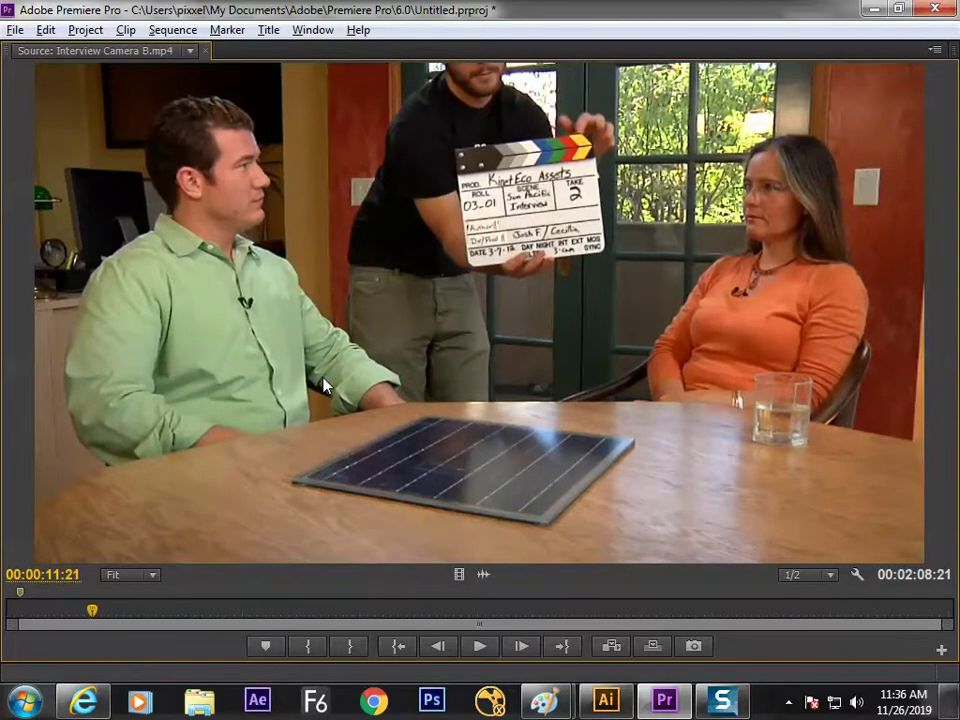
key(Right)
key(Left)
key(Right)
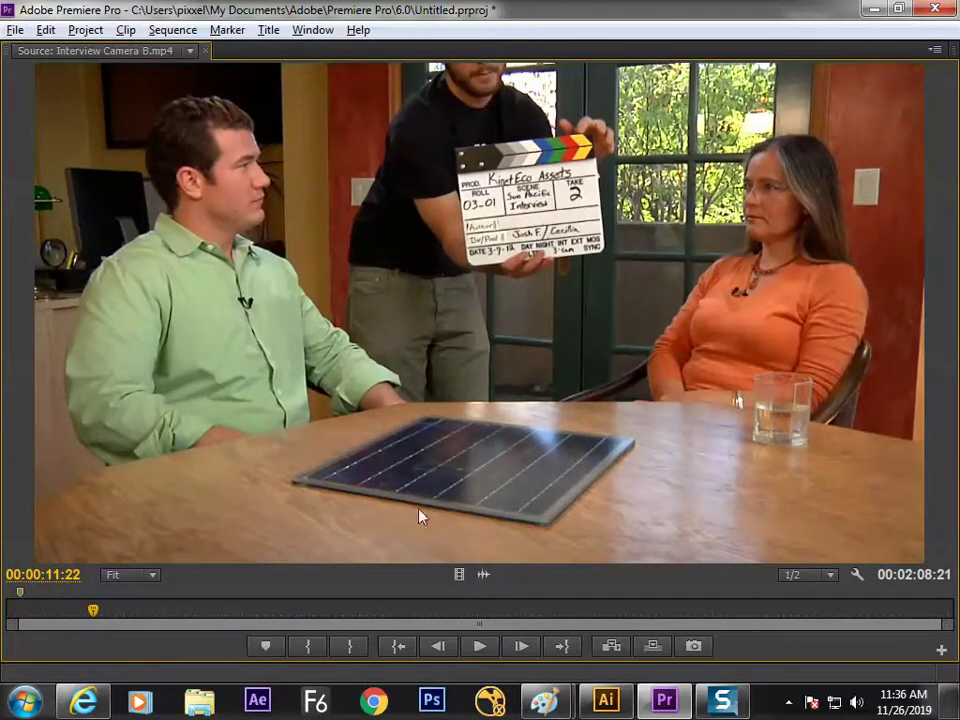
click(311, 647)
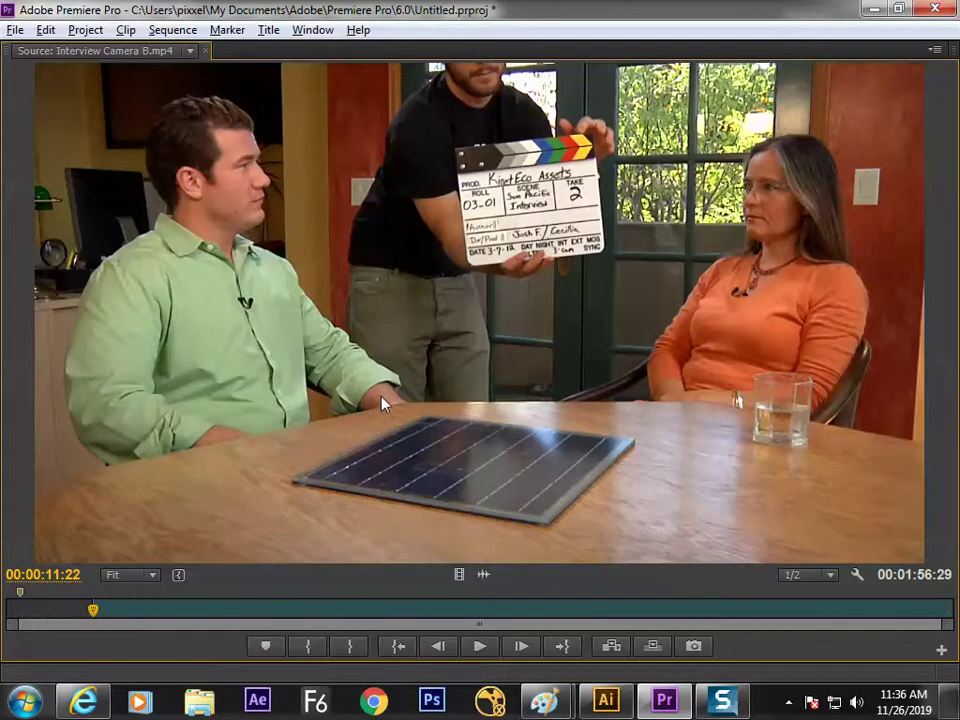
key(grave)
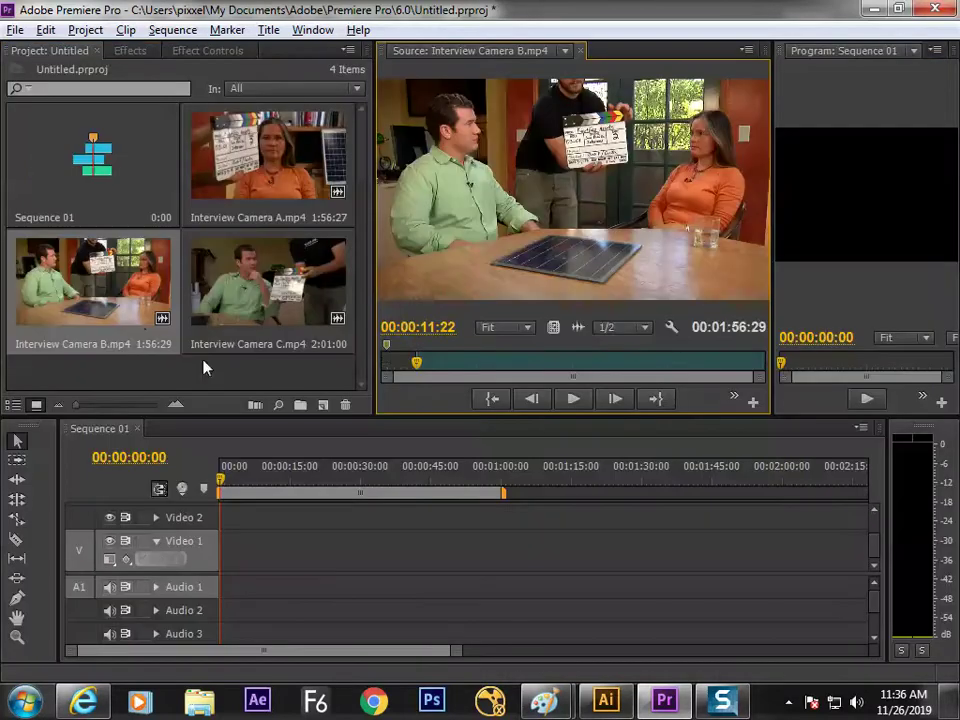
- Open Interview Camera C in an enlarged source monitor and play it from the start to just past the clap
double_click(300, 300)
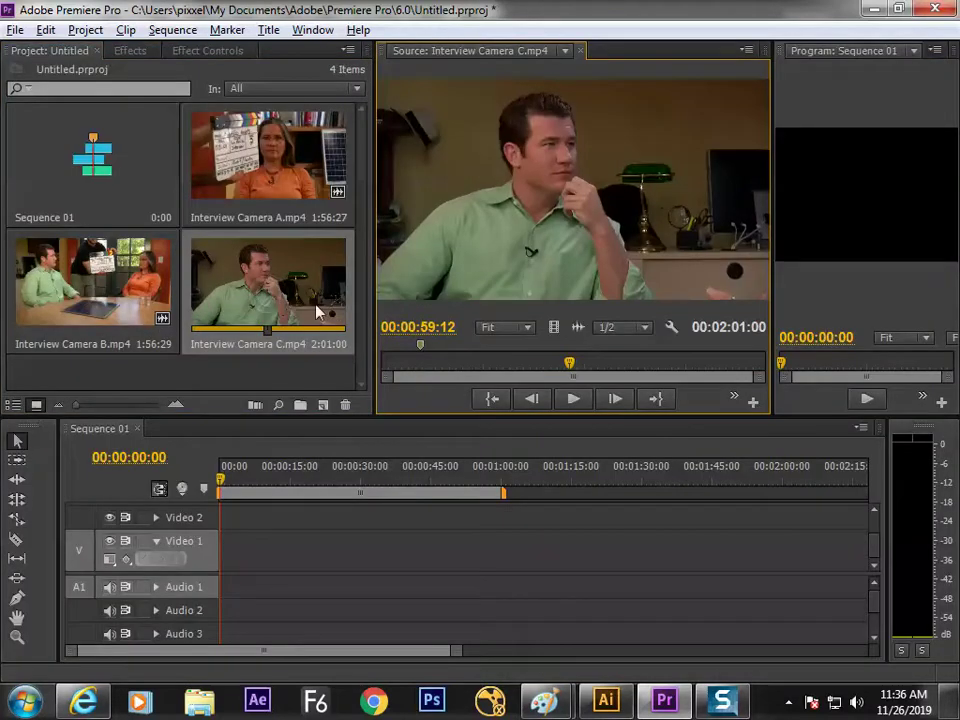
key(grave)
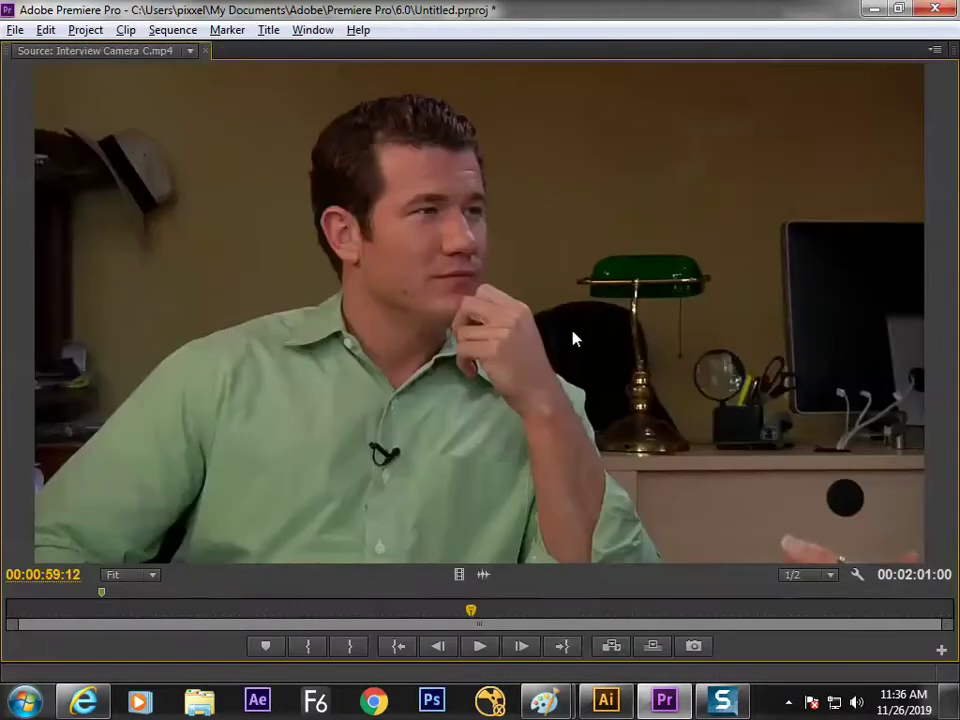
click(32, 620)
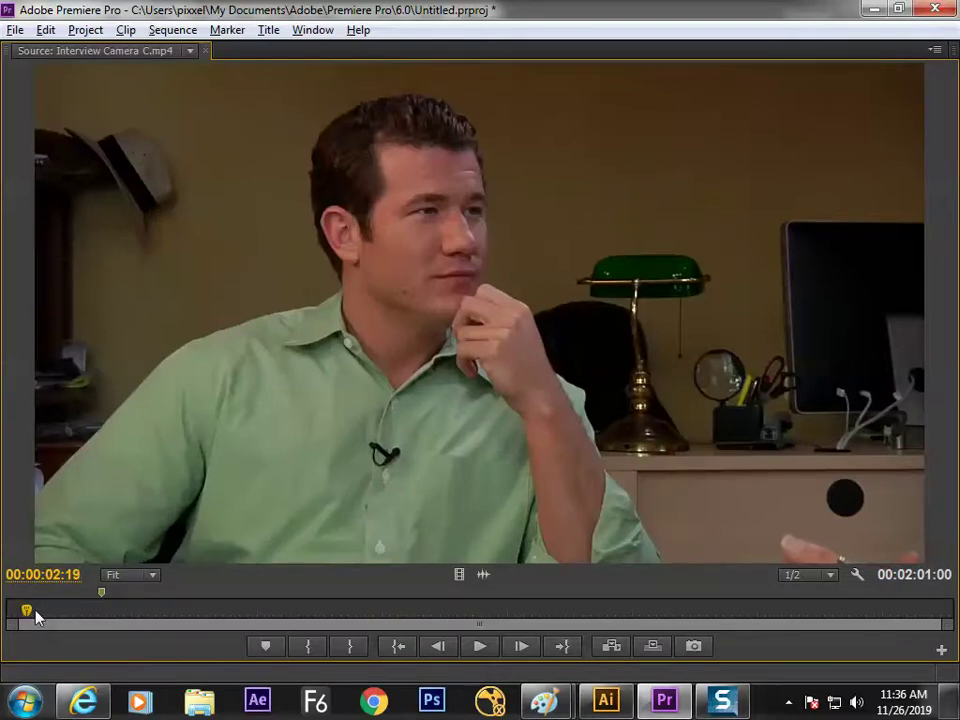
key(Home)
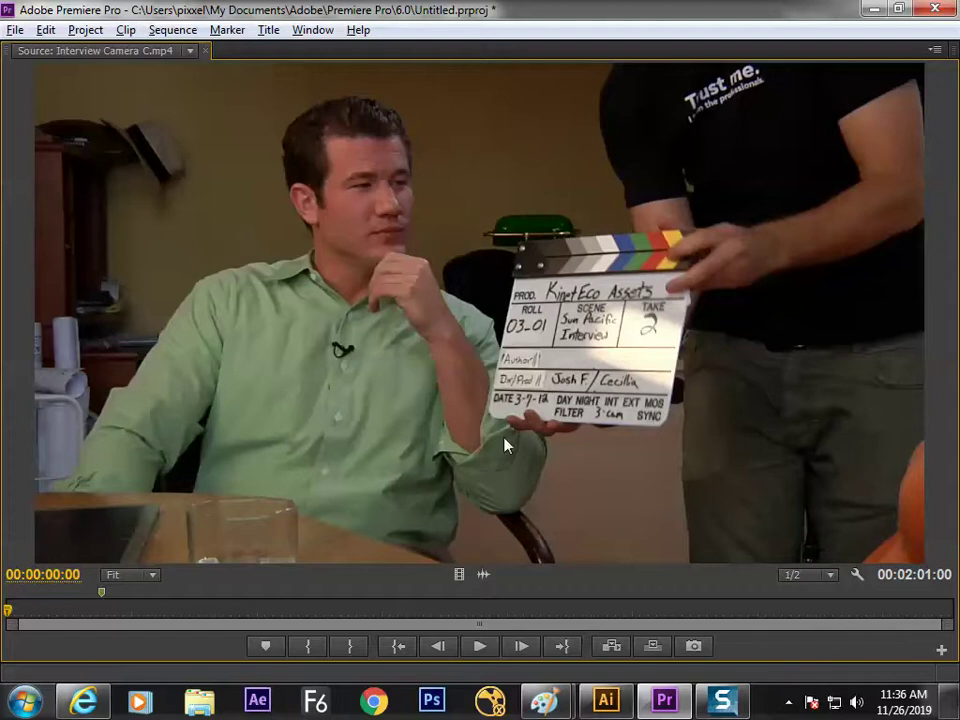
key(space)
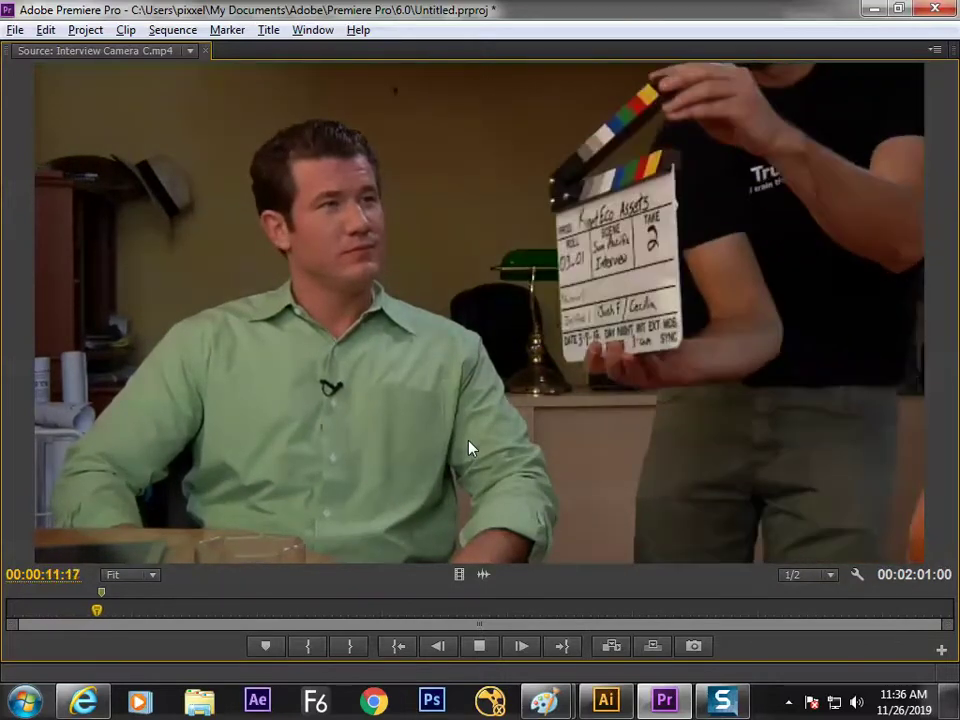
key(space)
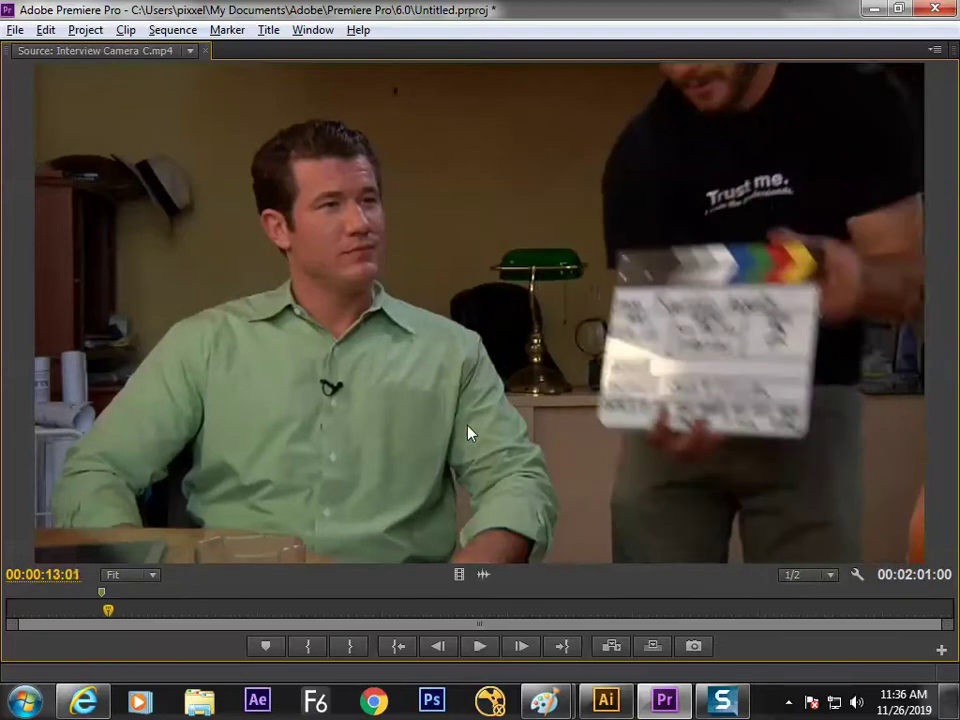
- Shuttle back and step frame by frame to the clap in Interview Camera C, set its In point at 00:00:12:05 and restore the panel layout
key(j)
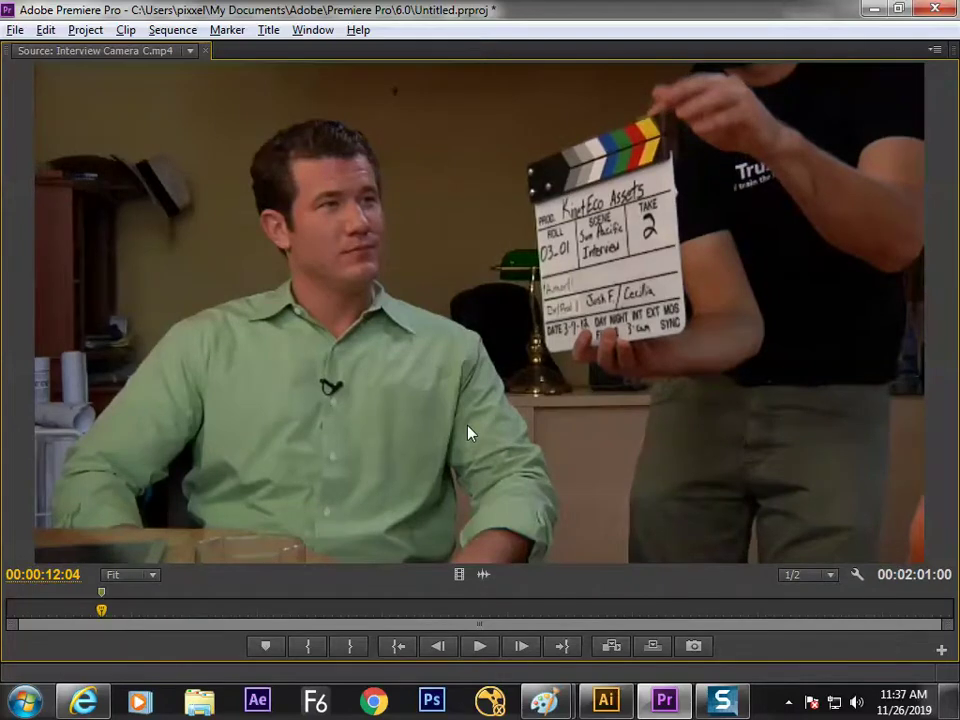
key(k)
key(Left)
key(Left)
key(Right)
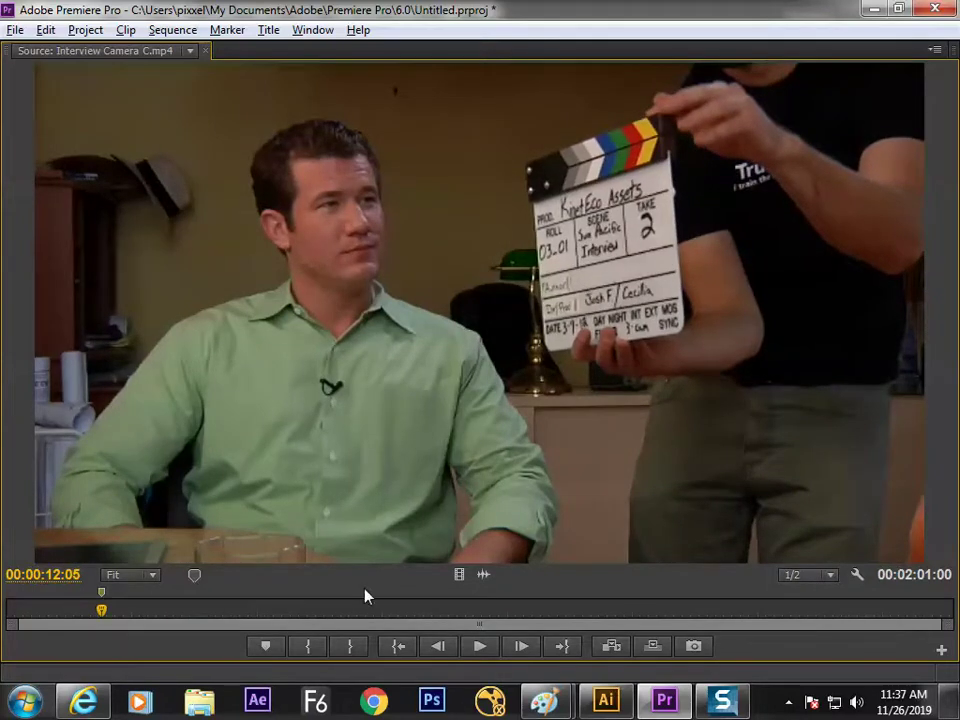
click(309, 647)
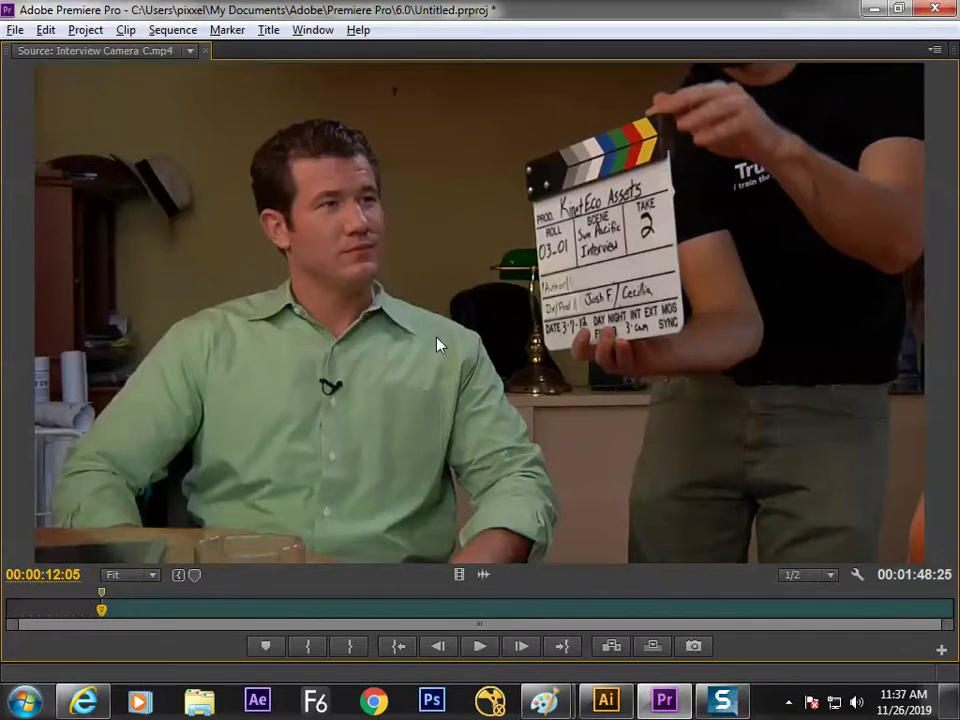
key(grave)
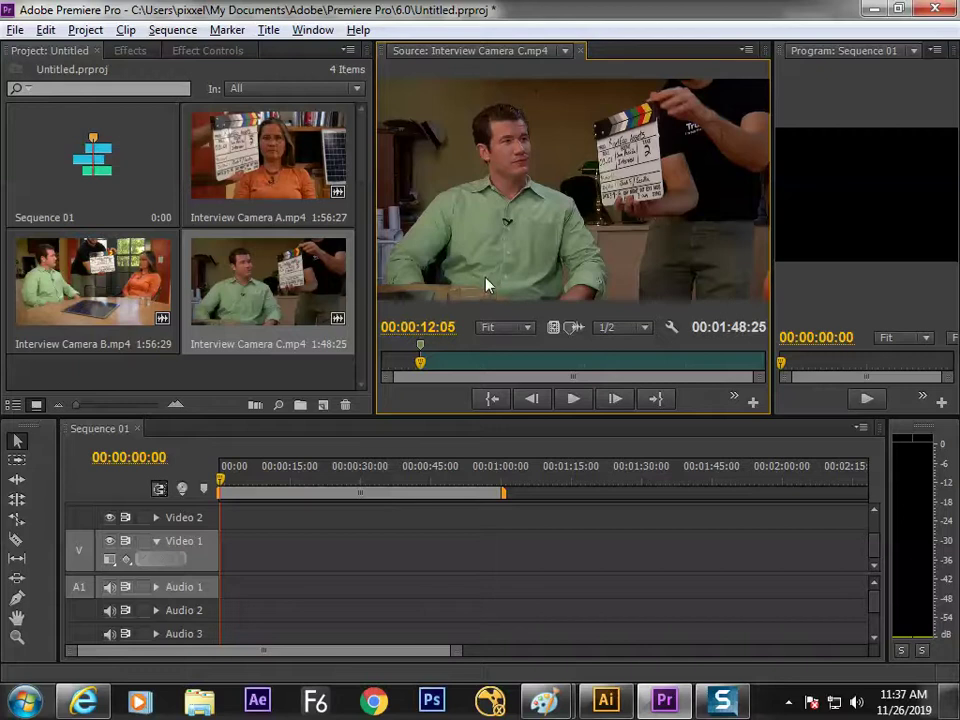
- Place Interview Camera A at the start of Video 1 in Sequence 01, changing the sequence settings to match the clip
click(311, 381)
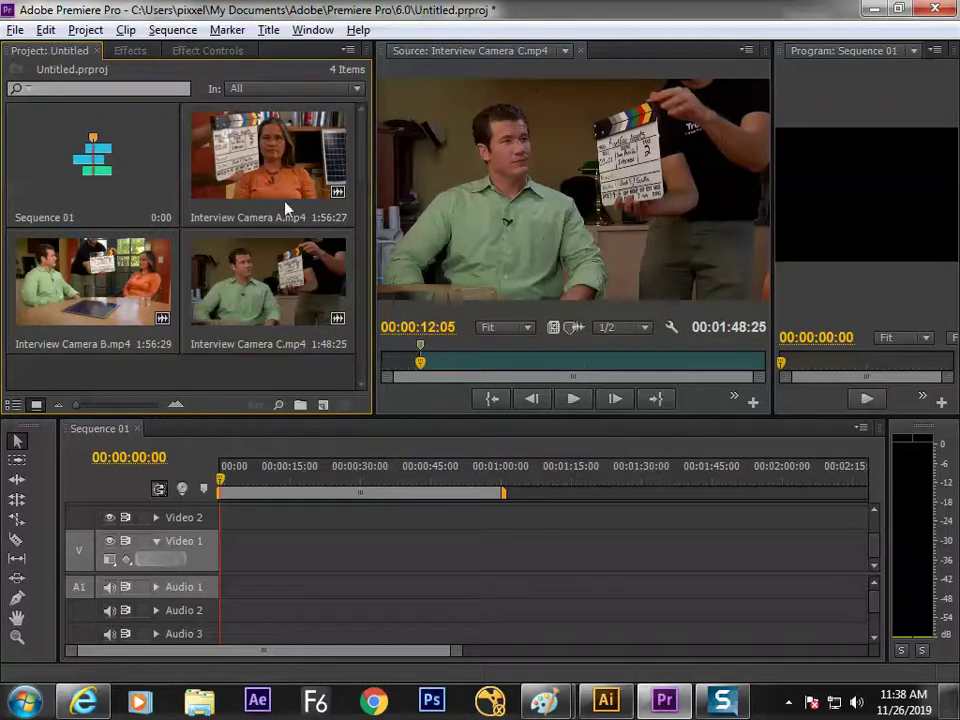
drag(293, 196, 231, 555)
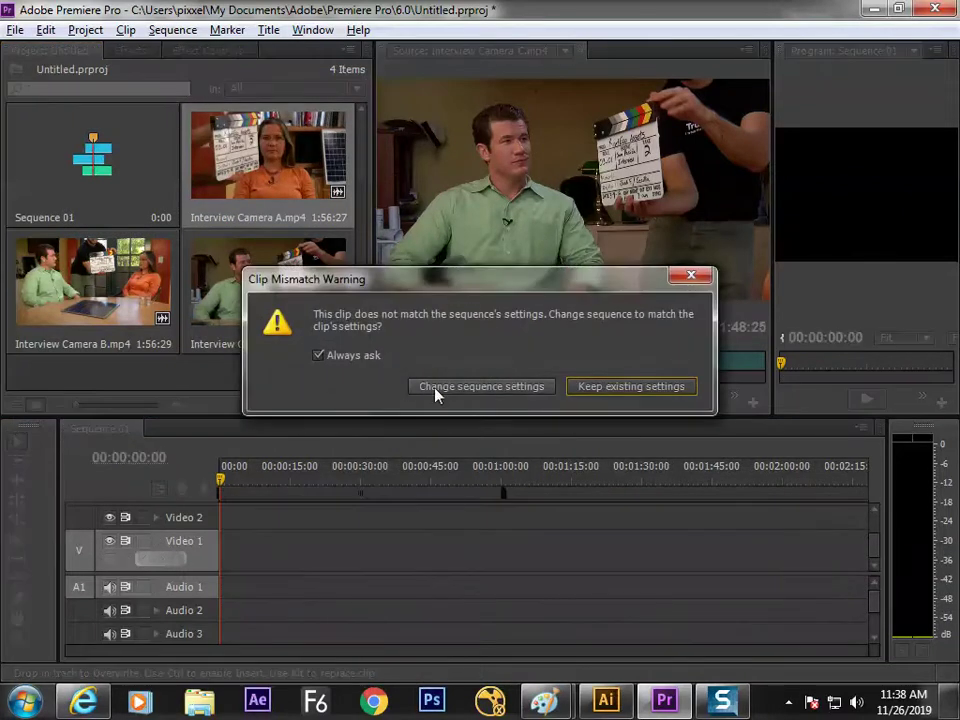
click(435, 392)
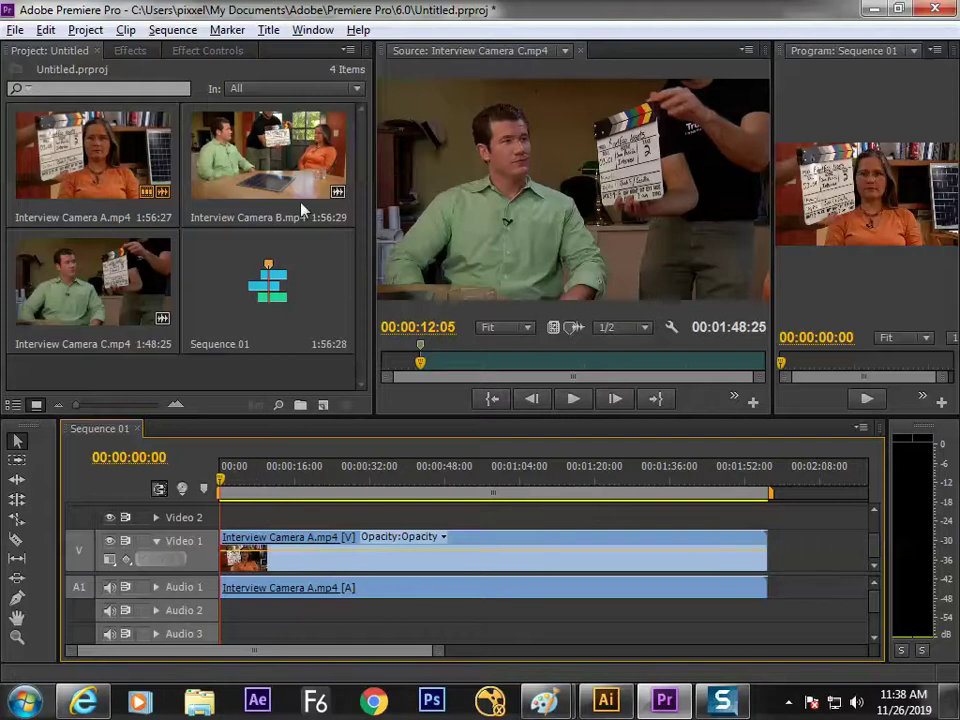
- Stack Interview Camera B on Video 2 and Interview Camera C on Video 3 at the sequence start, and widen the Program monitor
drag(247, 183, 220, 515)
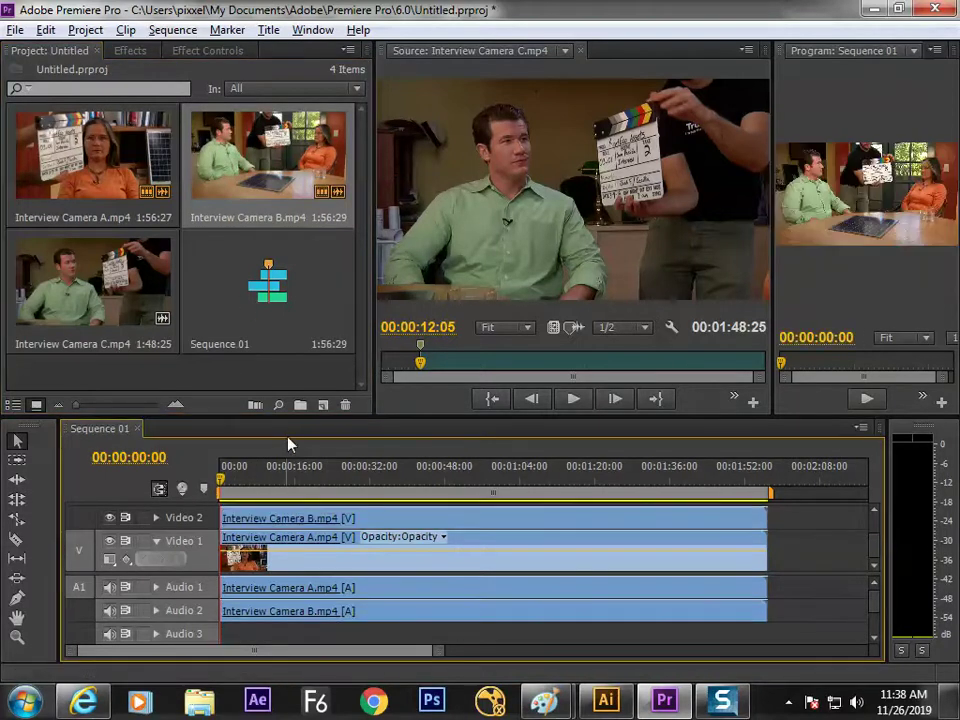
drag(292, 414, 294, 332)
drag(138, 256, 226, 468)
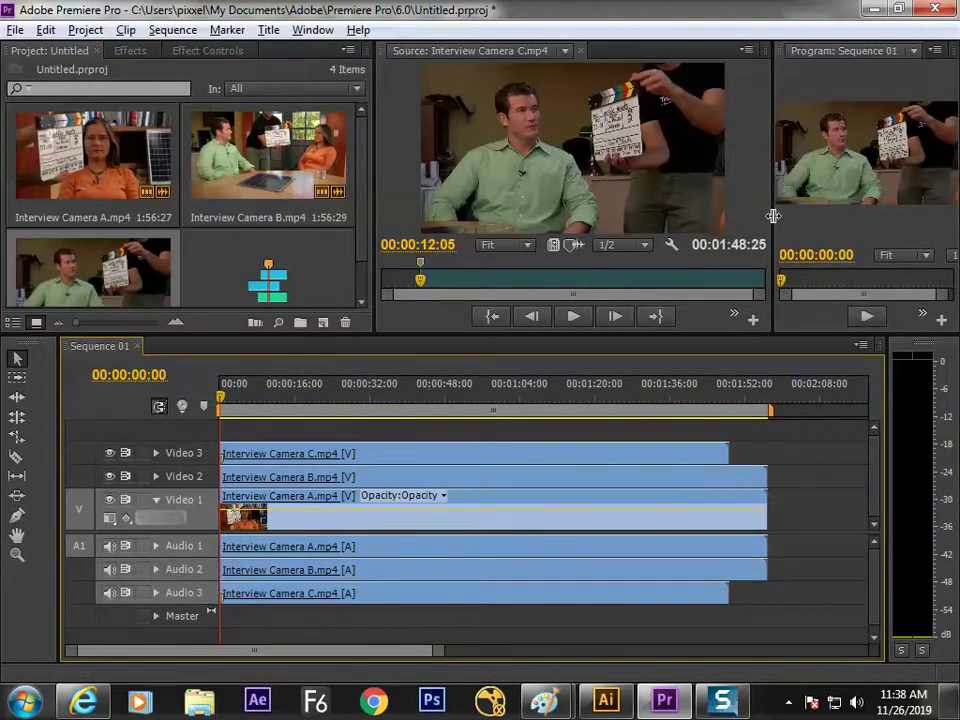
drag(773, 216, 478, 216)
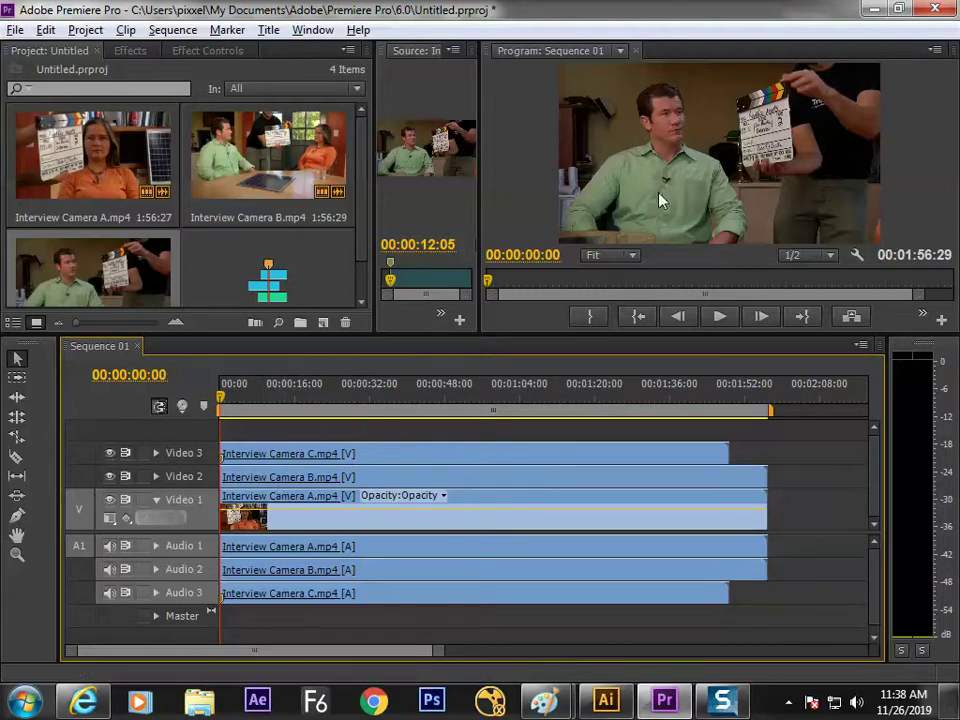
- Toggle the output of Video 3 and Video 2 off and back on to compare the three cameras' clapper frames at the sequence start
click(111, 455)
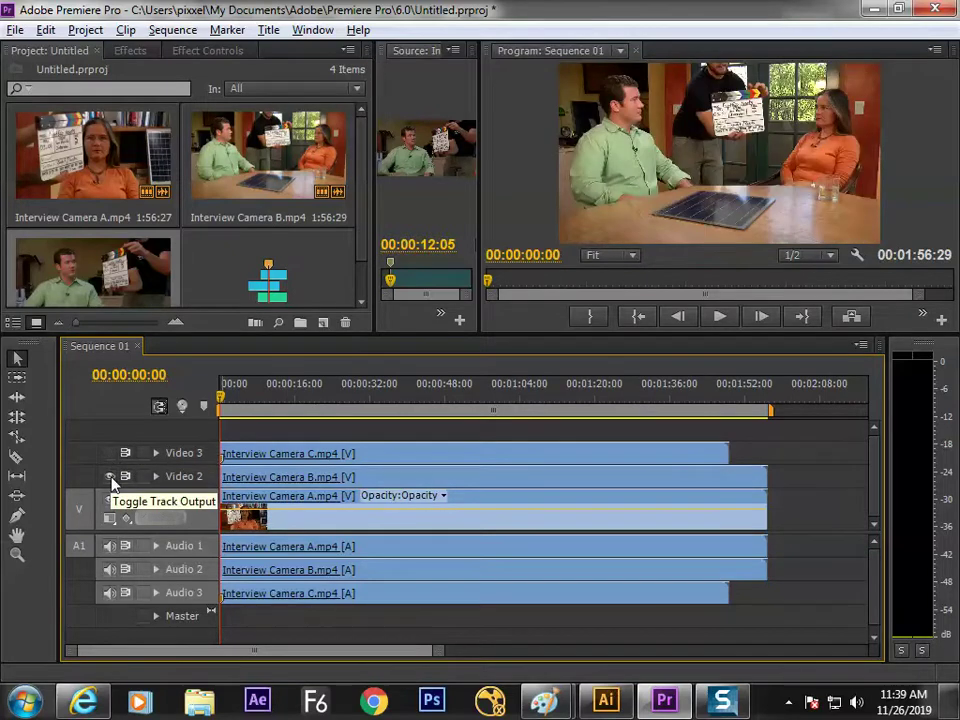
click(111, 477)
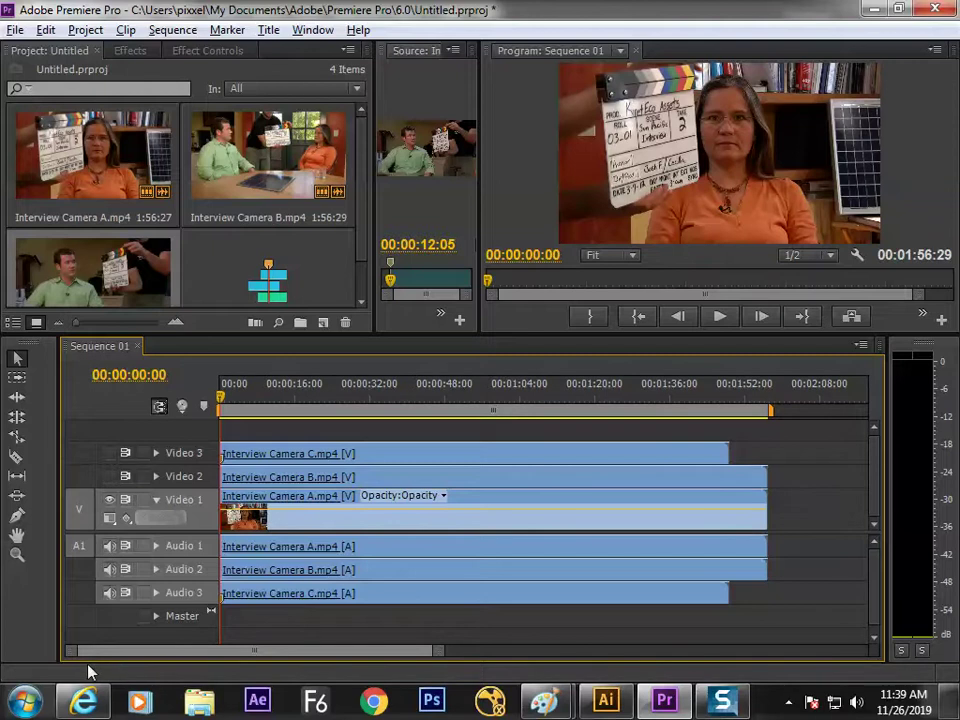
click(110, 477)
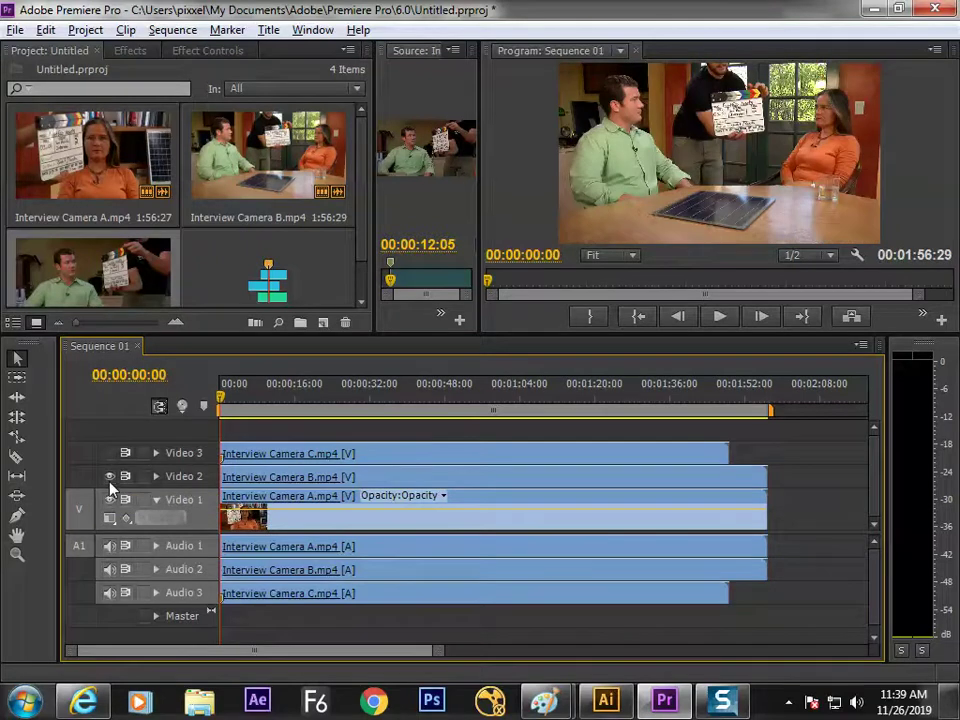
click(111, 454)
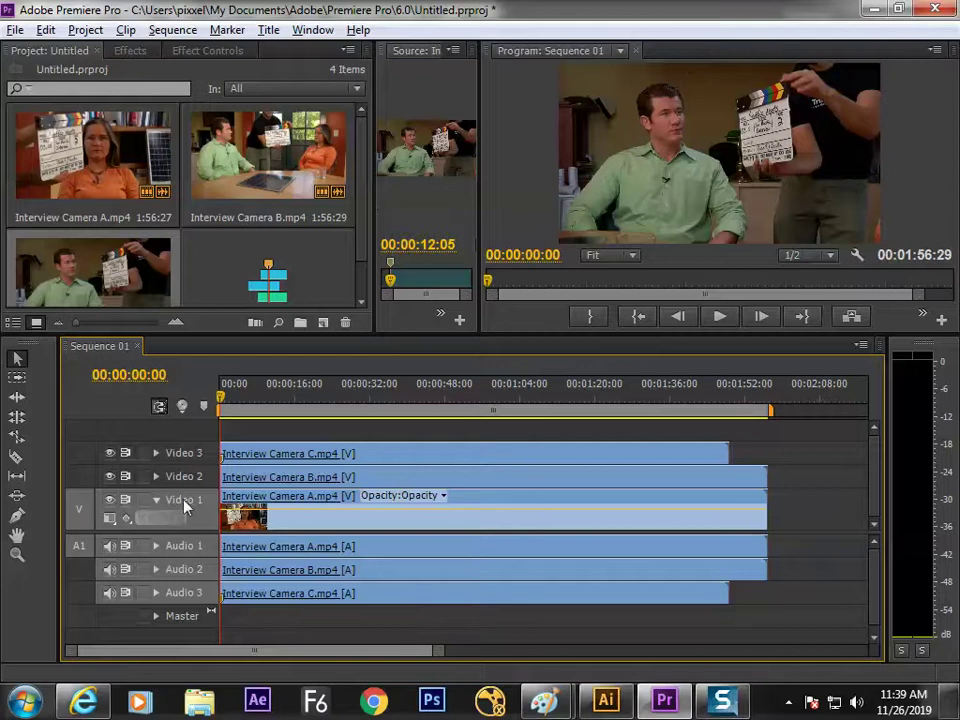
click(110, 454)
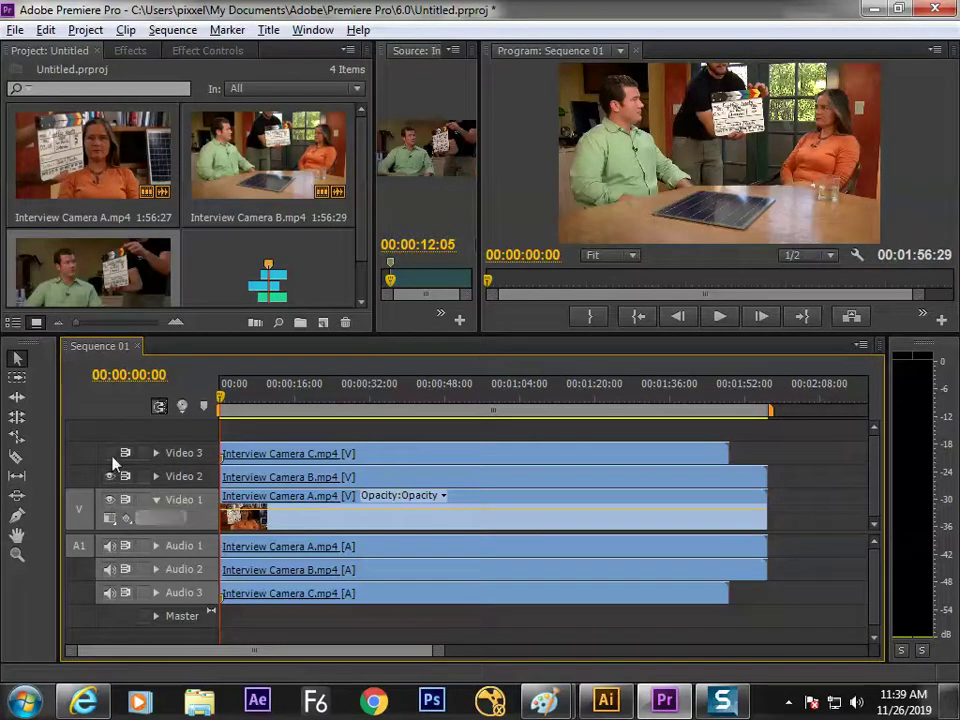
click(110, 453)
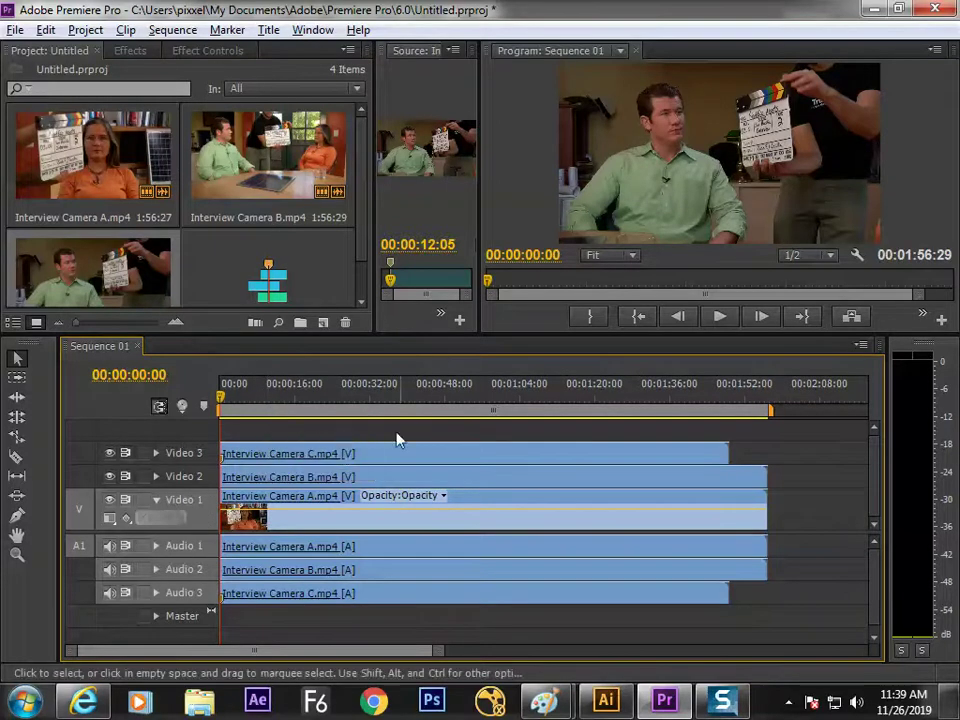
- Scrub past the clap, try the audio track outputs, and play the stacked clips from 00:00:13:24 to 00:00:32:25 to check their sync
click(263, 399)
drag(266, 408, 305, 495)
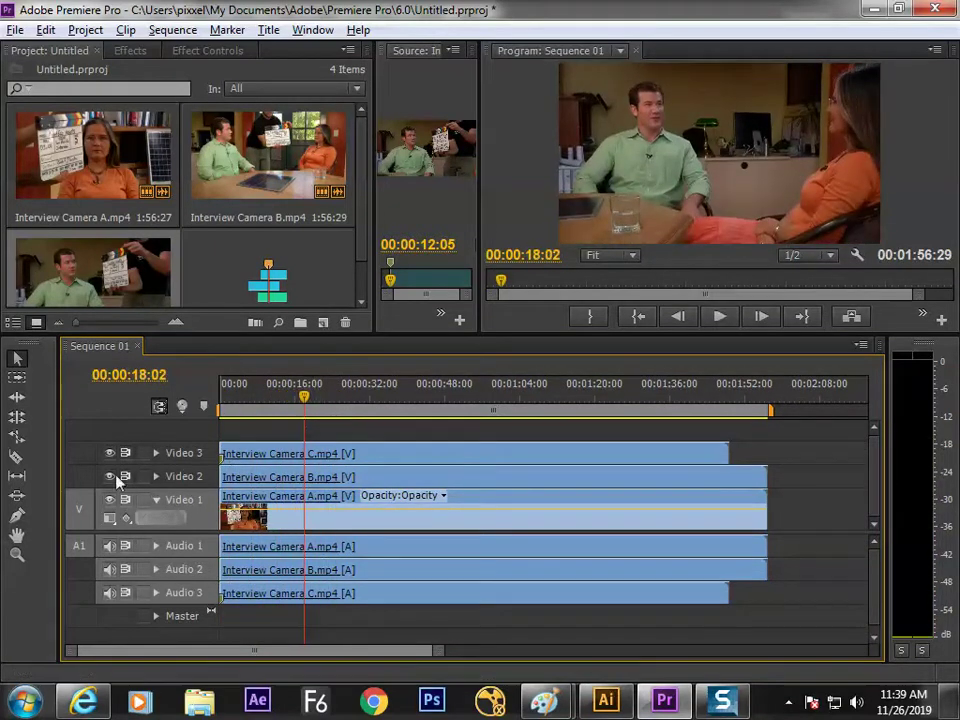
click(110, 547)
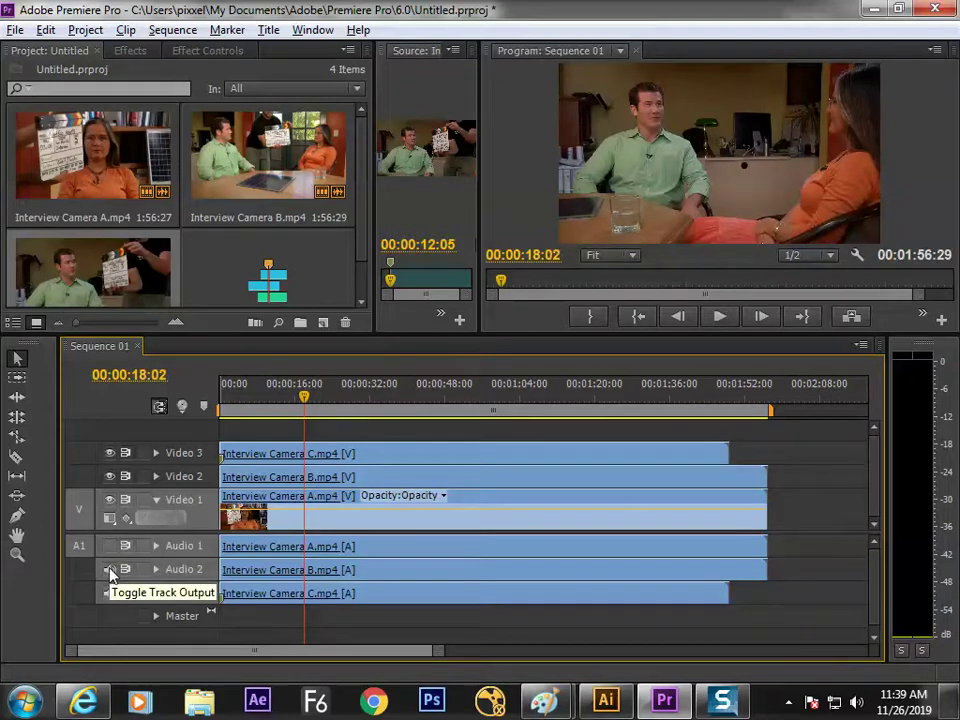
click(110, 569)
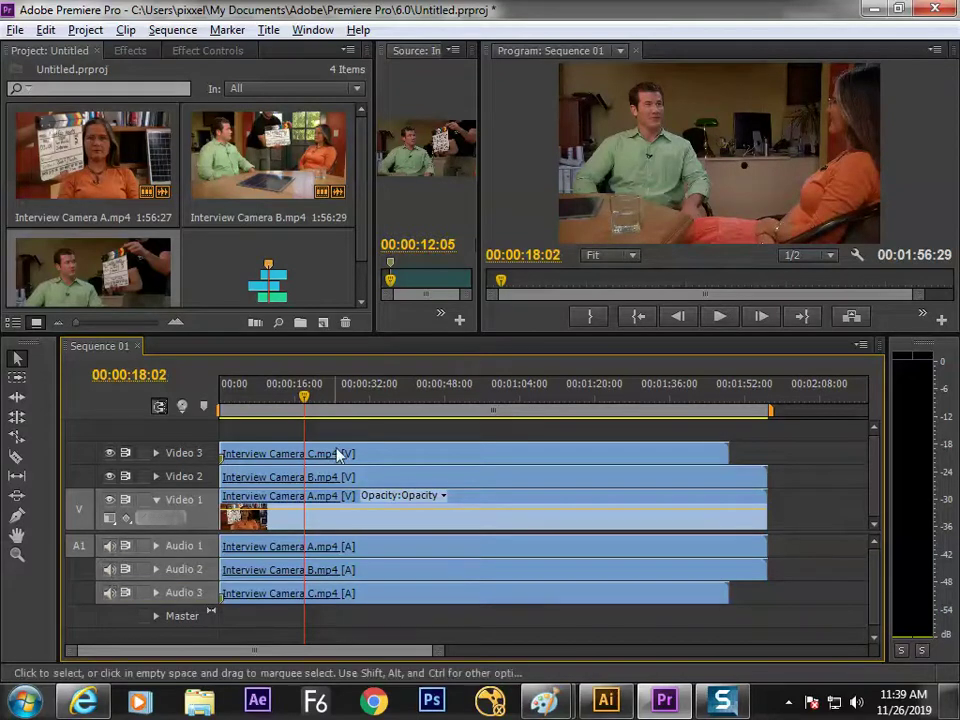
drag(324, 400, 284, 410)
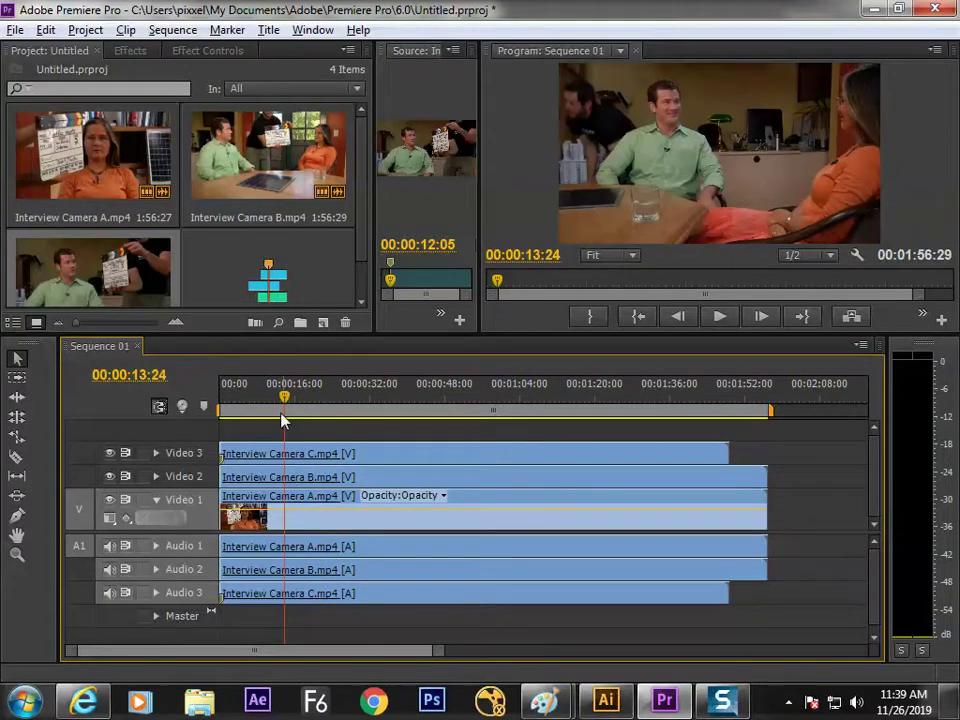
key(space)
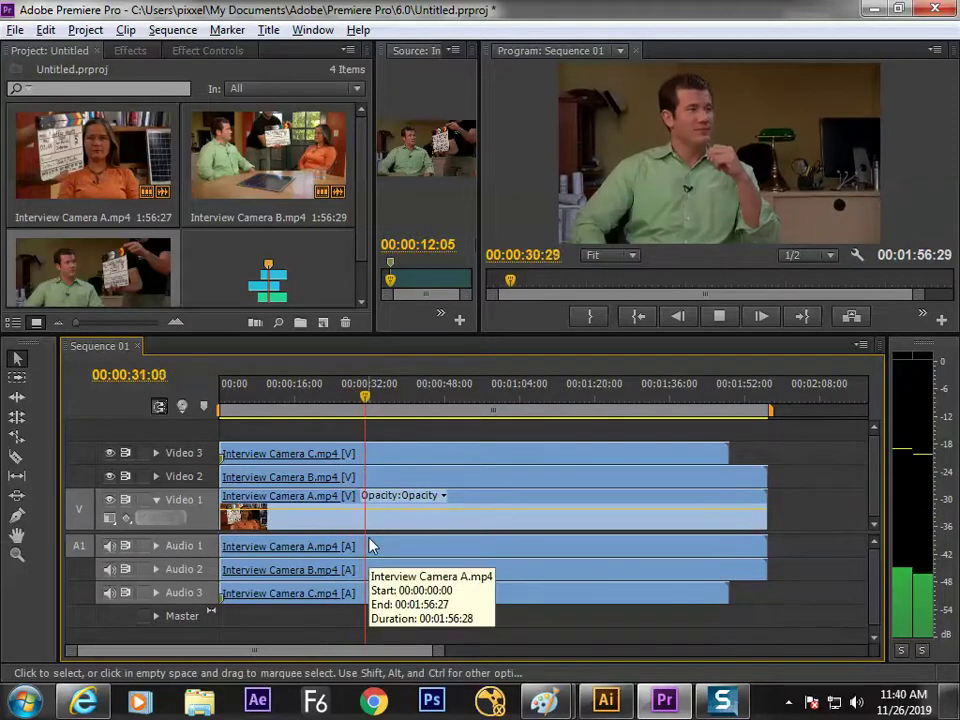
key(space)
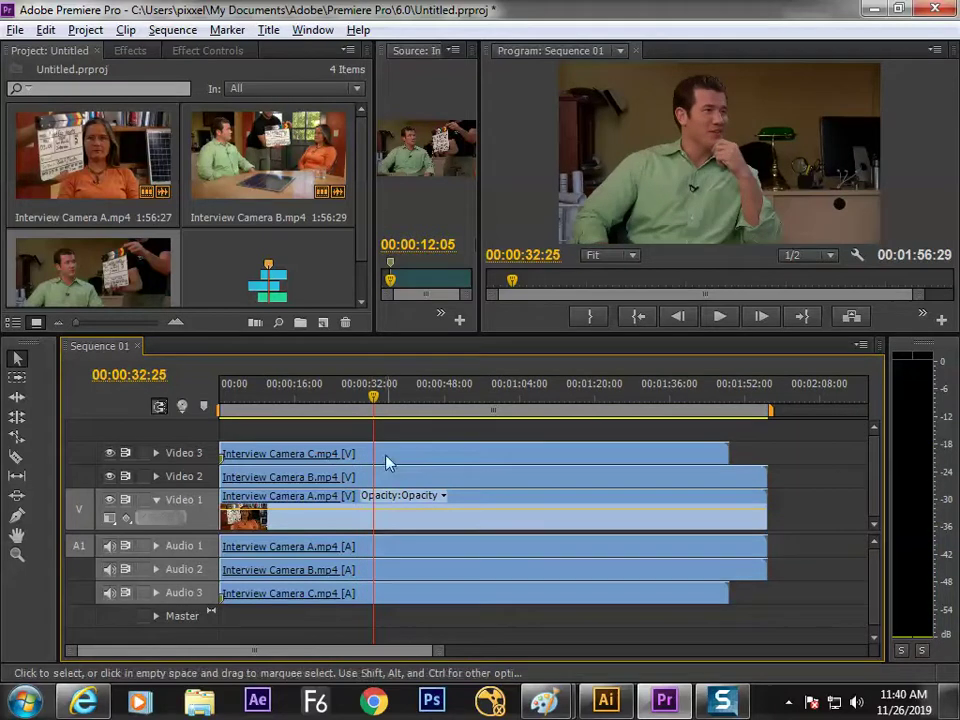
- Replay the passage from about 00:00:30:17 to 00:00:33:00, shuttle back and forth through it, and stop at 00:00:31:28
click(362, 400)
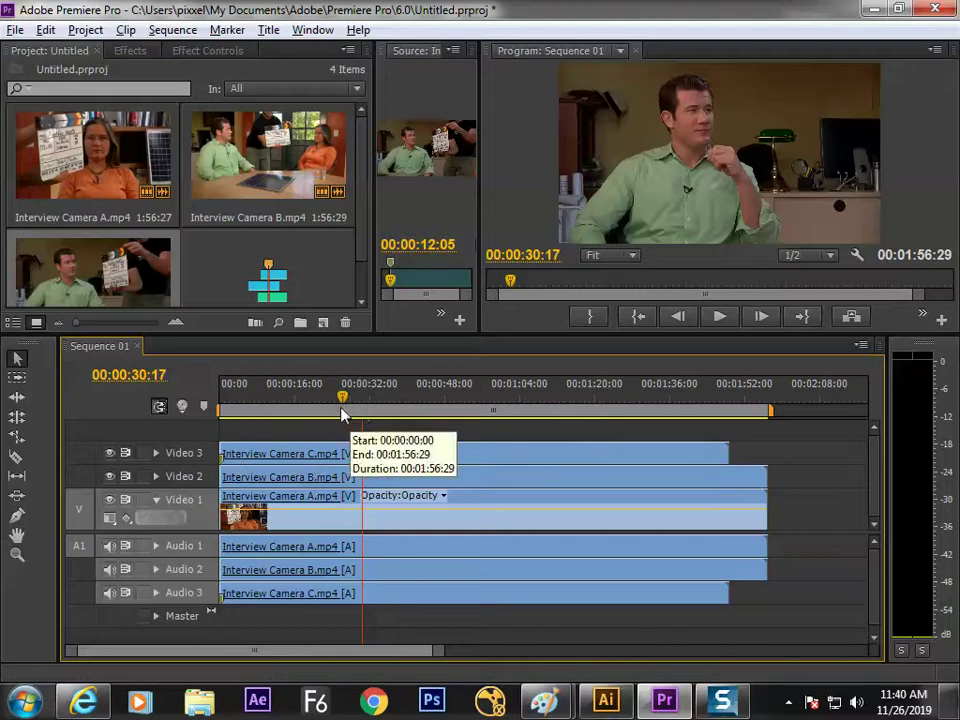
drag(342, 398, 352, 398)
key(space)
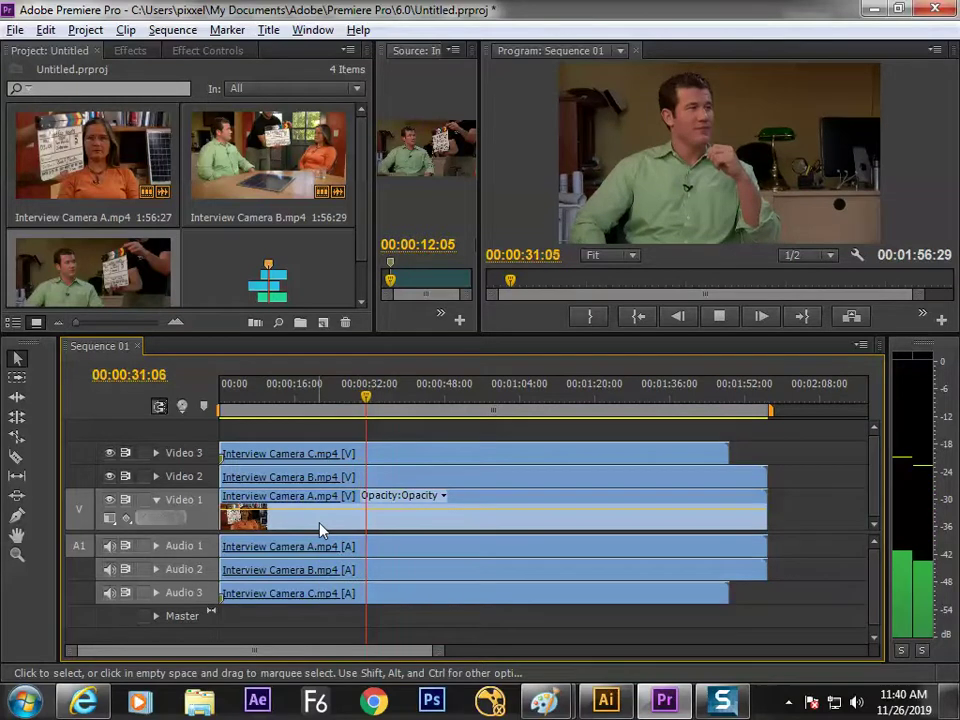
key(space)
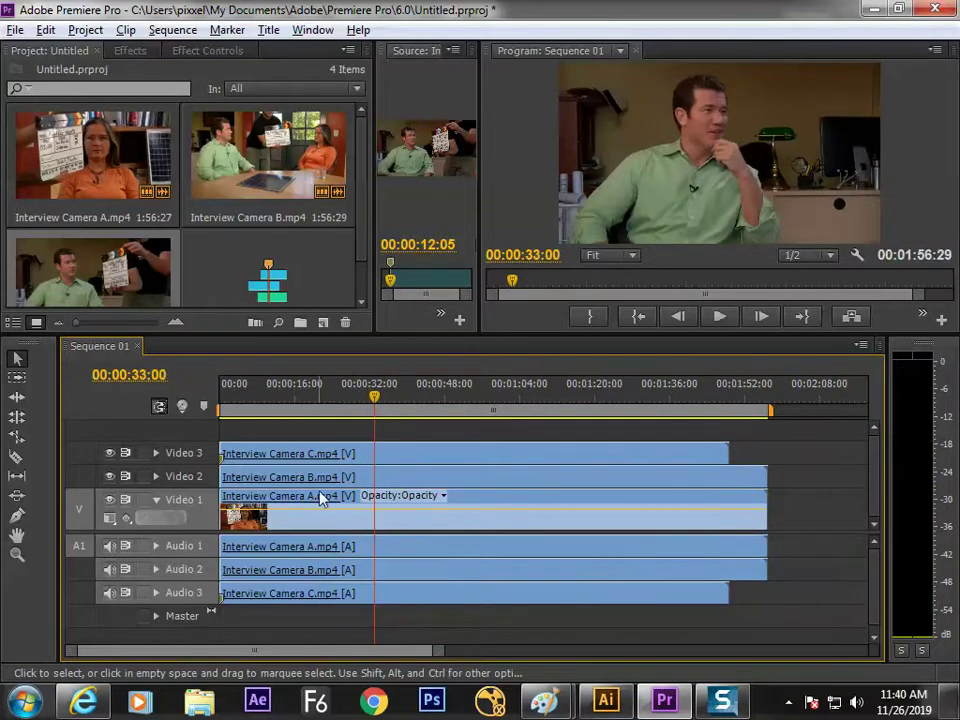
key(Left)
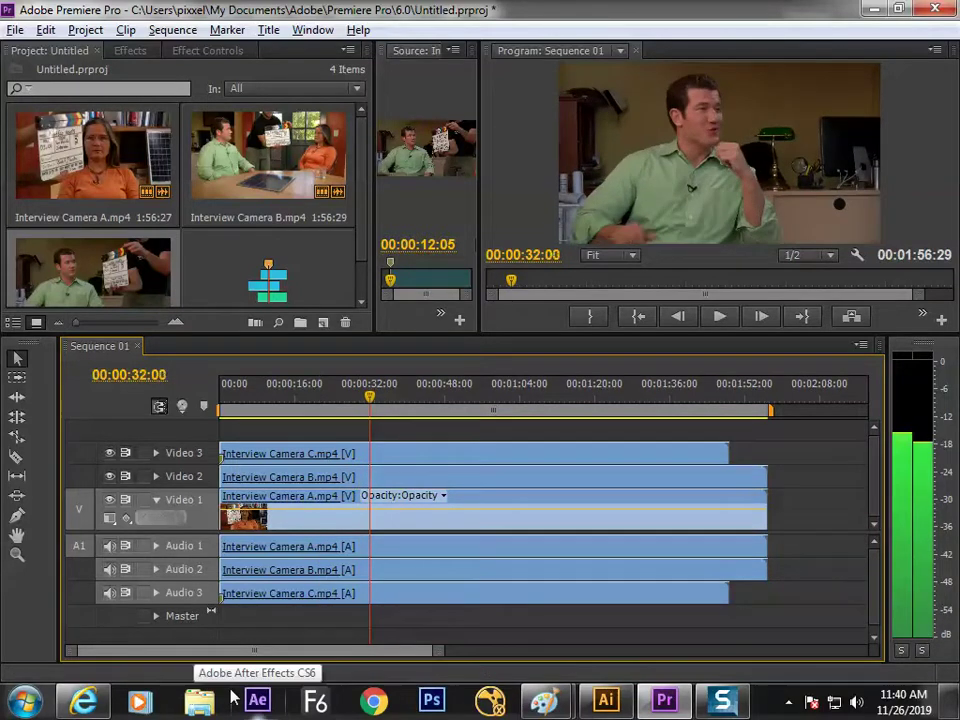
key(l)
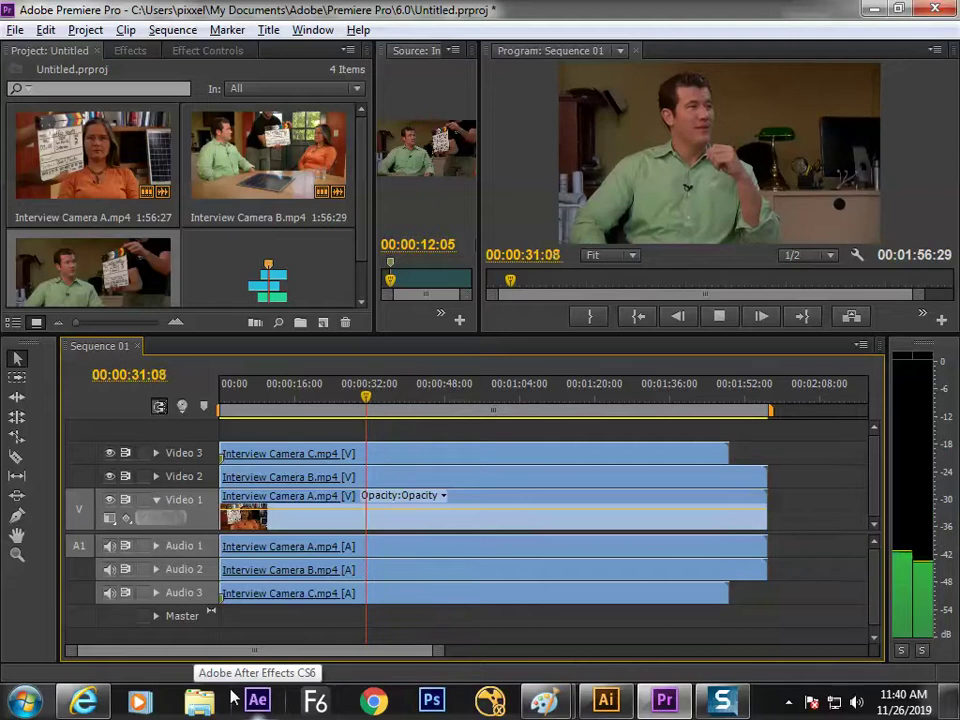
key(j)
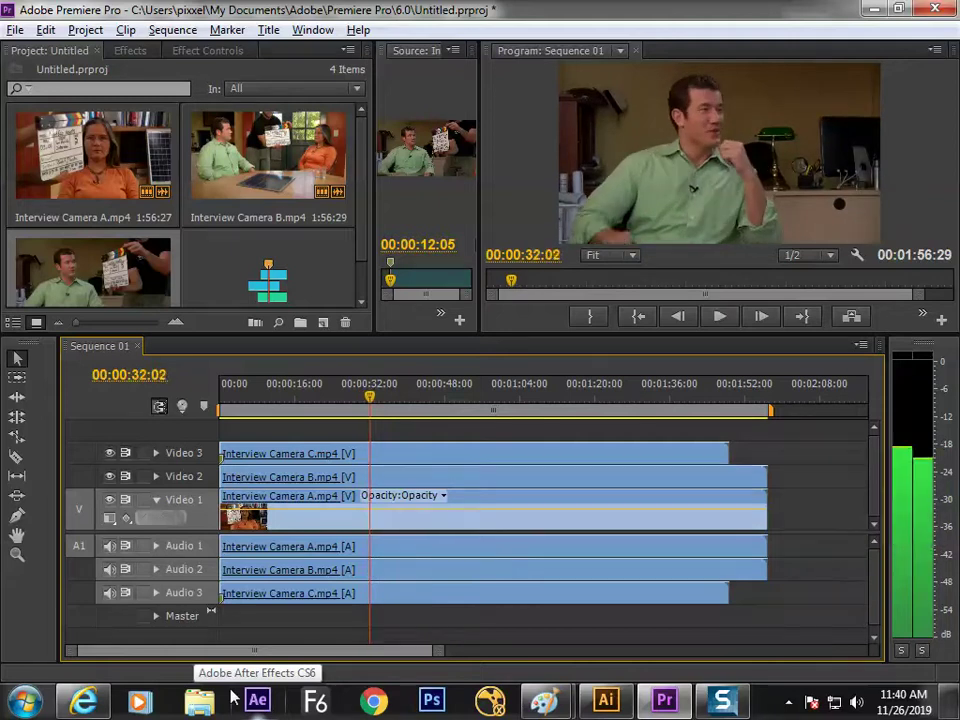
key(k)
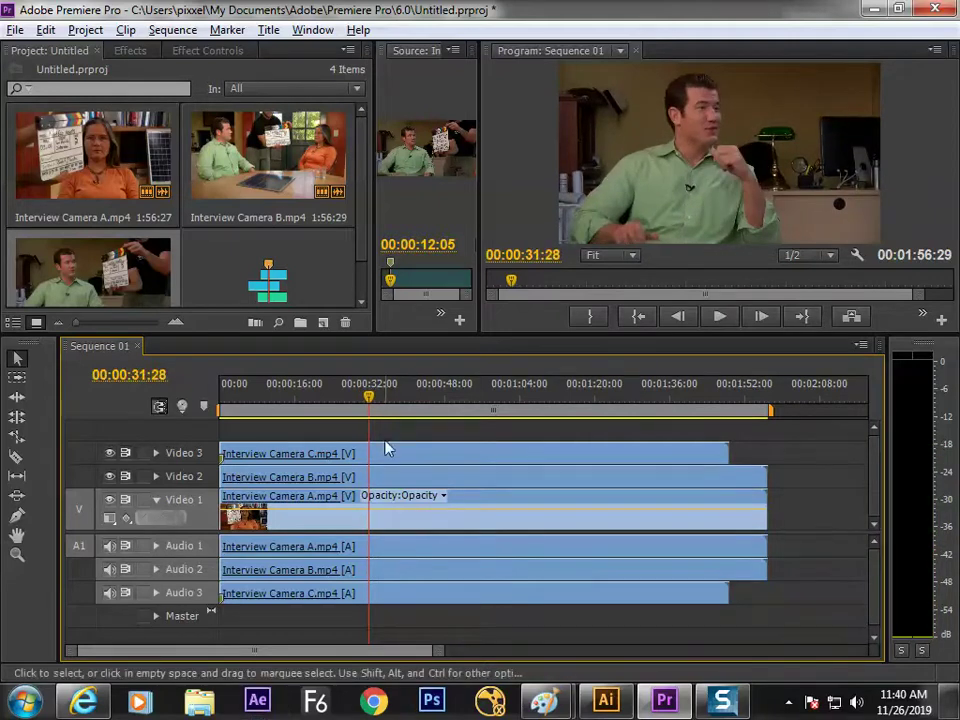
- Split the stacked clips on all video and audio tracks at 00:00:29:23 and delete the portions before the cut
click(359, 458)
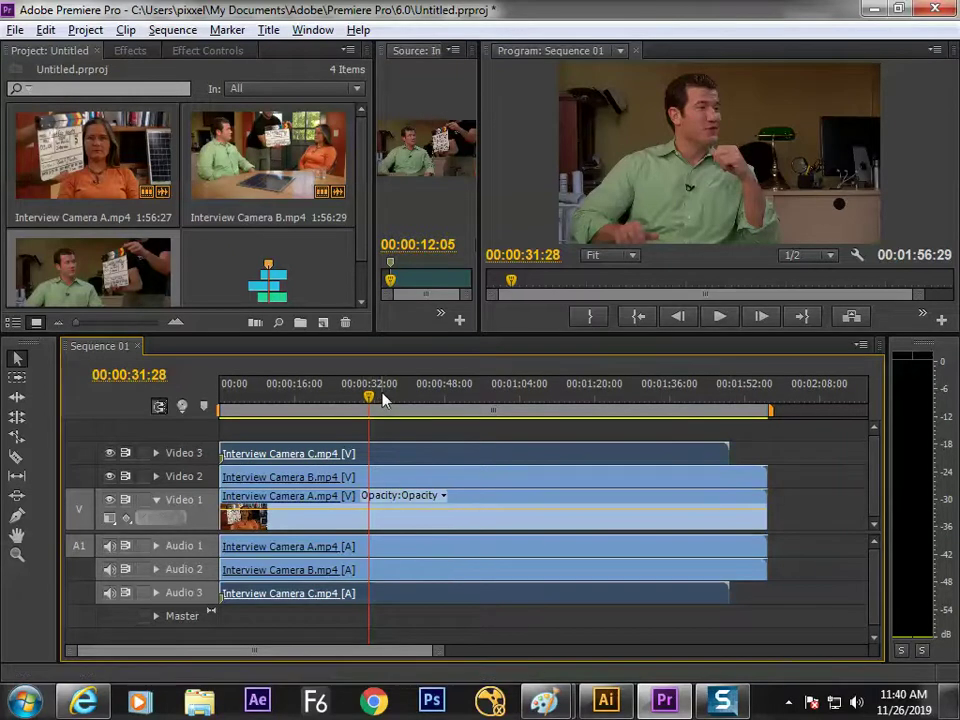
mouse_move(369, 400)
mouse_down()
mouse_move(392, 403)
mouse_move(358, 412)
mouse_up()
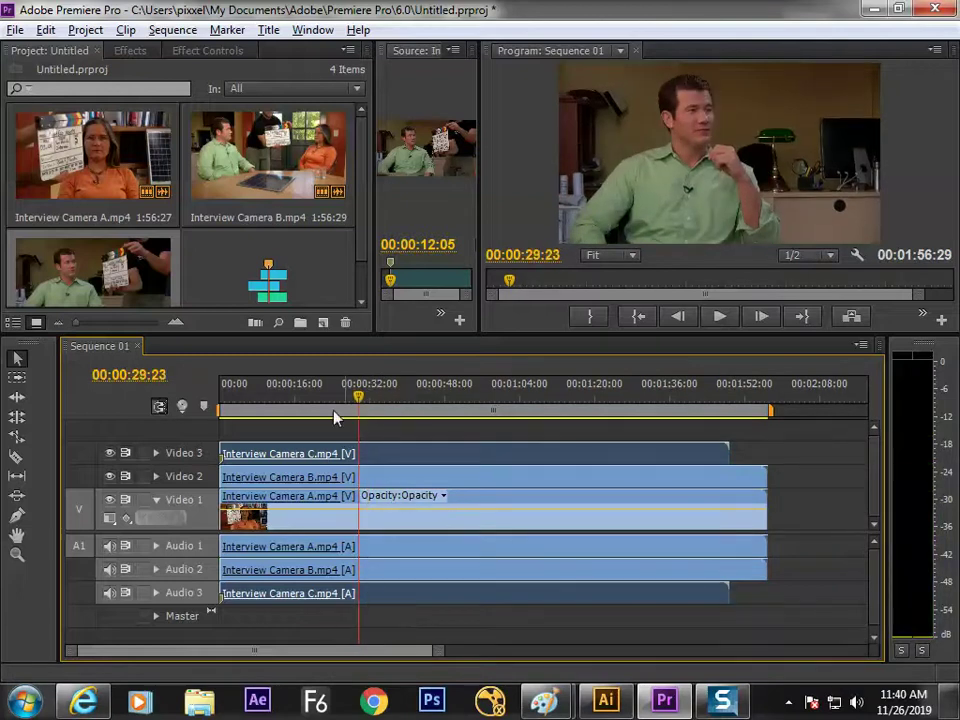
alt+click(282, 494)
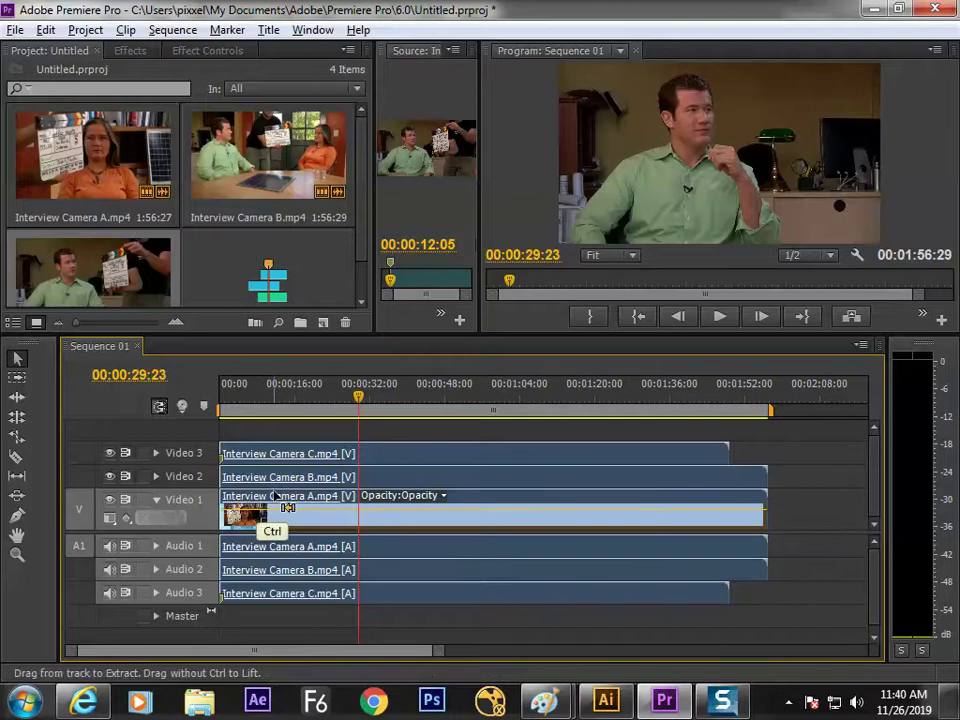
key(ctrl+k)
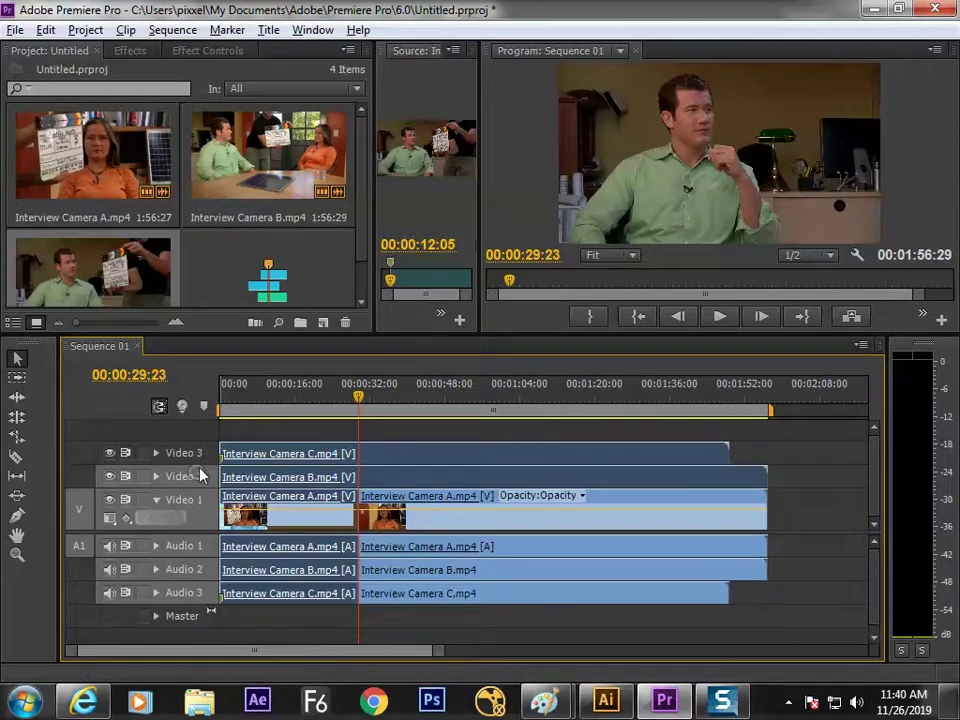
key(ctrl+k)
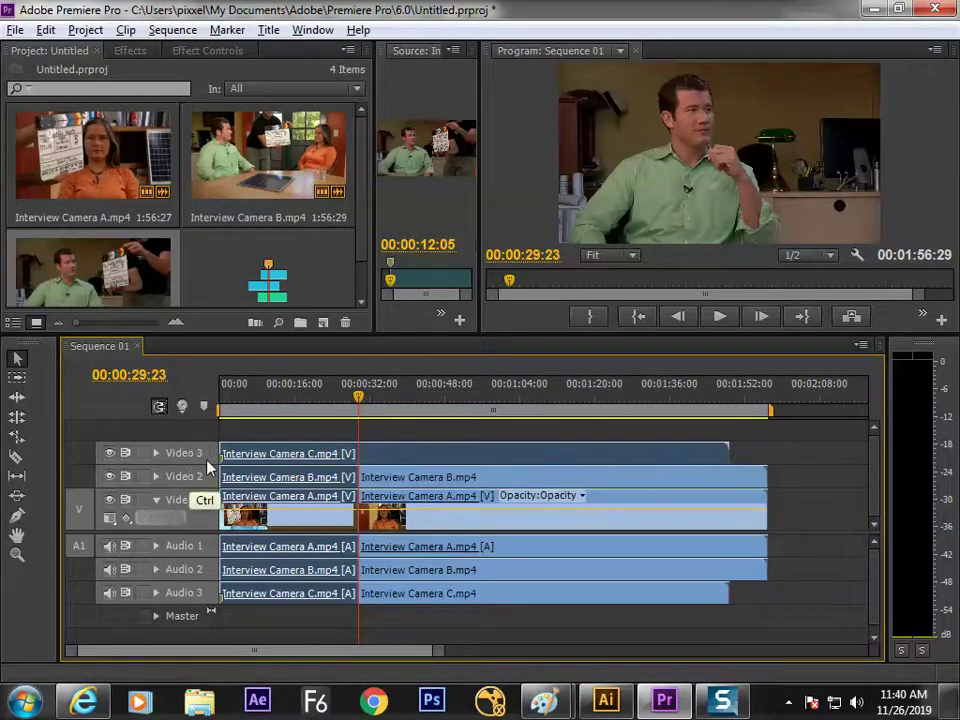
drag(293, 435, 287, 617)
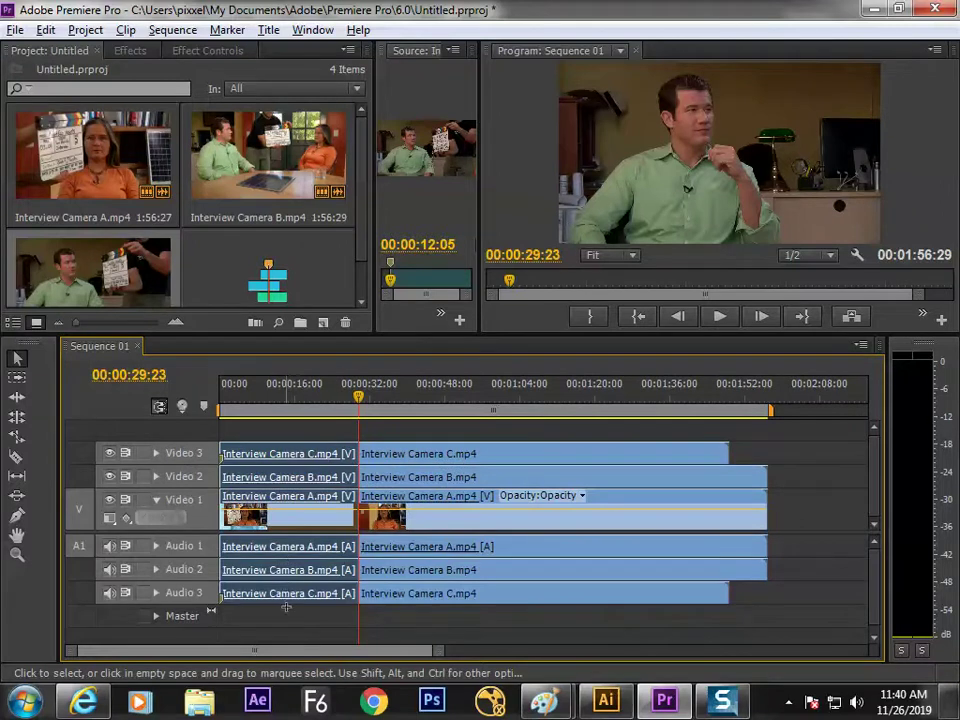
key(Delete)
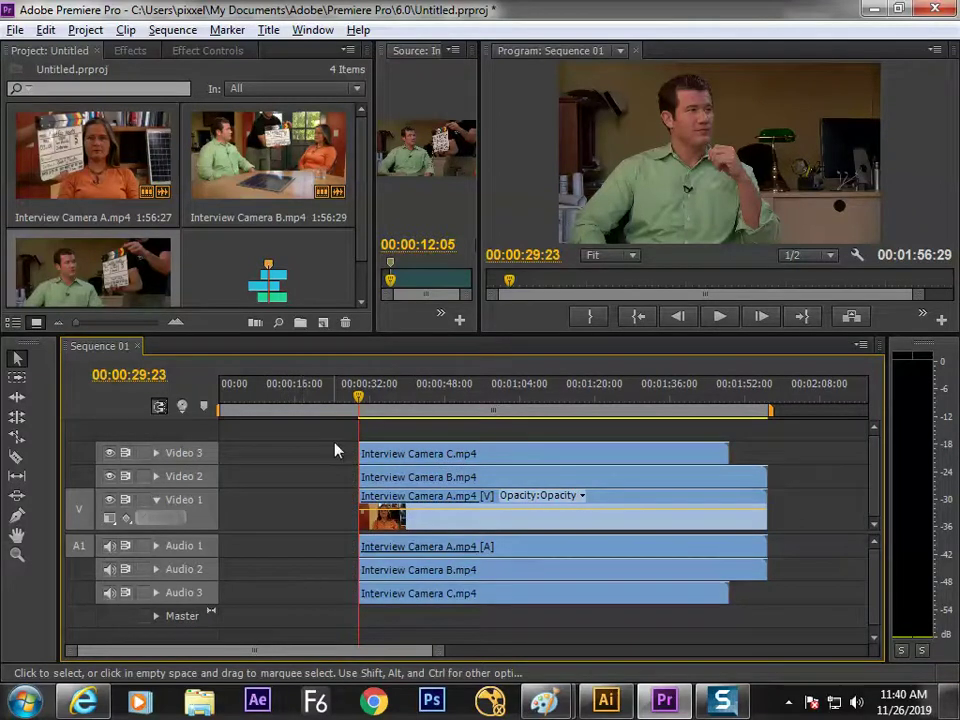
- Play to 00:00:31:19, split every track there, and delete the short pieces before the cut
key(space)
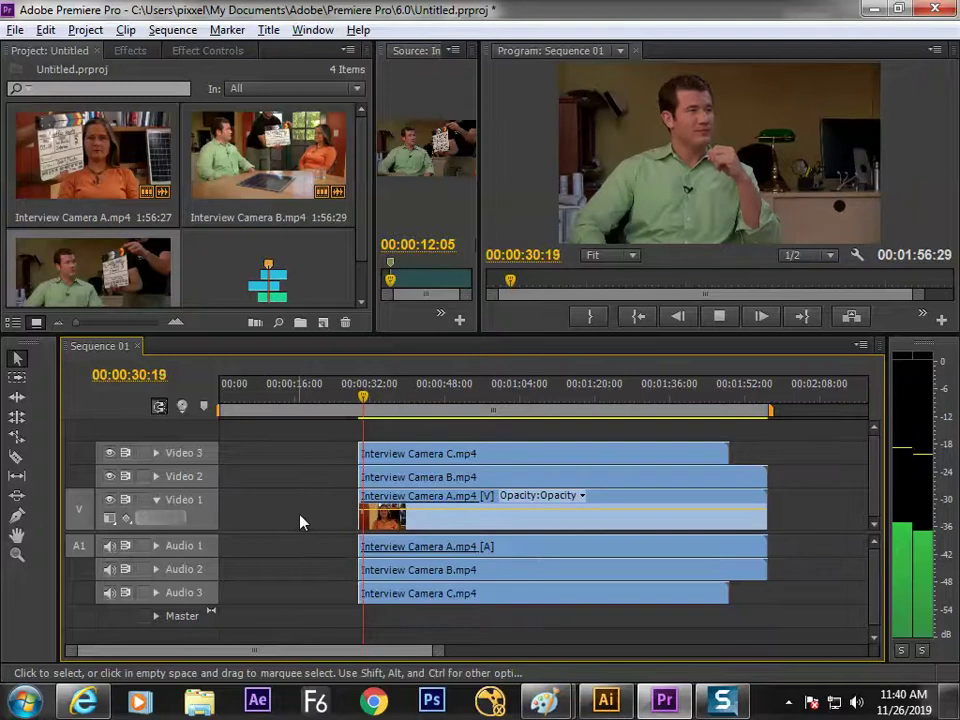
key(space)
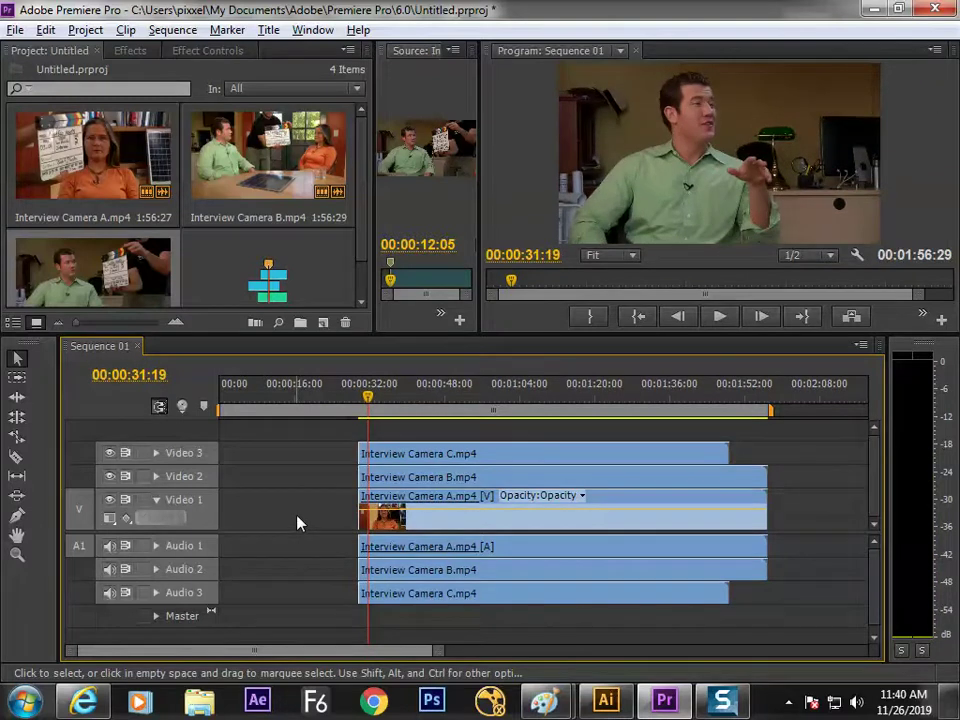
key(ctrl+shift+k)
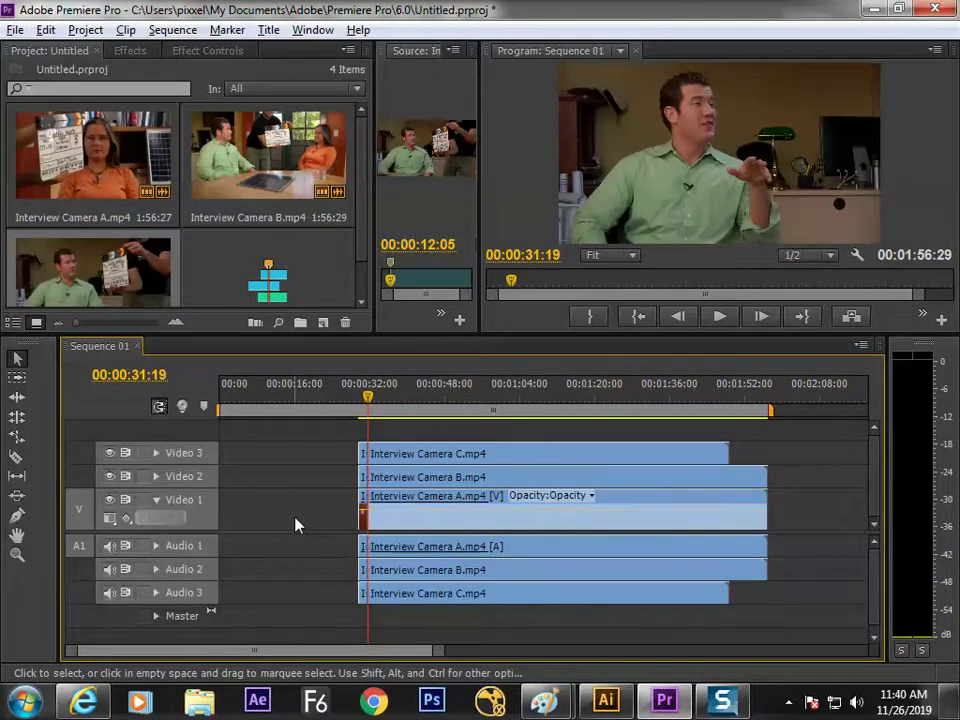
click(343, 477)
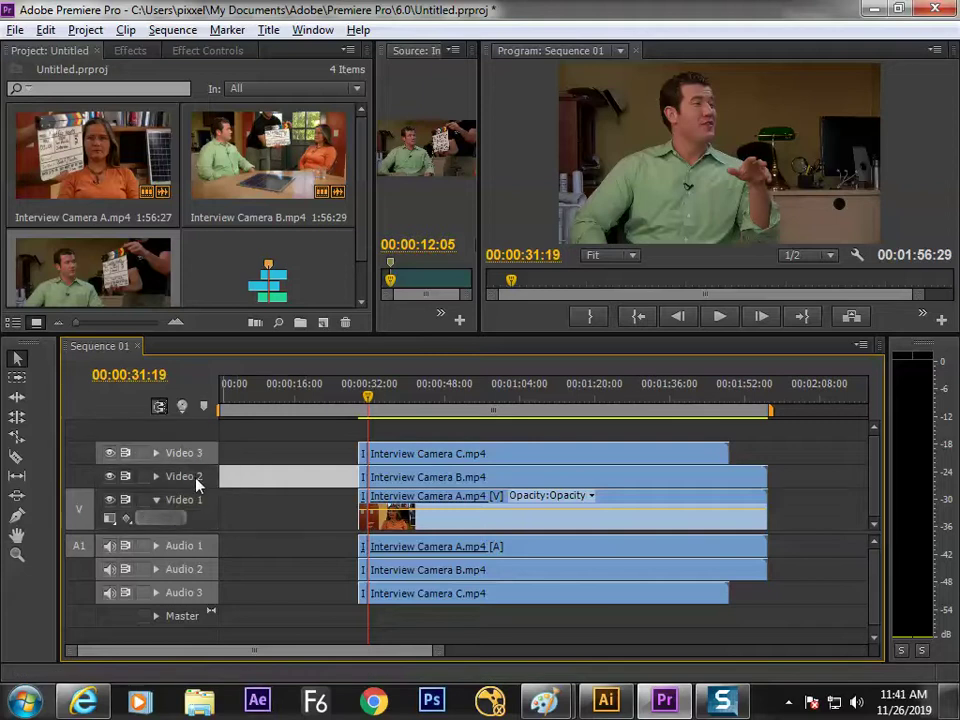
click(390, 478)
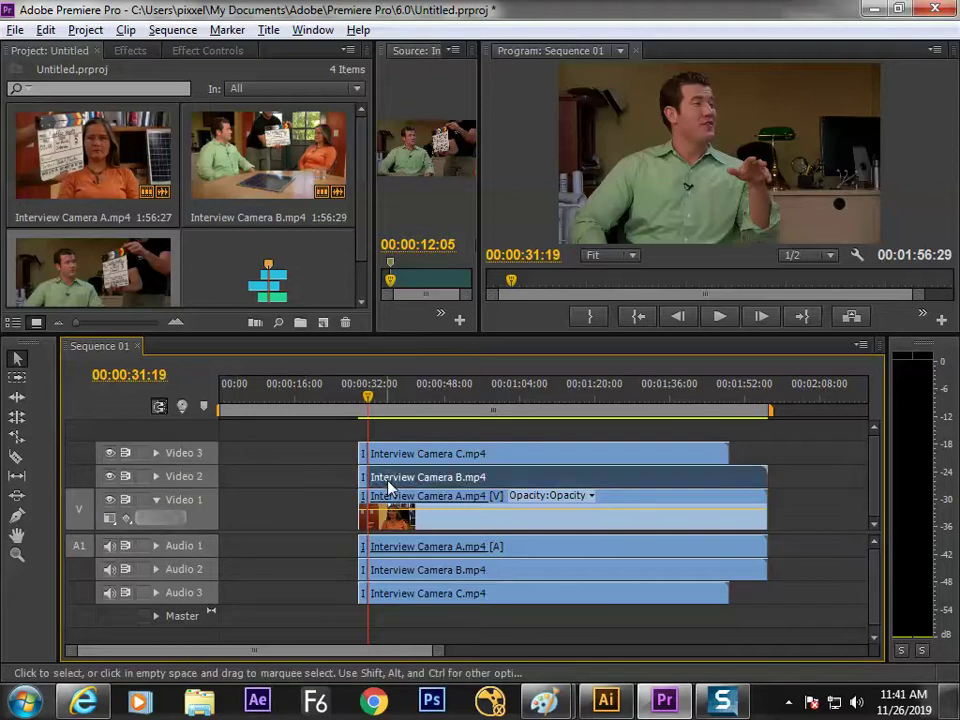
click(343, 444)
drag(362, 596, 360, 604)
key(e)
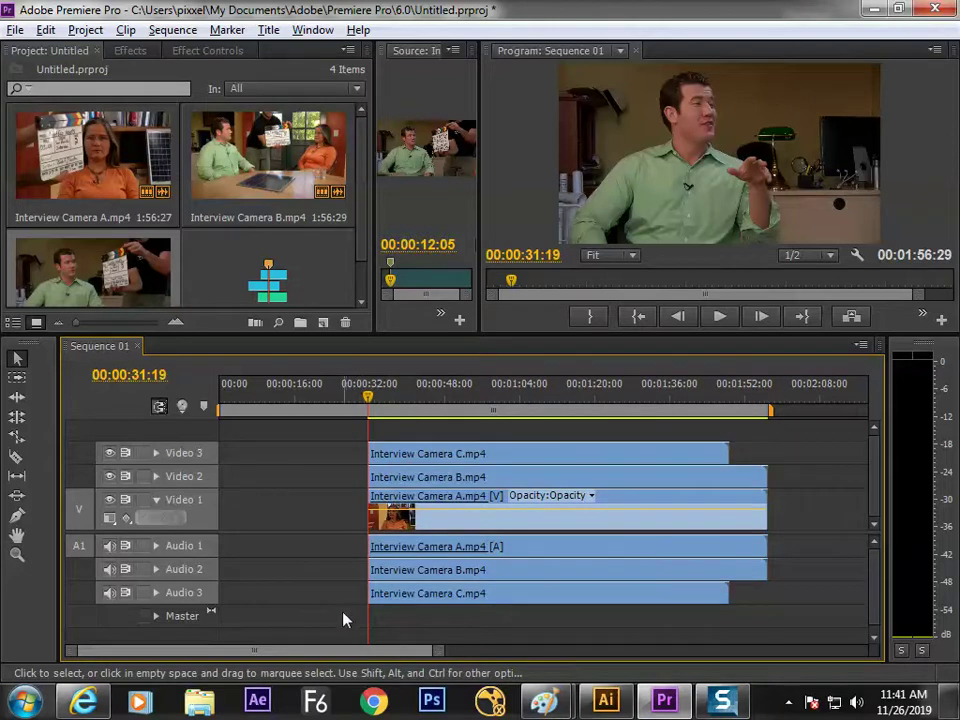
- Play on to 00:00:39:06 and split the clips on all video and audio tracks there
key(space)
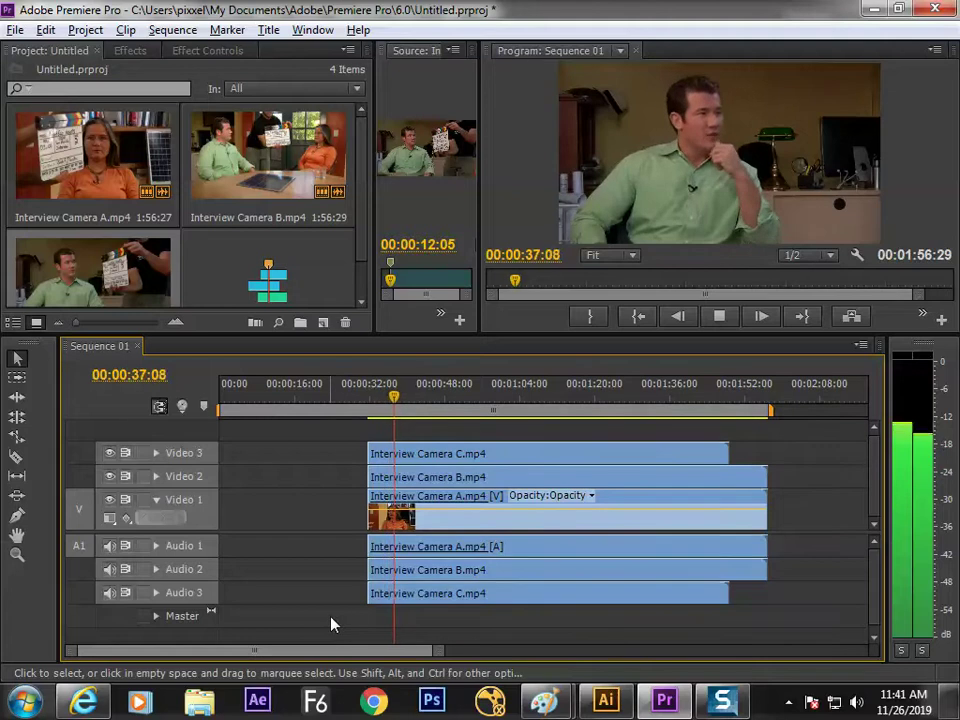
key(space)
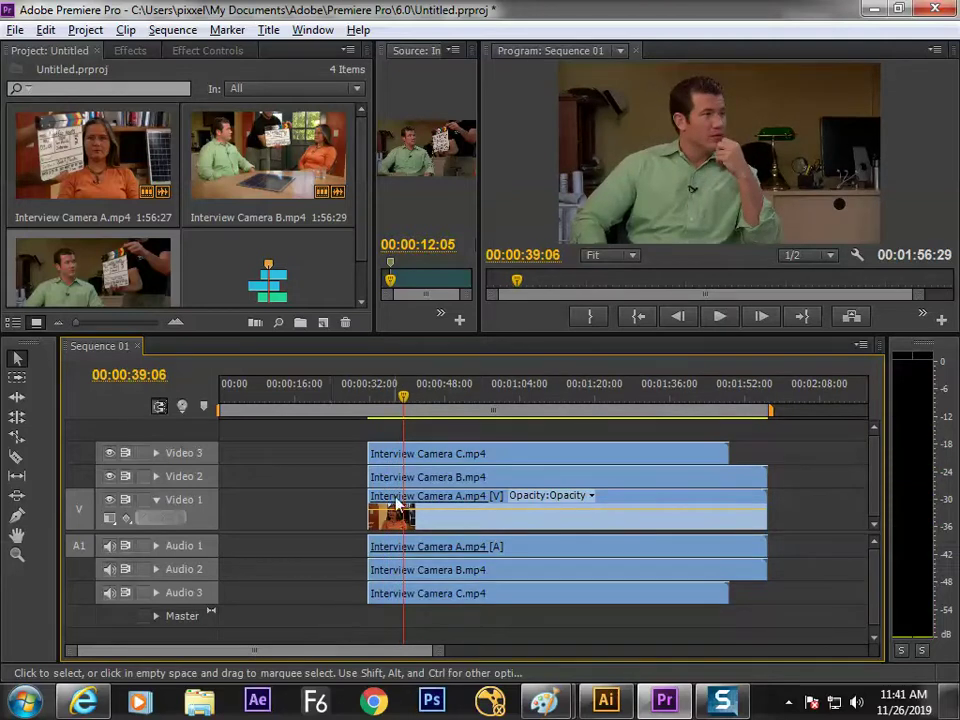
click(425, 454)
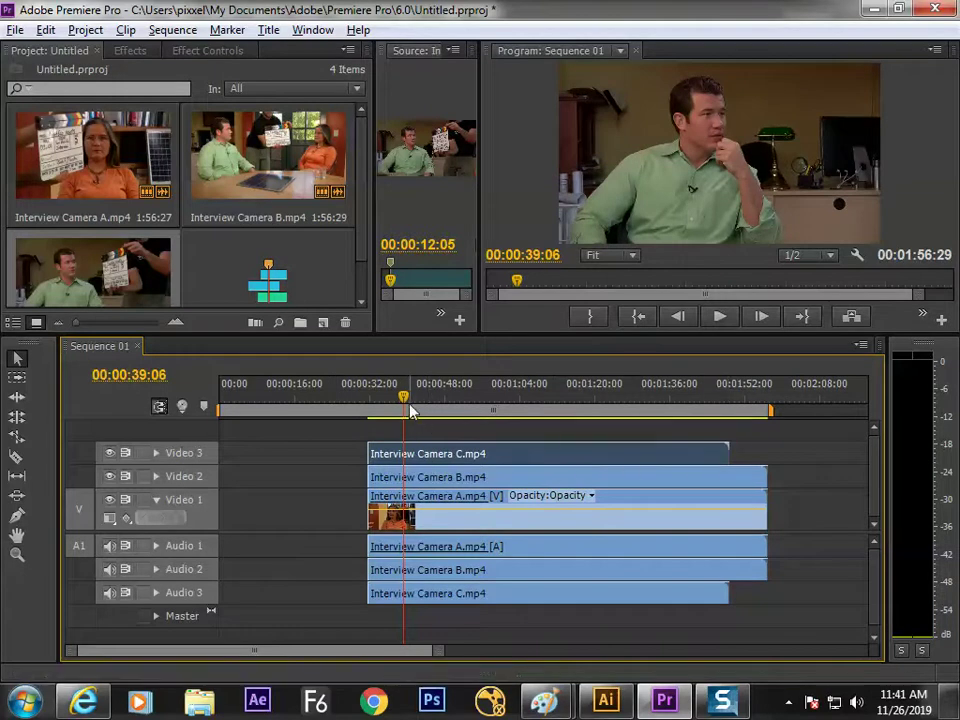
shift+click(419, 465)
shift+click(421, 462)
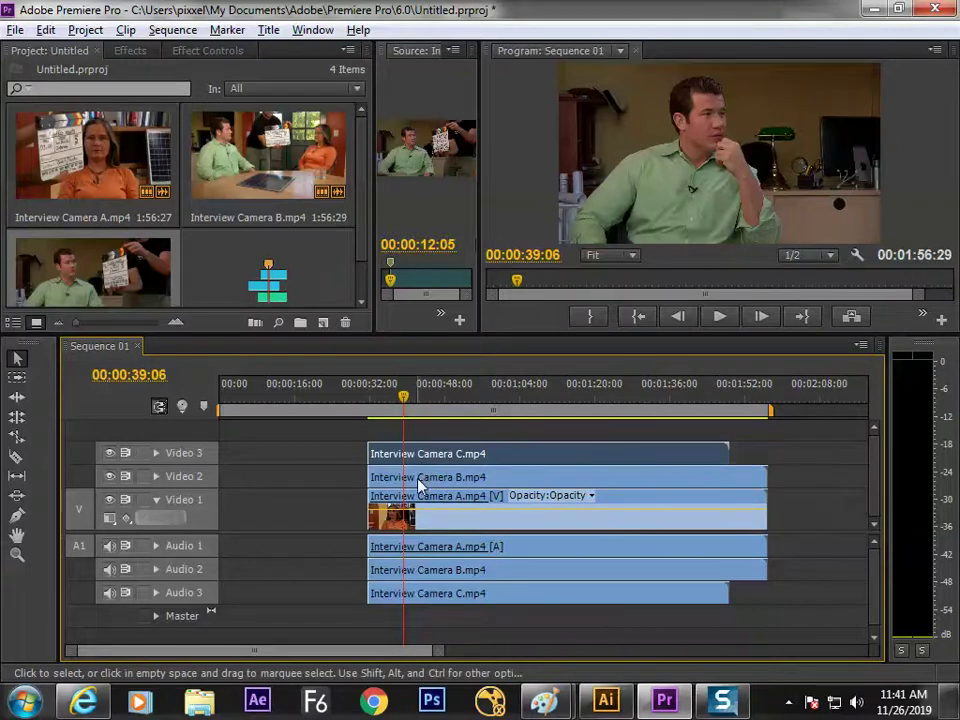
key(ctrl+shift+k)
- Trim the starts of the clips after the cut to about 00:00:59 on Video 3 and about 00:00:50 on Video 2
click(420, 480)
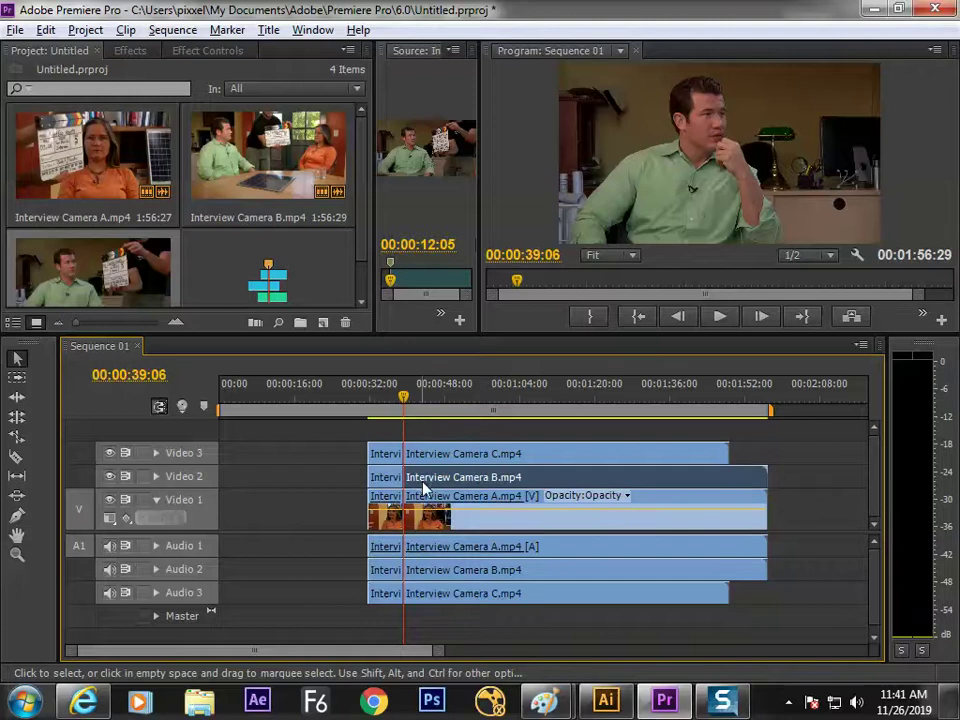
click(441, 455)
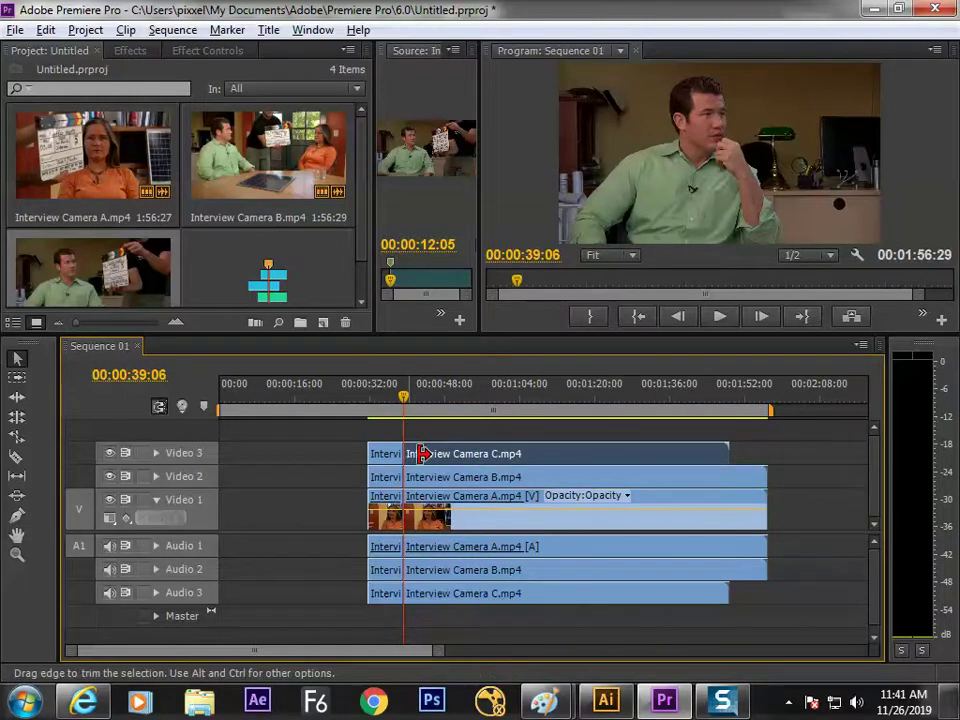
drag(424, 454, 516, 454)
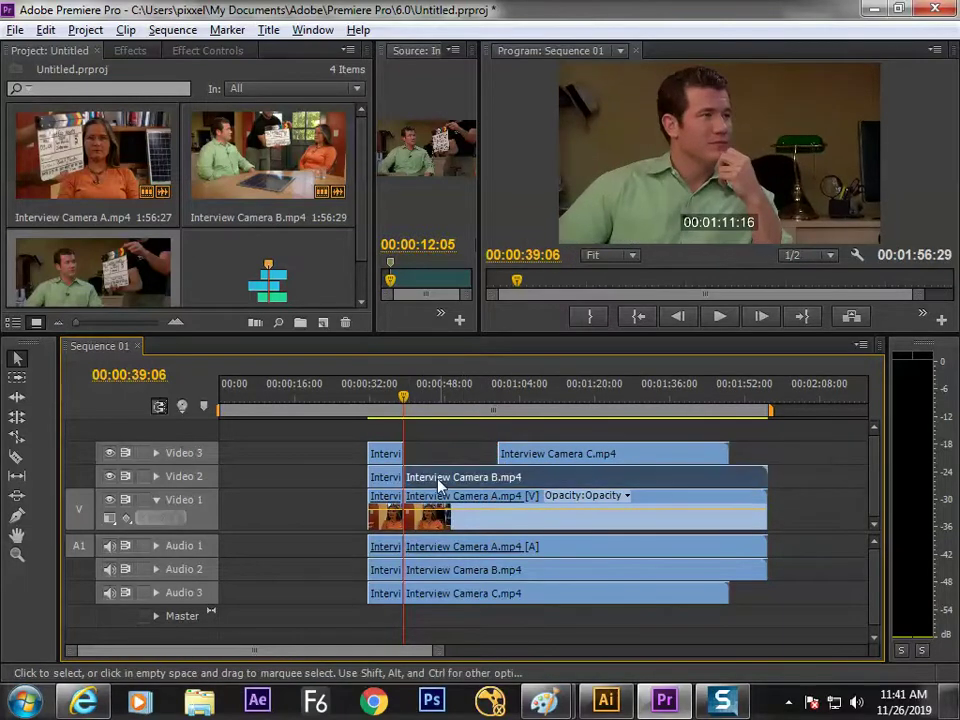
drag(413, 477, 456, 477)
- Play the passage after the 00:00:39:06 cut to preview the camera changes, and undo both start trims
key(space)
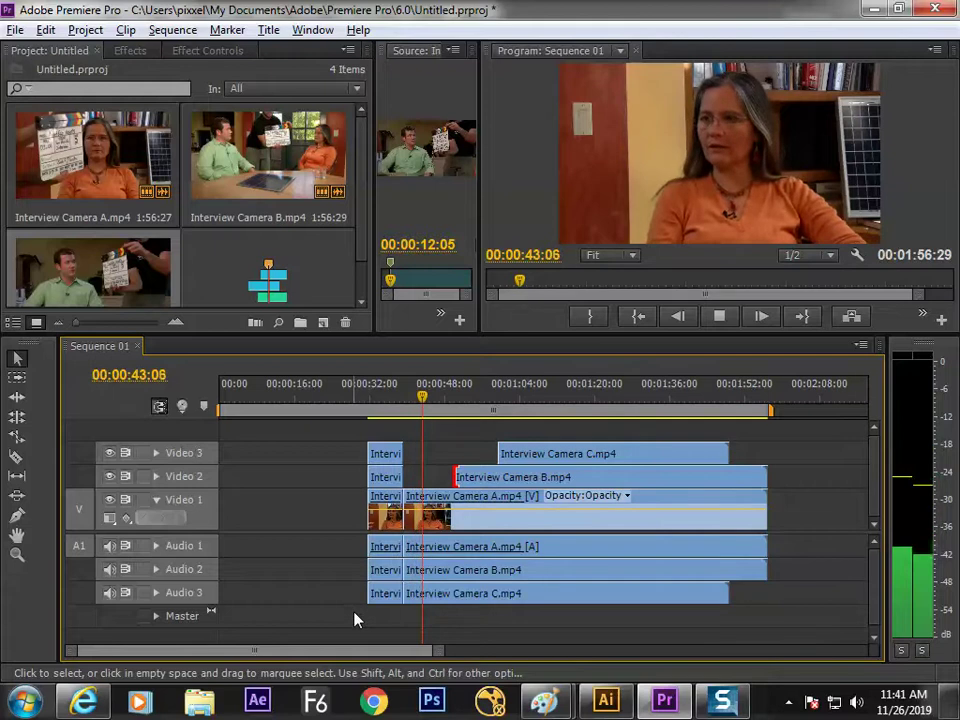
key(Up)
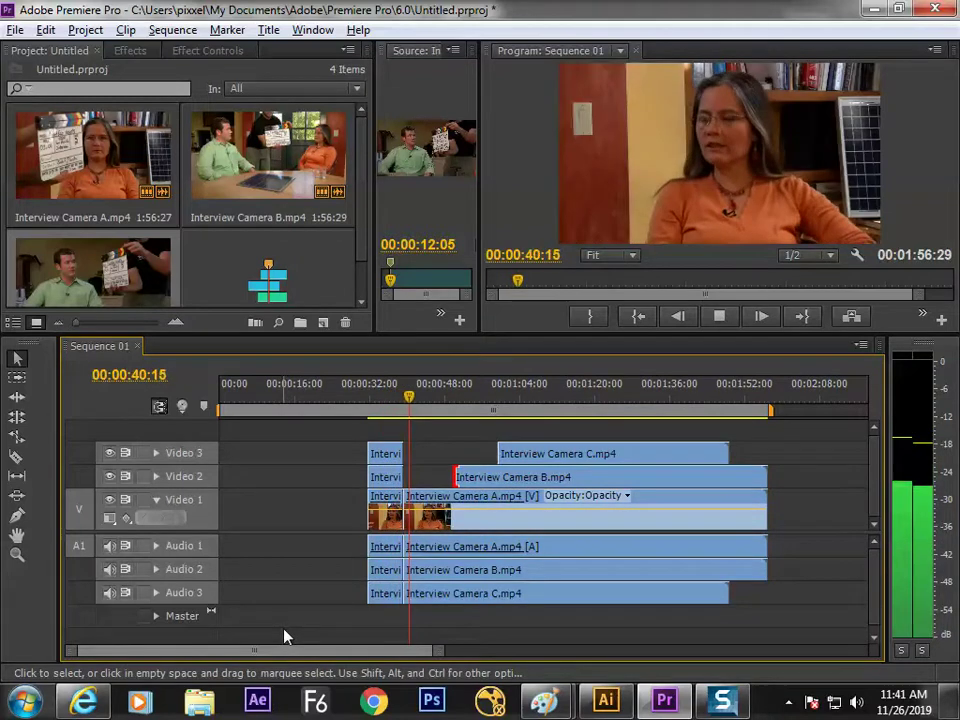
key(space)
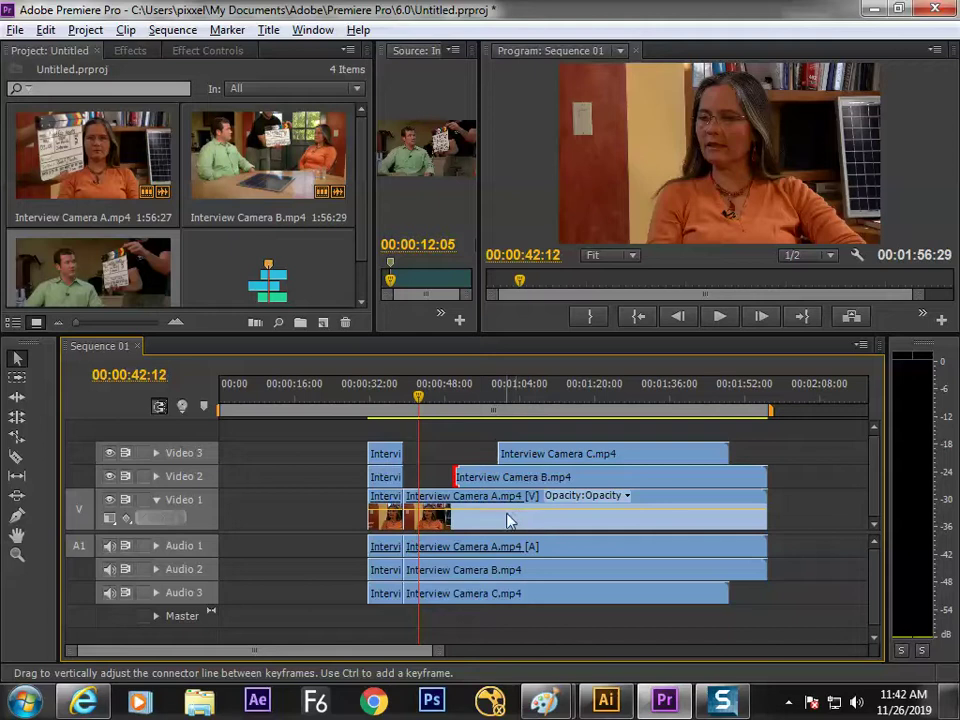
click(467, 390)
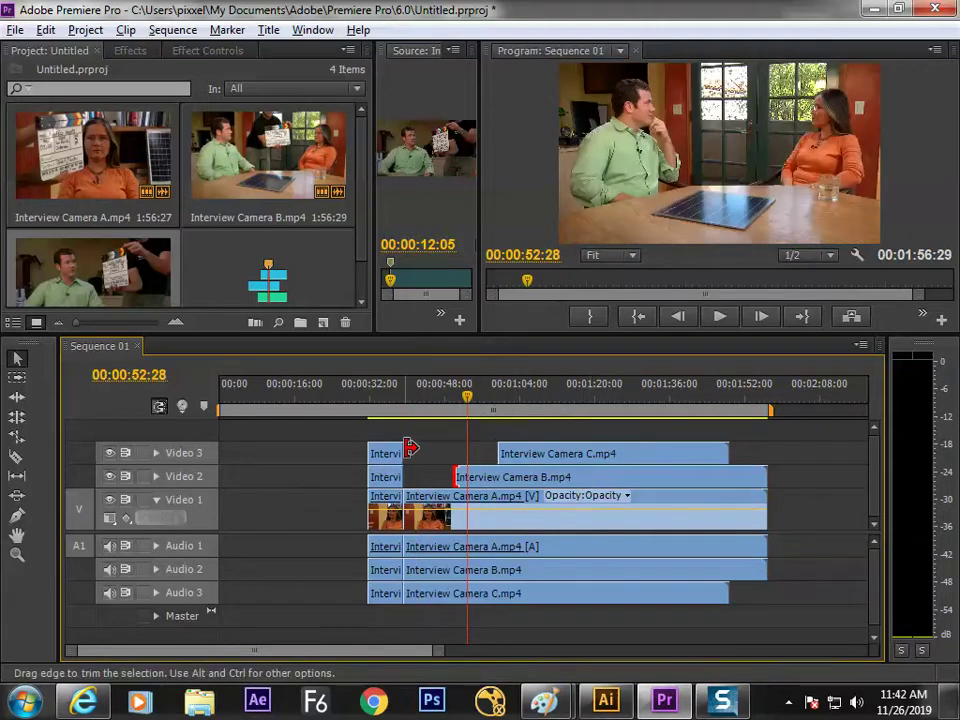
key(ctrl+z)
key(ctrl+z)
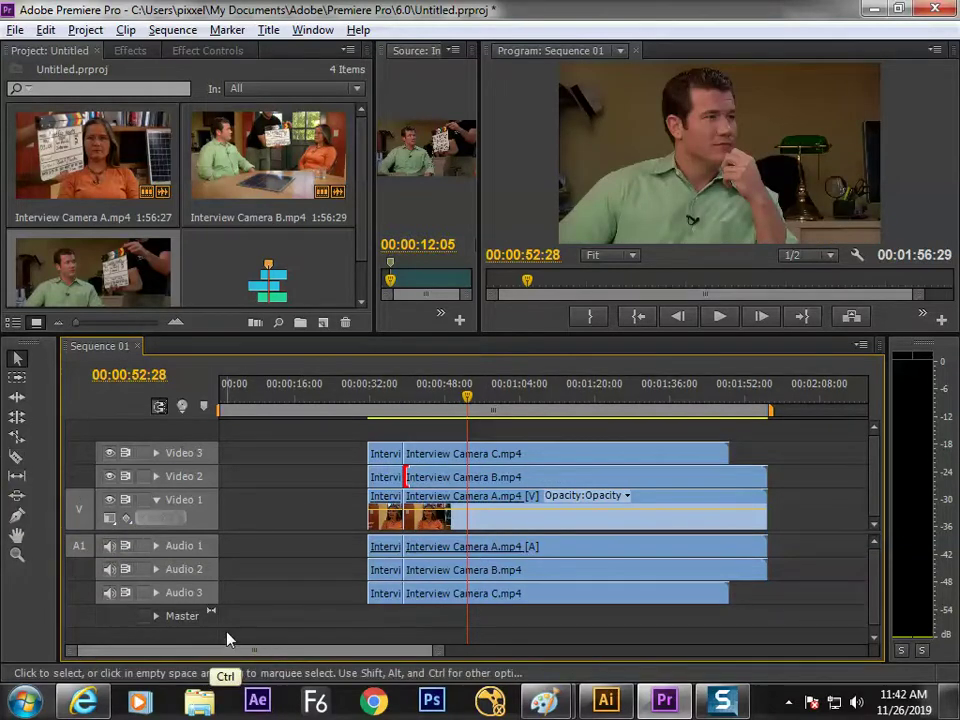
- Split the Video 3 and Video 2 clips at about 00:00:47 with the Razor tool and delete the pieces between the cuts
click(17, 456)
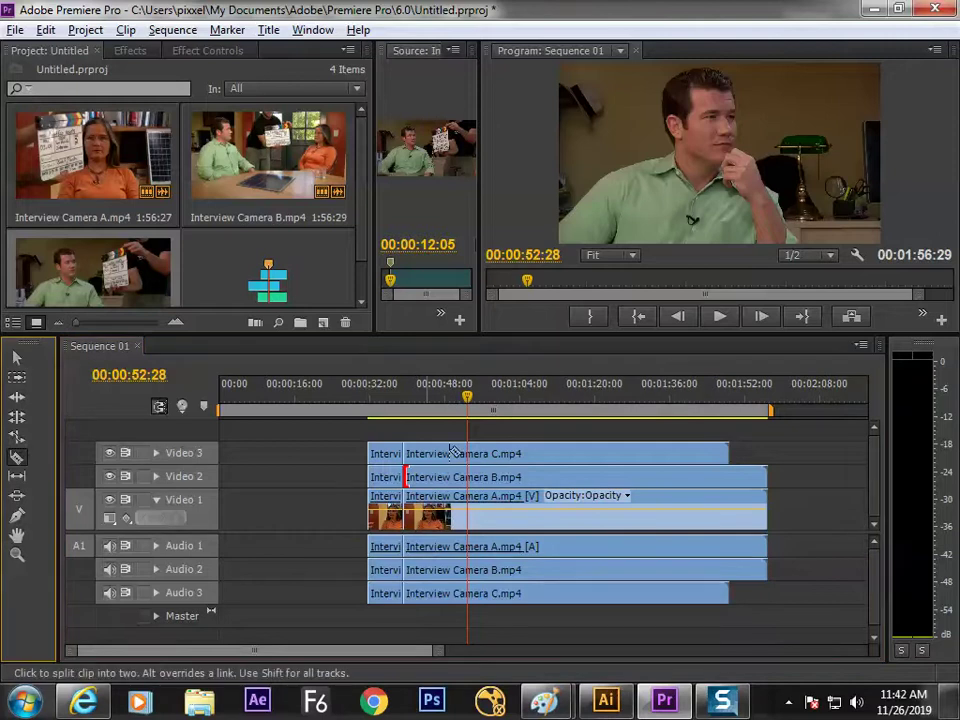
click(438, 455)
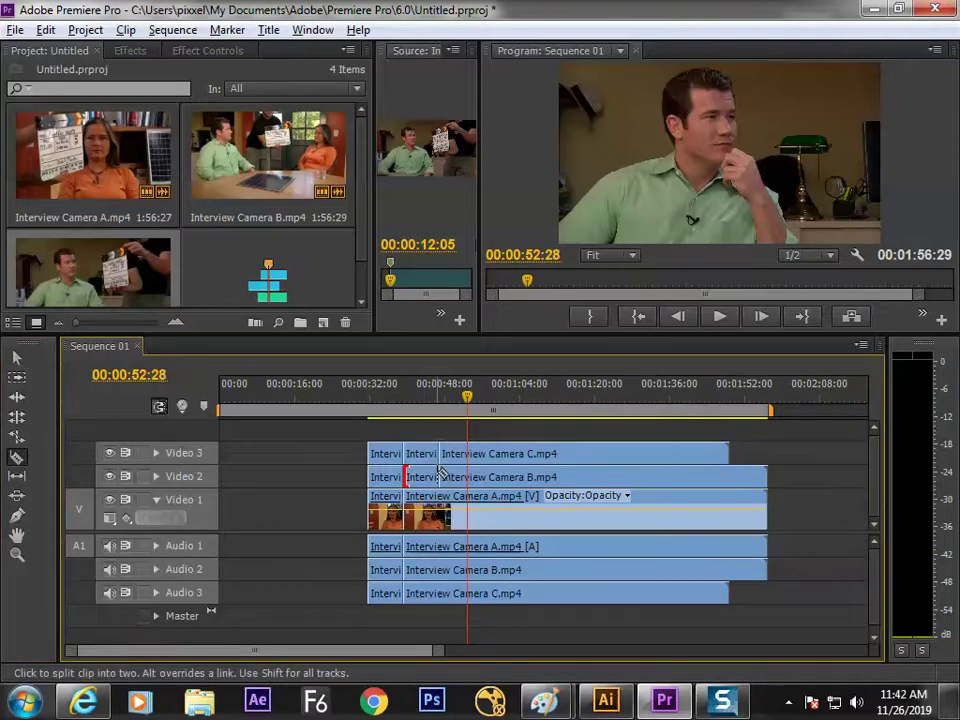
key(v)
click(421, 454)
key(Delete)
click(421, 476)
key(Delete)
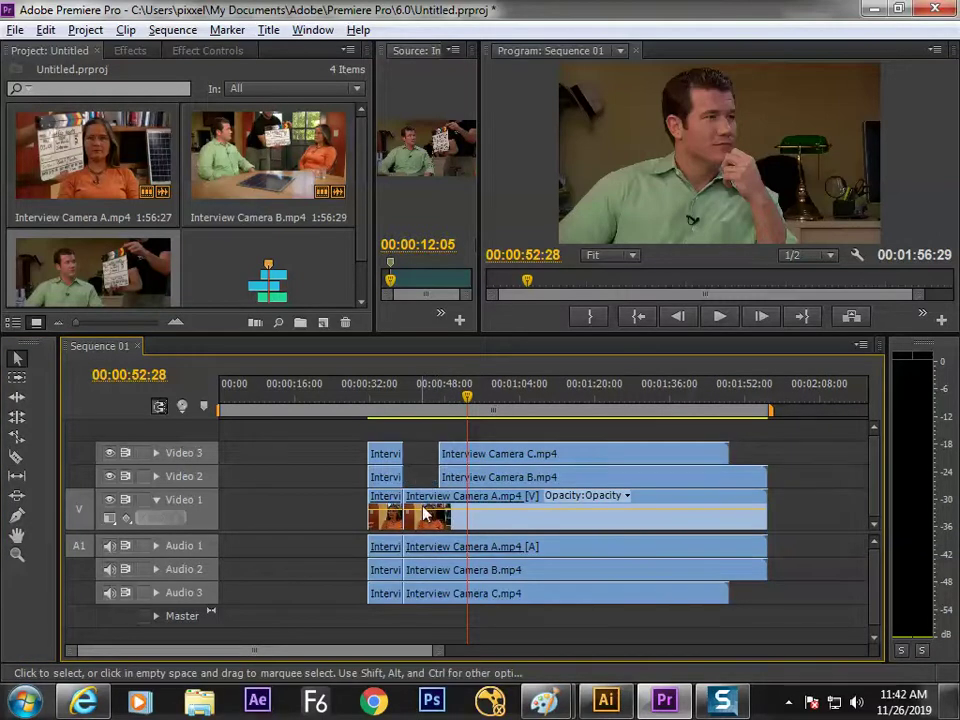
- Preview the passage around the gap, and undo all the cuts and deletions back to the full-length stacked clips
key(j)
key(j)
key(j)
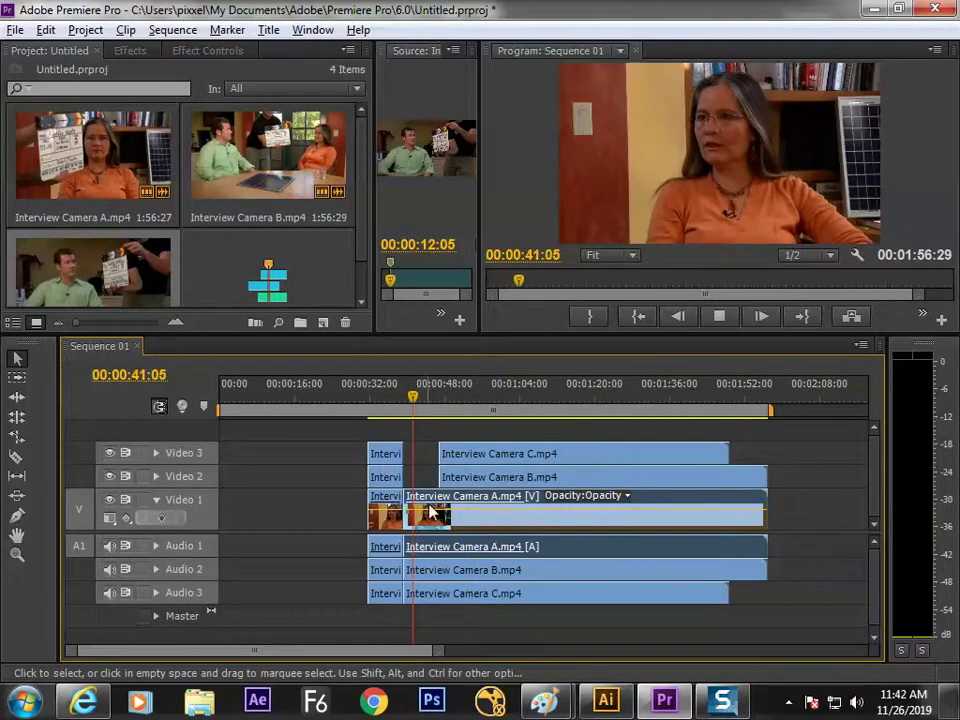
key(ctrl+z)
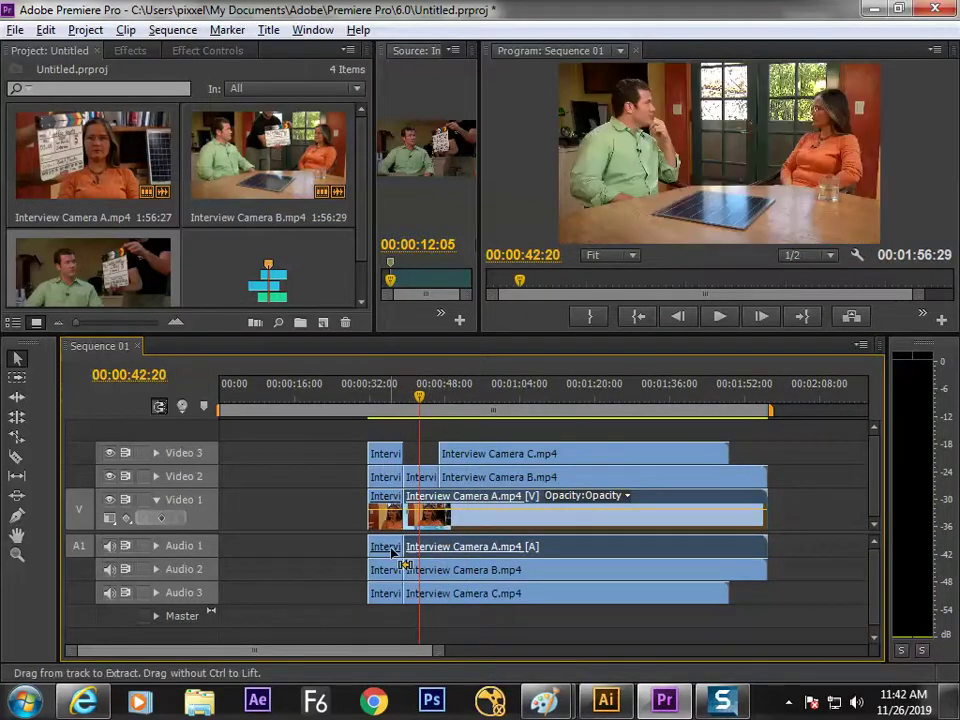
key(ctrl+z)
key(ctrl+z)
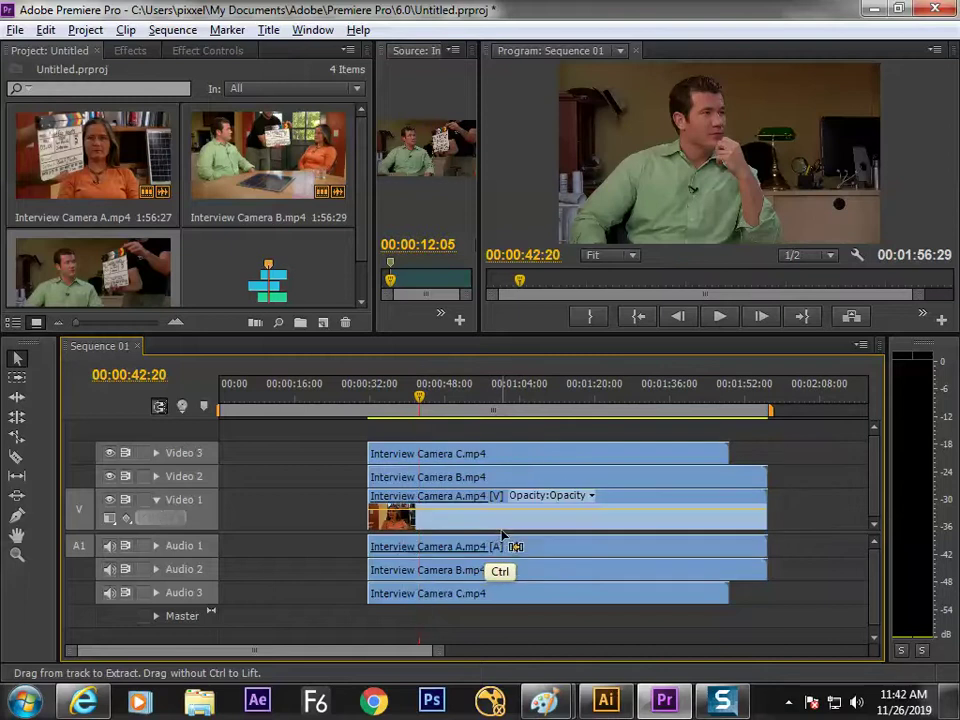
key(ctrl+z)
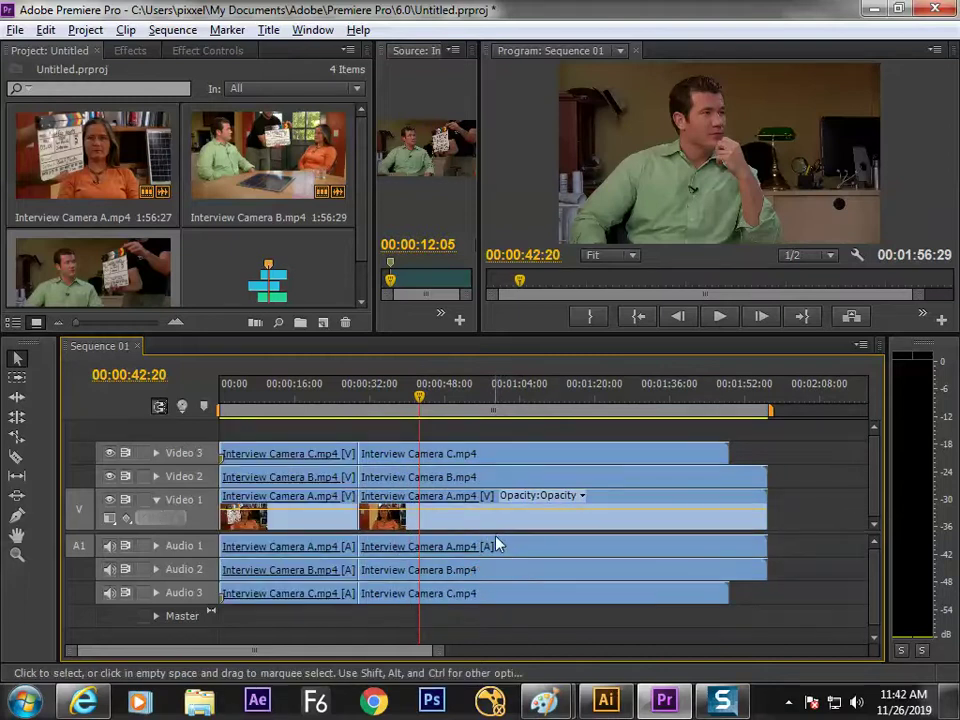
key(ctrl+z)
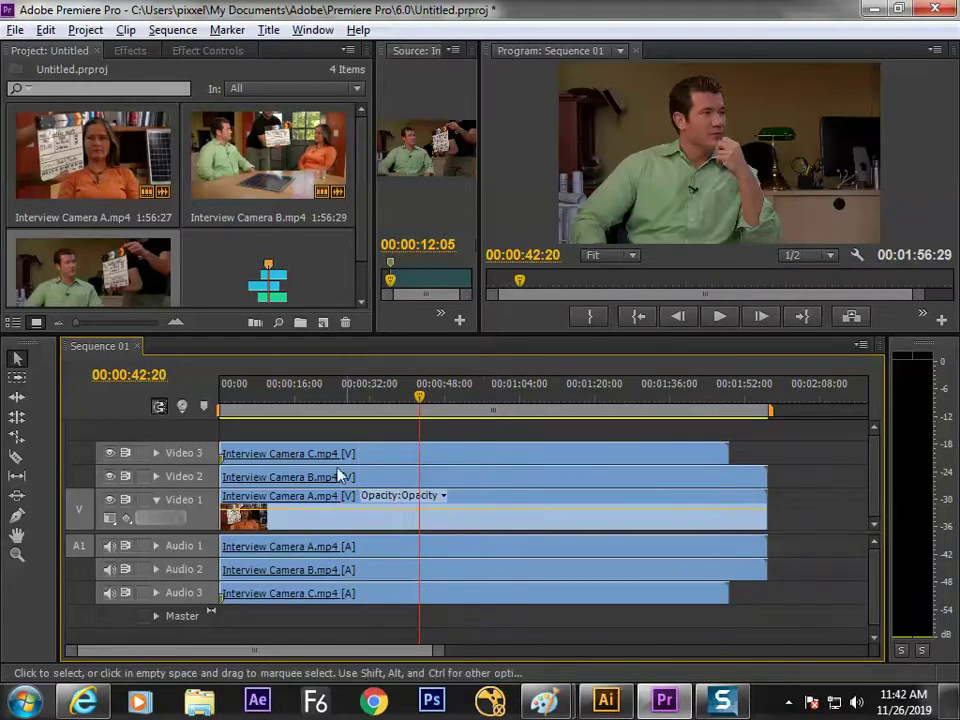
- Move the playhead to 00:00:04:12 and make the Project and Program panels taller
click(240, 395)
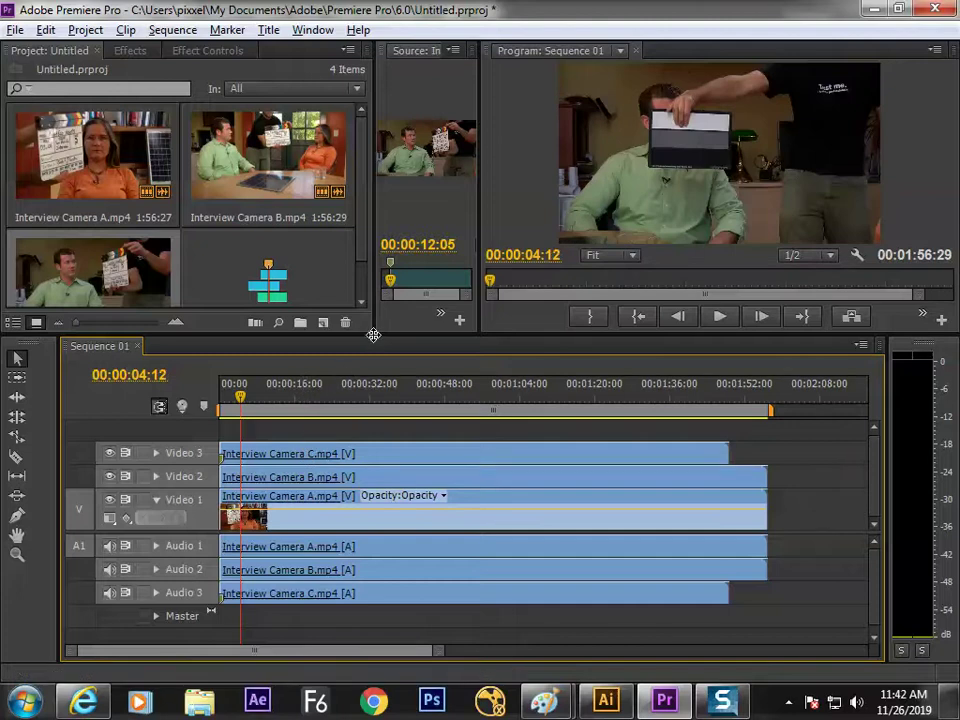
drag(373, 336, 369, 412)
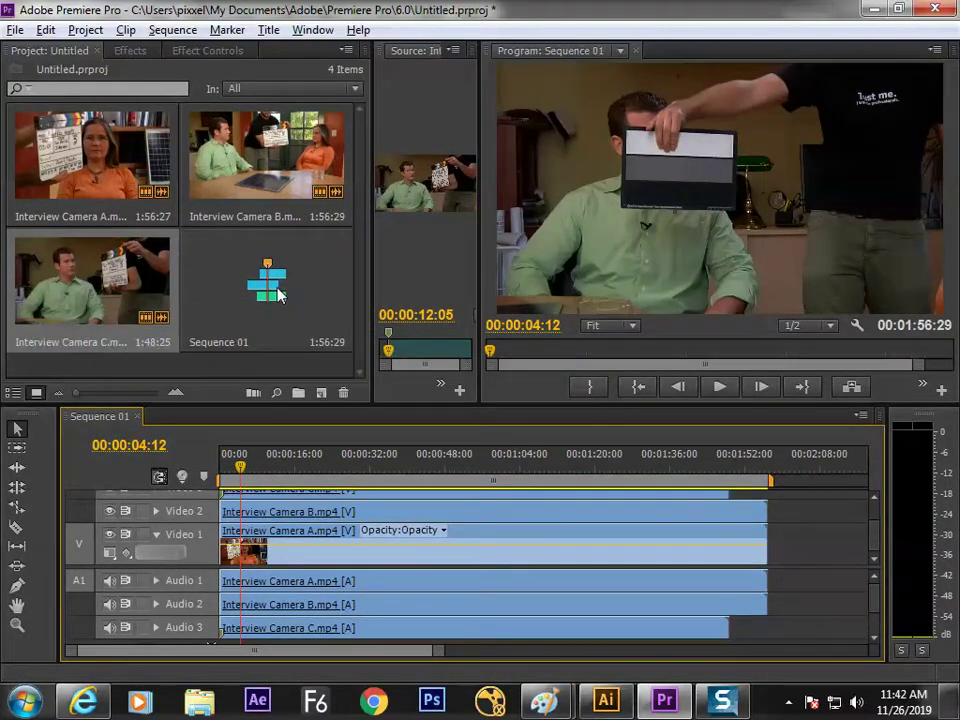
- Create a new sequence with Sequence 01 nested inside it, select the nested clip and move the playhead to 00:00:14:24
drag(290, 298, 320, 393)
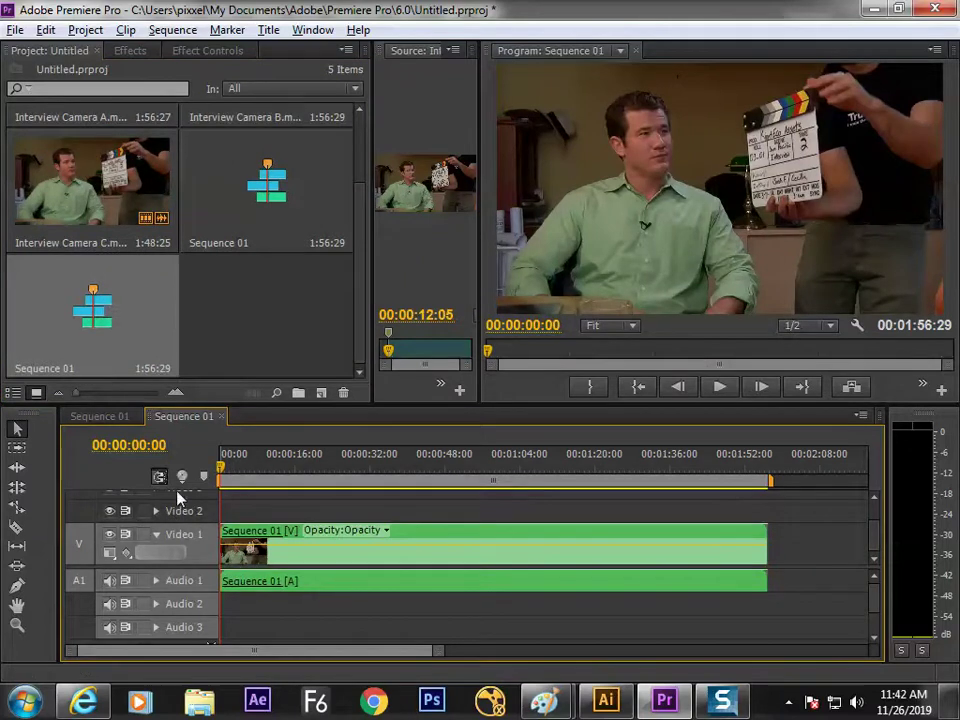
click(248, 556)
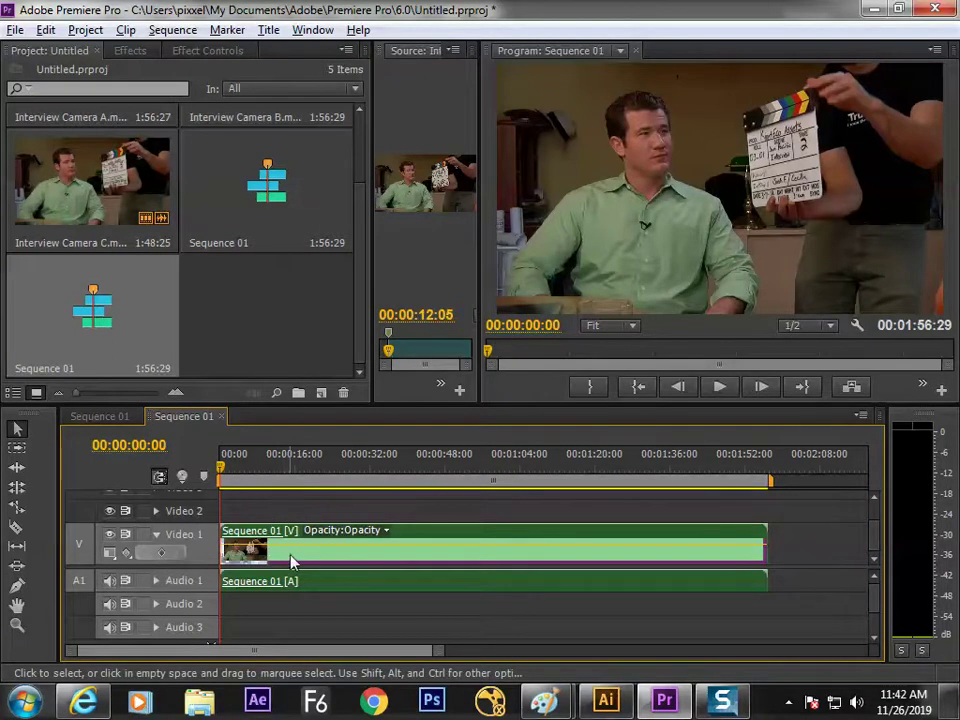
click(303, 466)
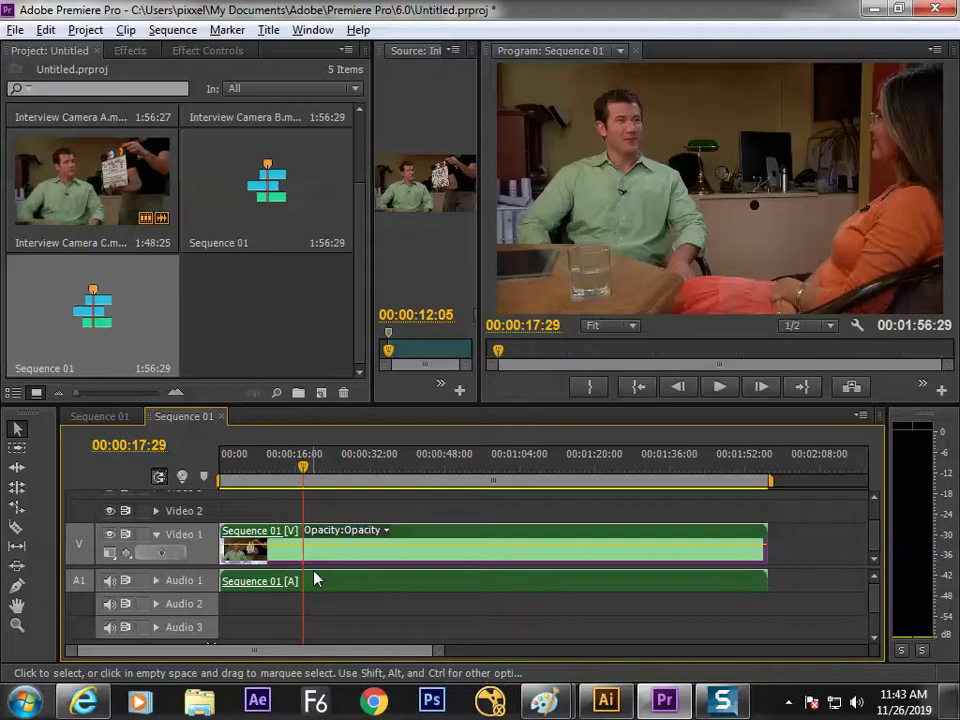
click(289, 466)
- Compare the stacked camera clips in the original sequence with the single nested clip, and leave the original's playhead at 00:00:16:29
click(123, 417)
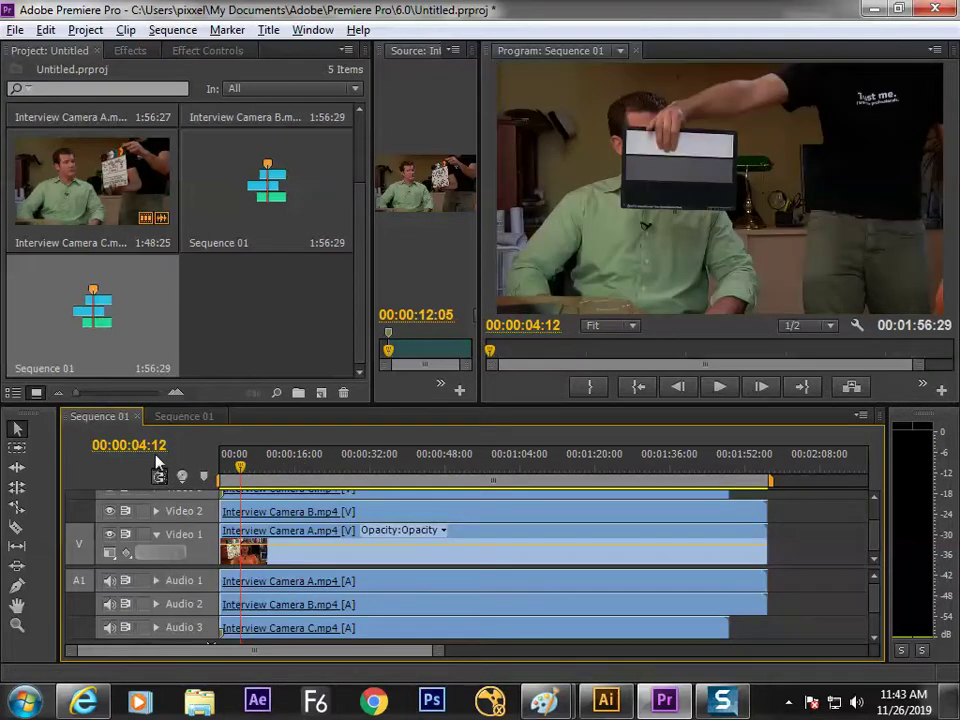
drag(874, 546, 872, 489)
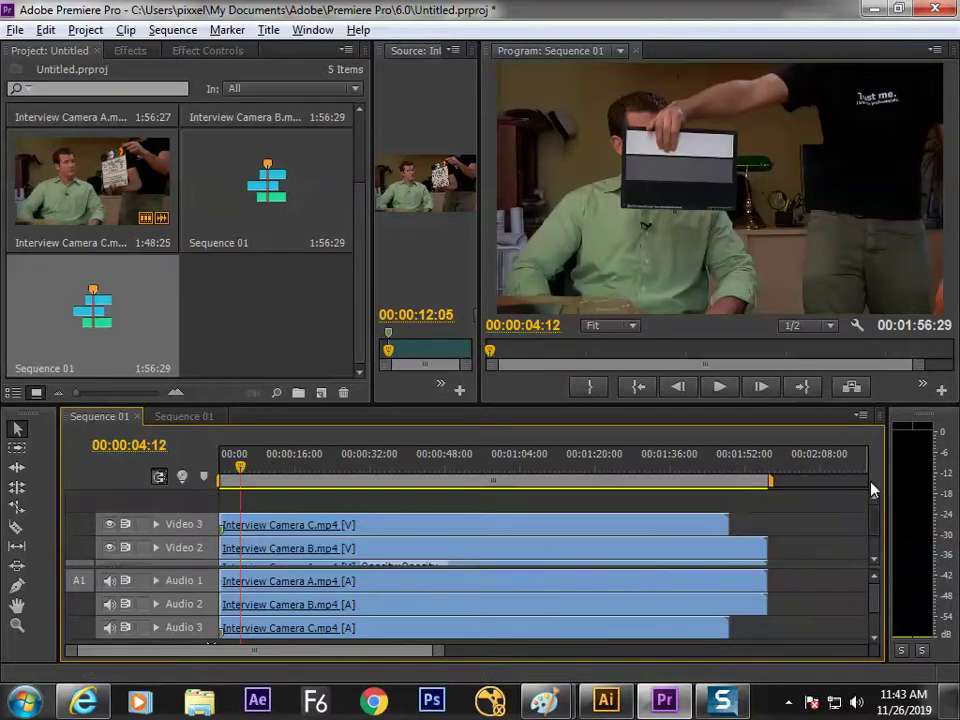
drag(305, 468, 468, 466)
click(184, 417)
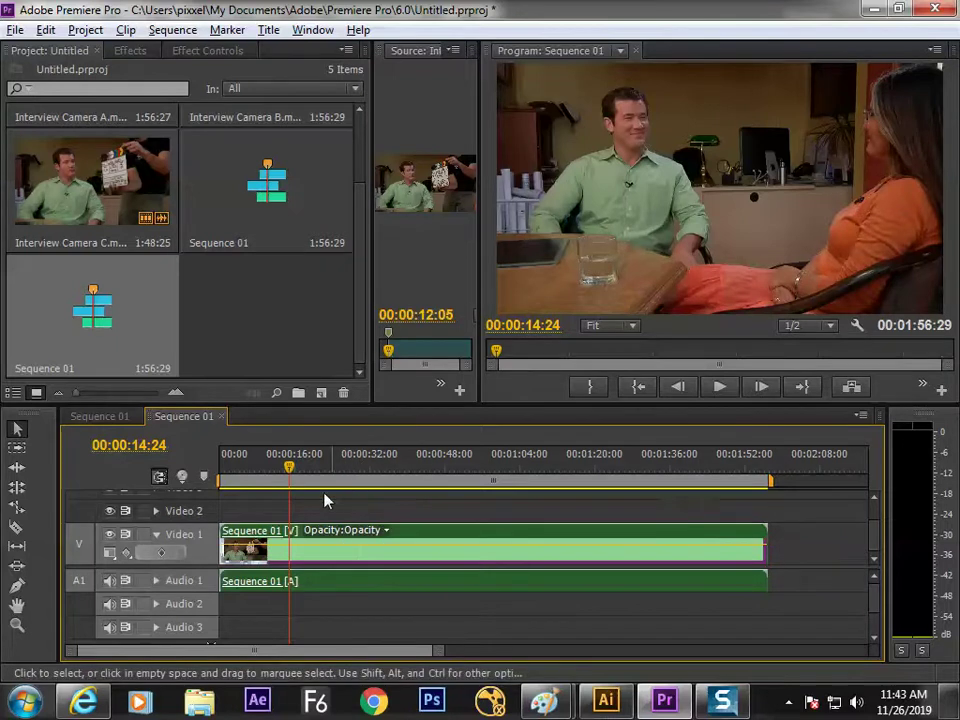
click(133, 418)
click(297, 456)
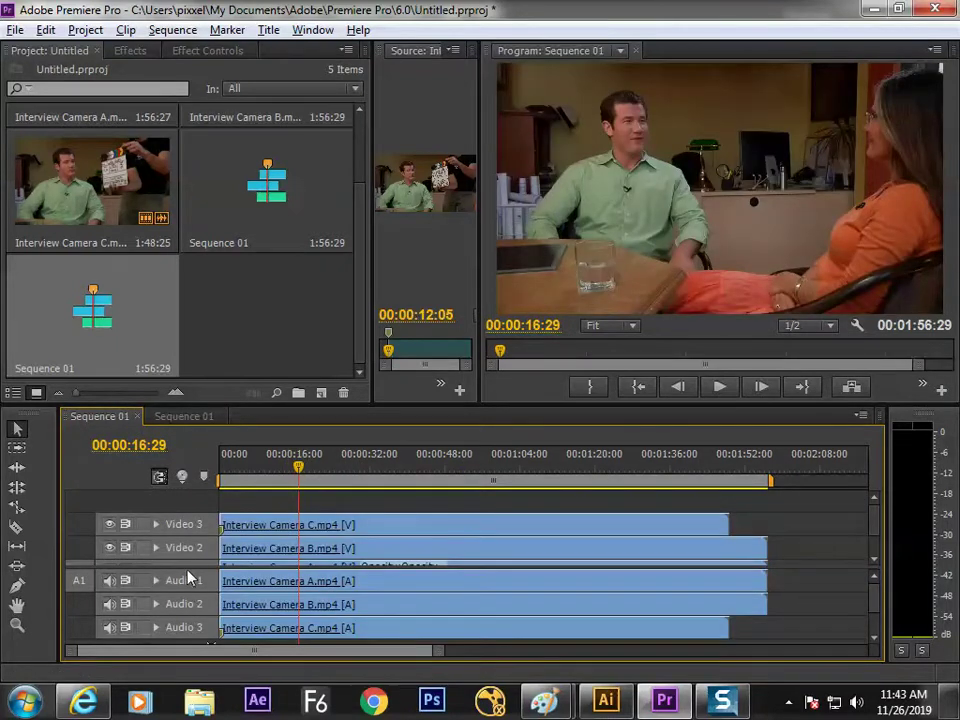
- Enlarge the original sequence's video track area to show all three camera tracks, select the Interview Camera B clip and move the playhead to 00:00:05:24
drag(196, 565, 197, 640)
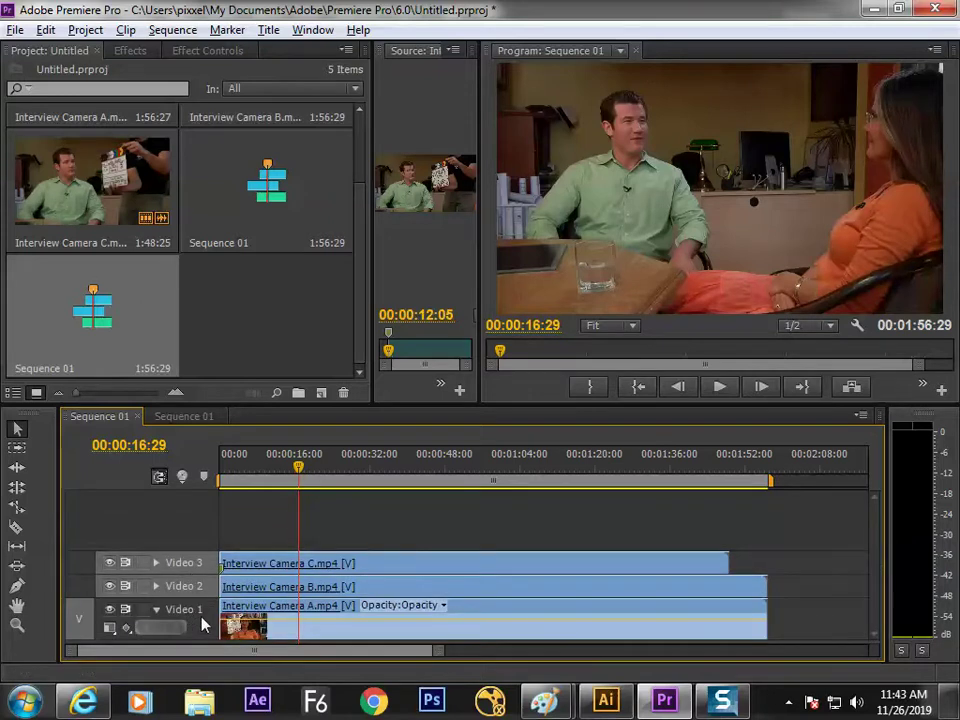
click(250, 587)
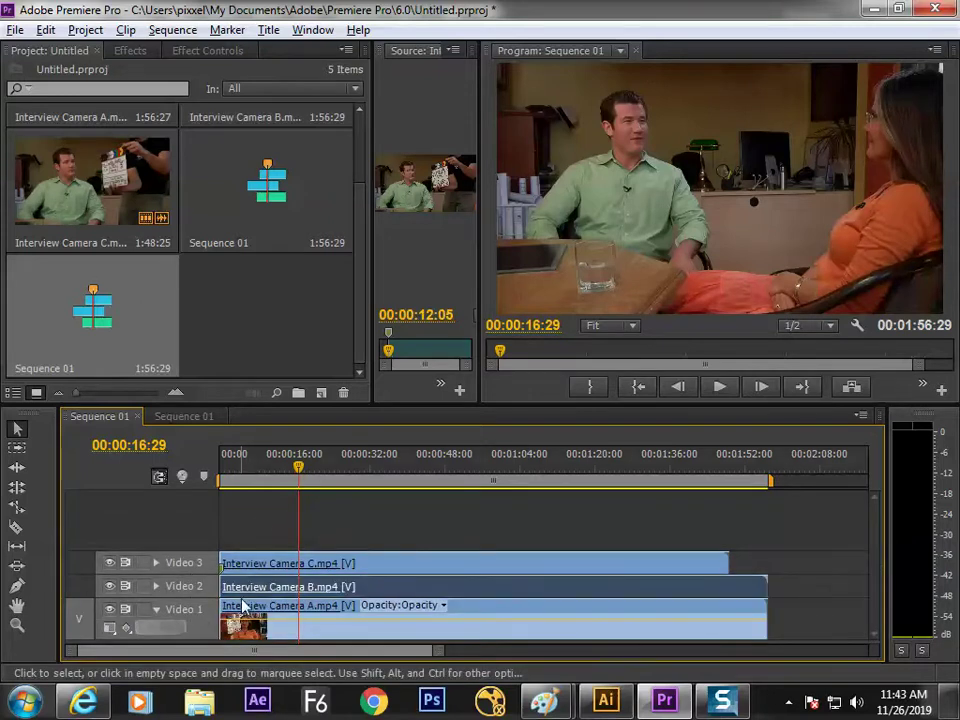
click(256, 463)
- Enable multi-camera on the nested Sequence 01 clip in the new sequence
click(195, 416)
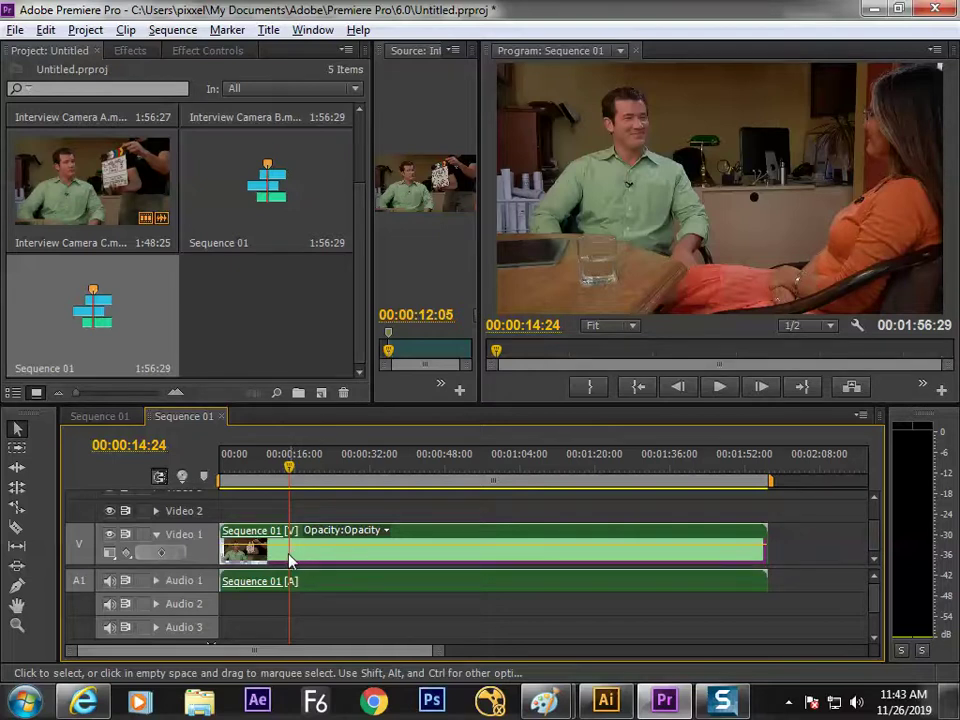
right_click(290, 561)
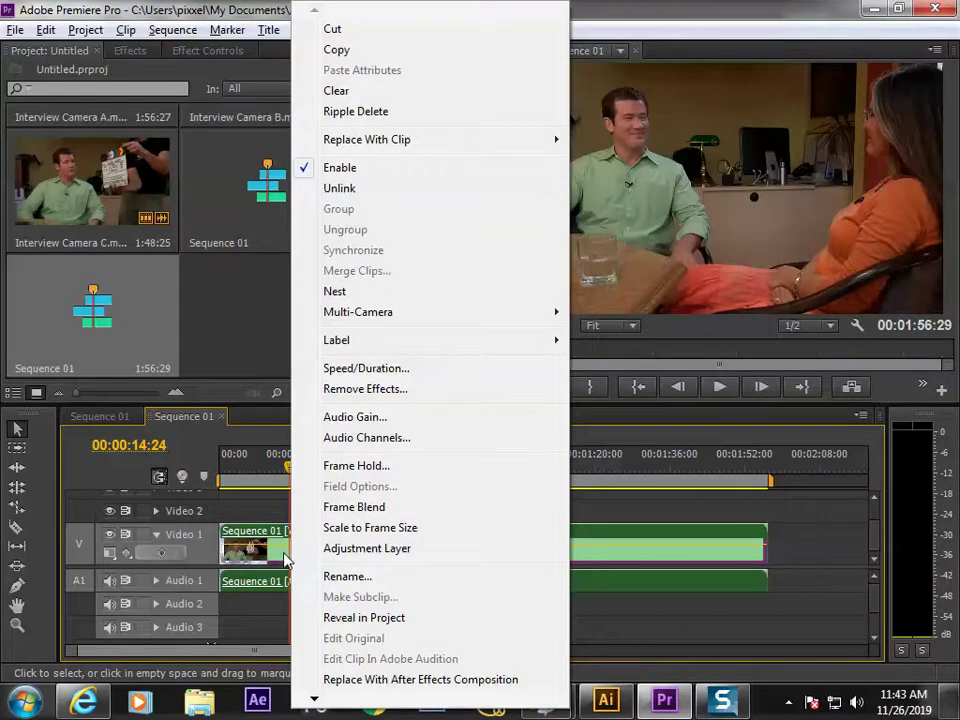
mouse_move(374, 318)
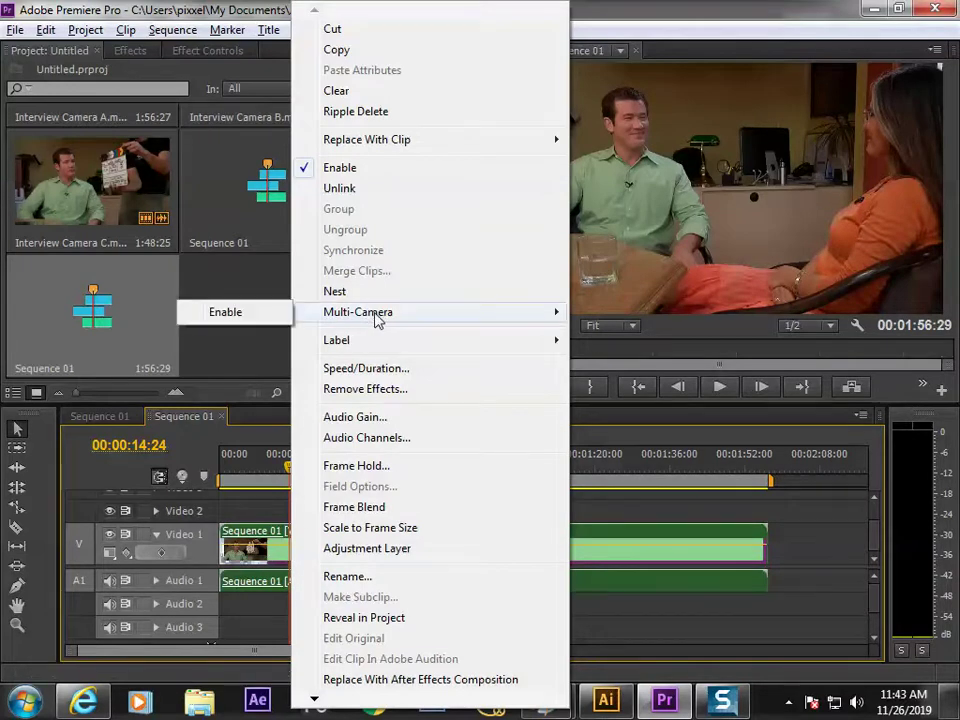
click(250, 318)
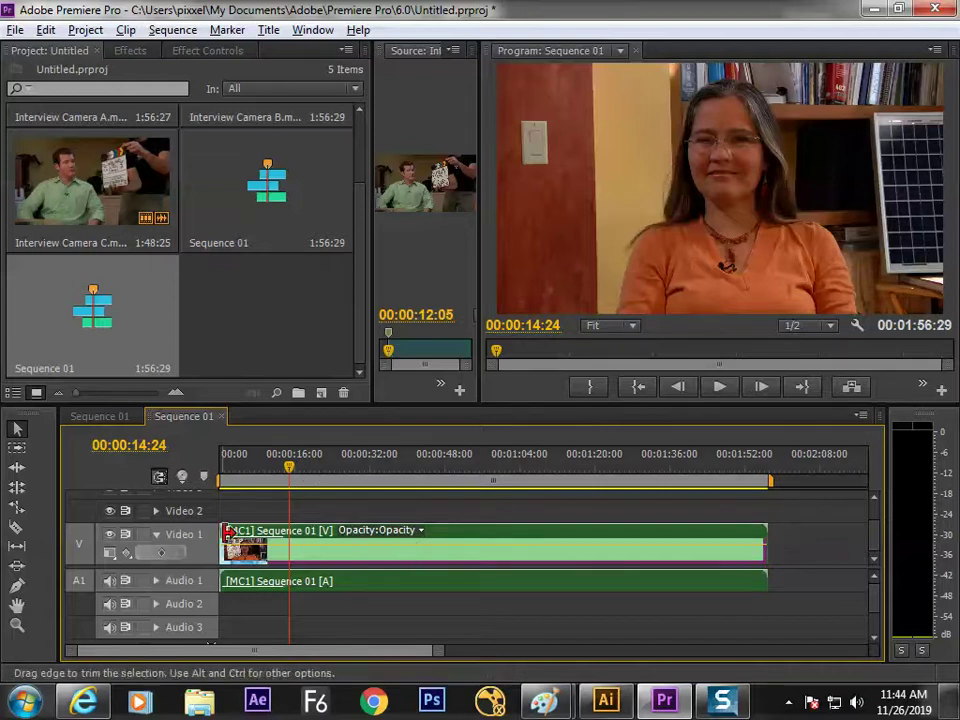
- Check the camera track order in the original sequence by toggling track visibility, and return to the nested sequence
click(115, 417)
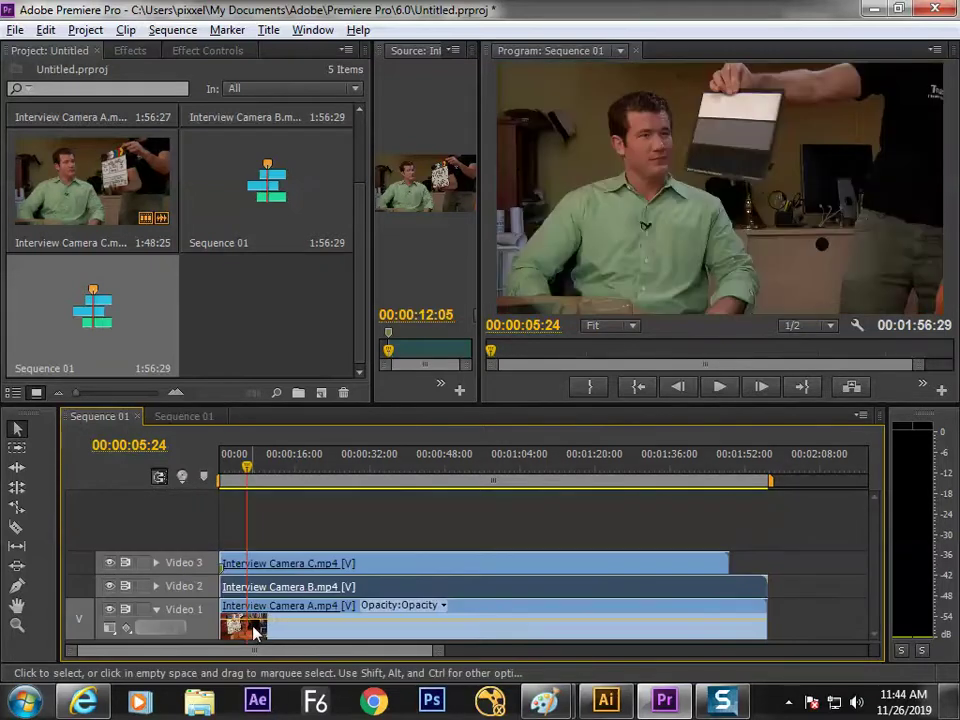
click(110, 564)
click(110, 564)
click(110, 587)
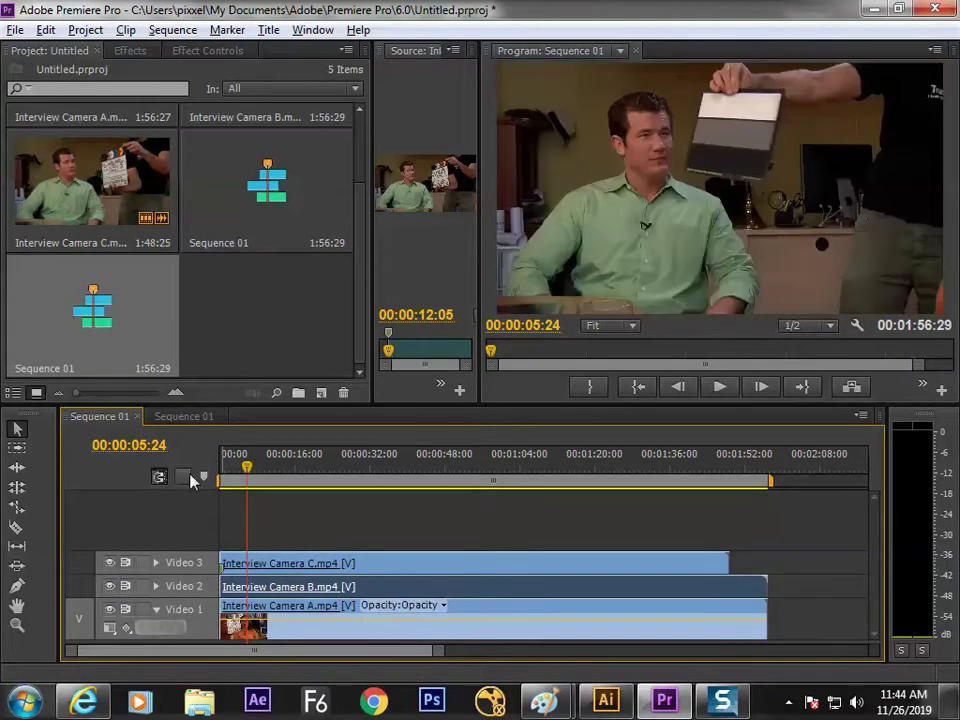
click(190, 417)
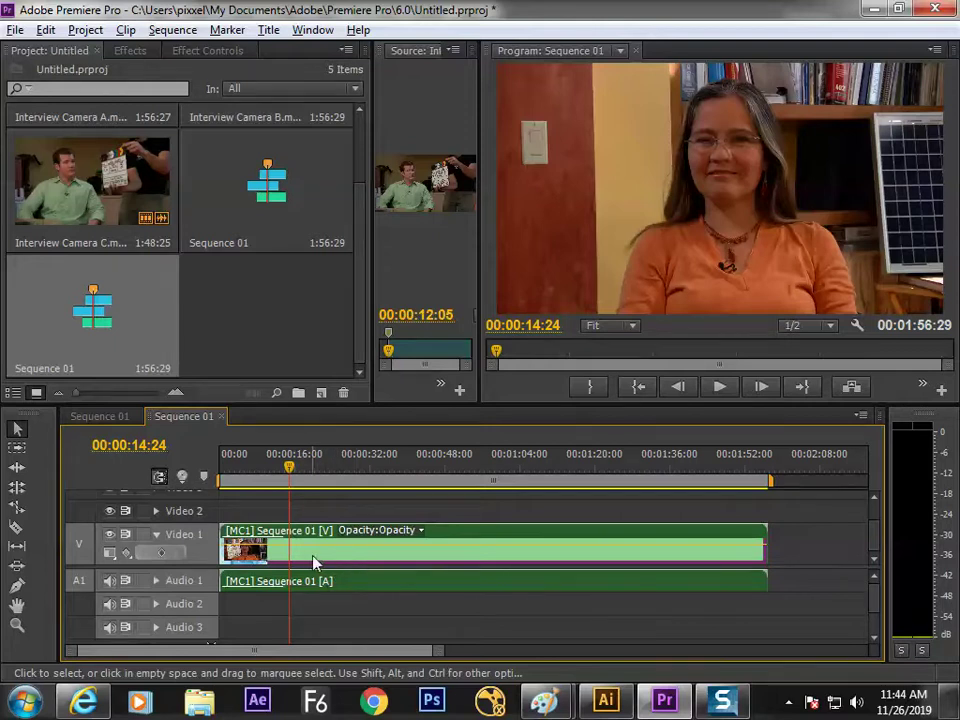
- Switch the nested multi-camera clip to Camera 2 and finally to Camera 3
right_click(255, 537)
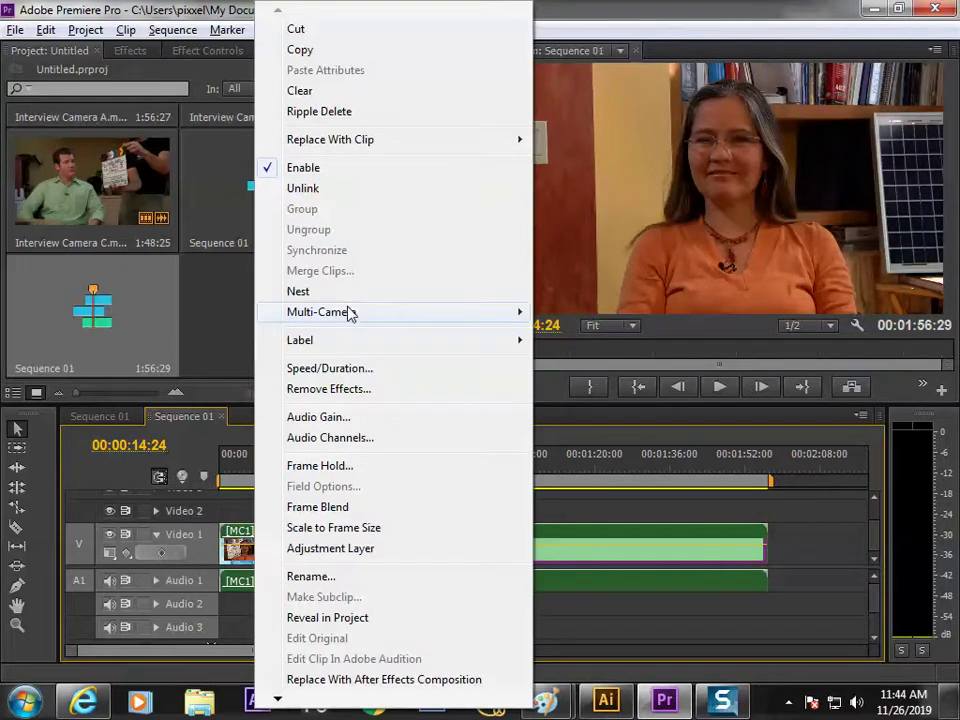
click(204, 363)
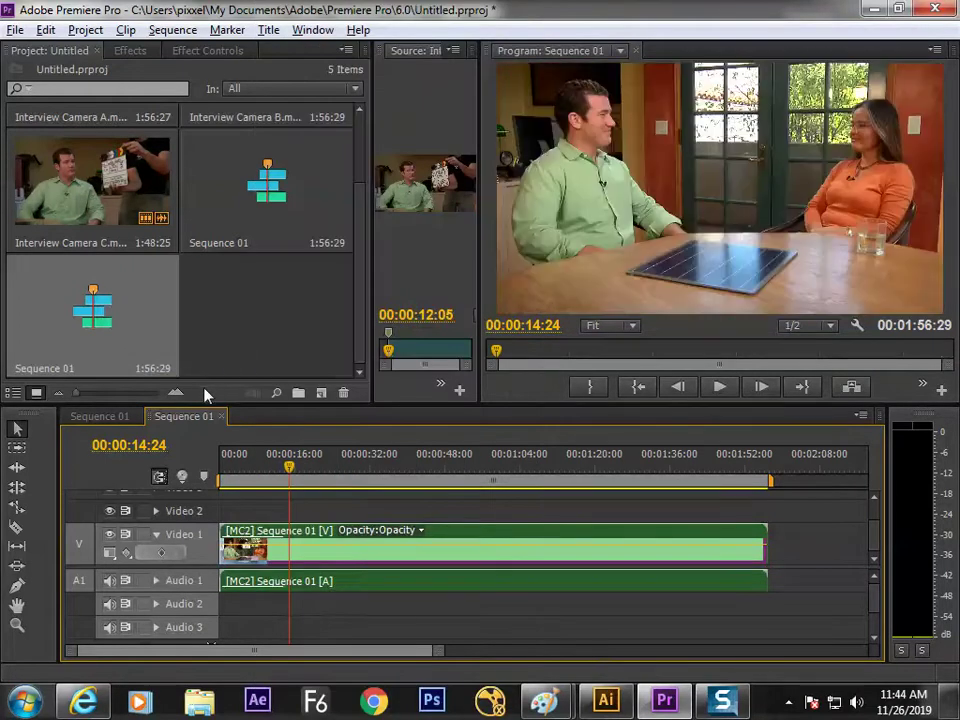
right_click(250, 540)
mouse_move(293, 322)
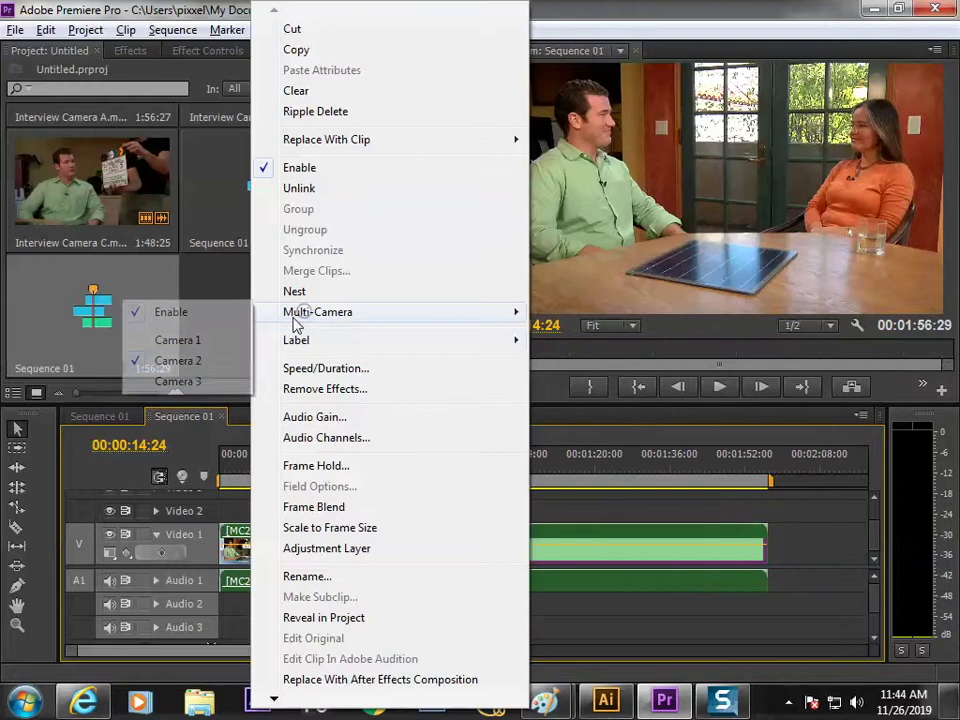
click(200, 381)
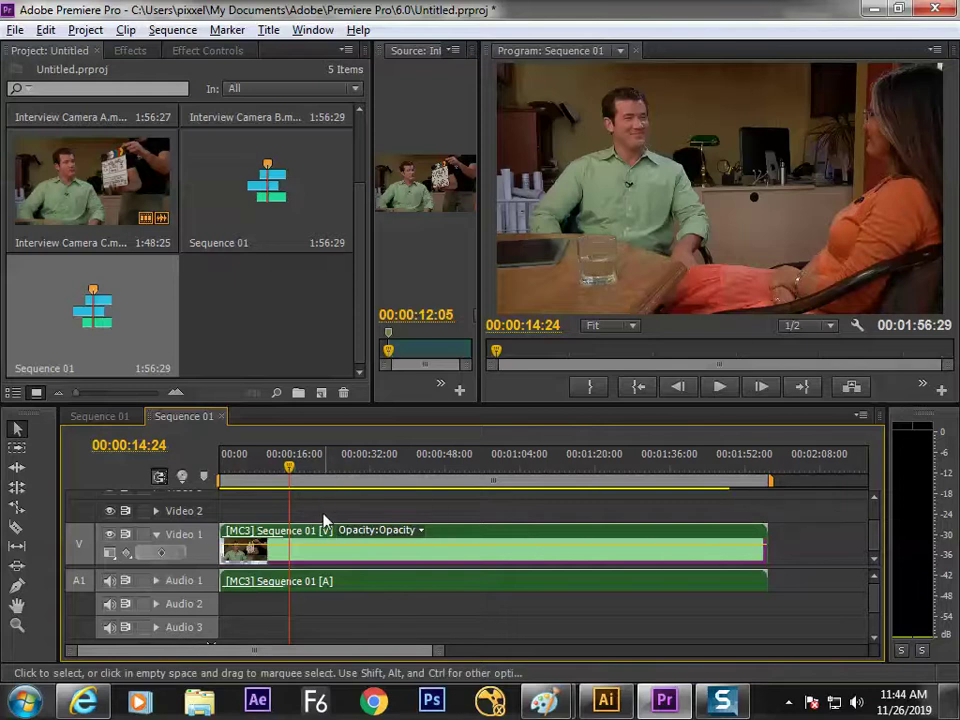
- Move the nested sequence's playhead to 00:00:19:29 and compare the multi-camera clip with the original stacked sequence
click(312, 460)
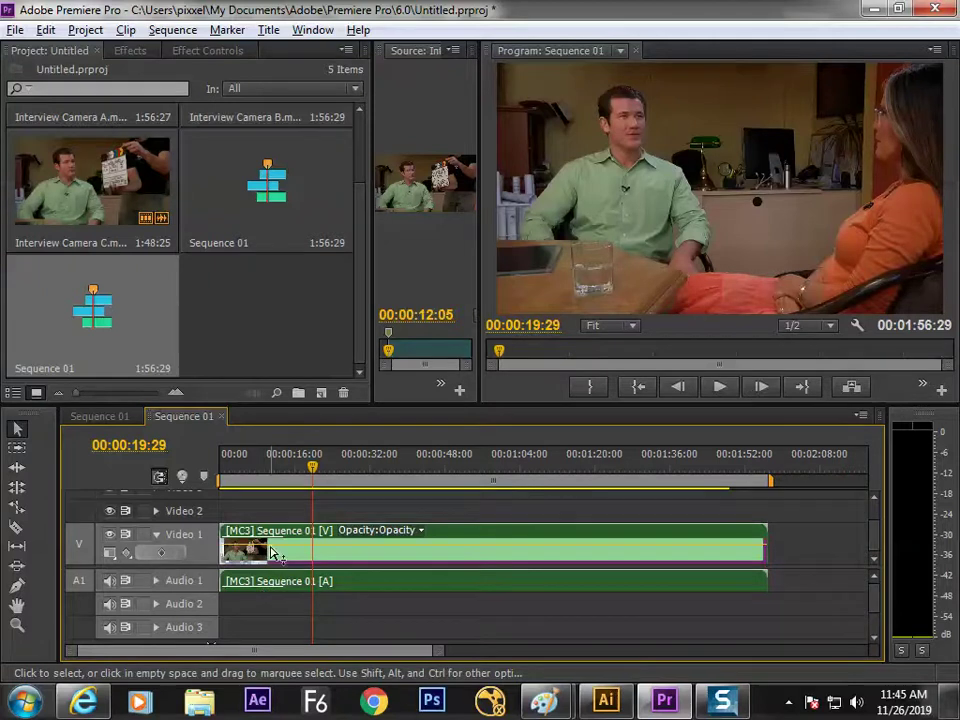
click(100, 416)
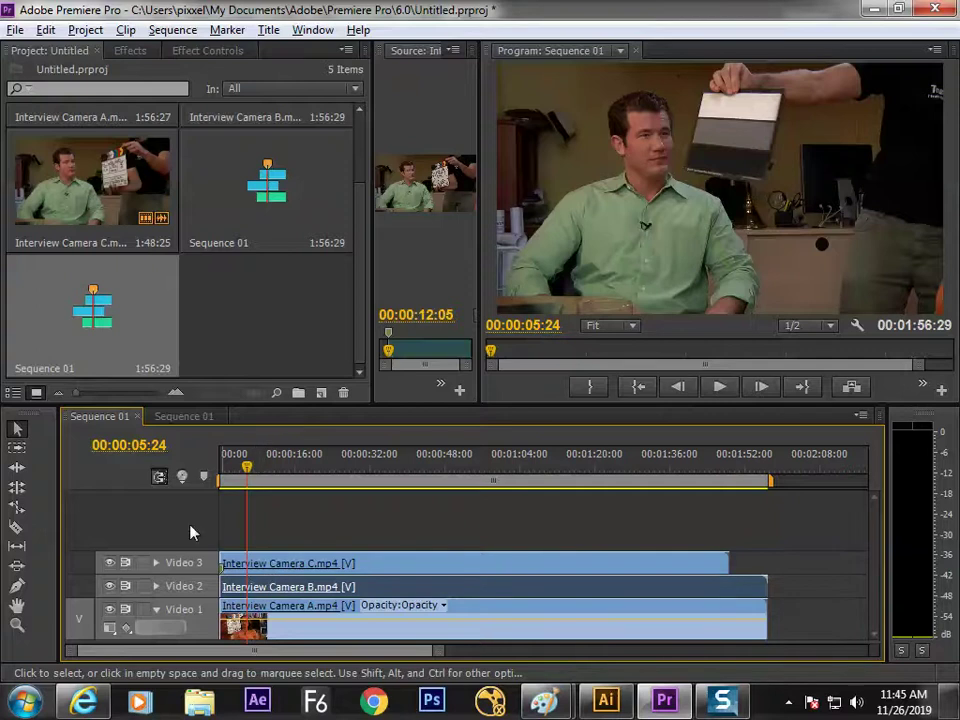
click(185, 422)
click(115, 419)
click(187, 418)
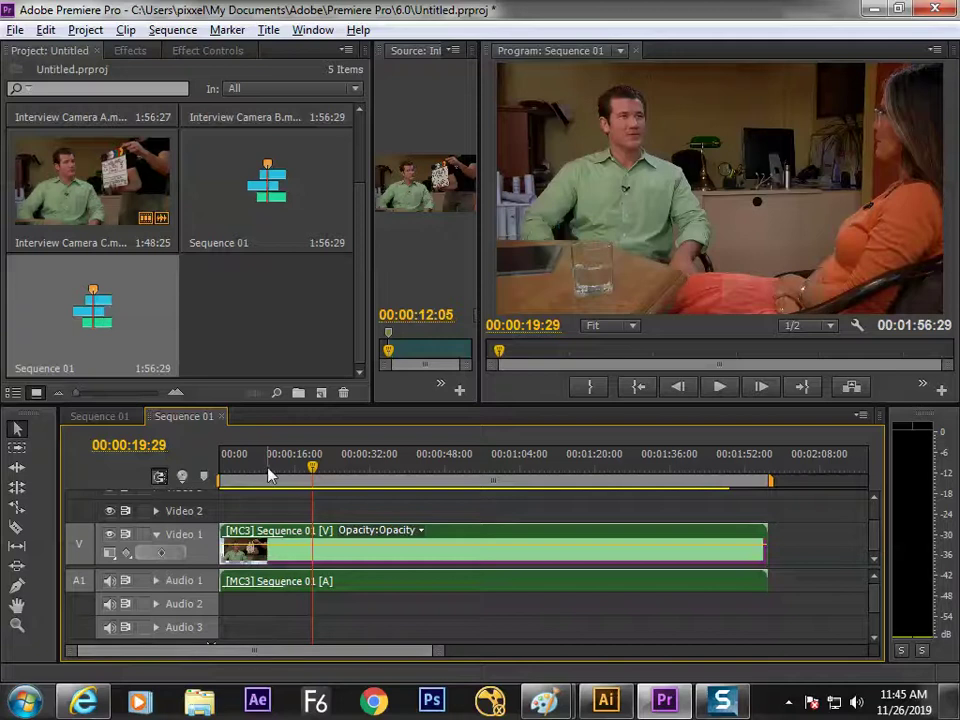
- Scrub the nested sequence back to its start, play it briefly and park the playhead at 00:00:15:18
key(j)
key(j)
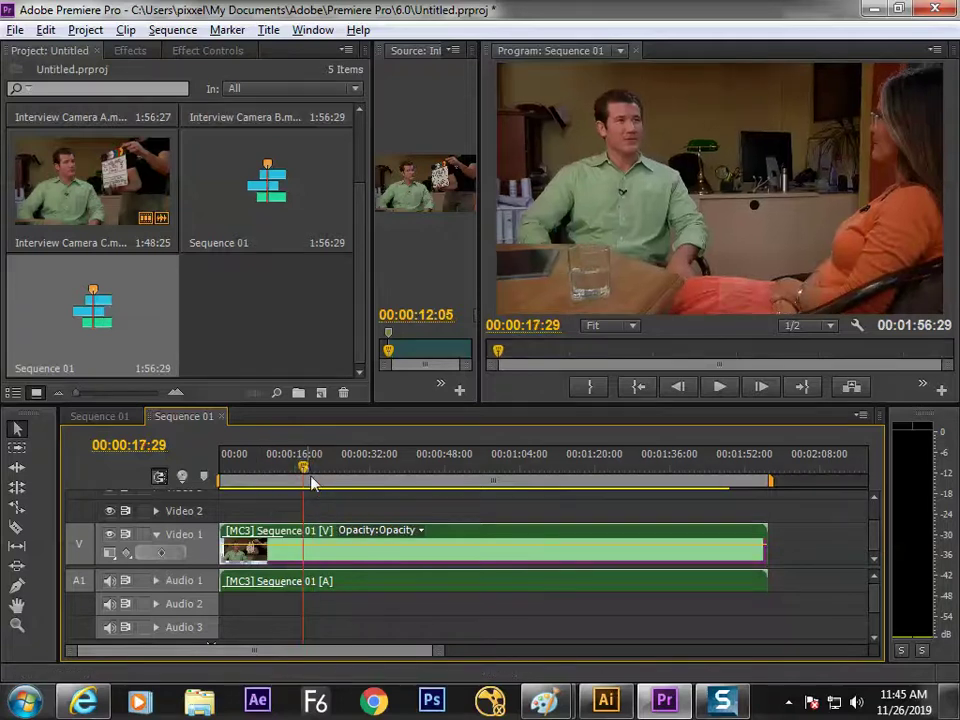
key(k)
key(j)
key(j)
key(j)
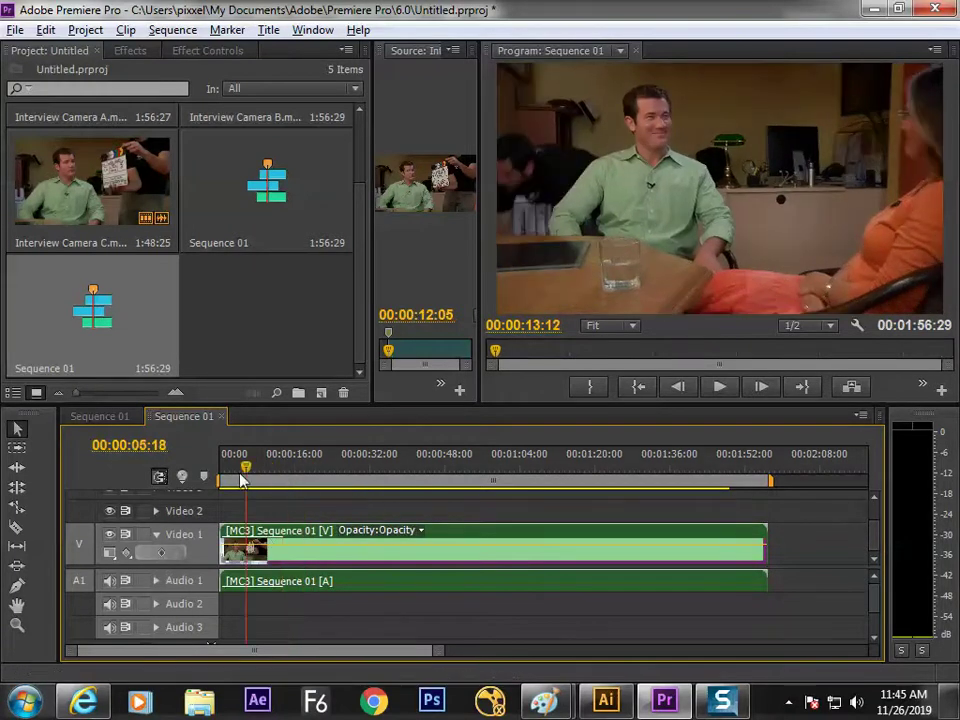
key(l)
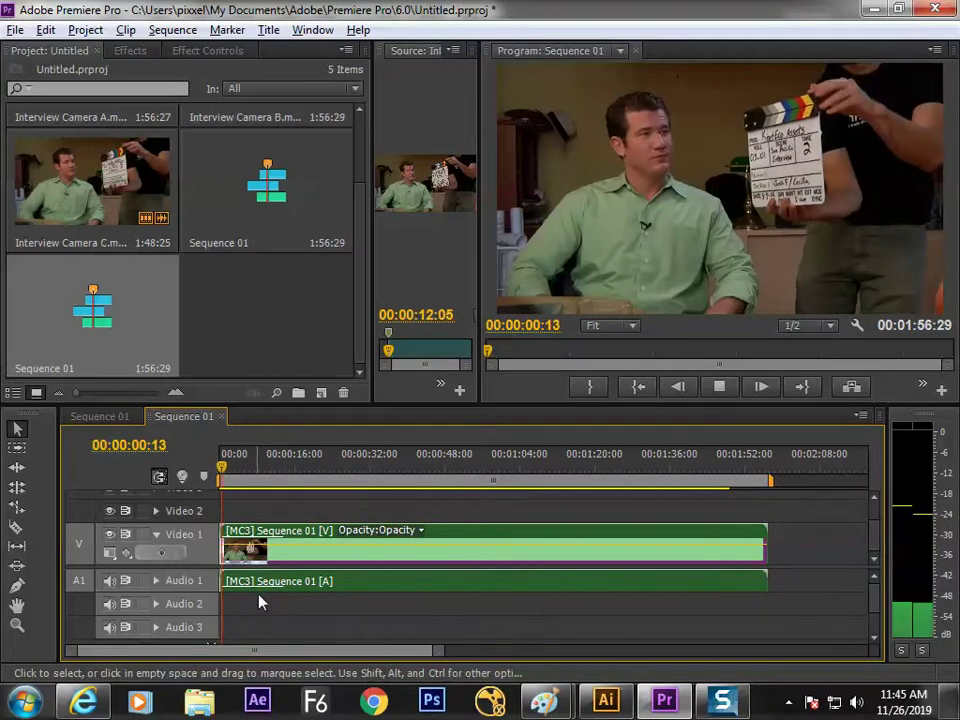
click(299, 466)
drag(299, 466, 293, 466)
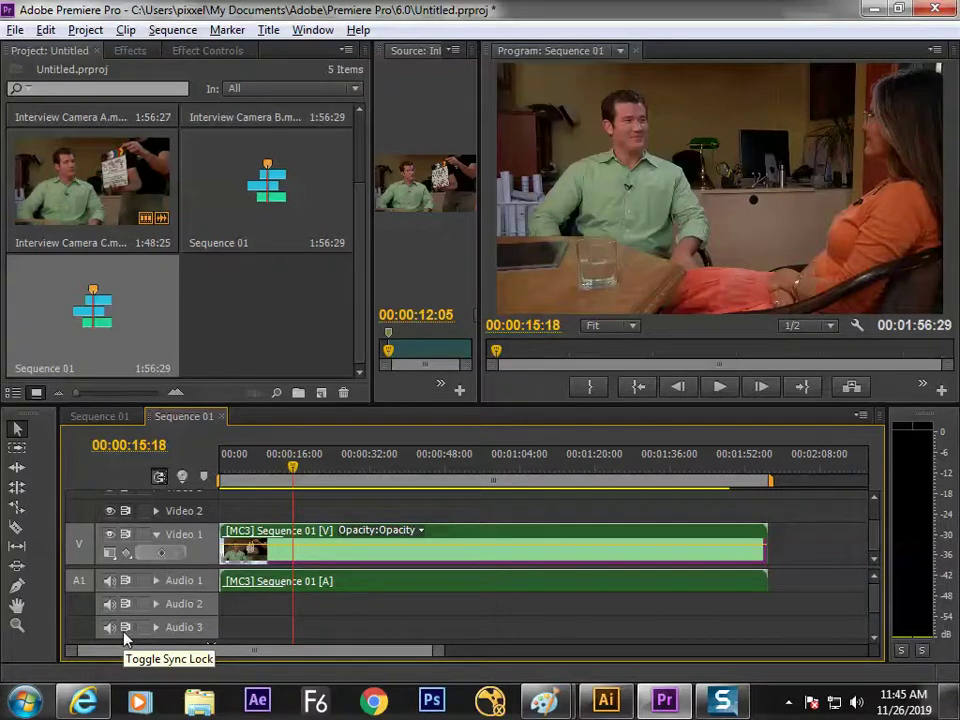
- Open the multi-camera clip in the Source monitor and widen that monitor to show all camera angles
double_click(349, 531)
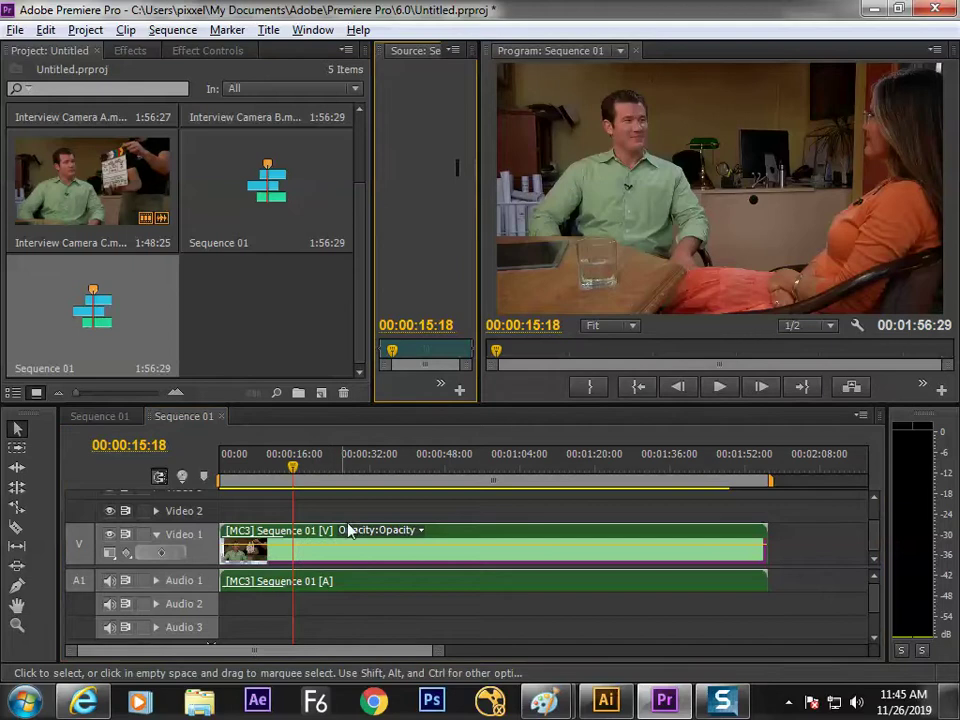
drag(478, 252, 669, 258)
drag(370, 236, 195, 236)
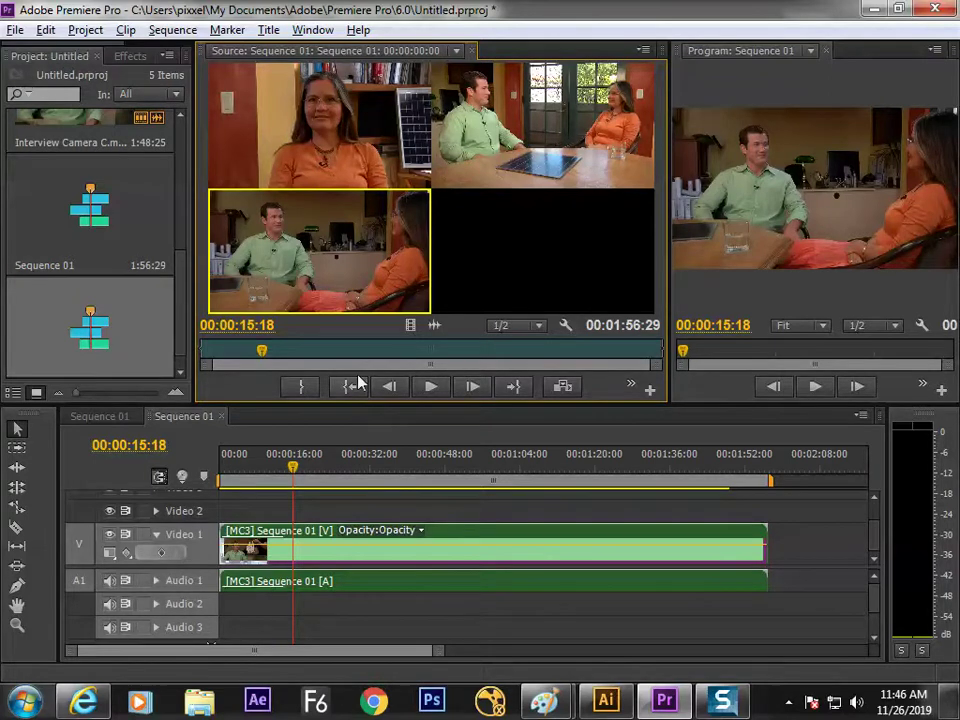
- Try each angle in the multi-camera view at 00:00:15:18, from Camera 1 through Camera 2 to Camera 3
click(372, 165)
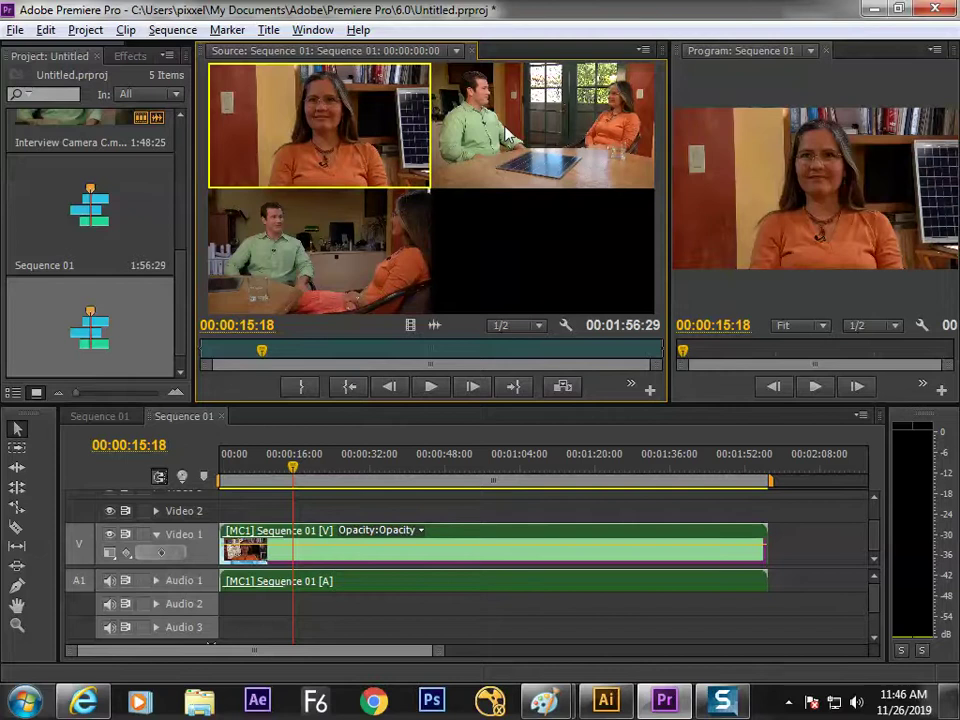
click(459, 166)
click(338, 300)
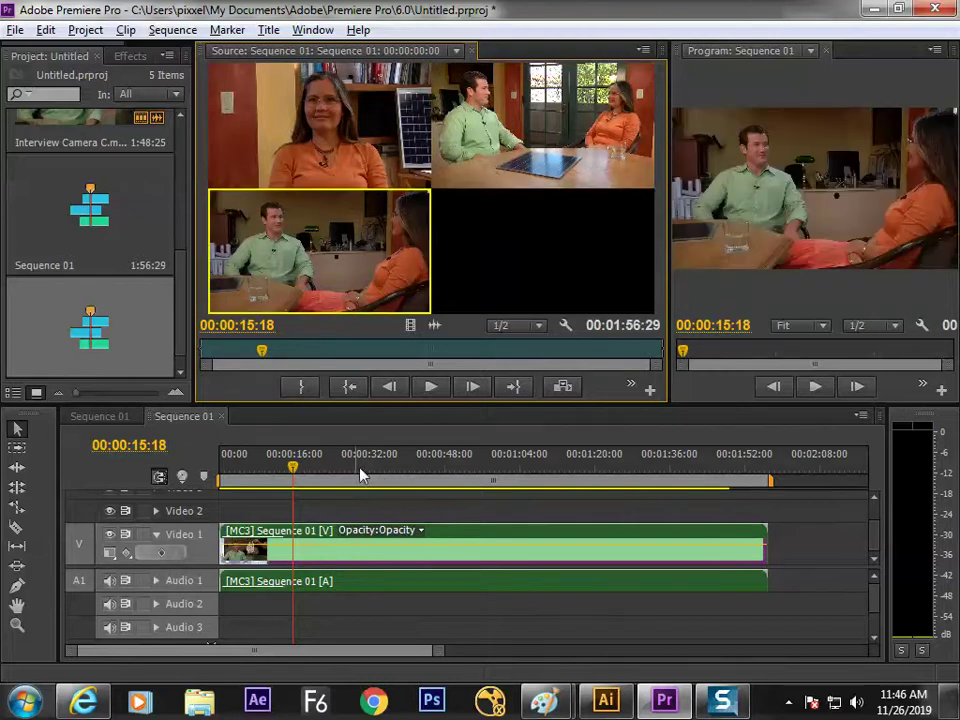
- Move the playhead to 00:00:41:23 and switch the clip repeatedly between the three camera angles, ending on Camera 2
drag(361, 475, 416, 476)
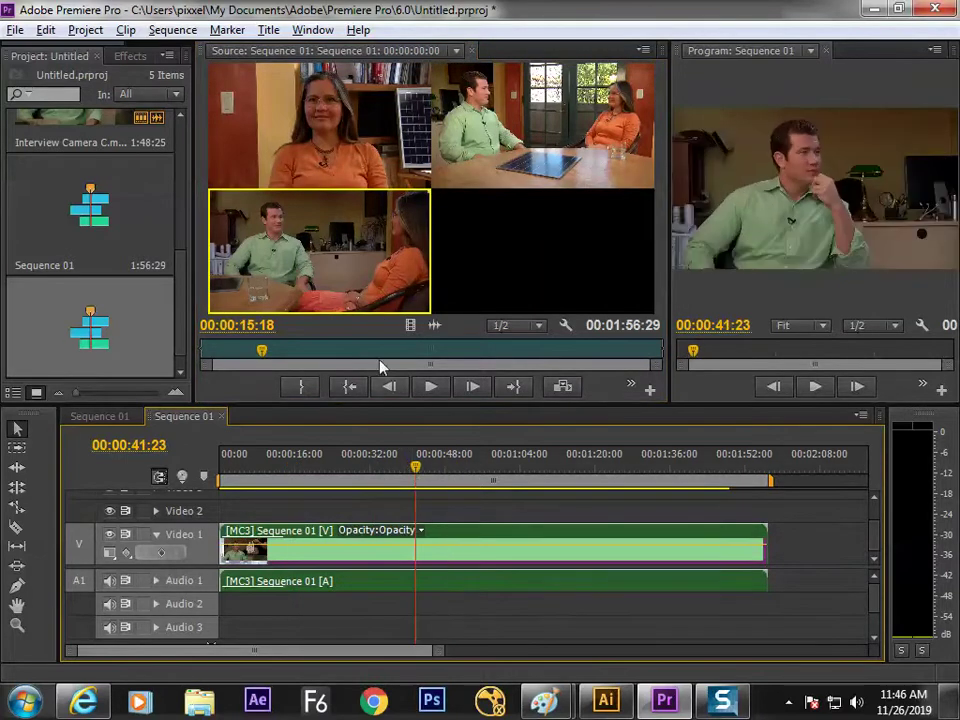
click(378, 148)
click(349, 231)
click(377, 135)
key(2)
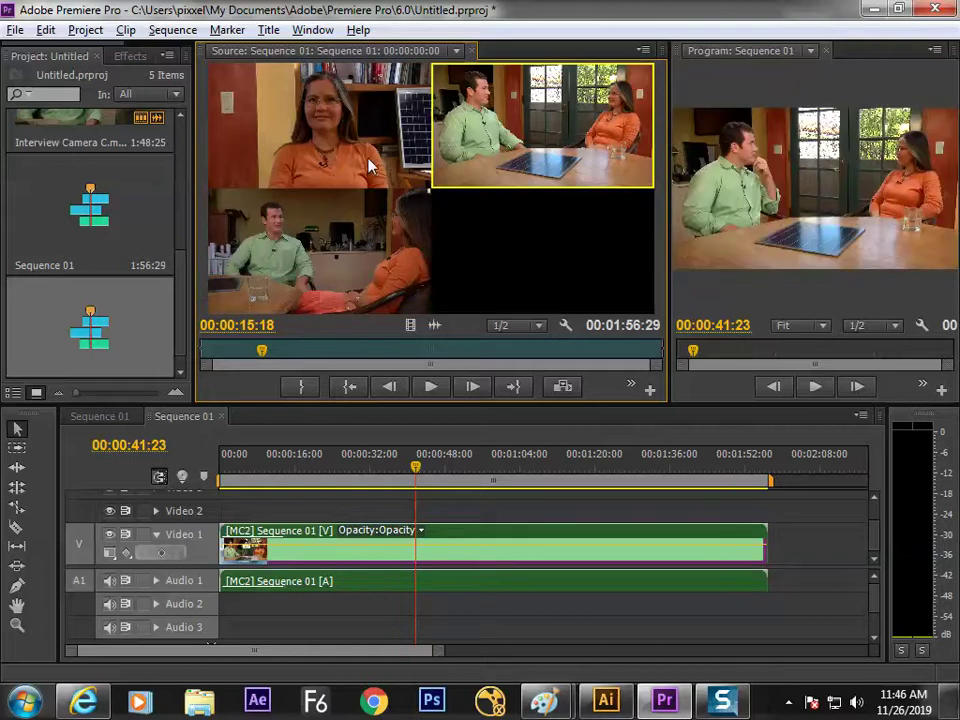
click(370, 165)
key(2)
click(333, 210)
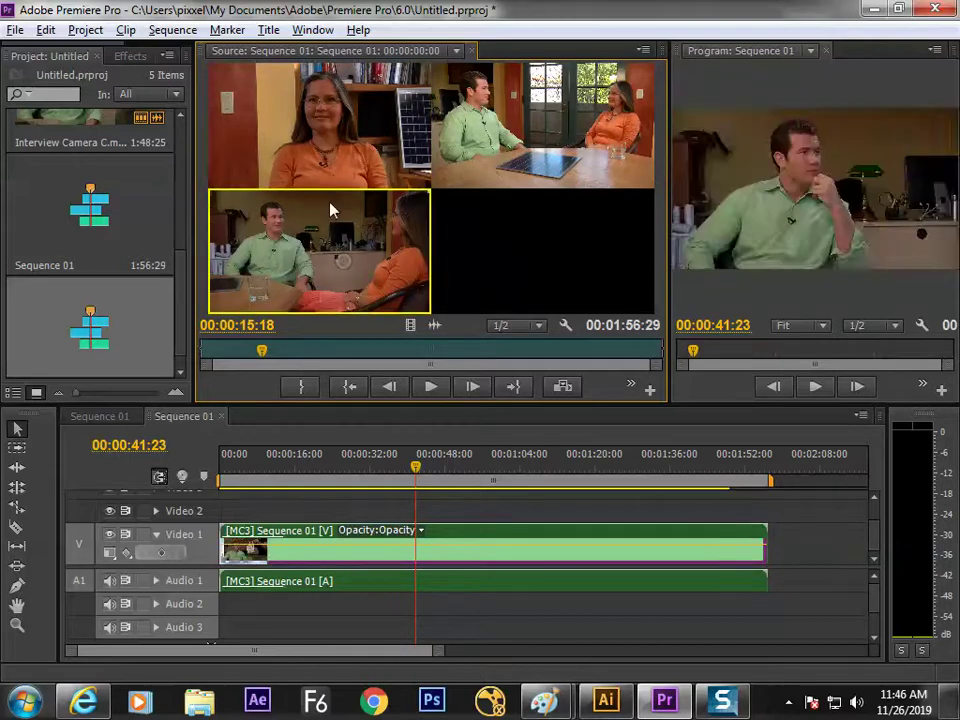
click(330, 162)
key(3)
key(2)
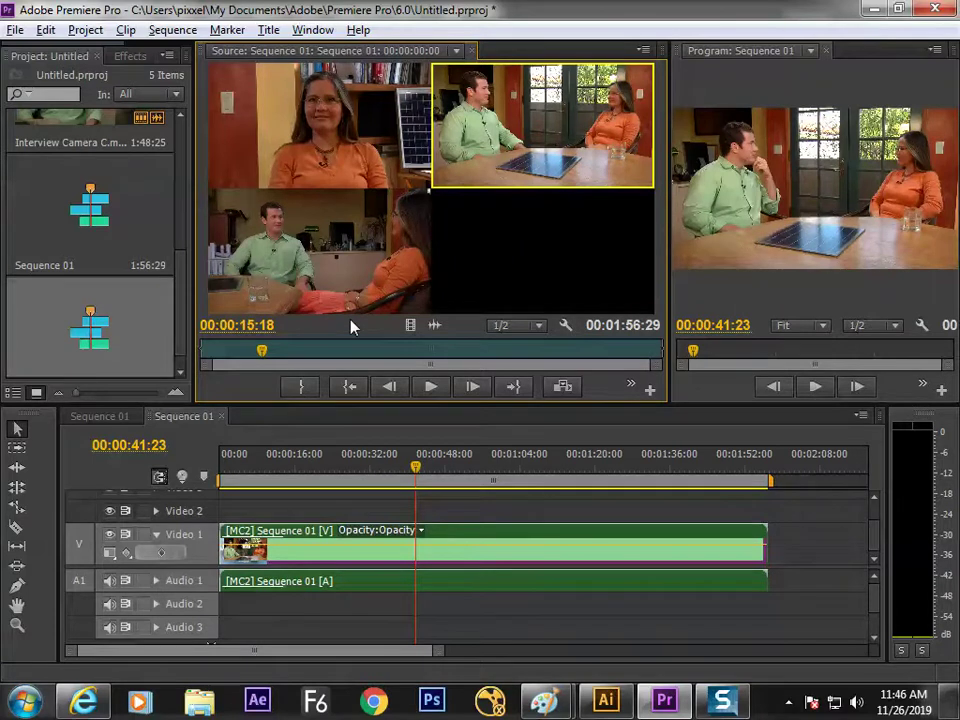
- Switch the multi-camera clip to Camera 3 at 00:00:09:12 and play it from the start, stopping at 00:00:18:11
click(264, 468)
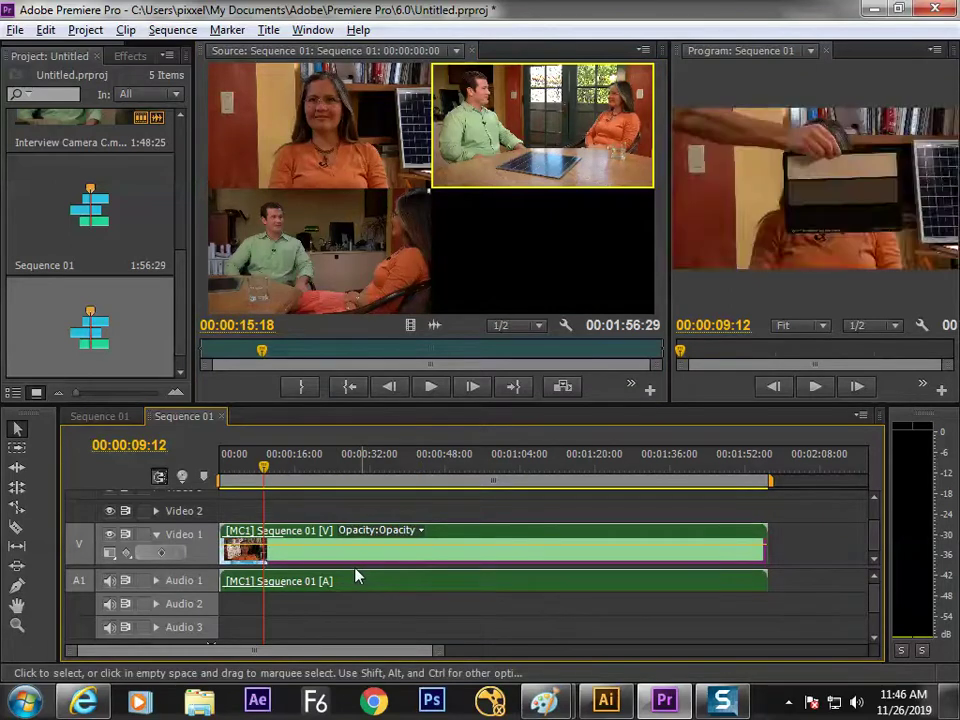
key(3)
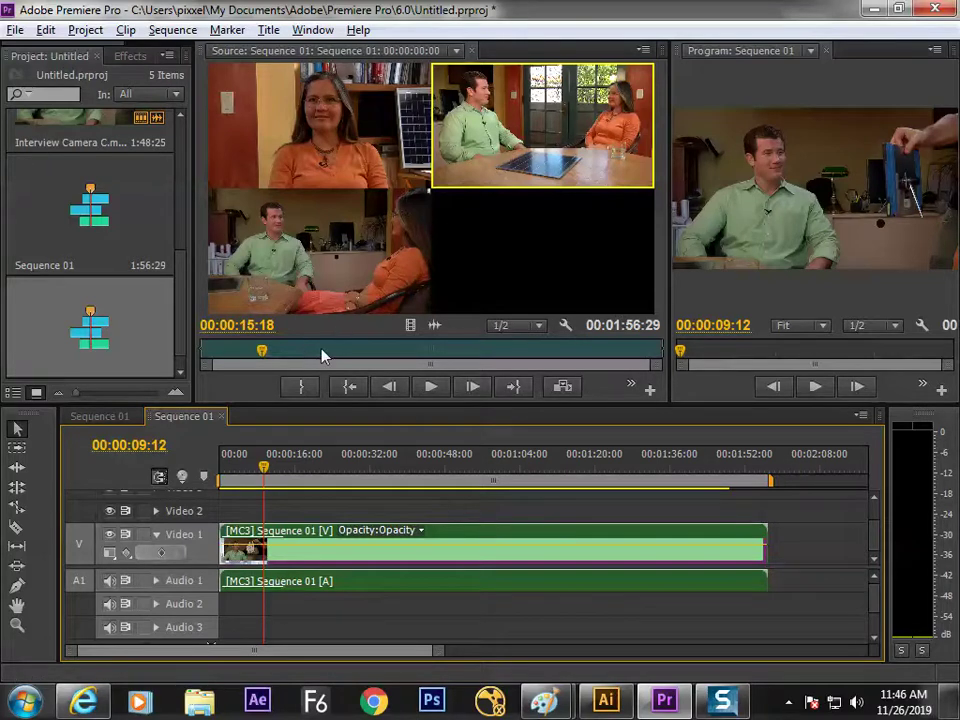
key(Home)
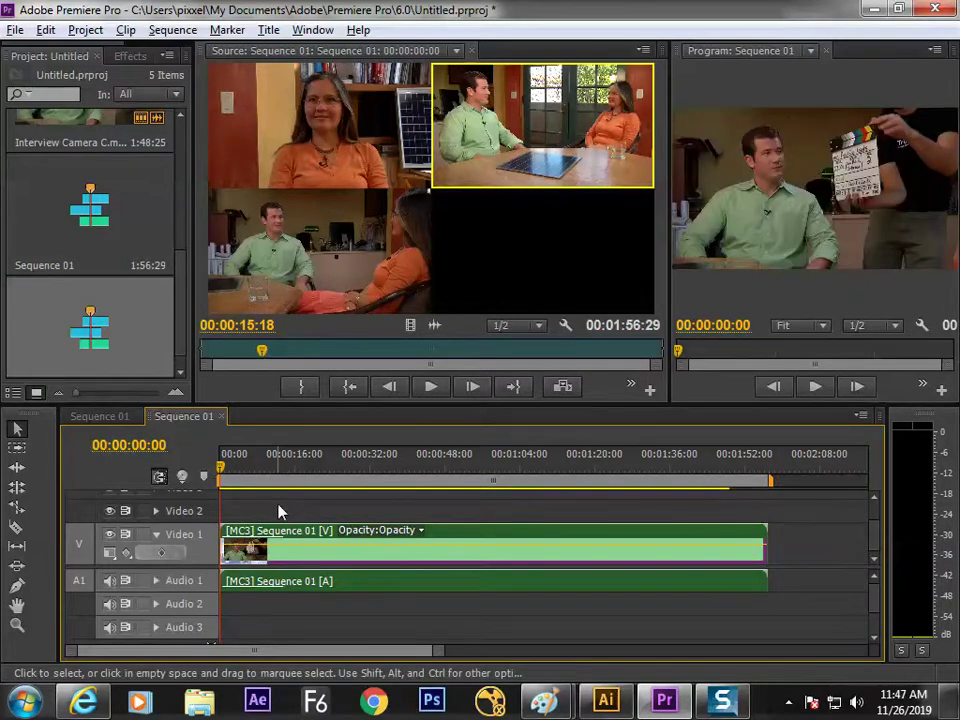
key(space)
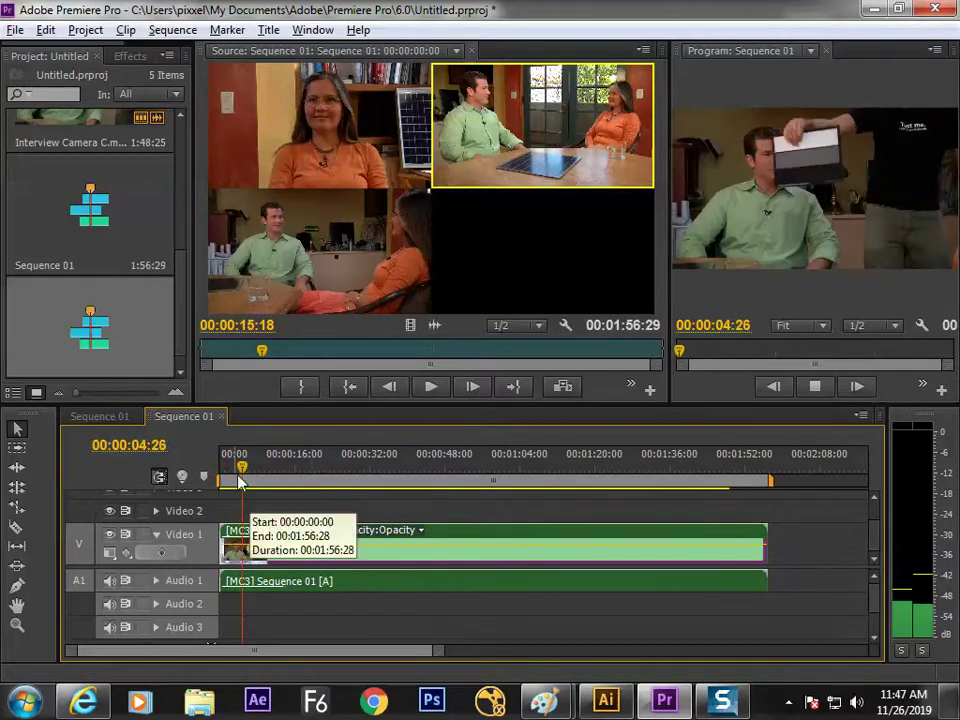
key(l)
key(l)
key(l)
key(k)
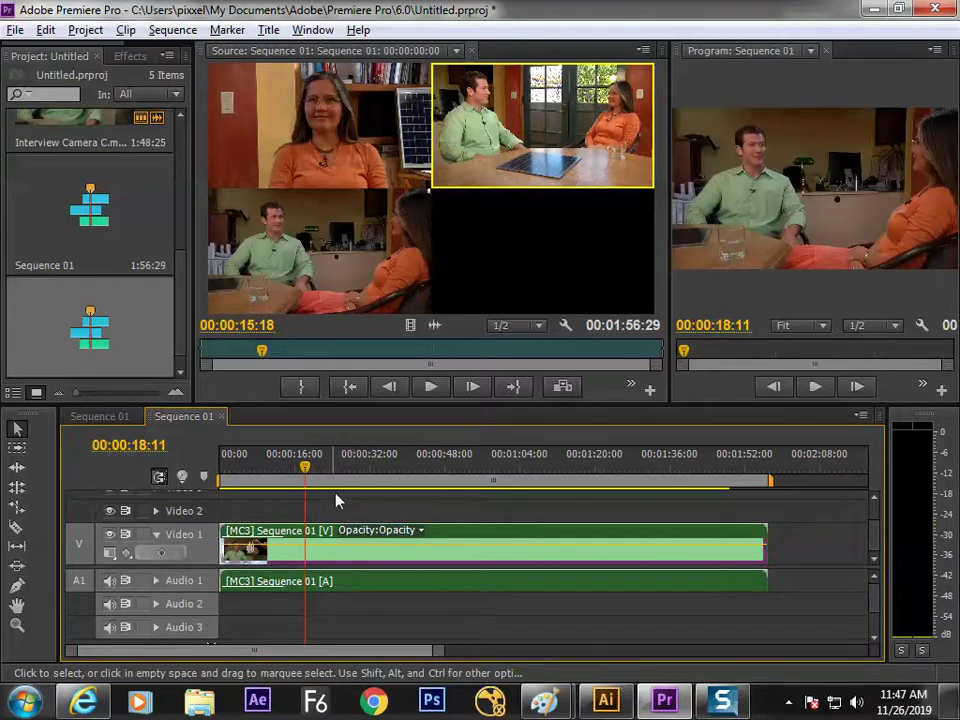
- Continue playback from 00:00:18:11 and shuttle back and forth to park the playhead at 00:00:31:26
key(l)
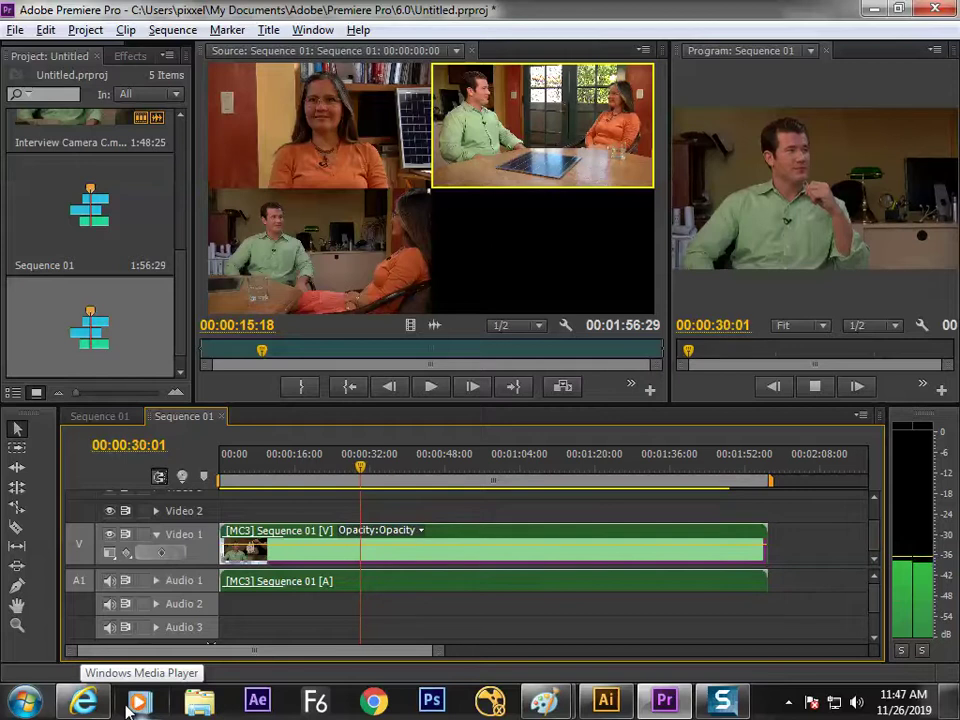
key(space)
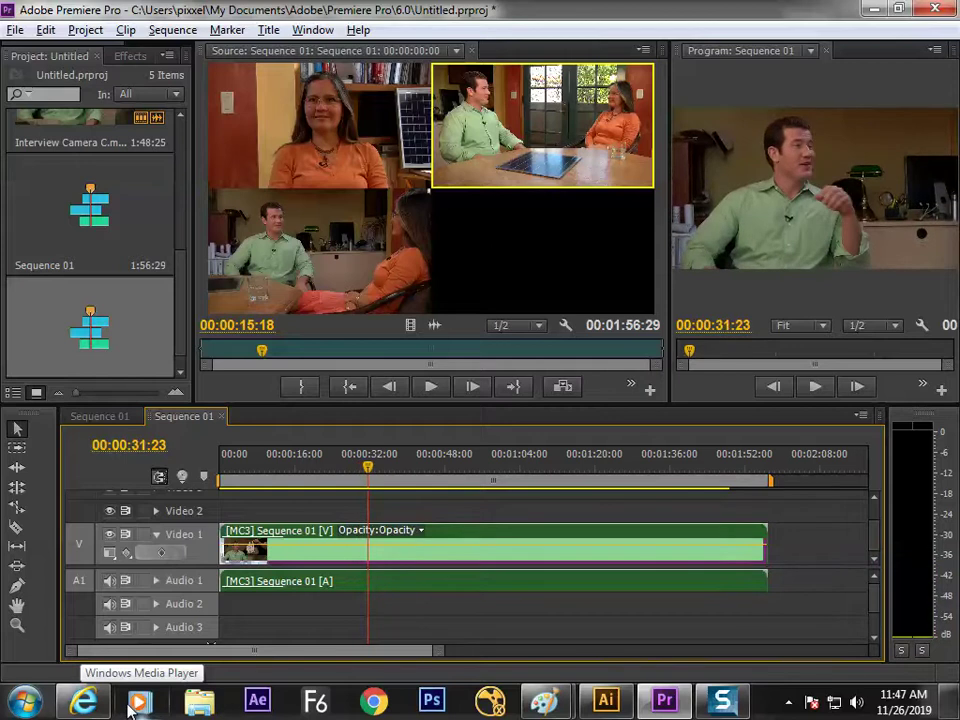
key(j)
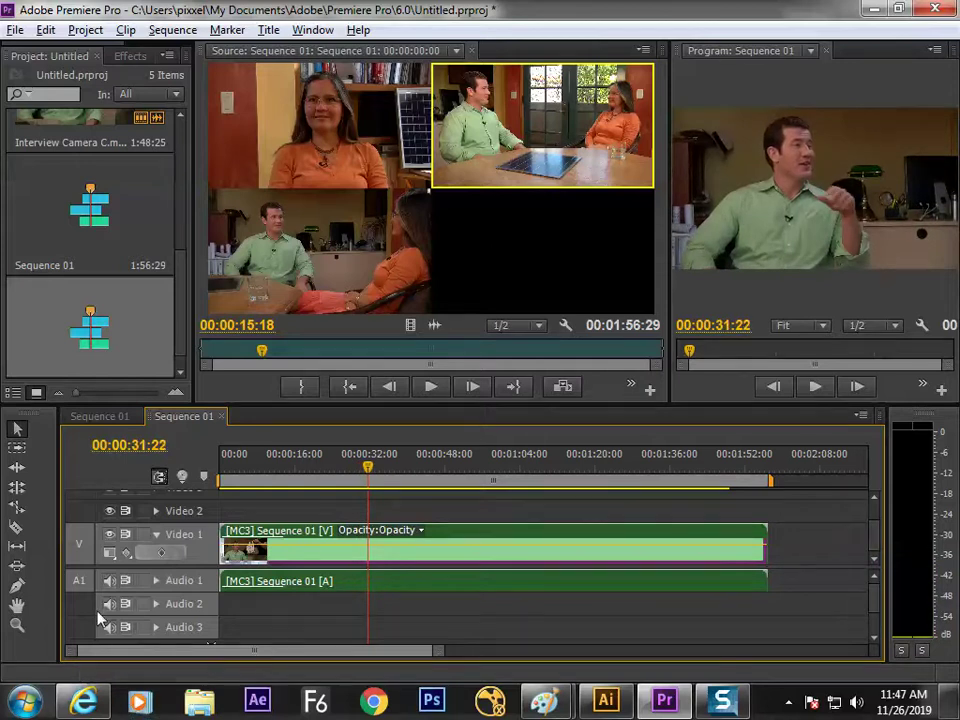
key(l)
key(k)
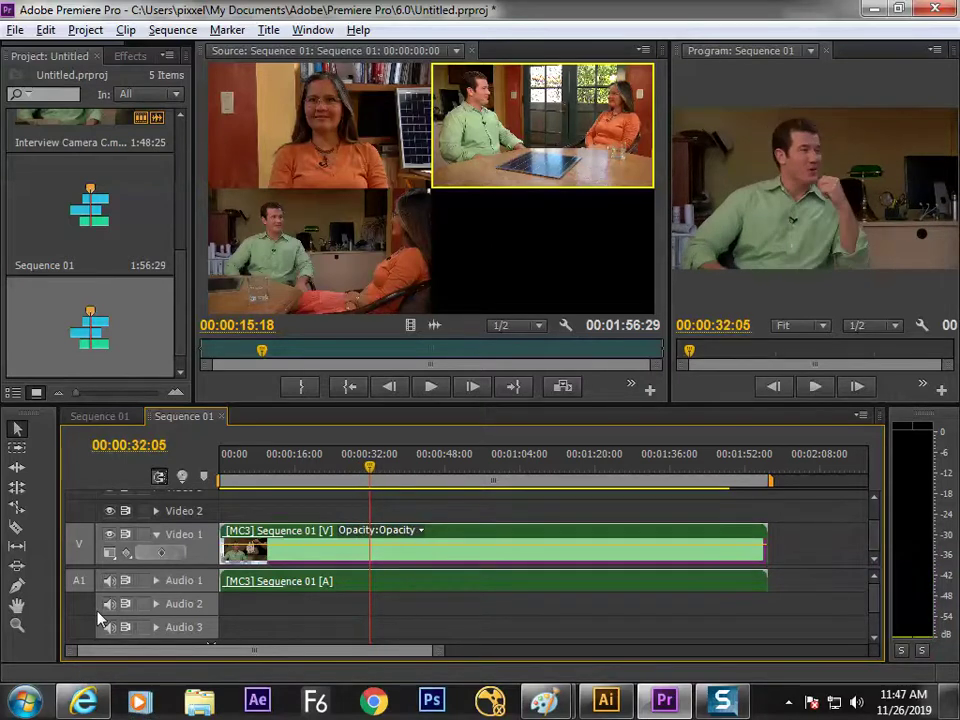
key(j)
key(k)
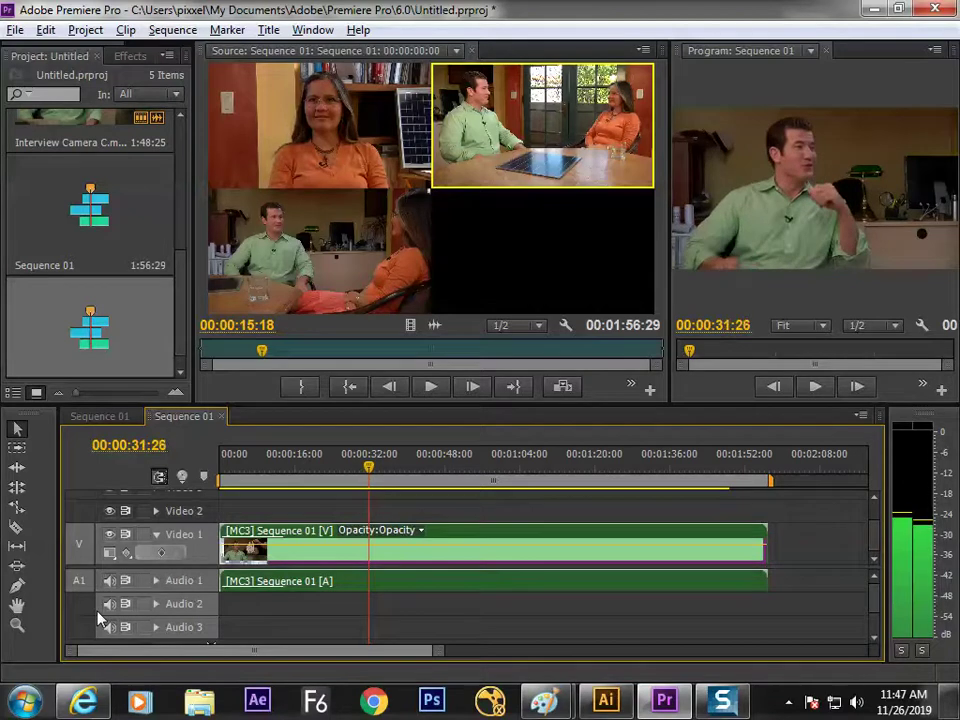
- Split the multi-camera clip at 00:00:31:26 and ripple delete the part before the cut
key(ctrl+k)
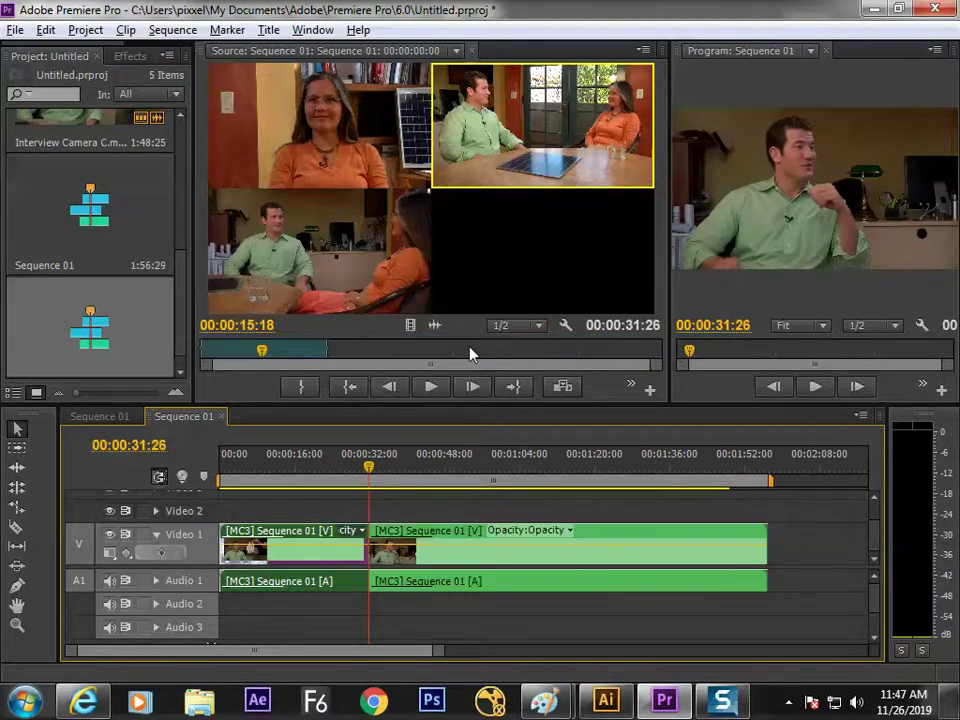
click(330, 553)
key(shift+Delete)
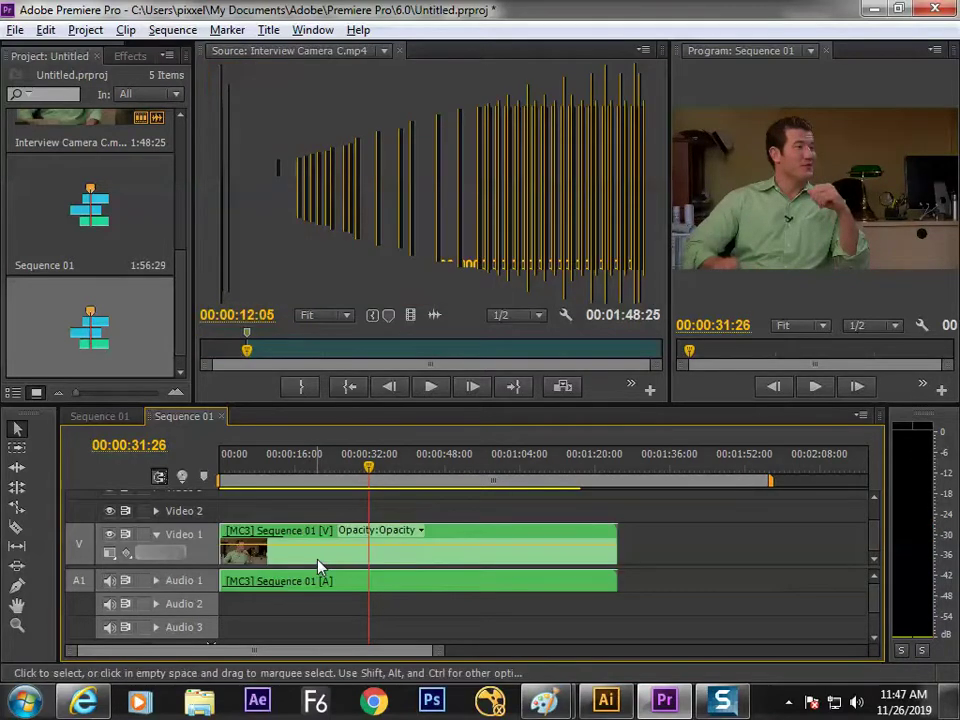
- Play the trimmed clip from the start to 00:00:07:28, split it there and switch the second part to Camera 1
key(Home)
key(space)
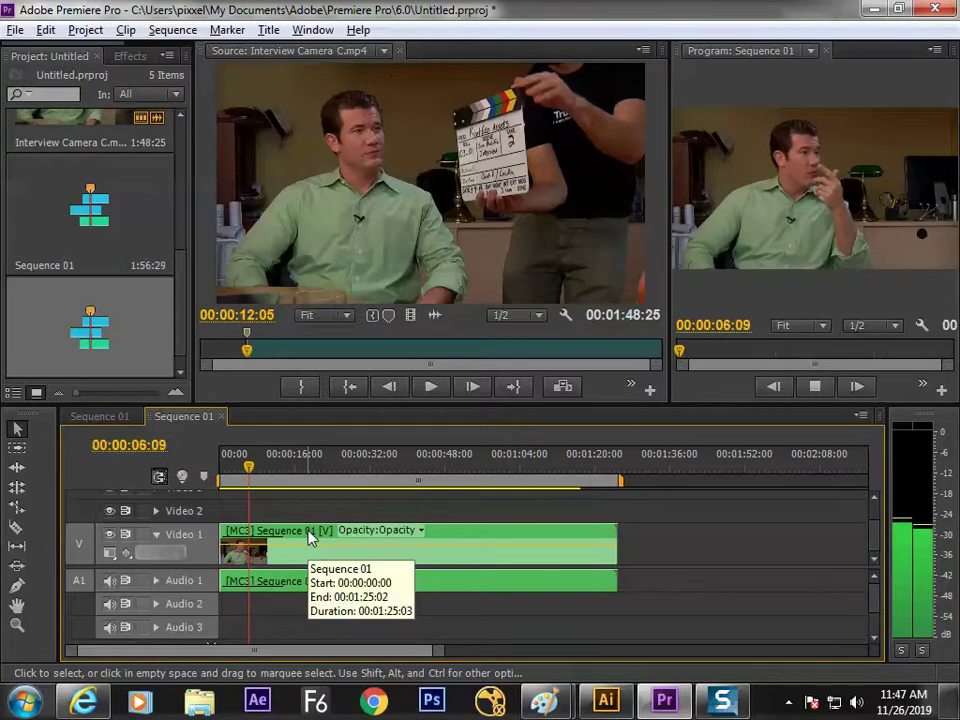
key(space)
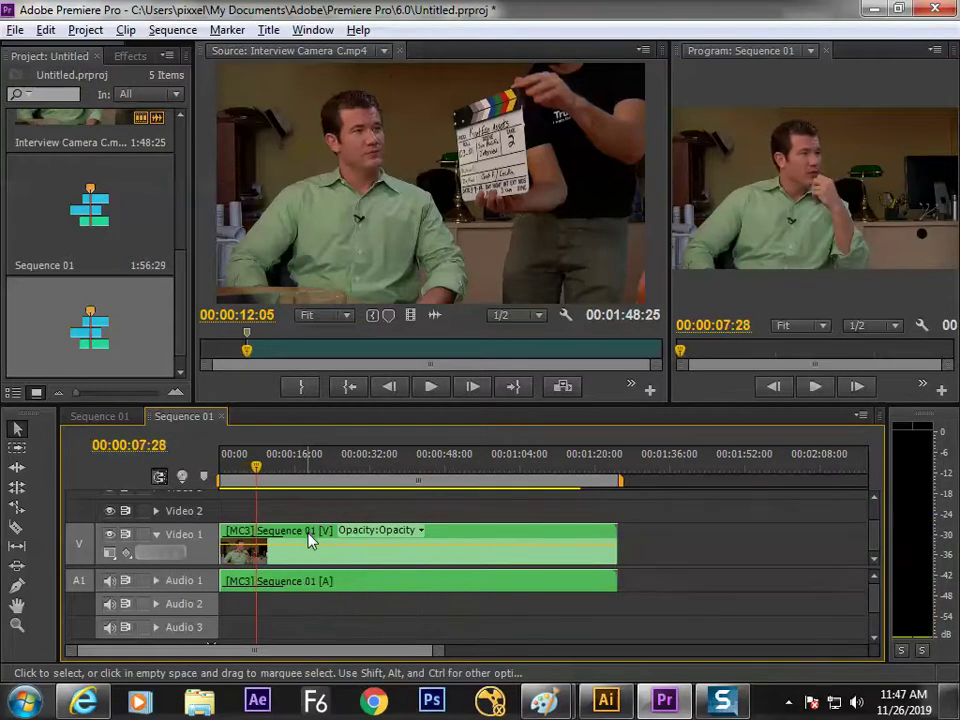
key(ctrl+k)
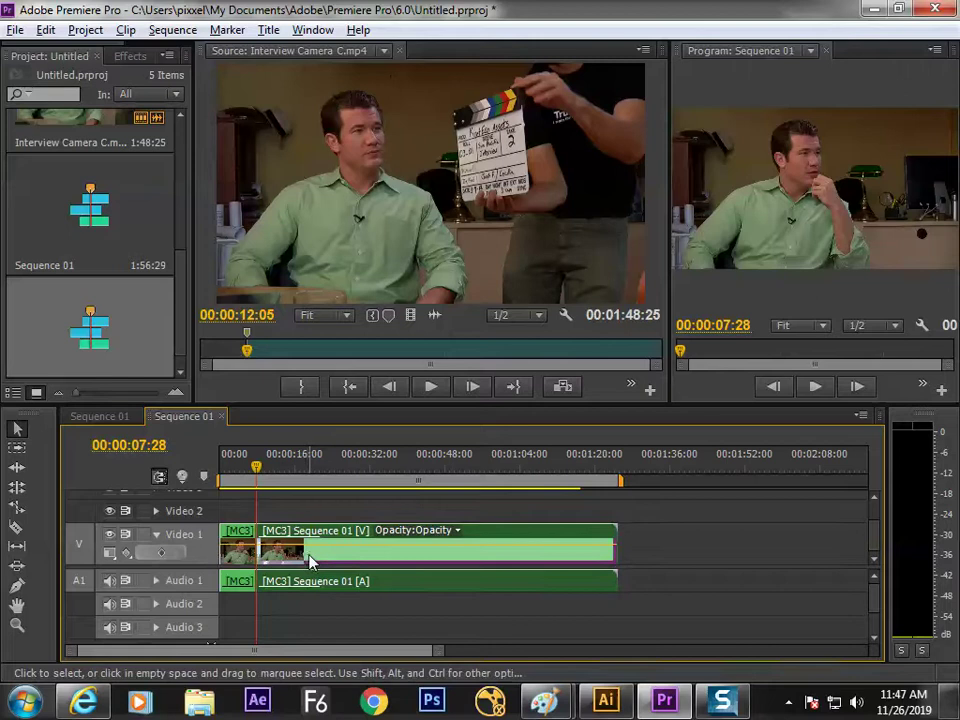
key(1)
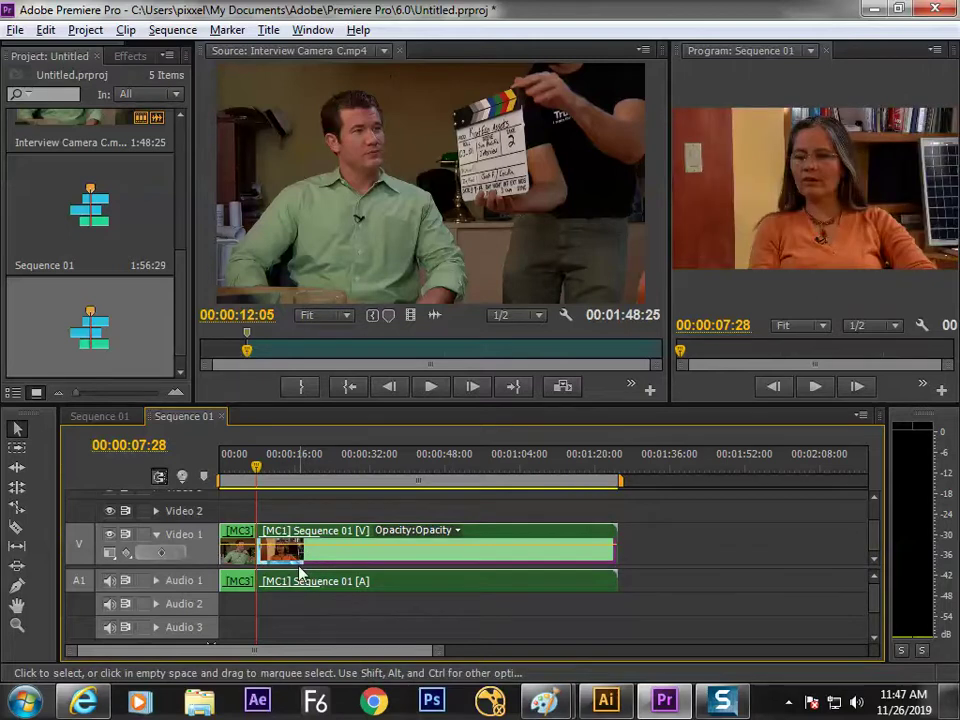
- Play on to 00:00:19:03, then undo the angle change, both splits and the ripple delete to restore the single multi-camera clip
key(space)
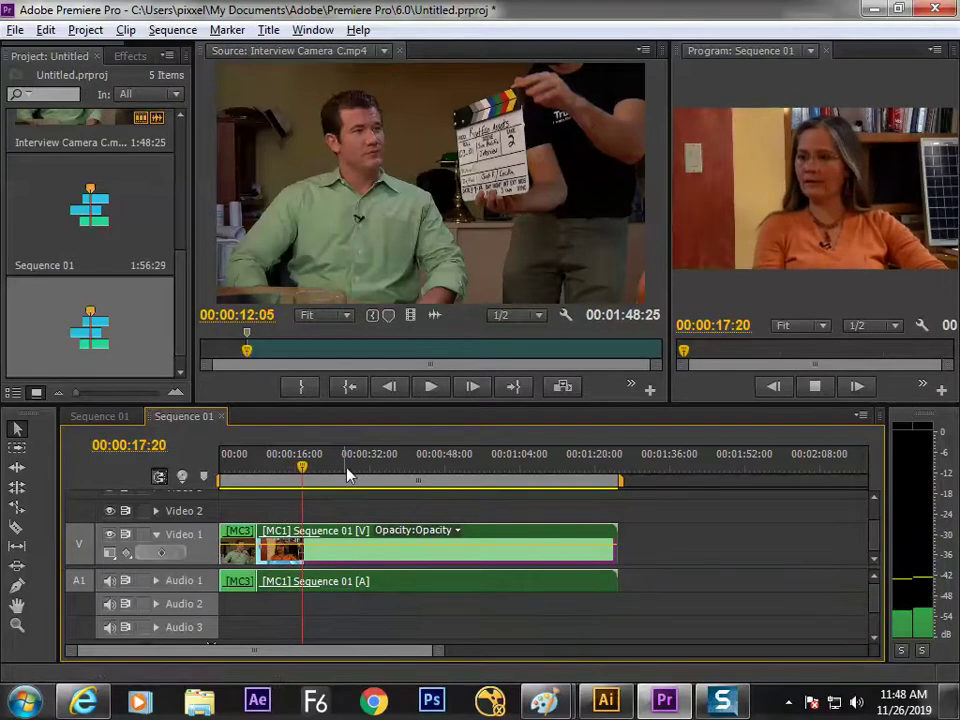
drag(306, 456, 311, 450)
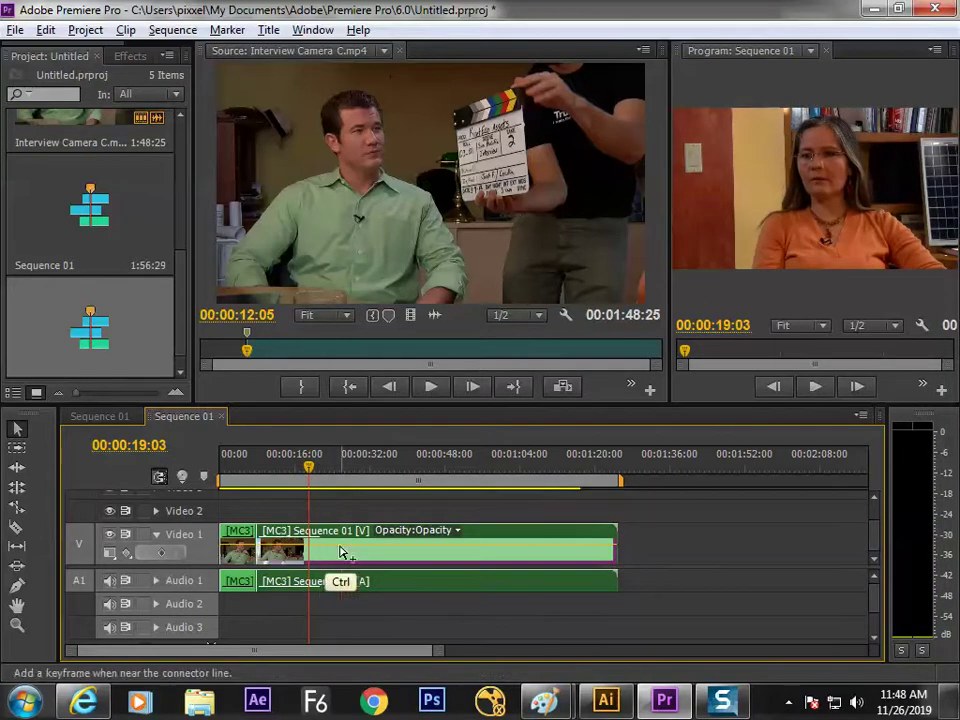
key(ctrl+z)
key(ctrl+z)
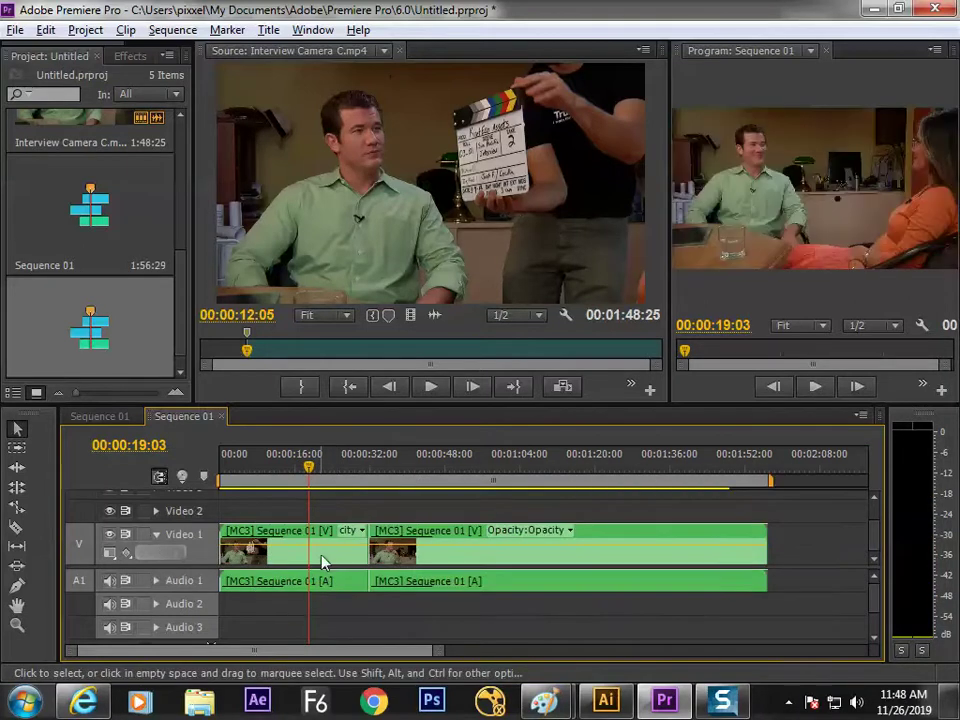
click(322, 563)
key(ctrl+shift+z)
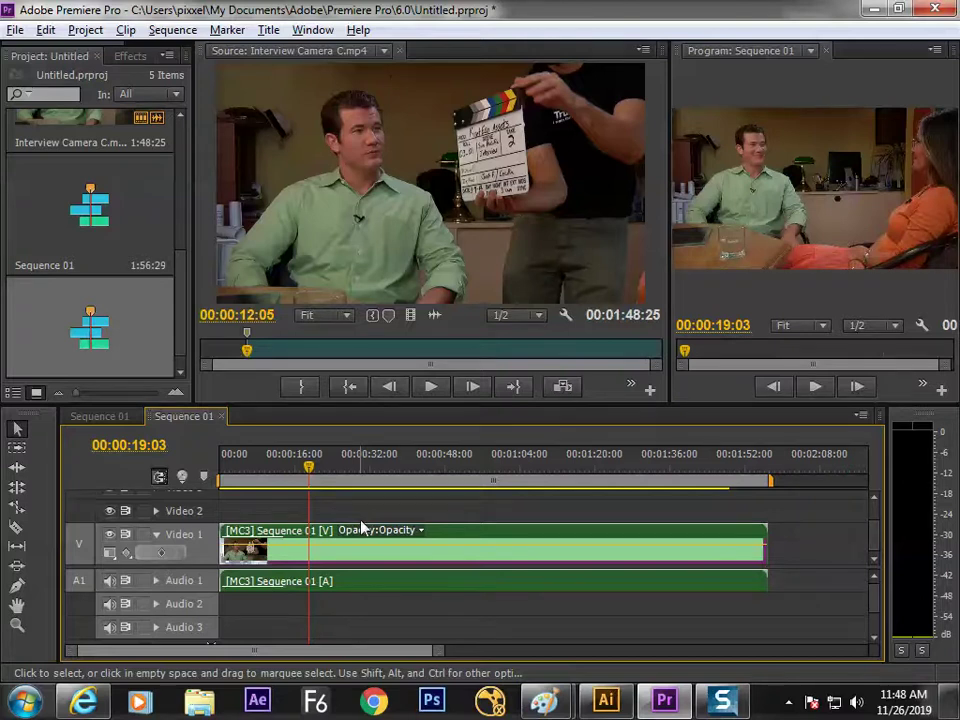
- Switch the whole clip repeatedly between Cameras 1, 2 and 3 at 00:00:19:03, ending on Camera 1
key(1)
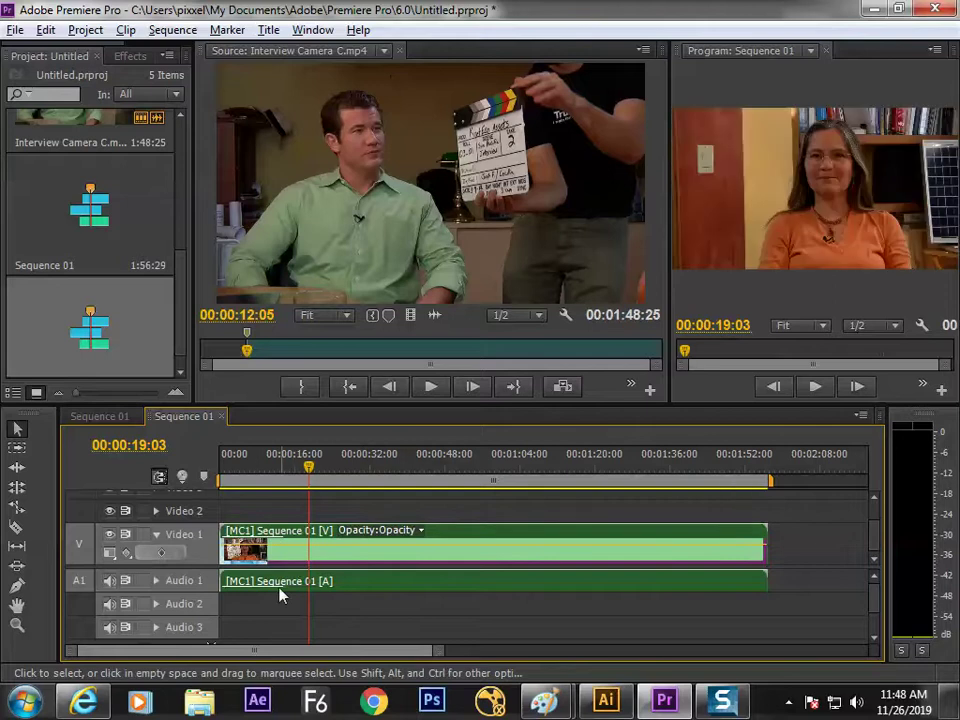
key(2)
key(3)
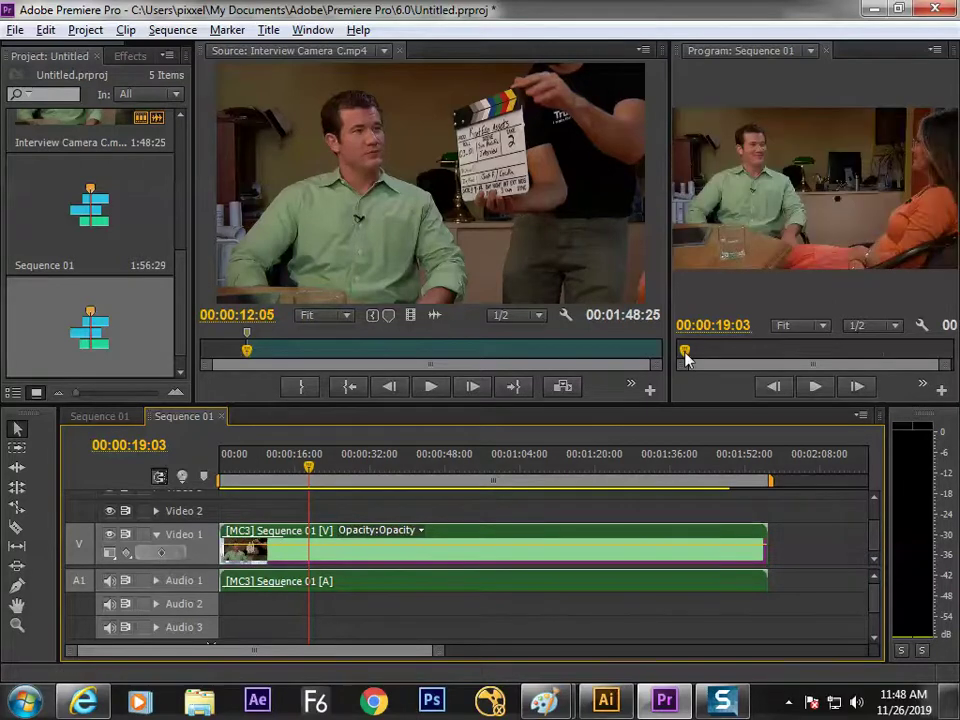
key(1)
key(2)
key(3)
key(1)
key(2)
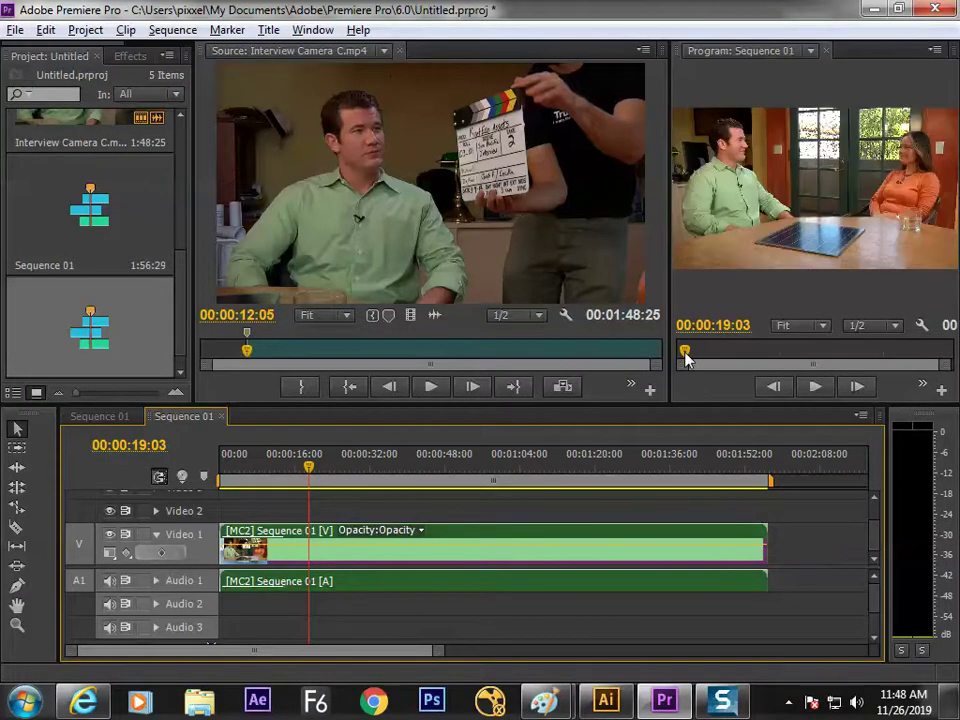
key(1)
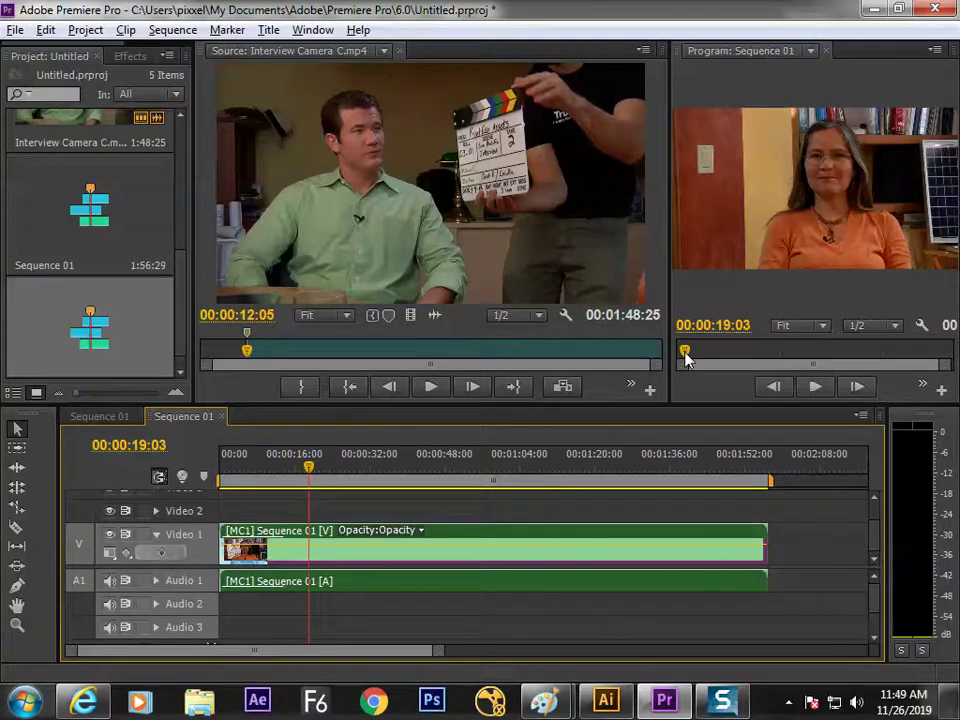
- Move the playhead to 00:00:05:06 and cycle the clip through the three camera angles, ending on Camera 1
key(ctrl+s)
key(2)
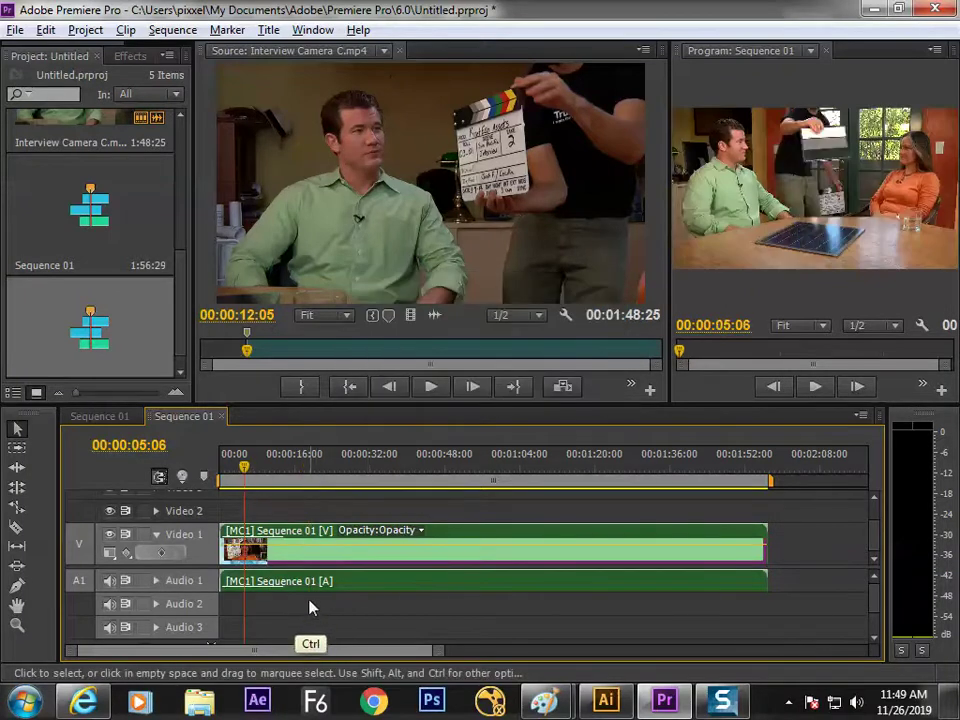
key(4)
key(3)
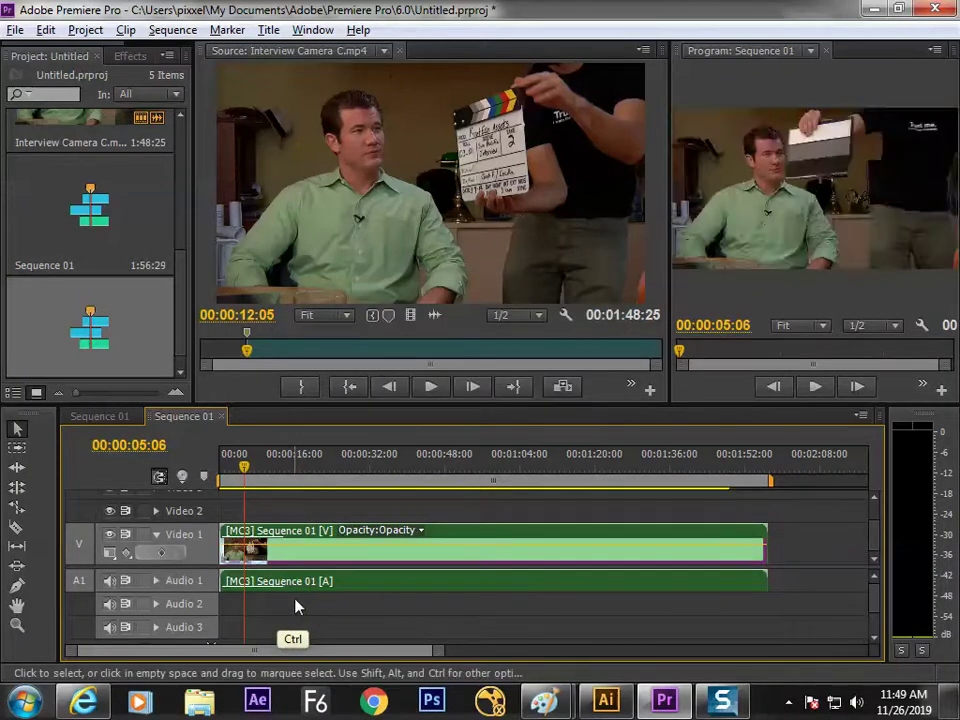
key(1)
key(2)
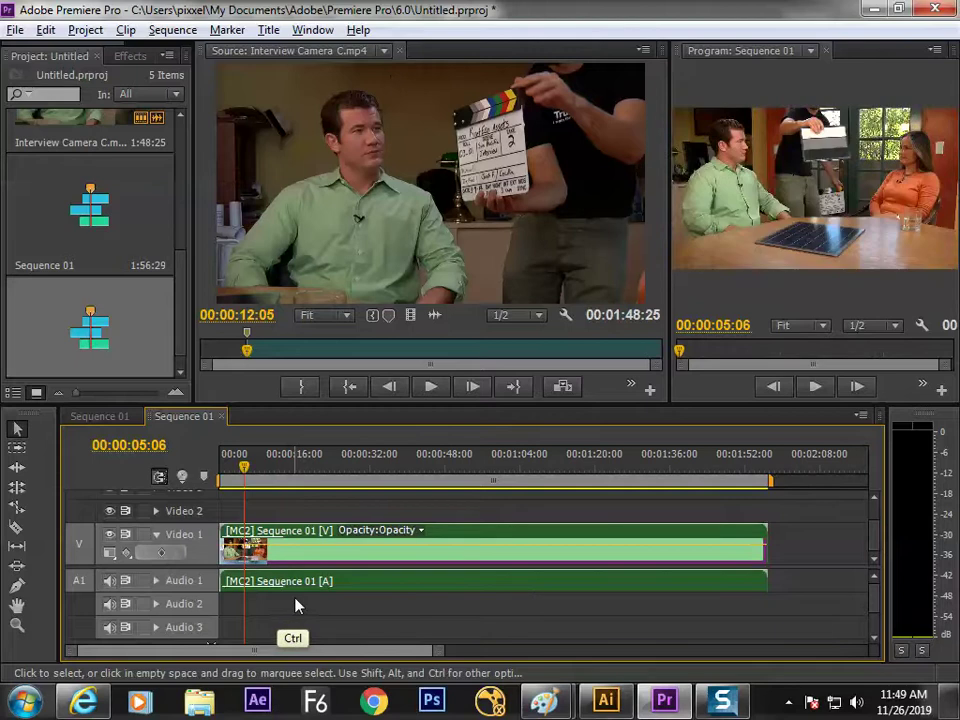
key(1)
key(3)
key(2)
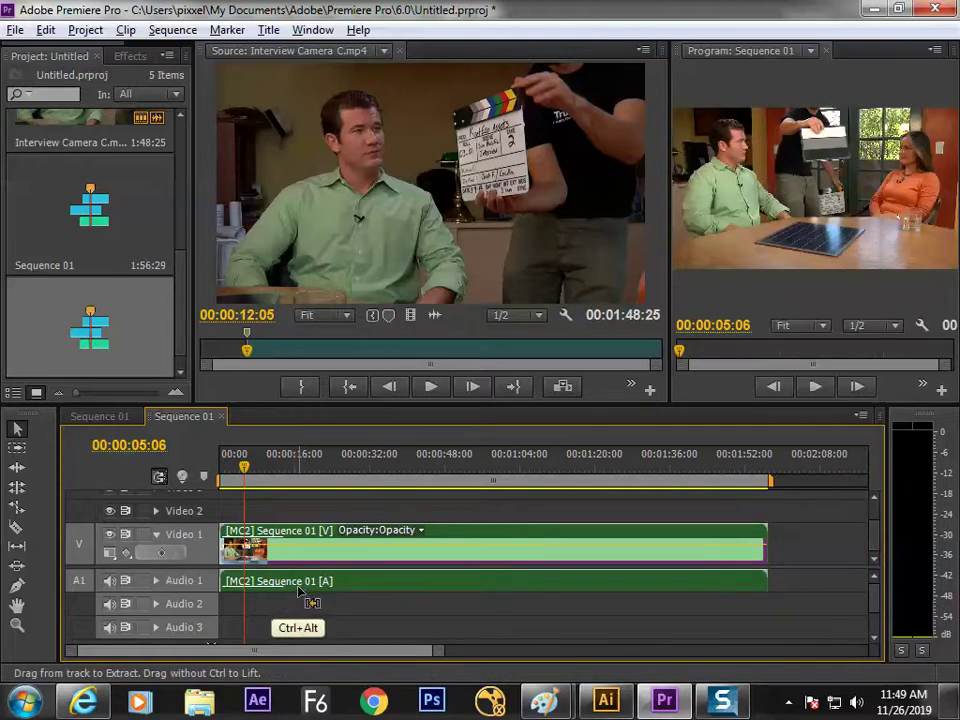
key(1)
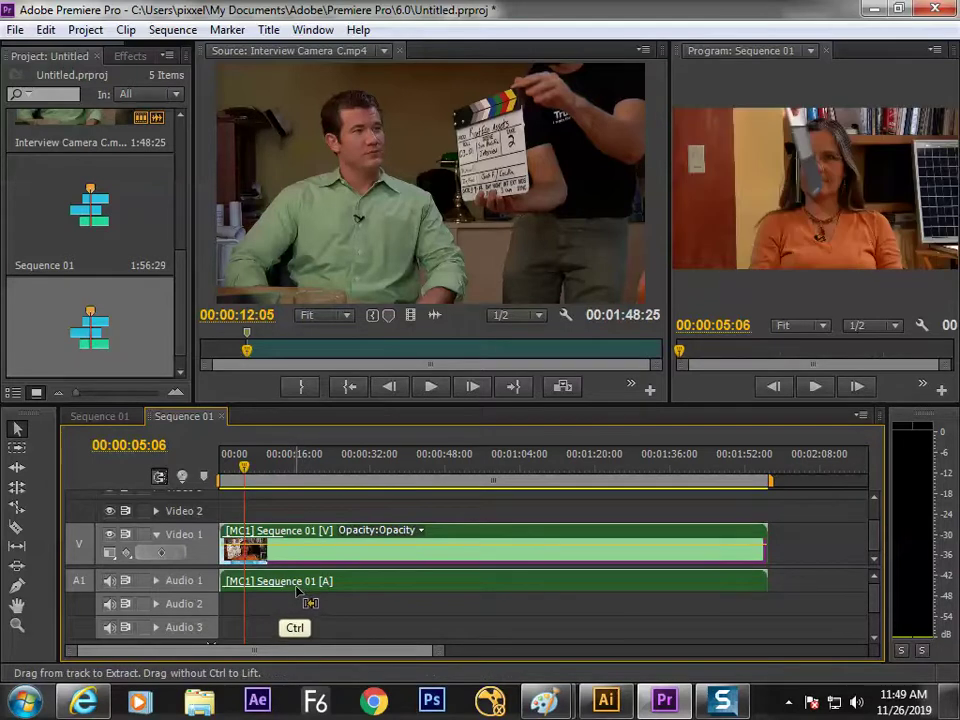
- Play the Camera 1 angle briefly from 00:00:24:23 and return the playhead to the start of the sequence
click(272, 463)
click(335, 466)
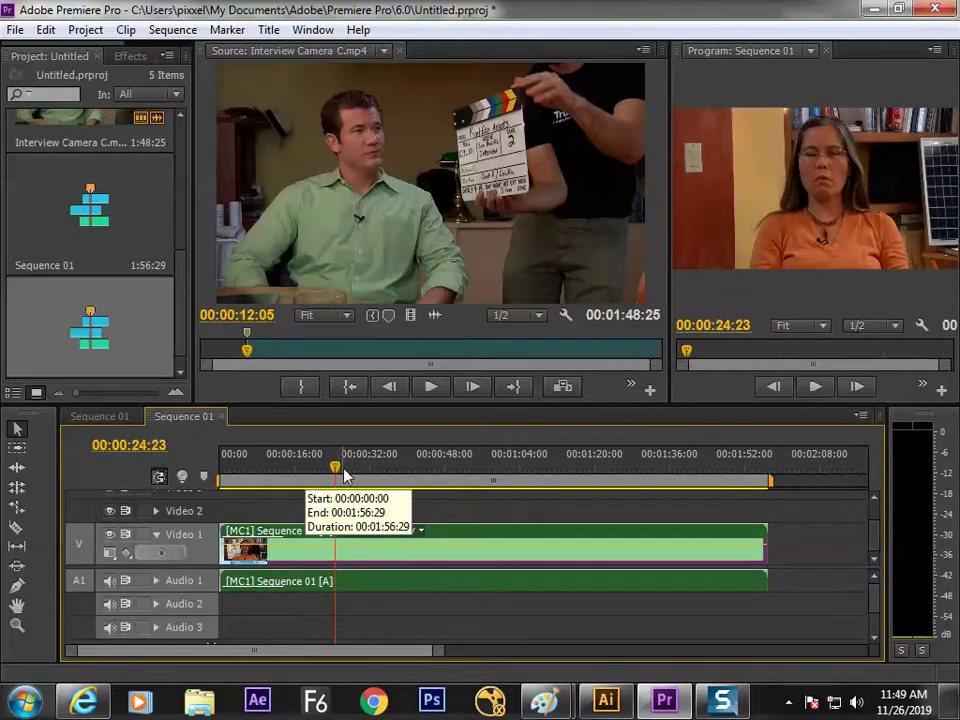
key(space)
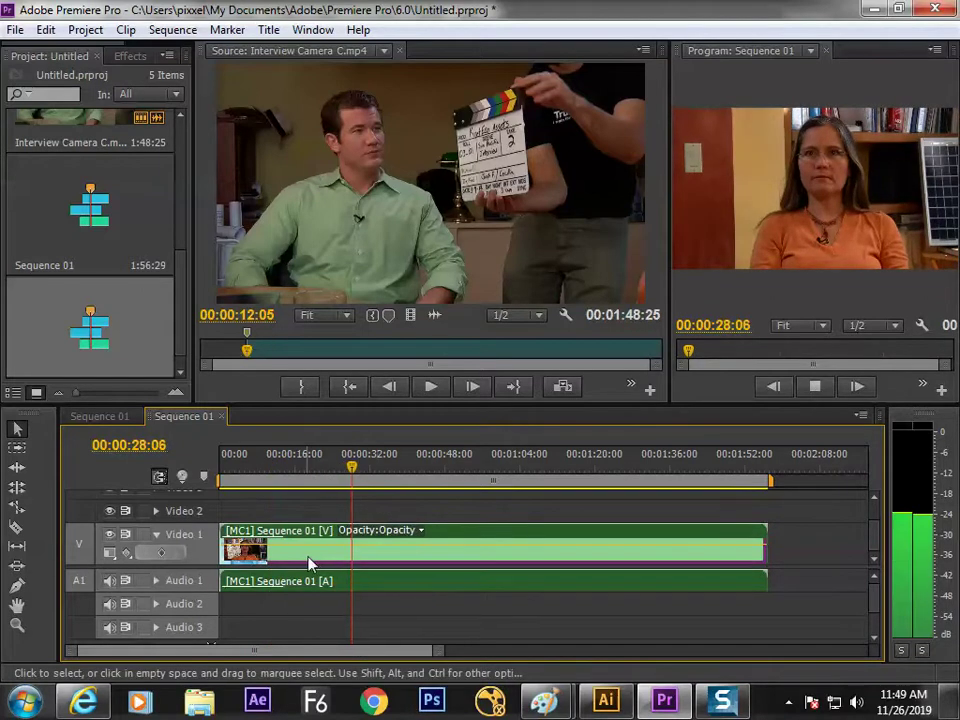
drag(300, 466, 222, 505)
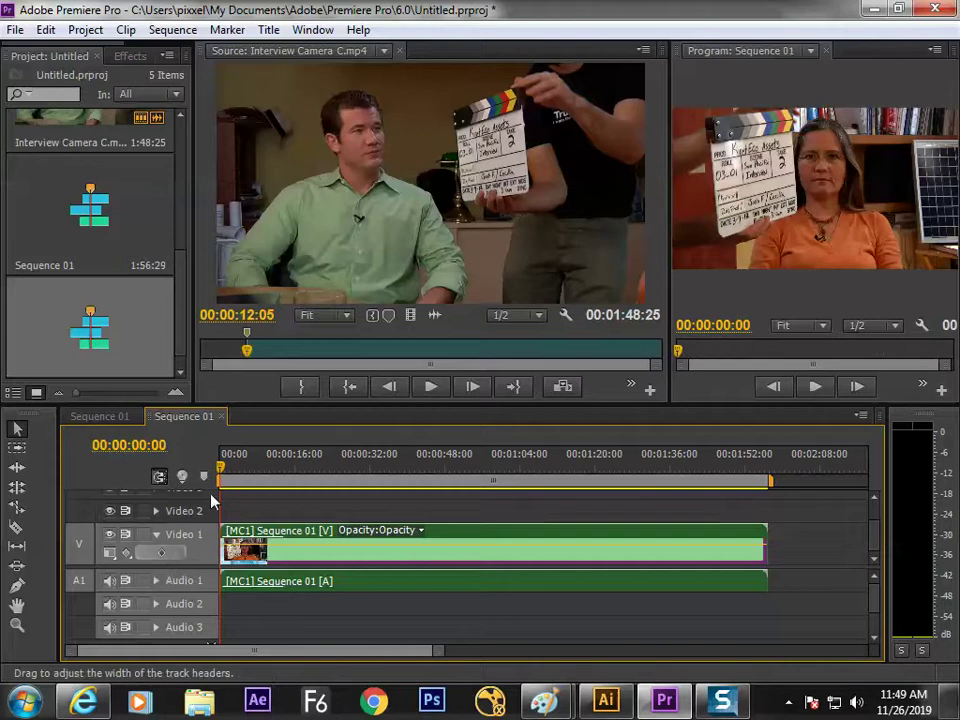
- Open the original sequence with the three stacked interview clips and enlarge the timeline to show all video and audio tracks
click(118, 418)
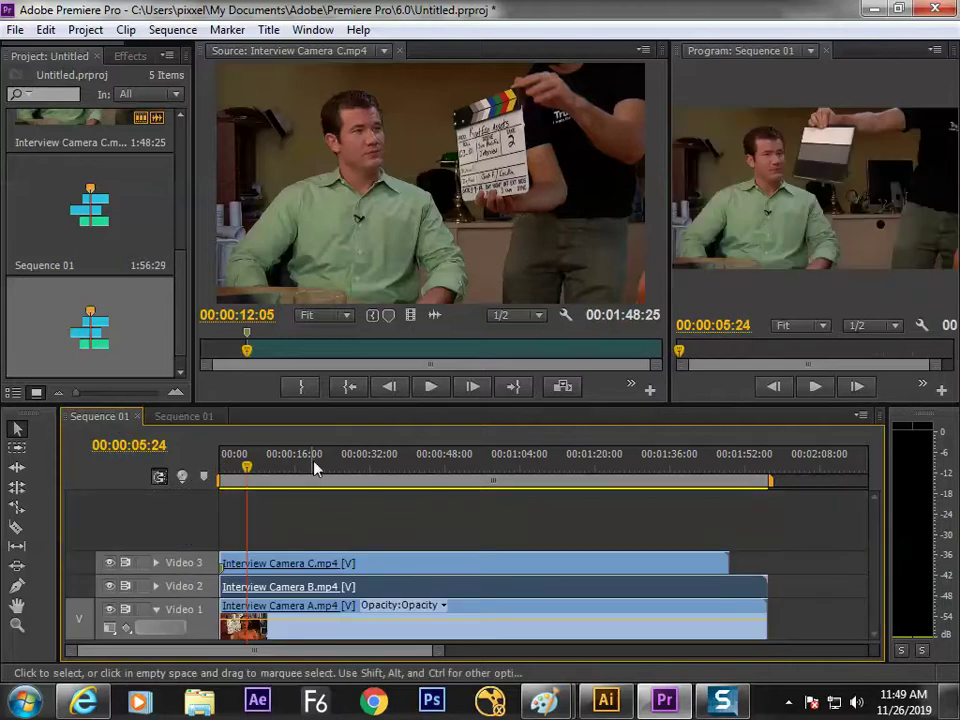
drag(313, 406, 313, 306)
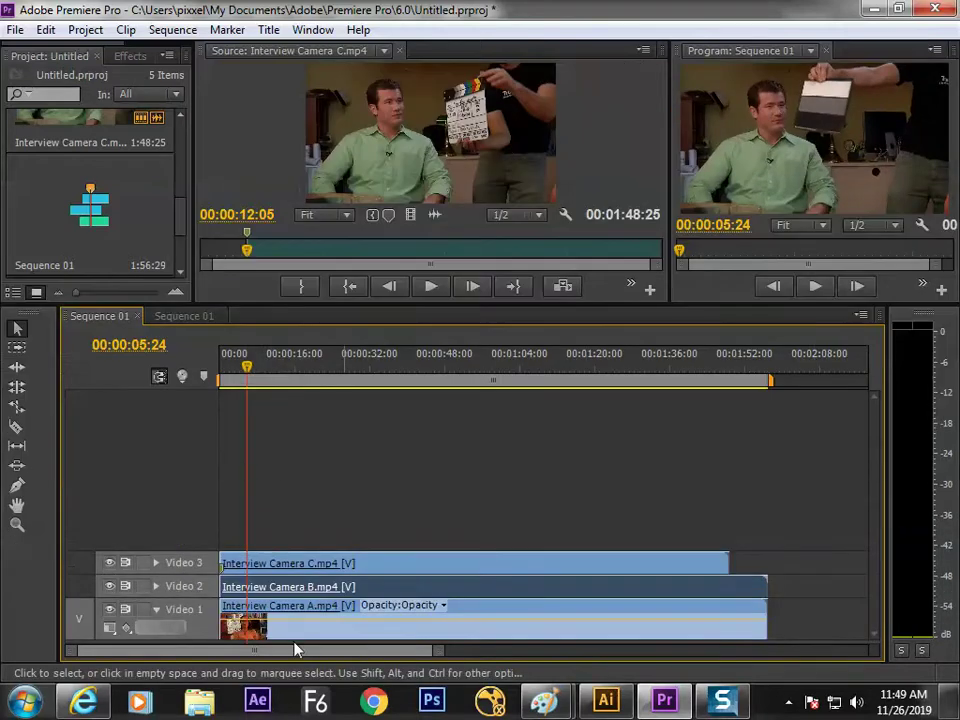
drag(153, 580, 199, 505)
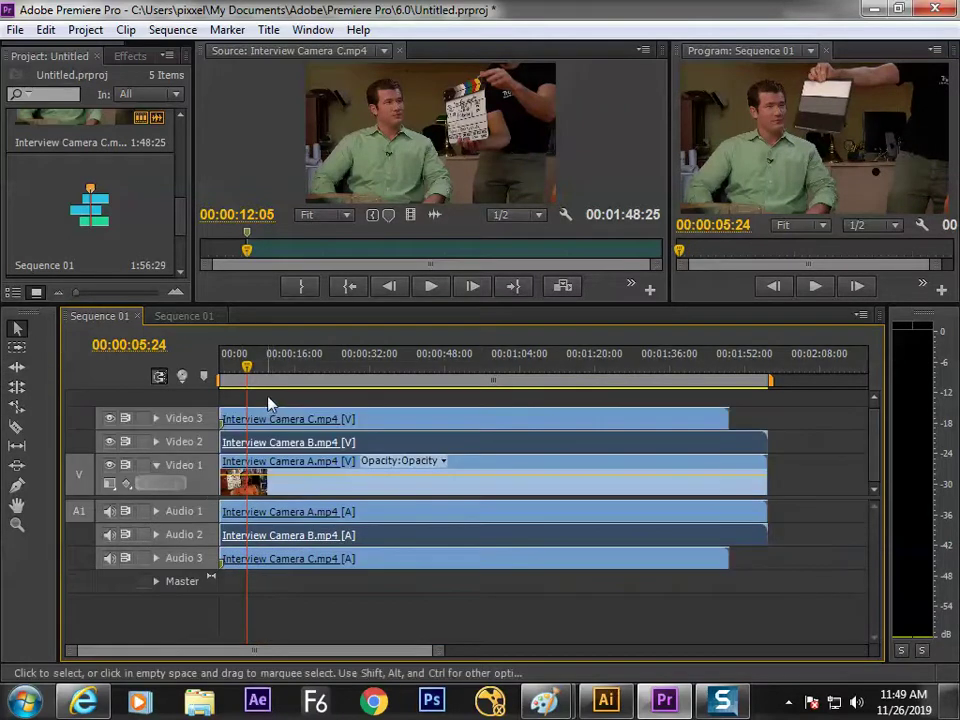
- In the nested sequence, split the multi-camera clip at 00:00:16:00 and delete the part before the cut
click(184, 315)
click(294, 362)
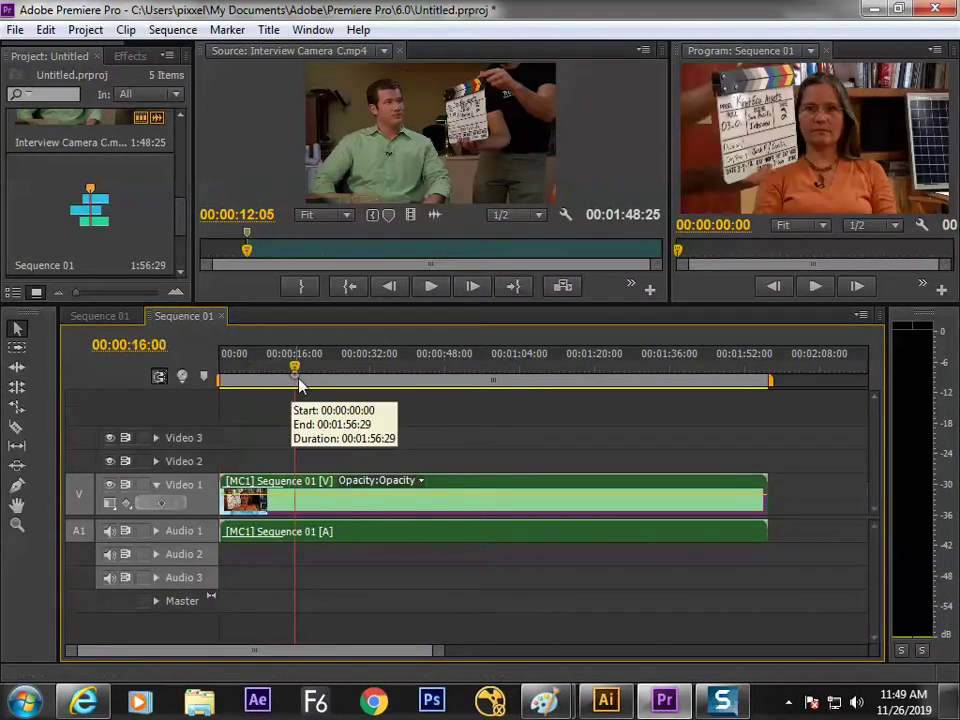
key(ctrl+k)
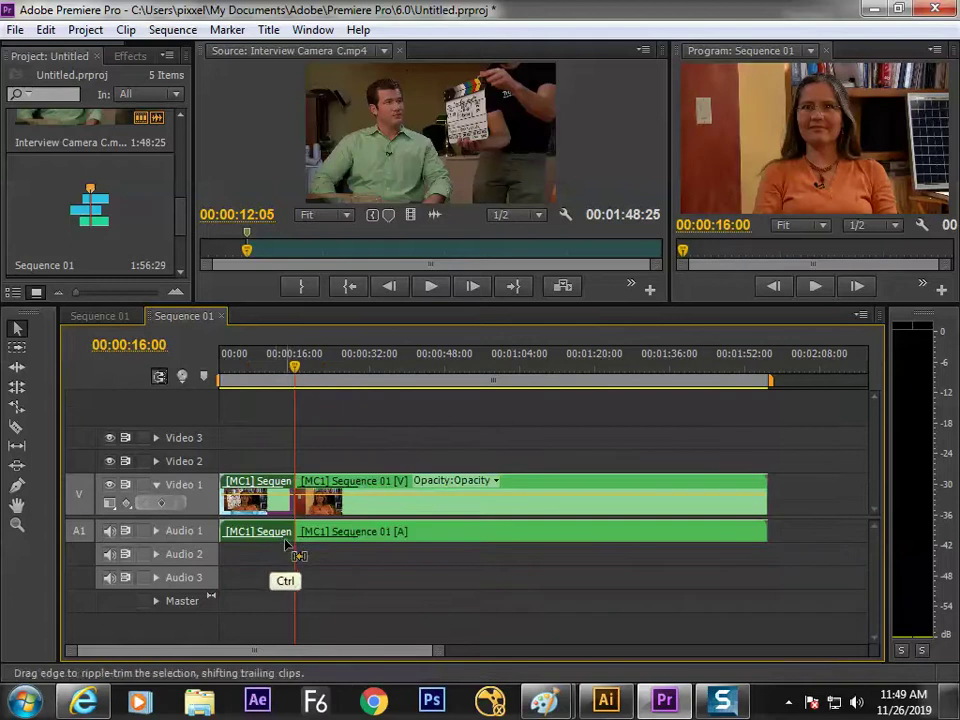
click(266, 521)
key(Delete)
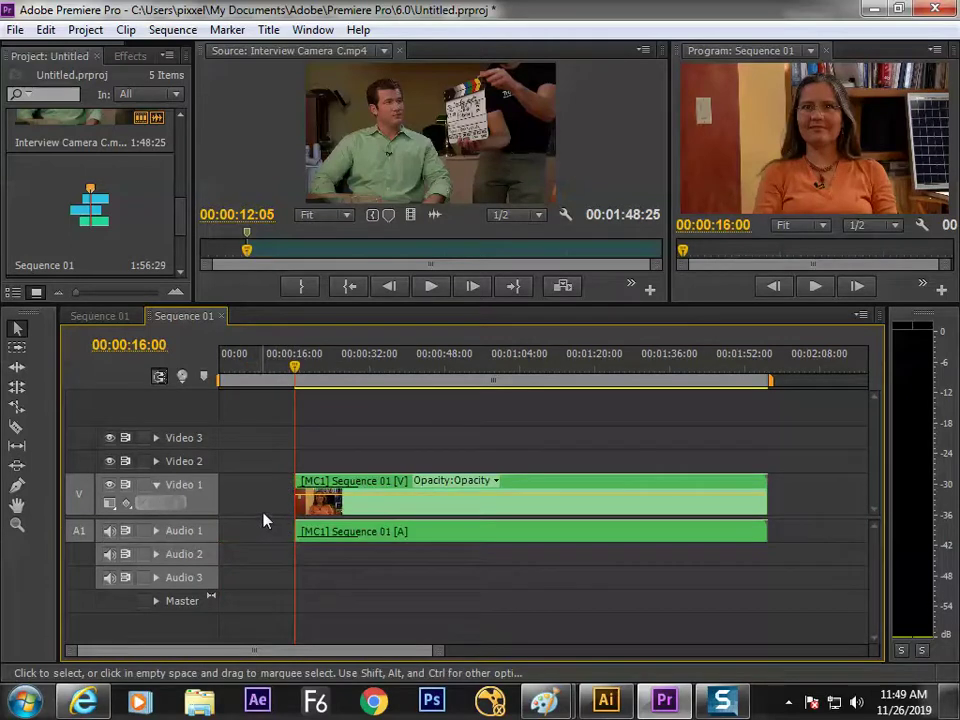
- Undo the deletion of the clip's opening part and the cut at 00:00:16:00
key(ctrl)
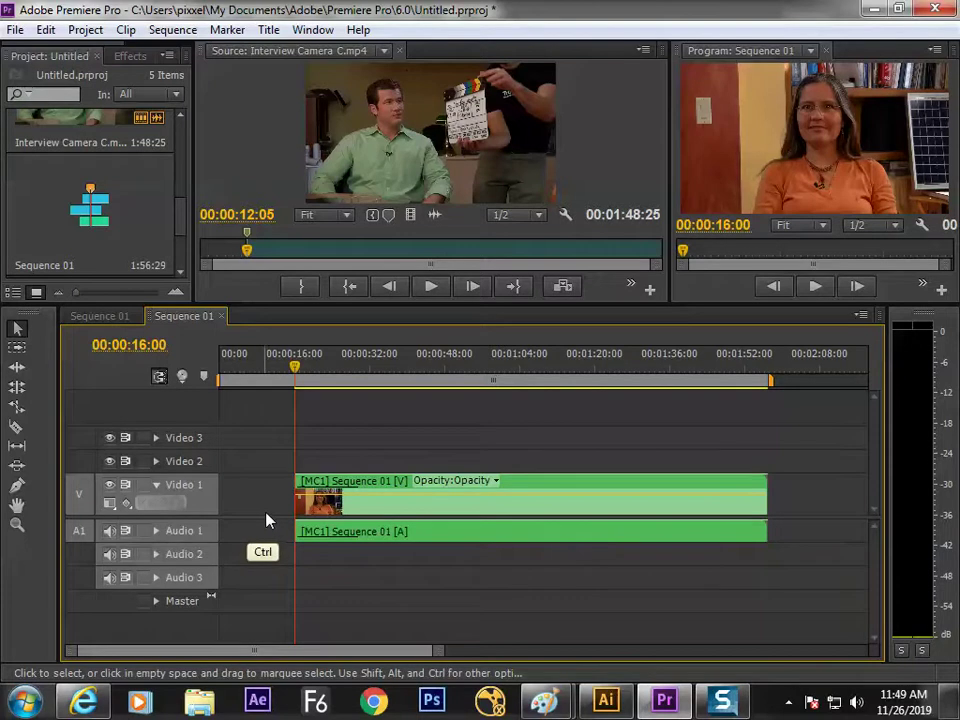
key(ctrl+z)
key(ctrl+z)
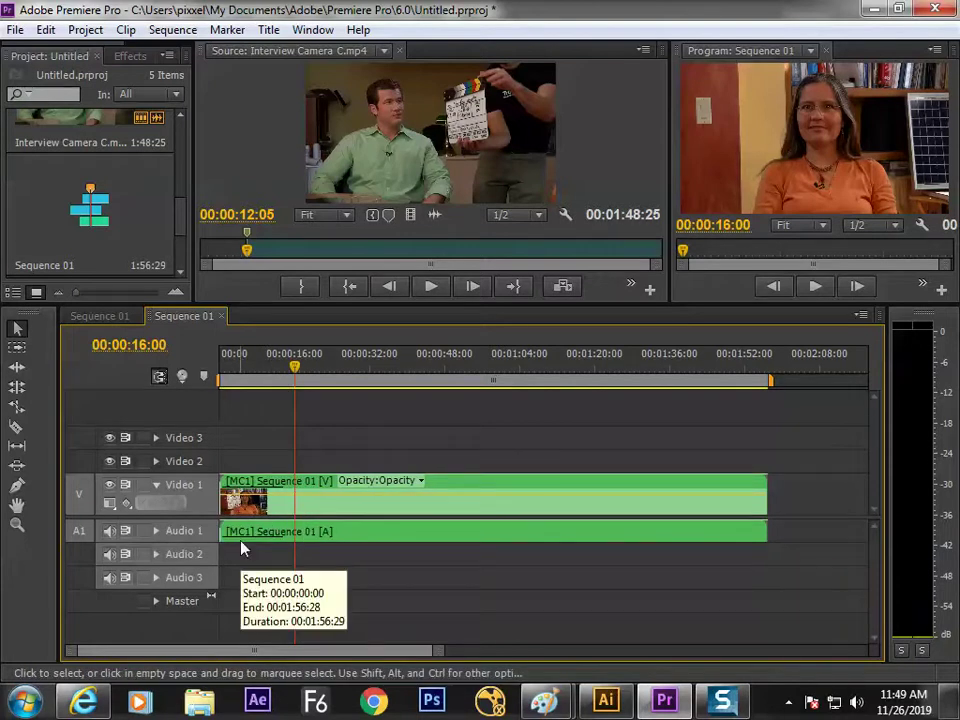
- Try splitting the clip at 00:00:16:00 again with a ripple delete of the opening part, and undo both edits
key(ctrl+k)
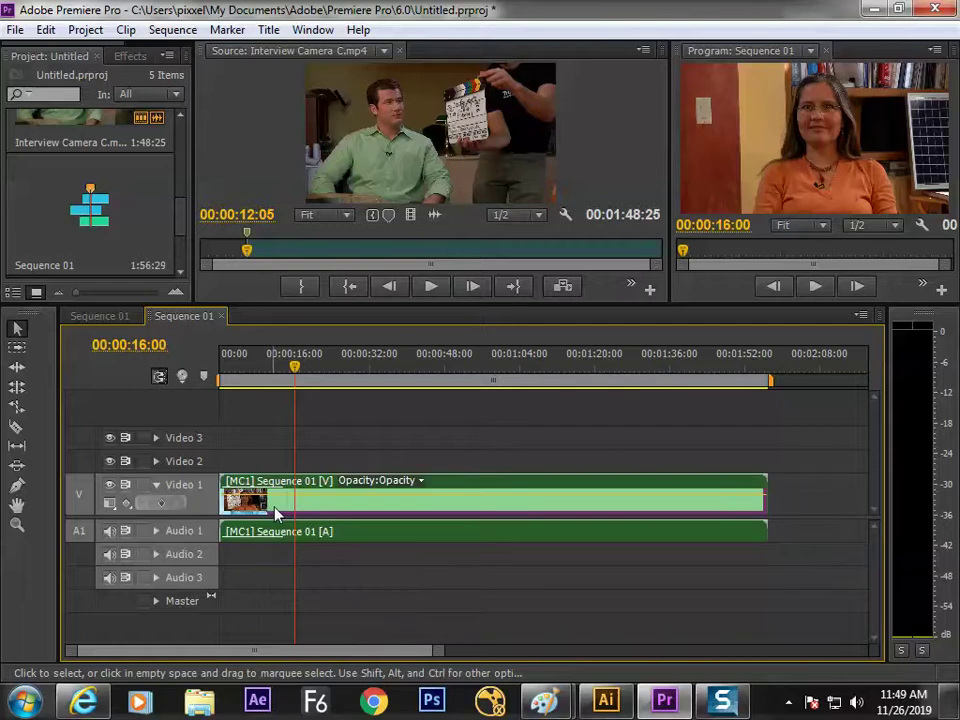
click(283, 512)
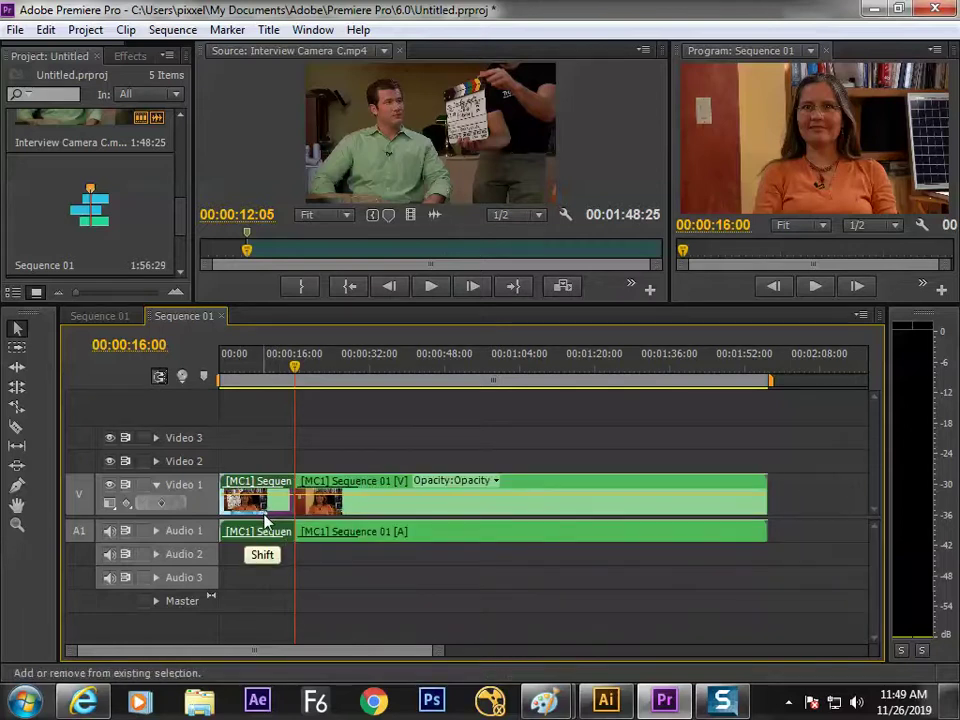
key(shift+Delete)
key(ctrl+z)
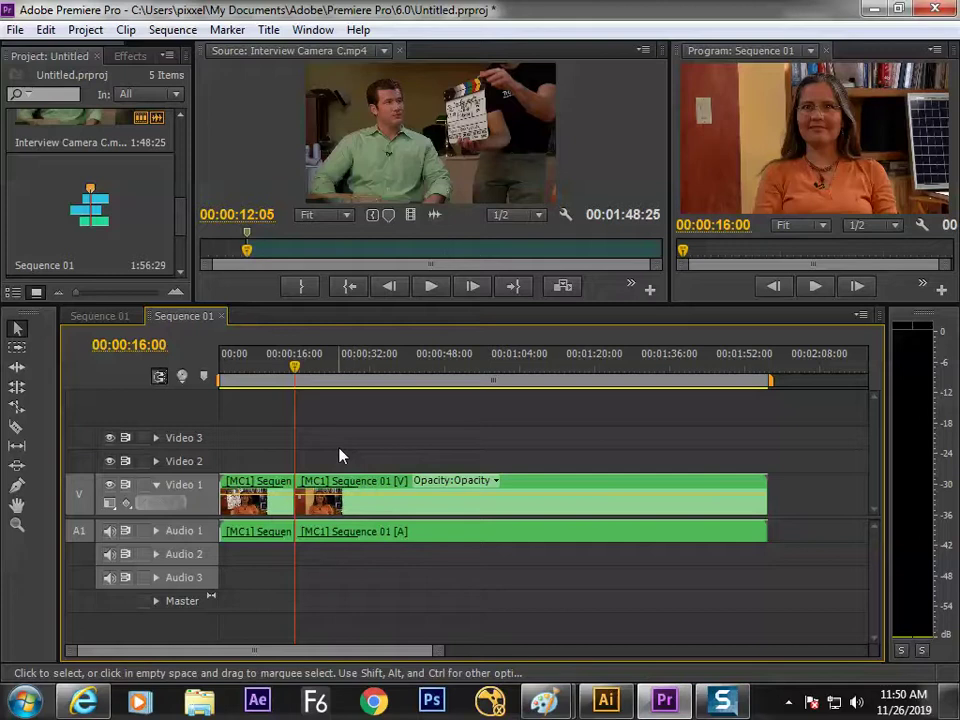
key(ctrl)
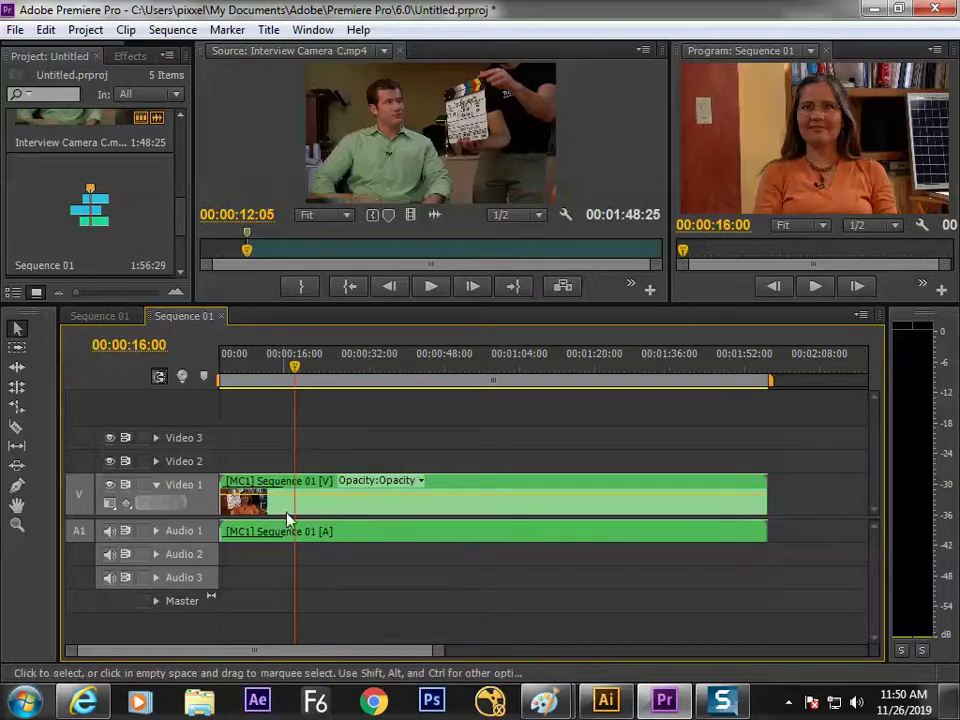
- Compare the original sequence of three stacked interview clips with the nested multi-camera sequence, ending in the nested one
click(118, 316)
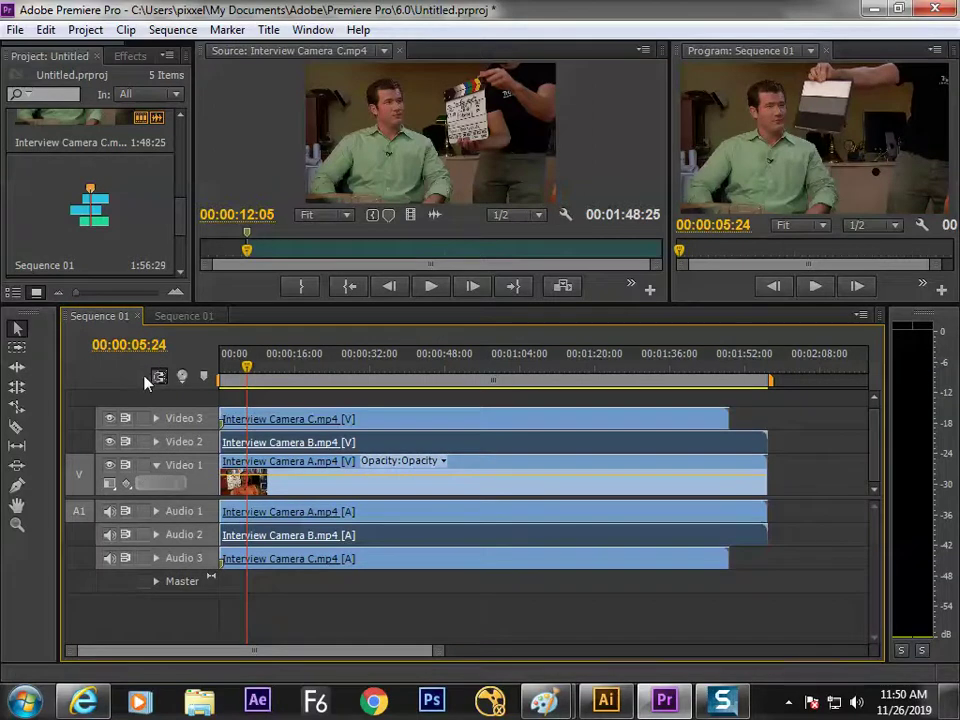
click(261, 370)
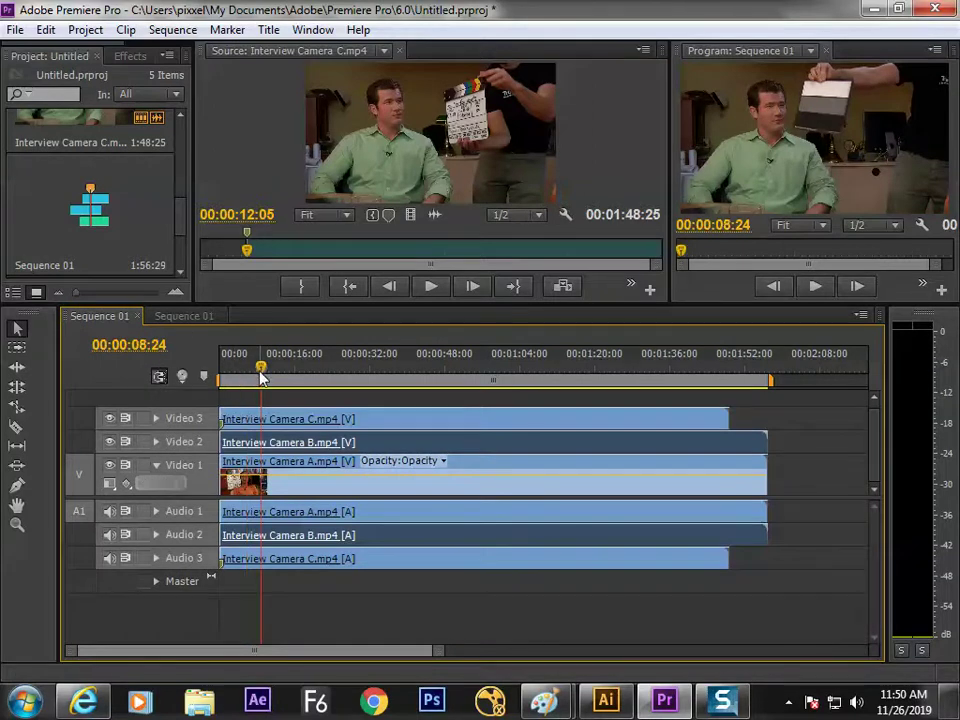
click(185, 316)
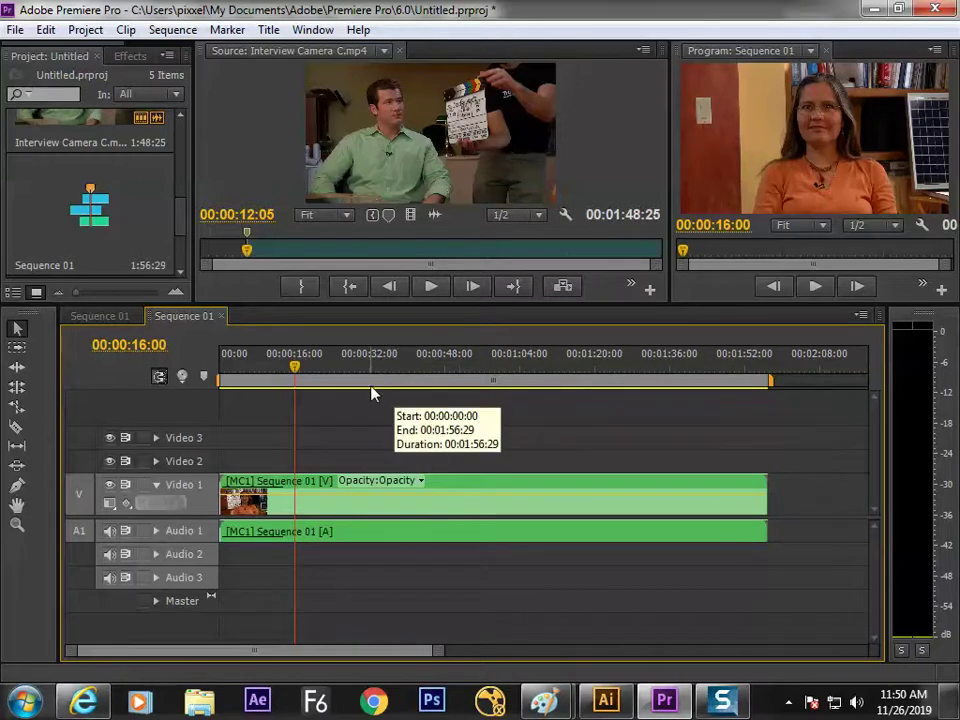
click(128, 315)
click(192, 317)
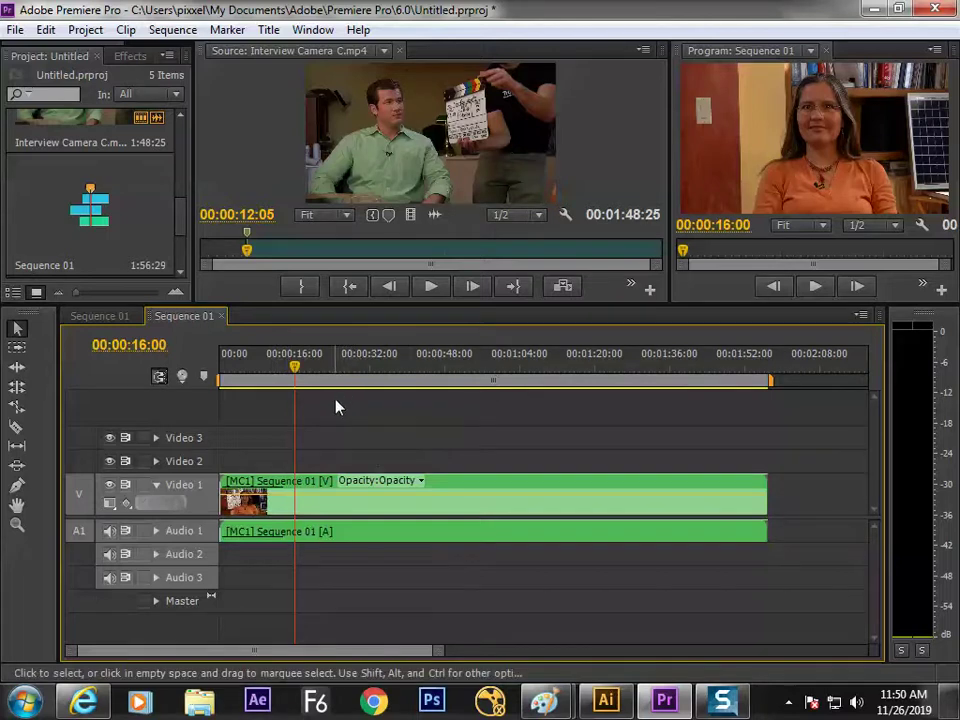
mouse_move(339, 384)
- Split the nested clip at 00:00:12:00 and switch the part after the cut to Camera 3
click(306, 507)
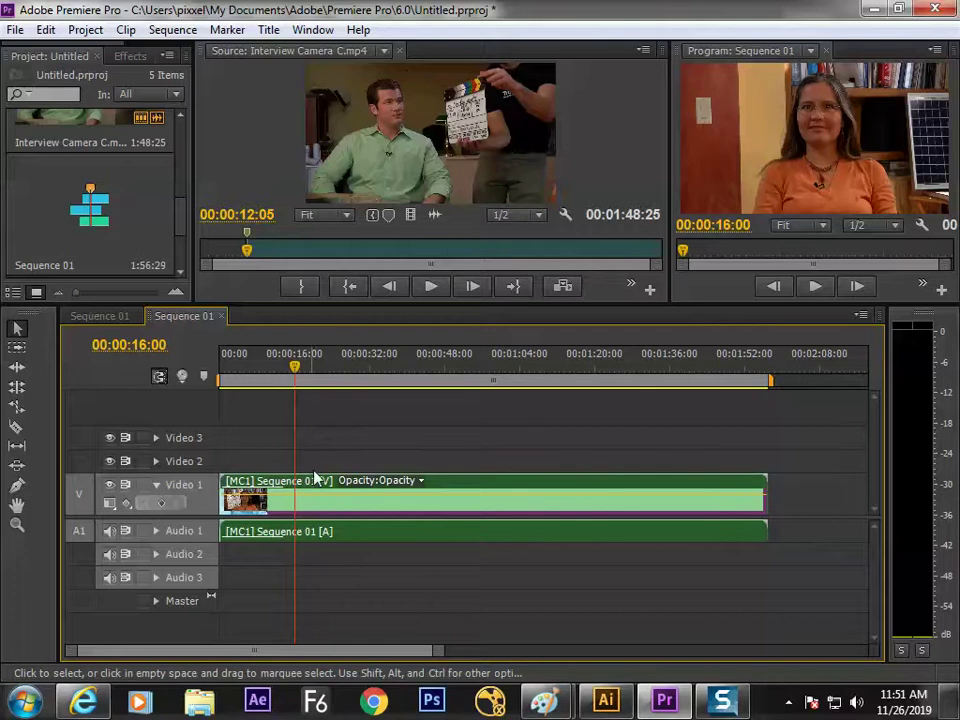
click(327, 362)
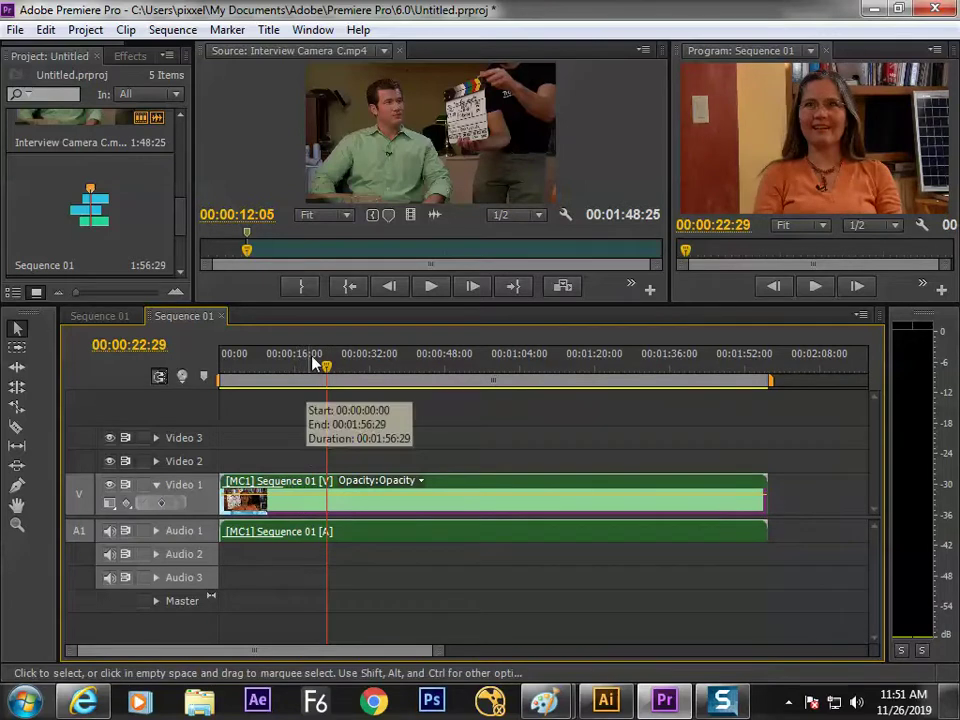
drag(316, 364, 274, 368)
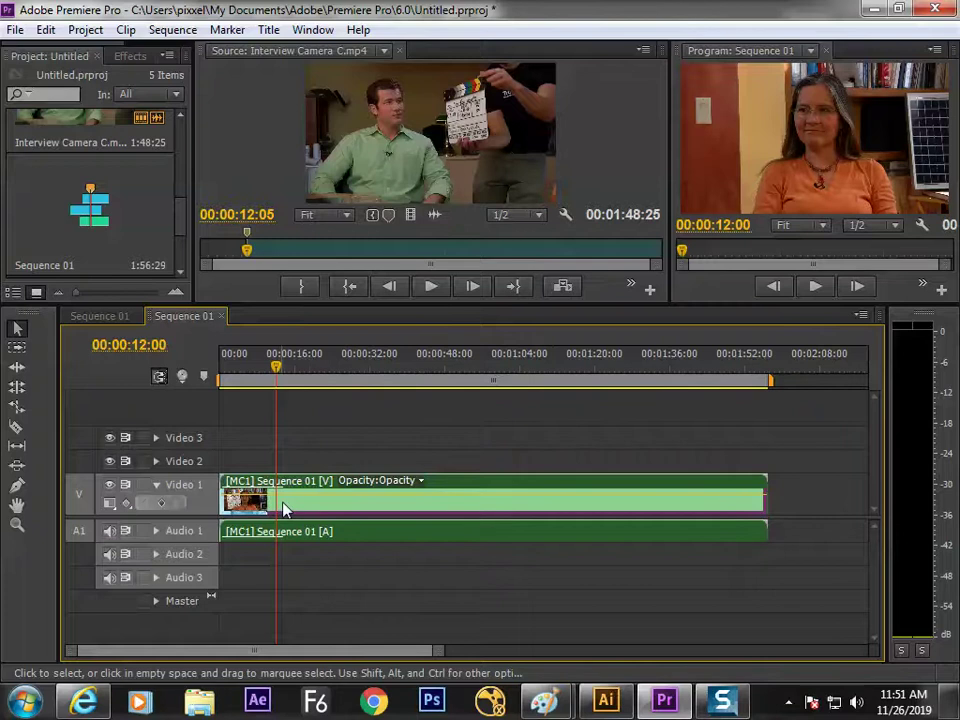
key(ctrl+k)
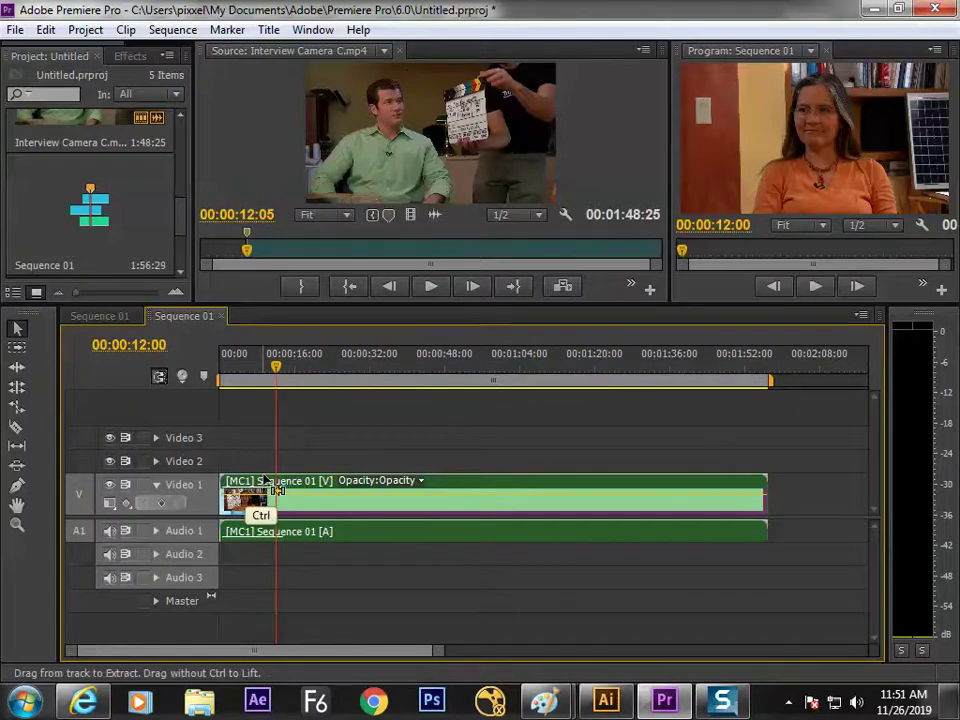
click(293, 510)
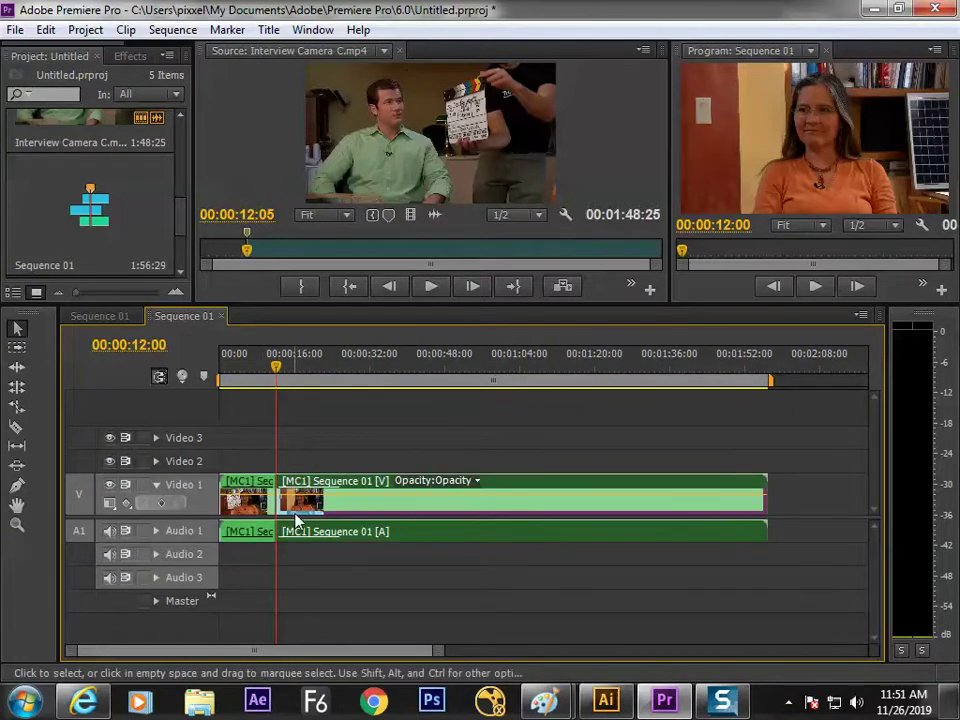
key(3)
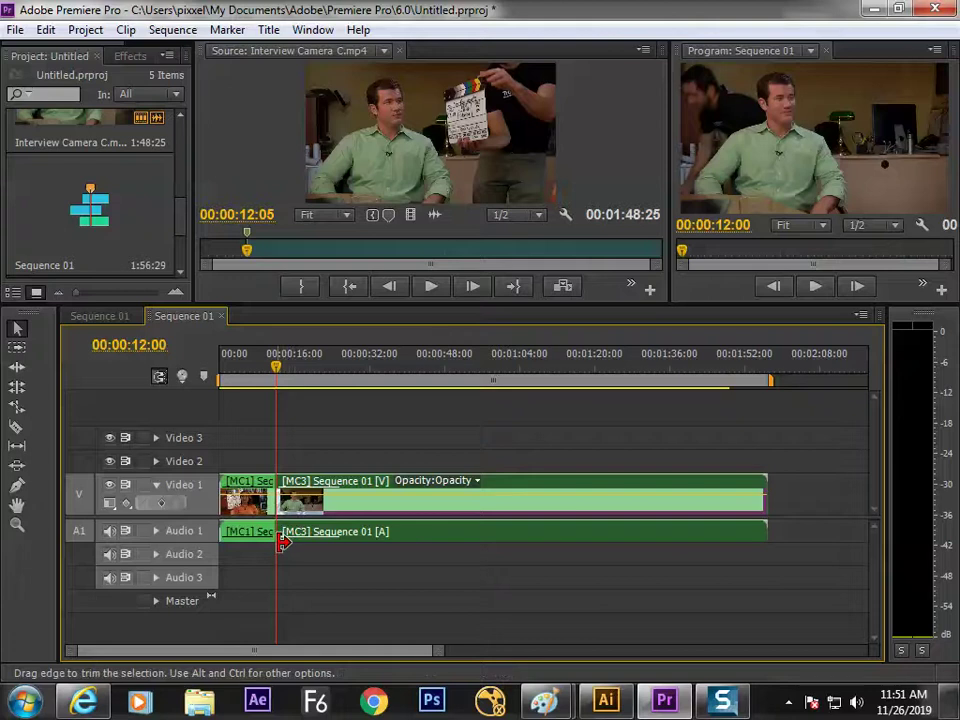
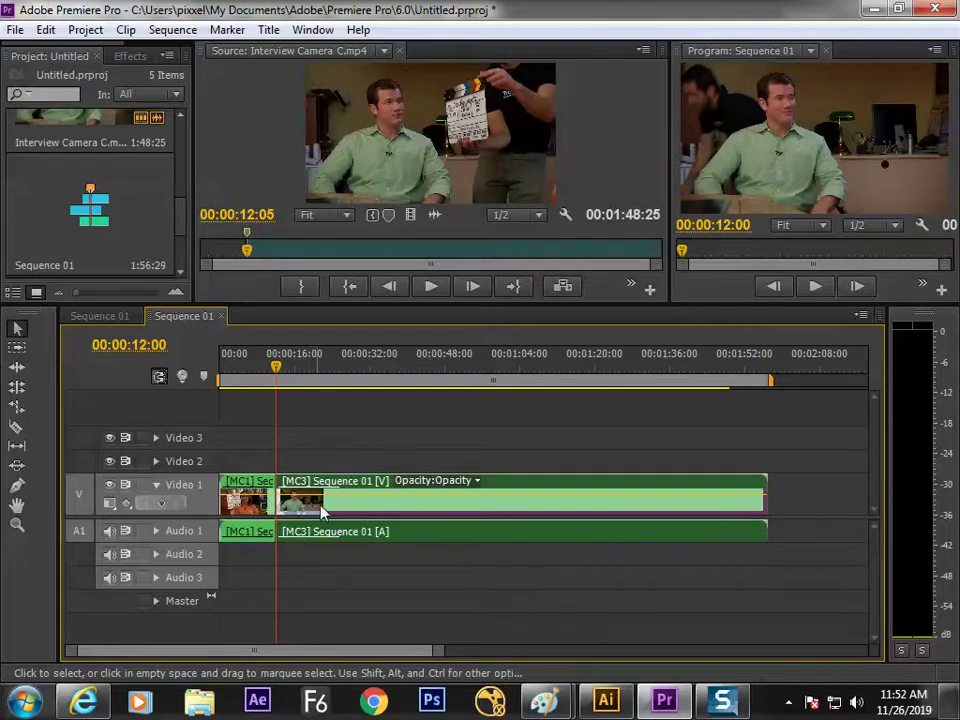
- Move the playhead to 00:00:30:05 and undo the camera switch and the cut at 00:00:12:00
click(360, 358)
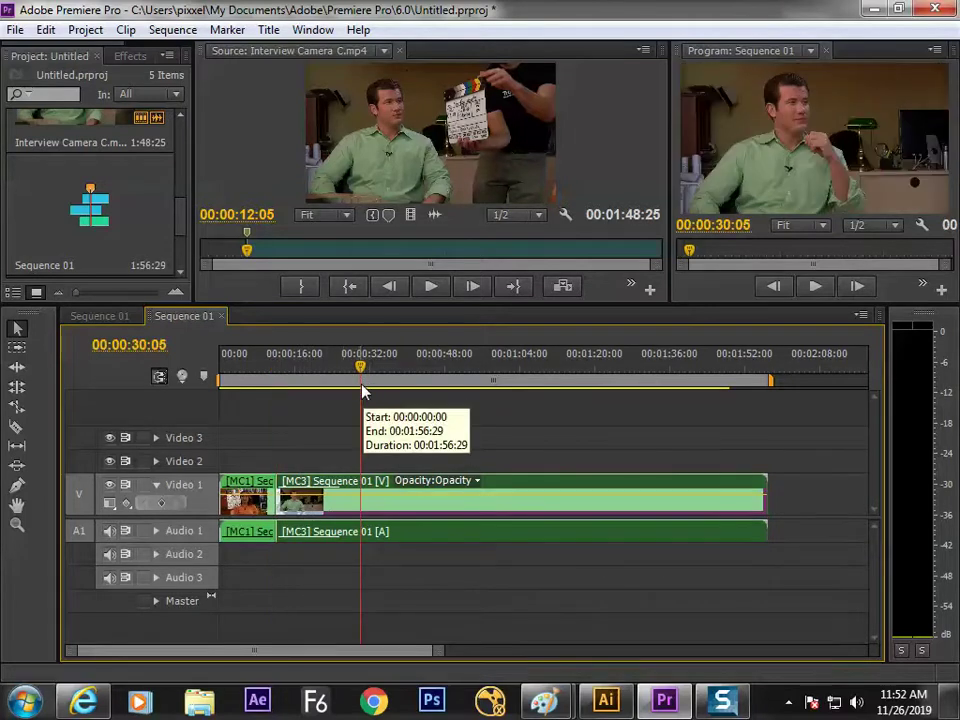
key(ctrl+z)
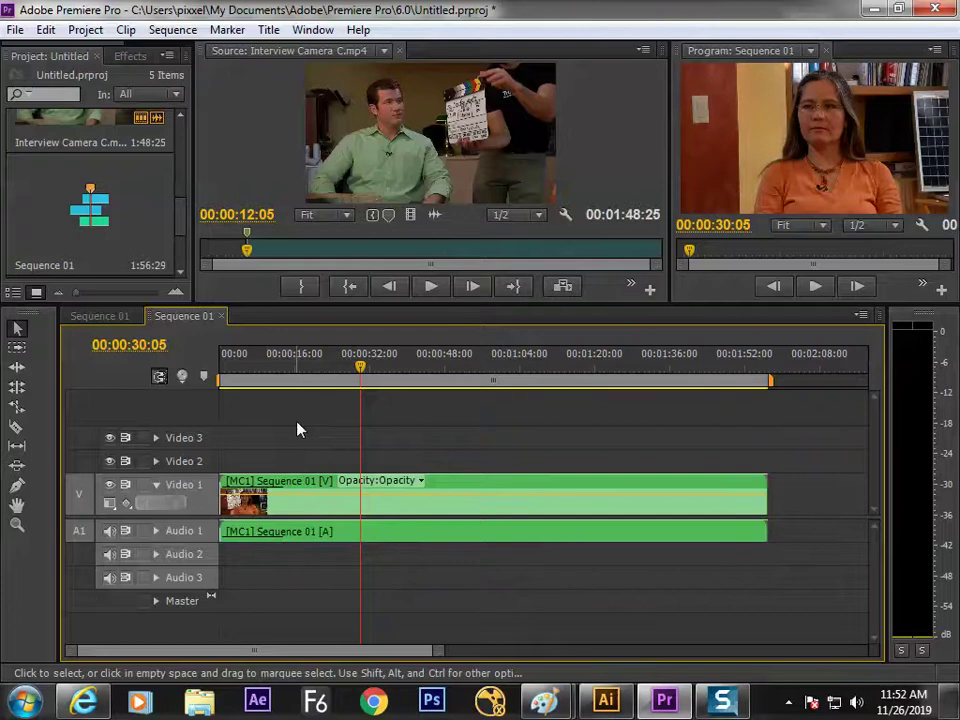
- Play the nested sequence from the start and switch the whole clip to Camera 3 during playback
key(Home)
key(space)
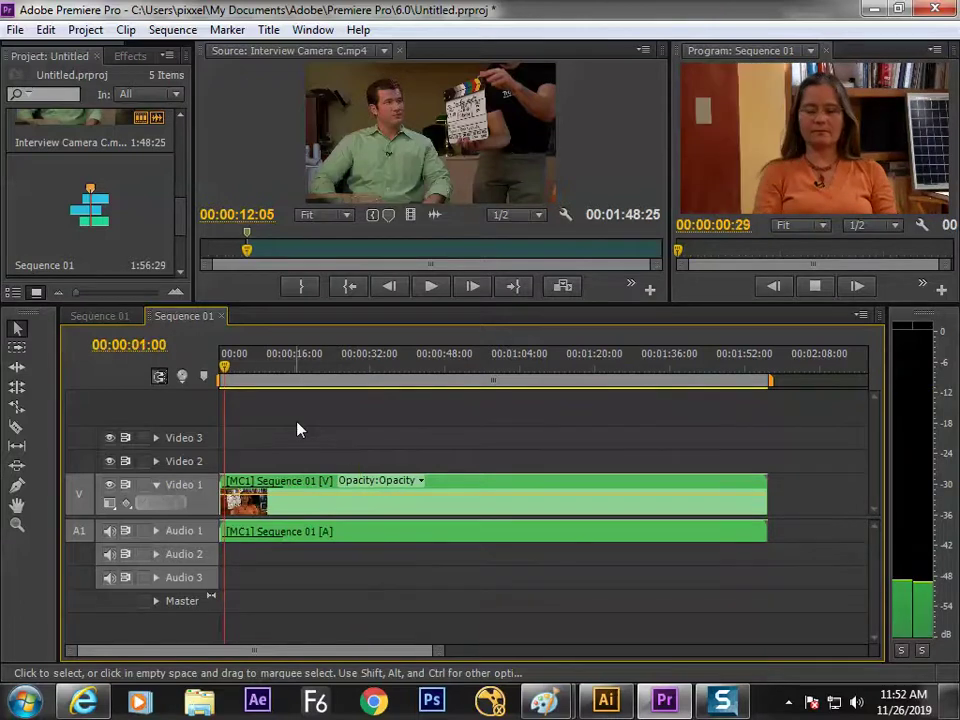
click(309, 515)
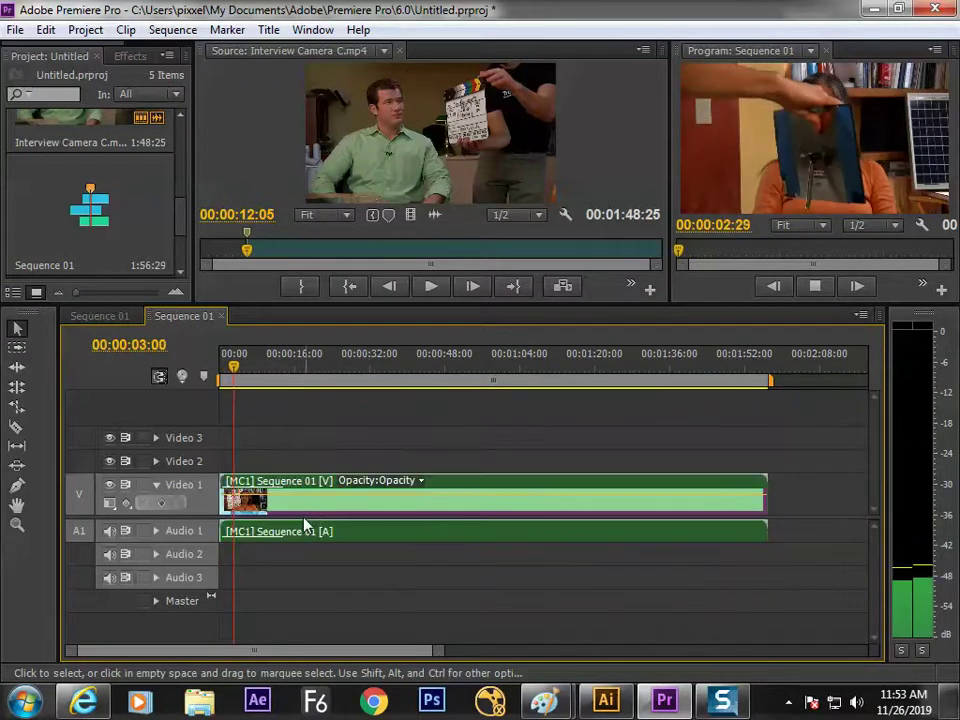
key(3)
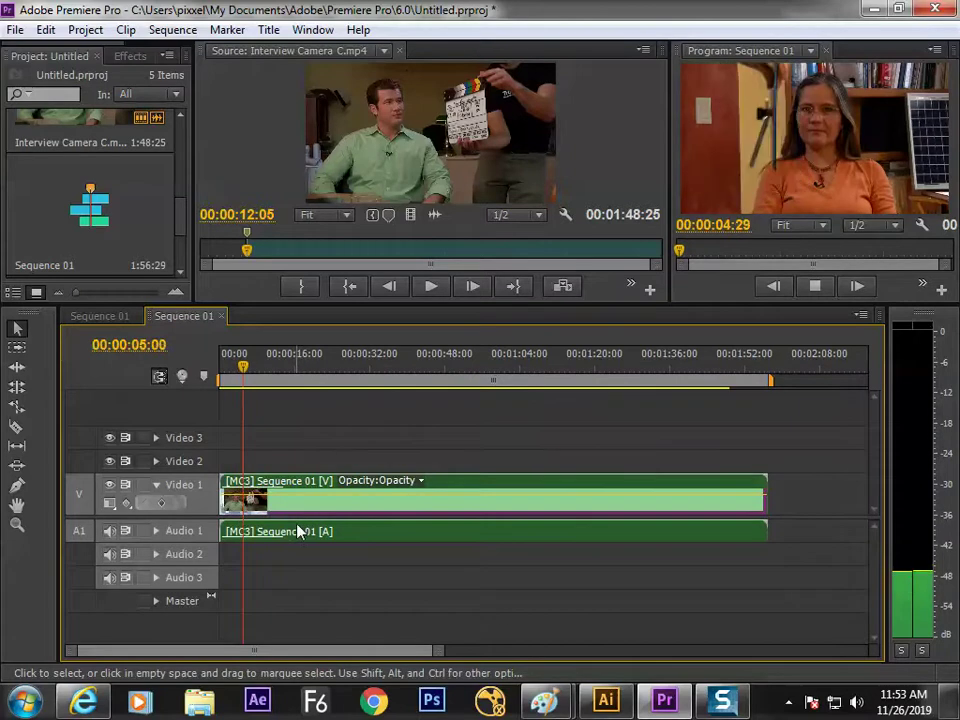
key(1)
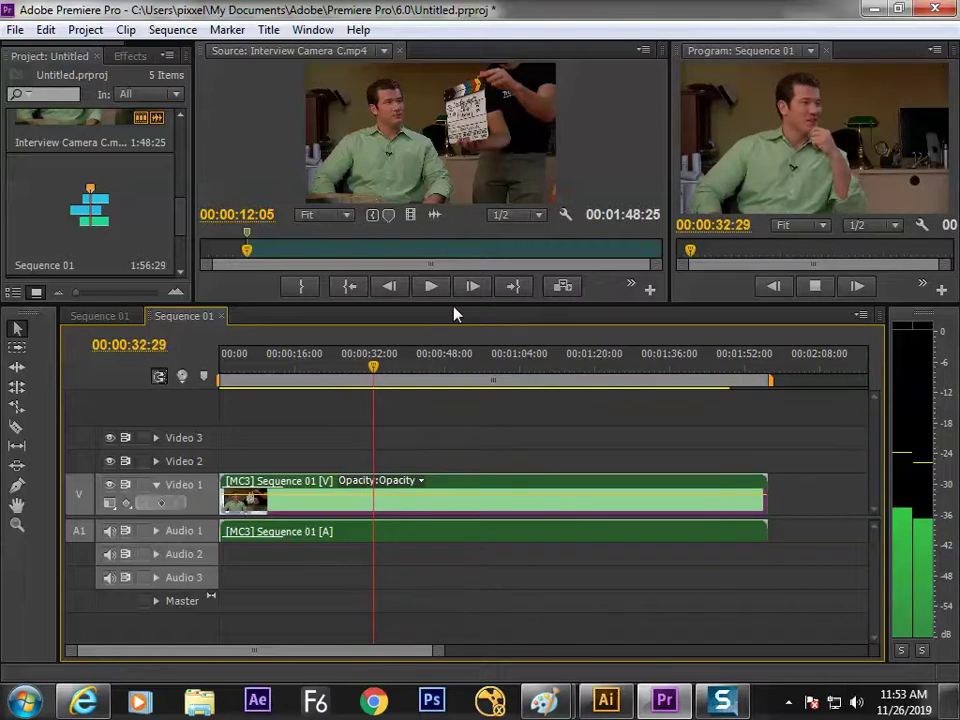
- Shuttle playback back and forth to find the start of the usable interview, and park the playhead at 00:00:33:00
key(space)
key(space)
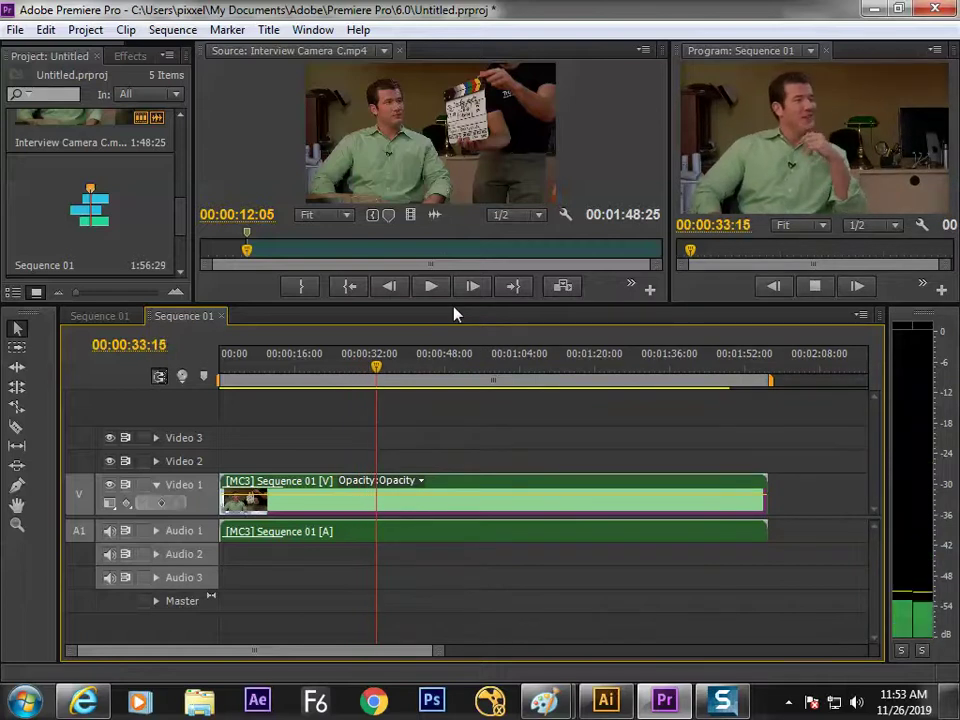
key(space)
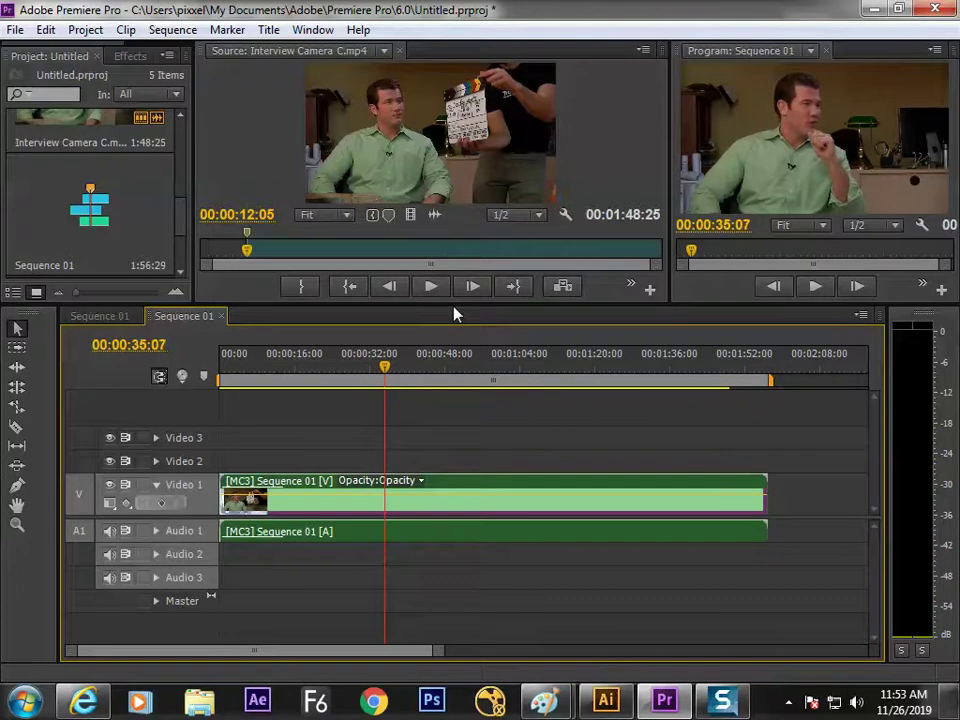
key(j)
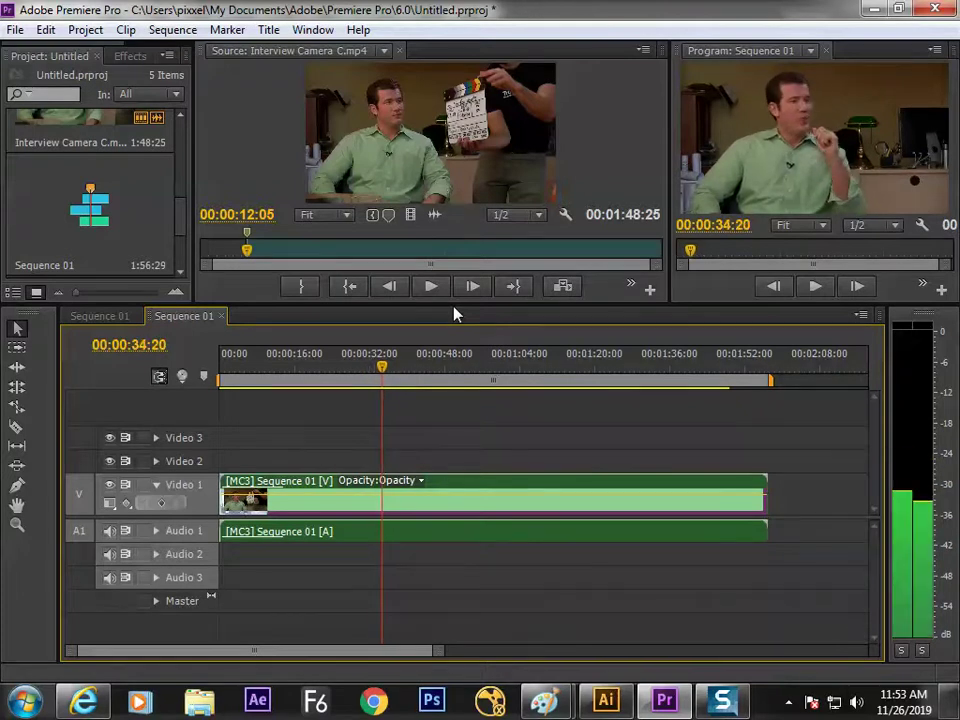
key(space)
key(j)
key(l)
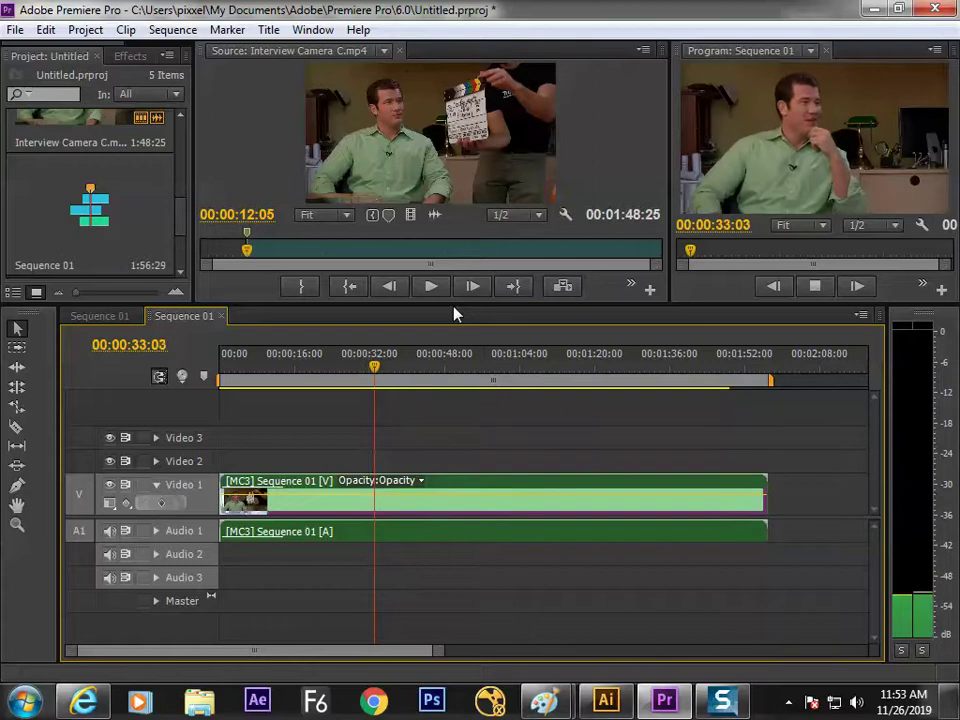
key(j)
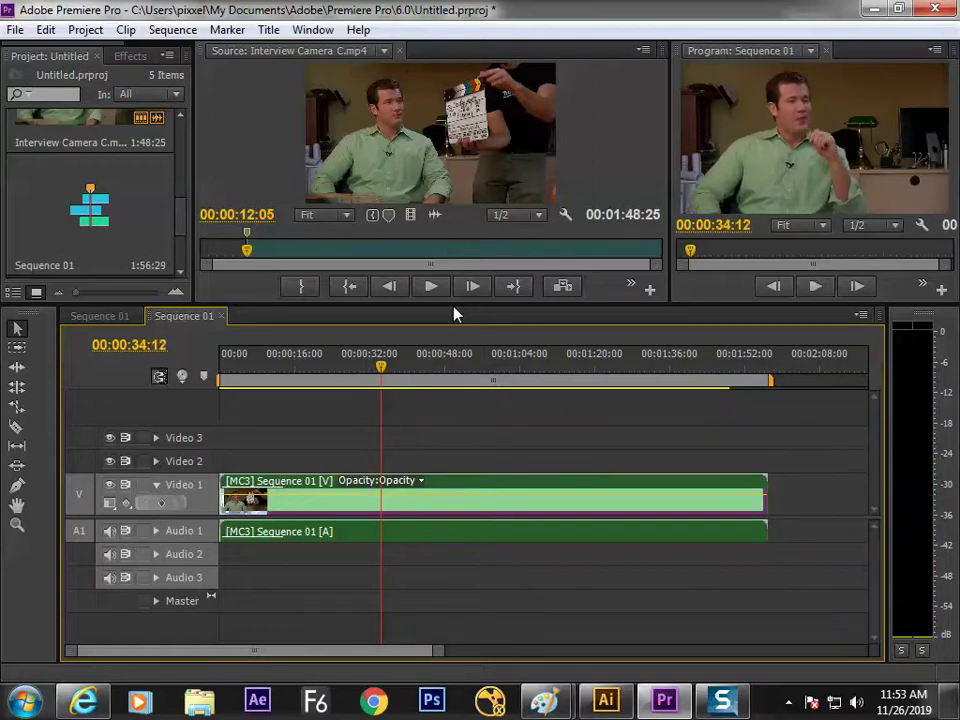
key(space)
key(j)
key(l)
key(j)
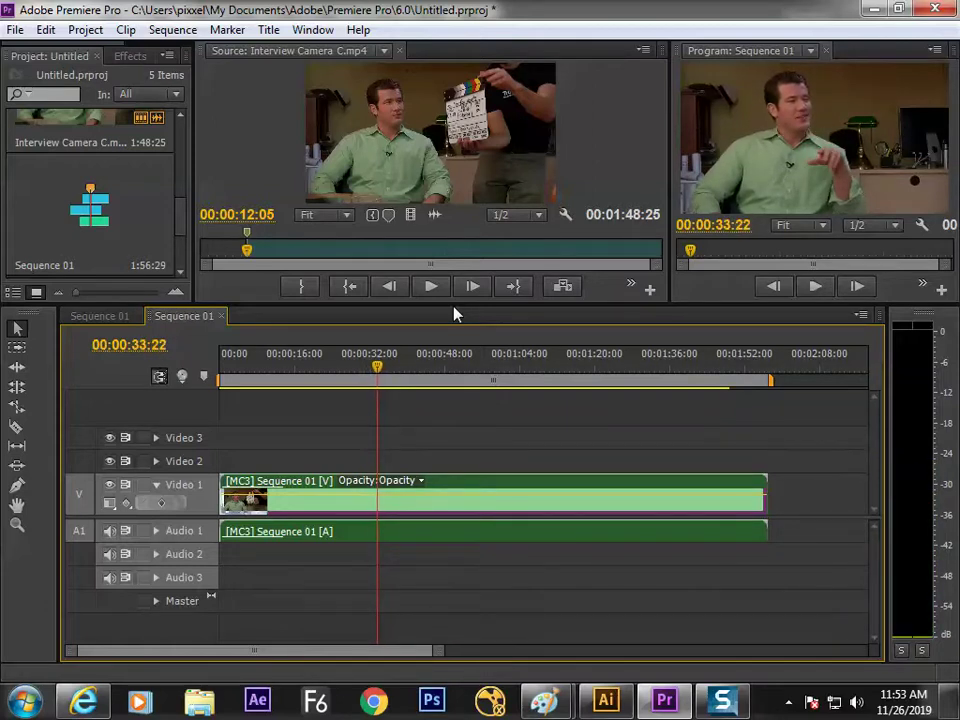
key(space)
key(j)
key(l)
key(space)
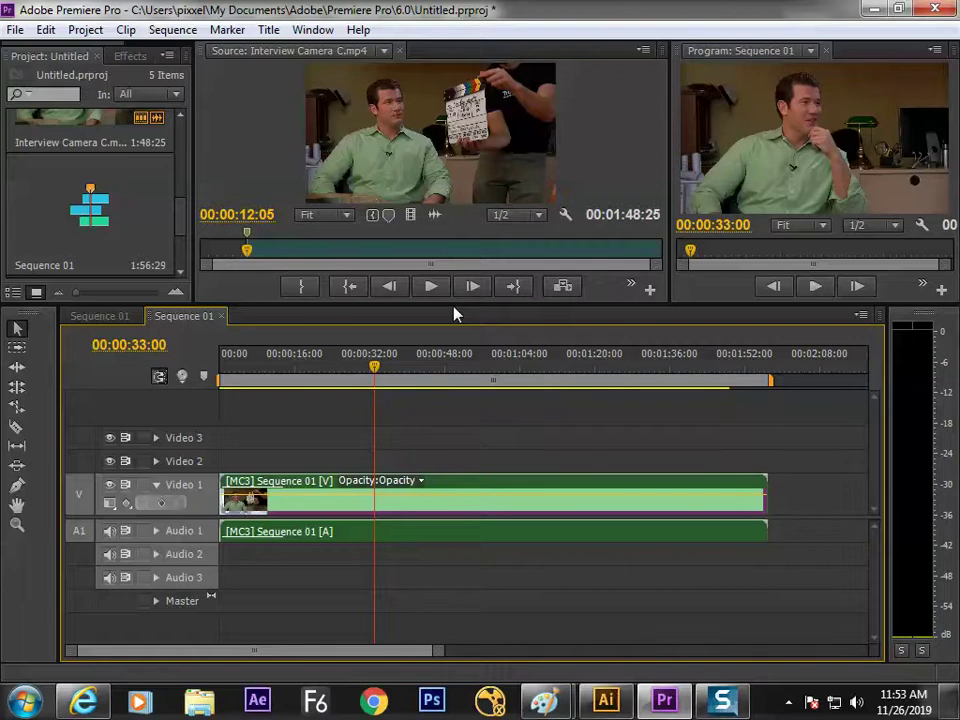
- Split the clip at 00:00:33:00, ripple-delete the part before the cut, and return the playhead to the sequence start
key(ctrl+k)
click(321, 506)
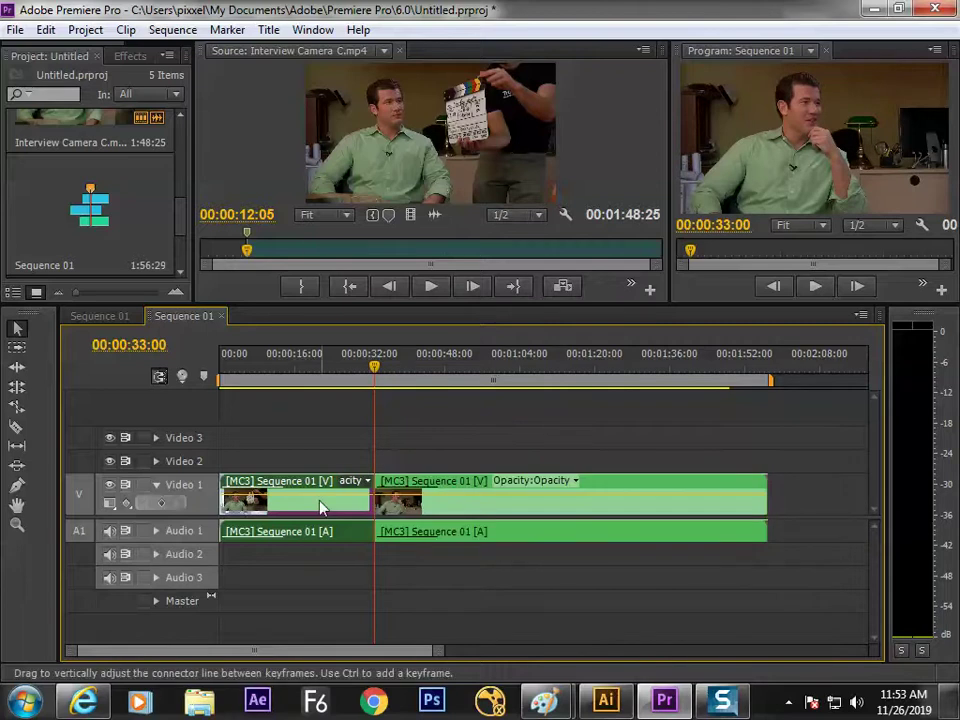
key(shift+Delete)
key(Home)
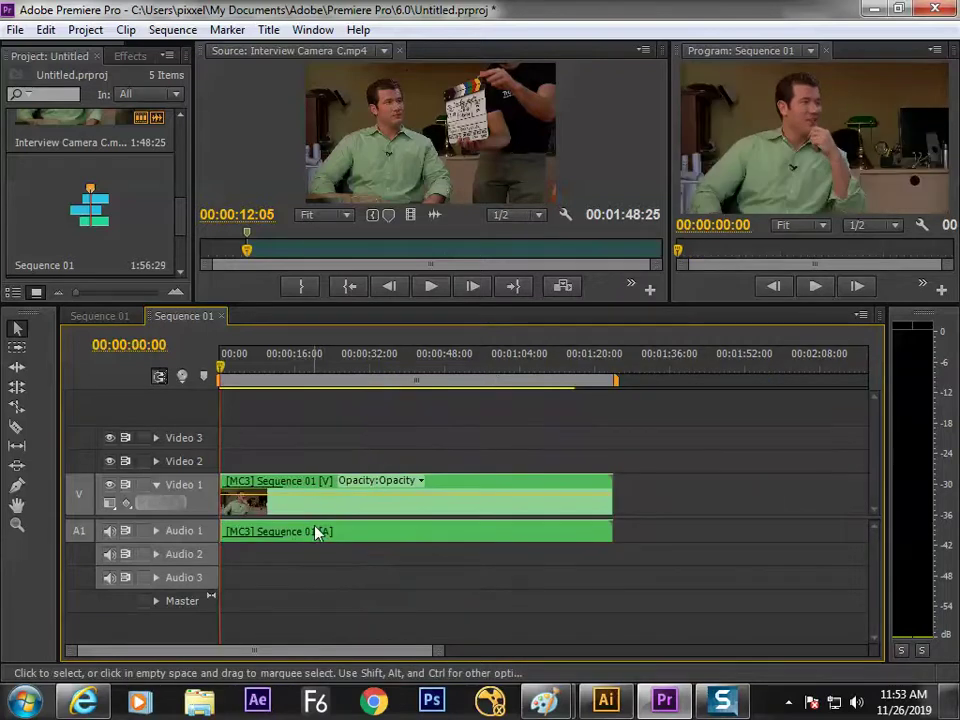
- Play the sequence from the start, split the clip at 00:00:07:01, and switch the part after the cut to Camera 1
key(space)
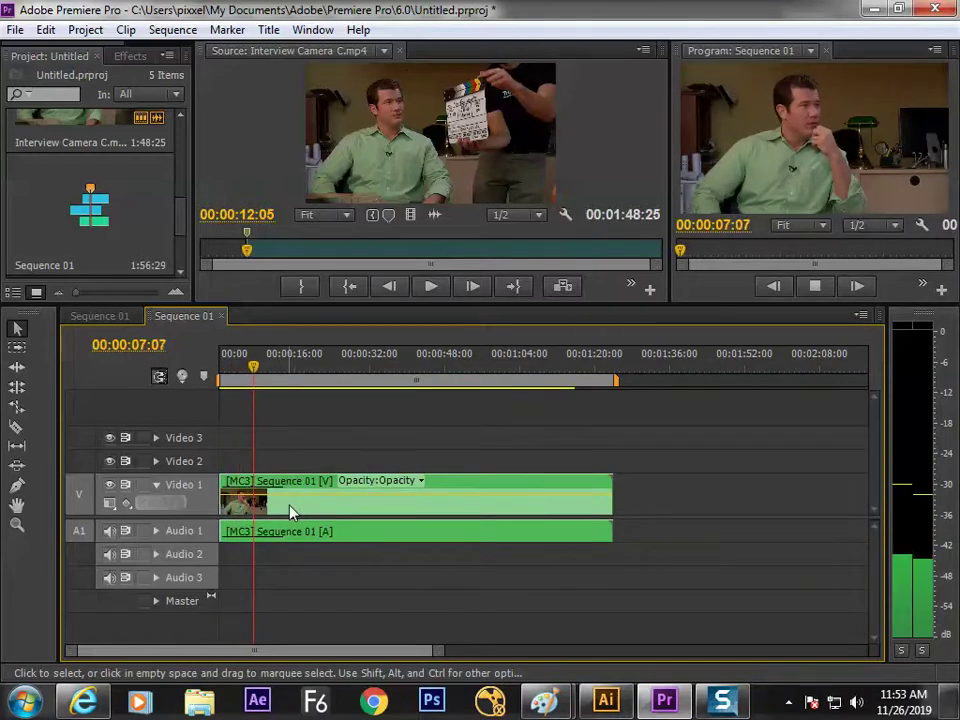
key(space)
key(j)
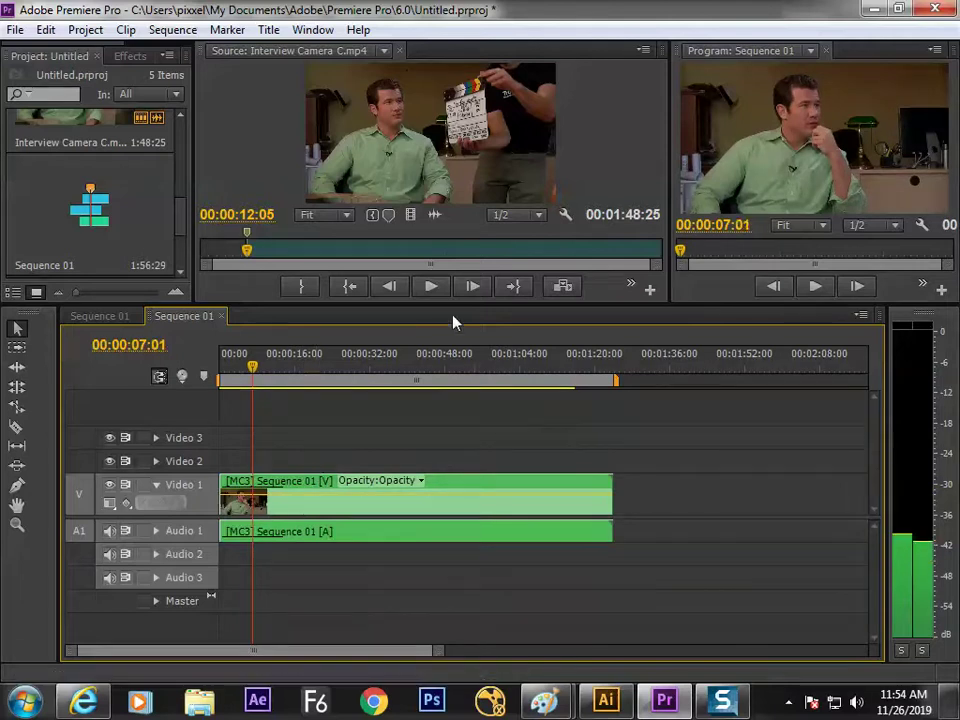
key(ctrl+k)
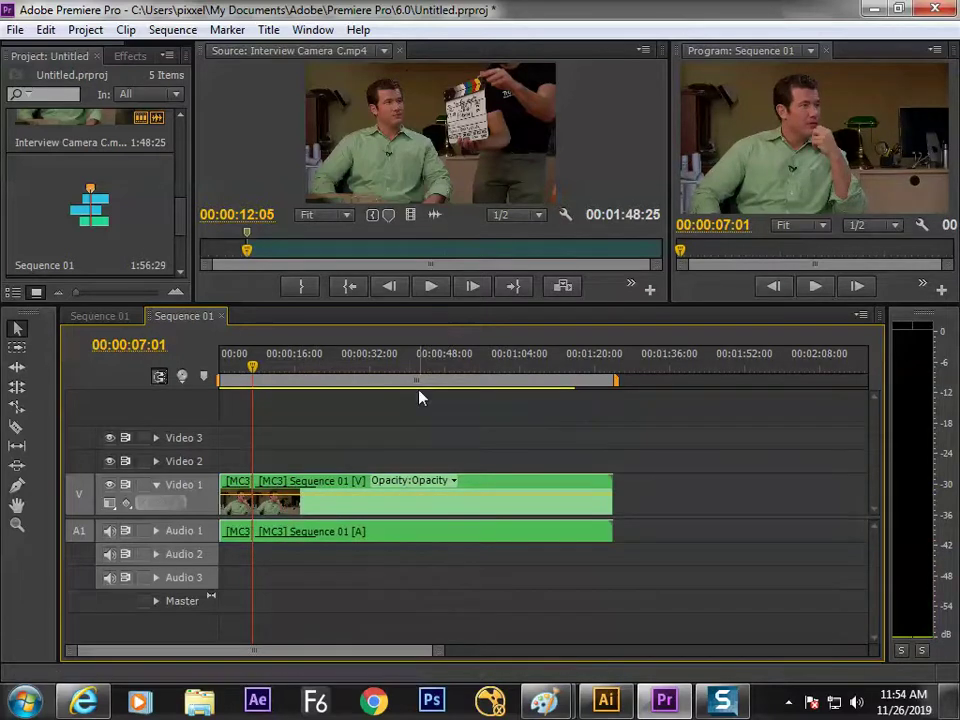
key(1)
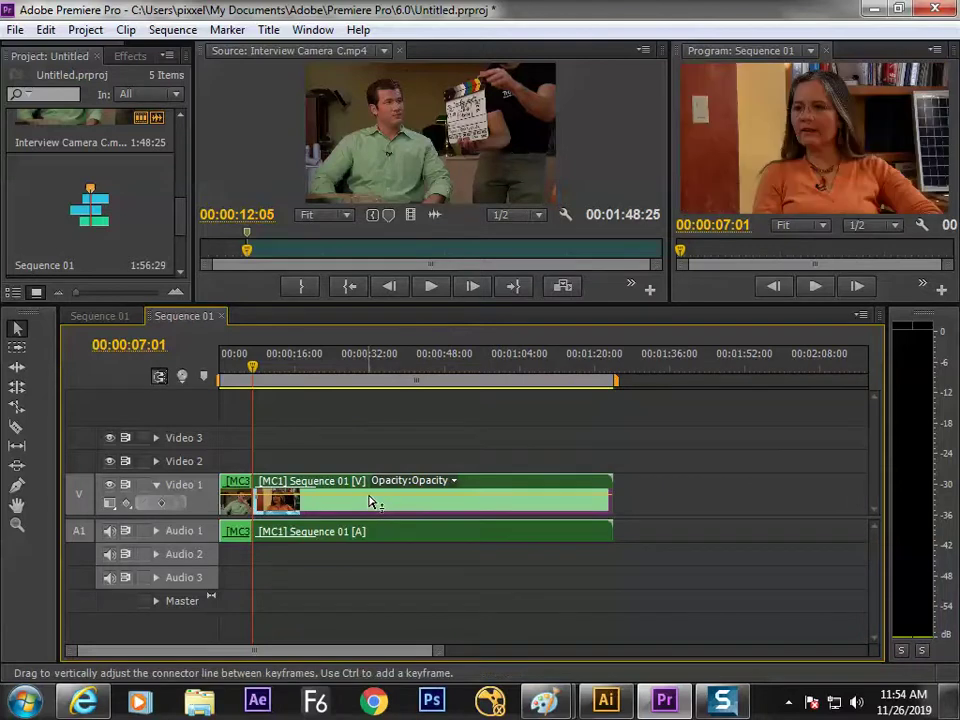
- Play onward from 00:00:07:01 with a full-screen preview and stop the playhead at 00:00:38:29
key(space)
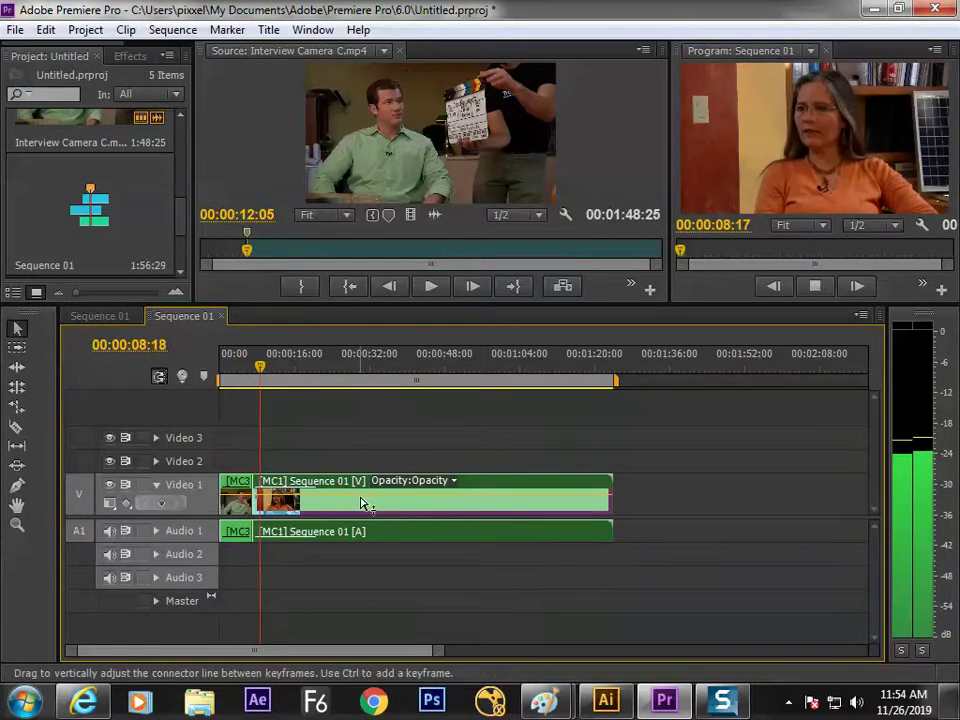
key(space)
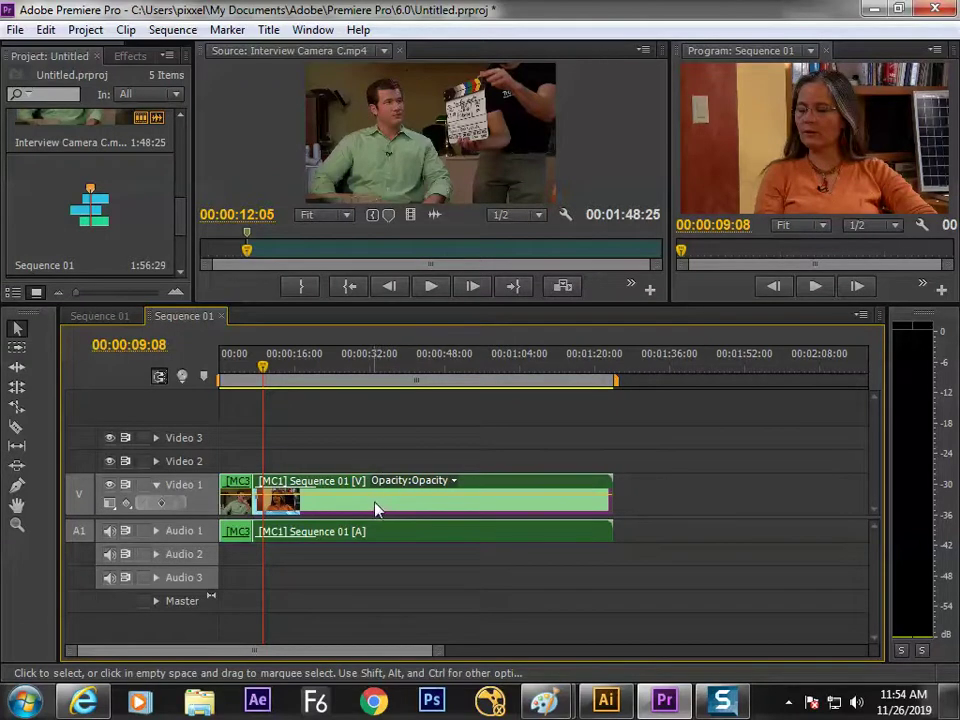
key(space)
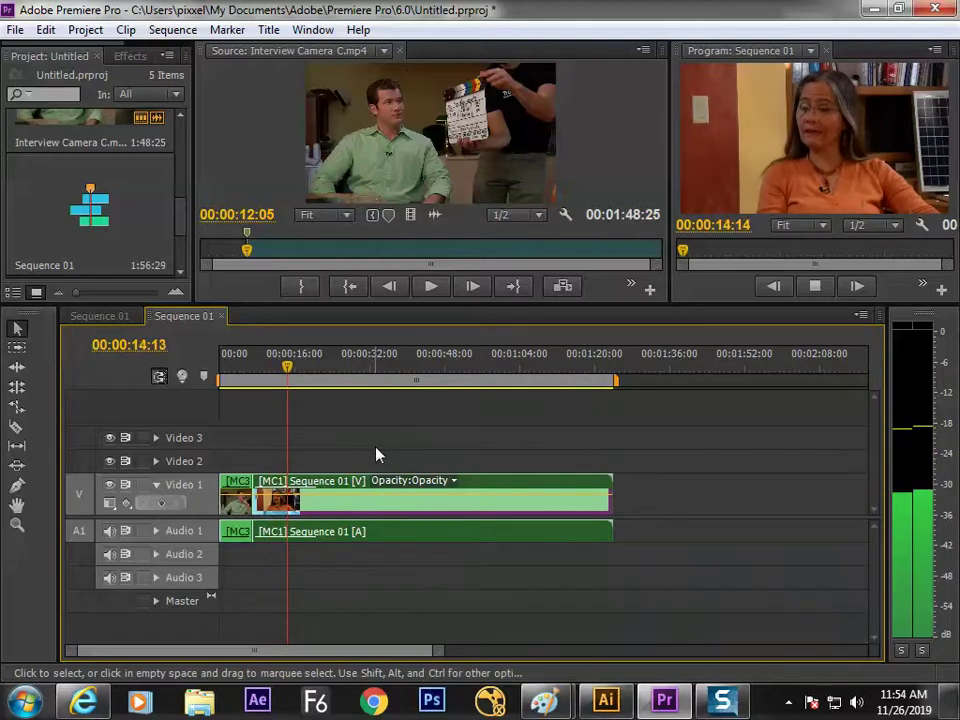
key(=)
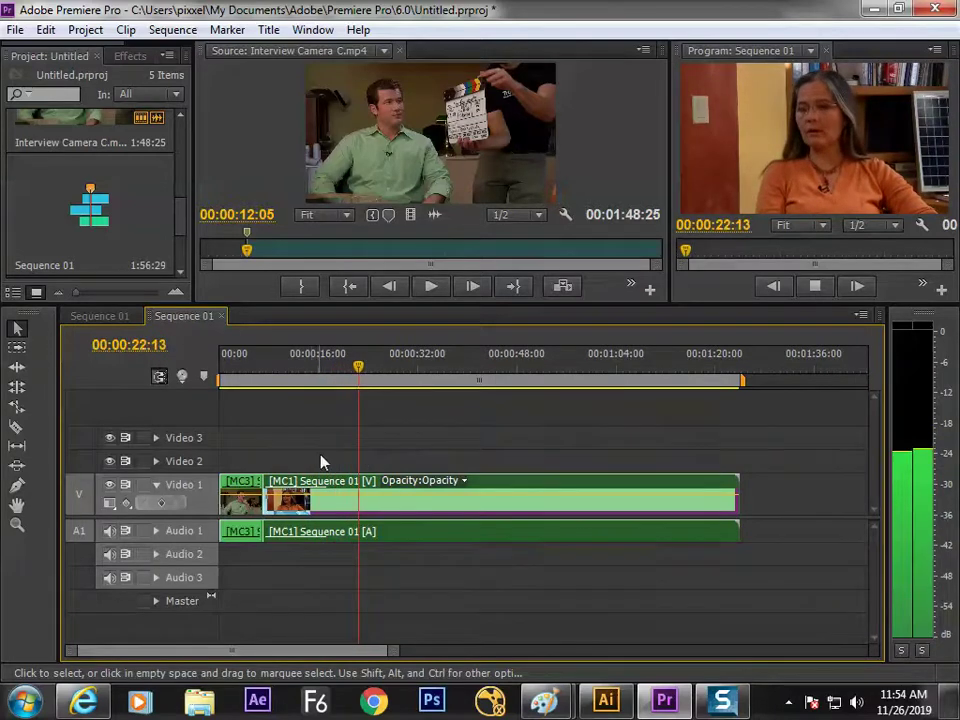
key(ctrl+grave)
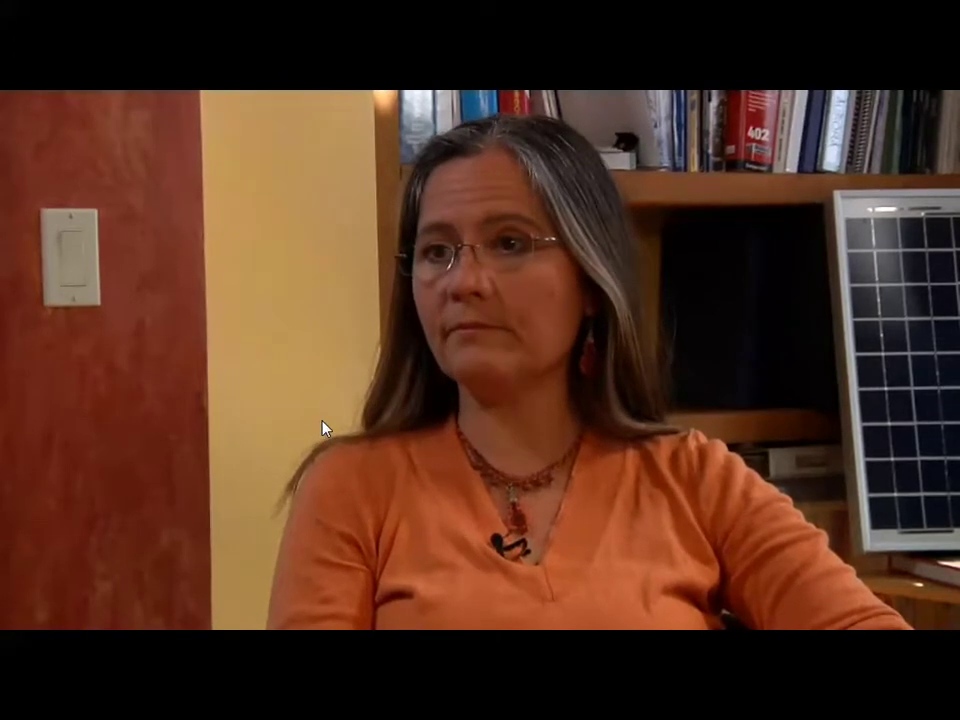
key(Escape)
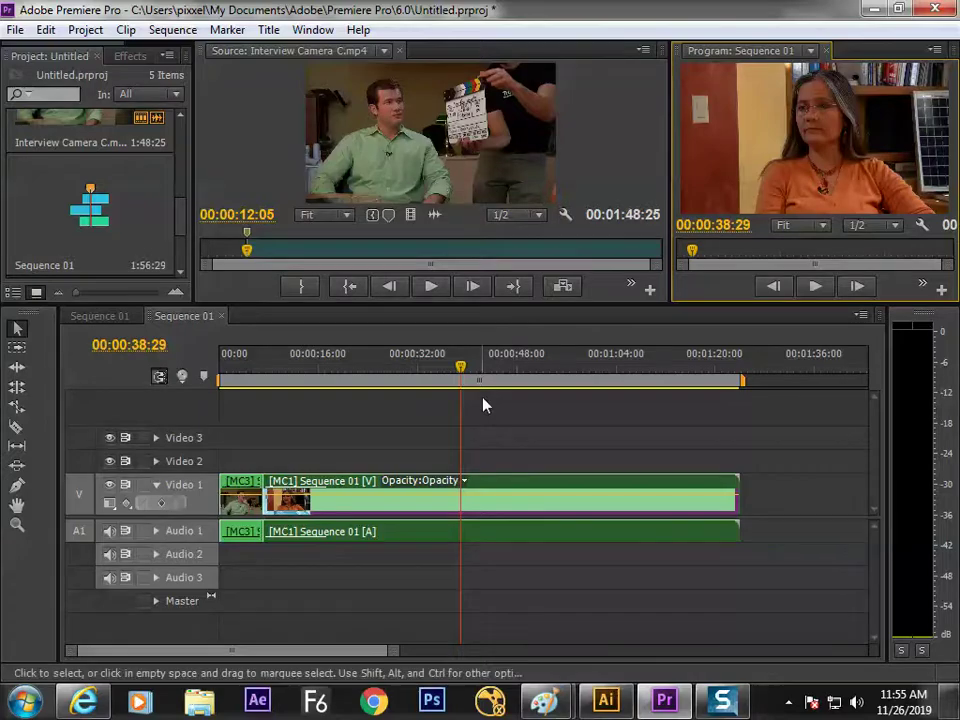
- Split the Camera 1 clip at 00:00:38:29 and switch the part after the cut to Camera 3
click(487, 502)
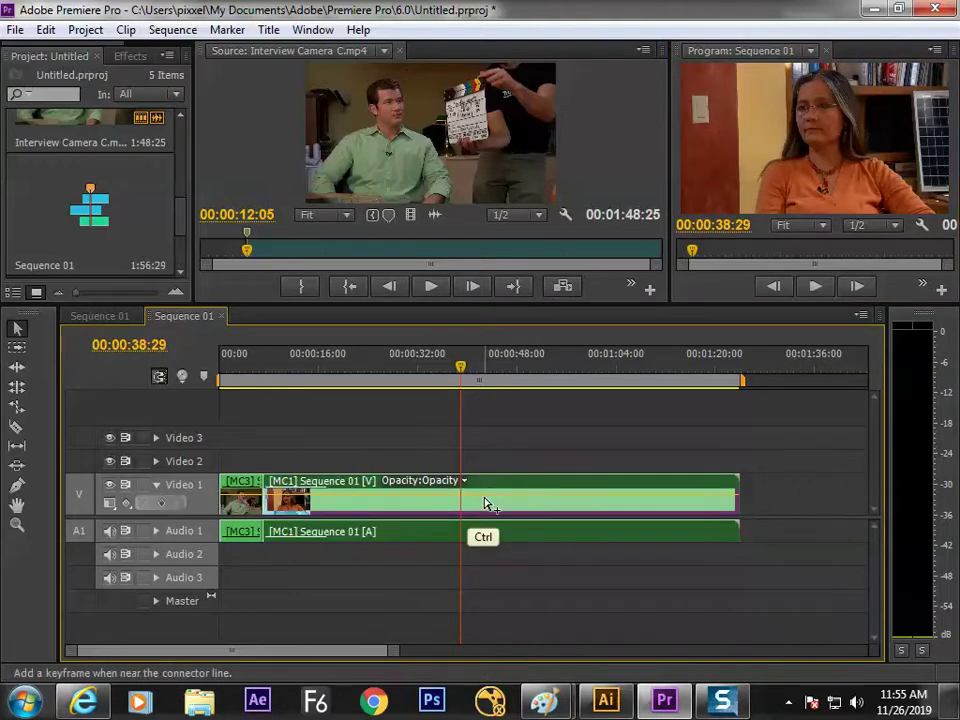
key(ctrl+k)
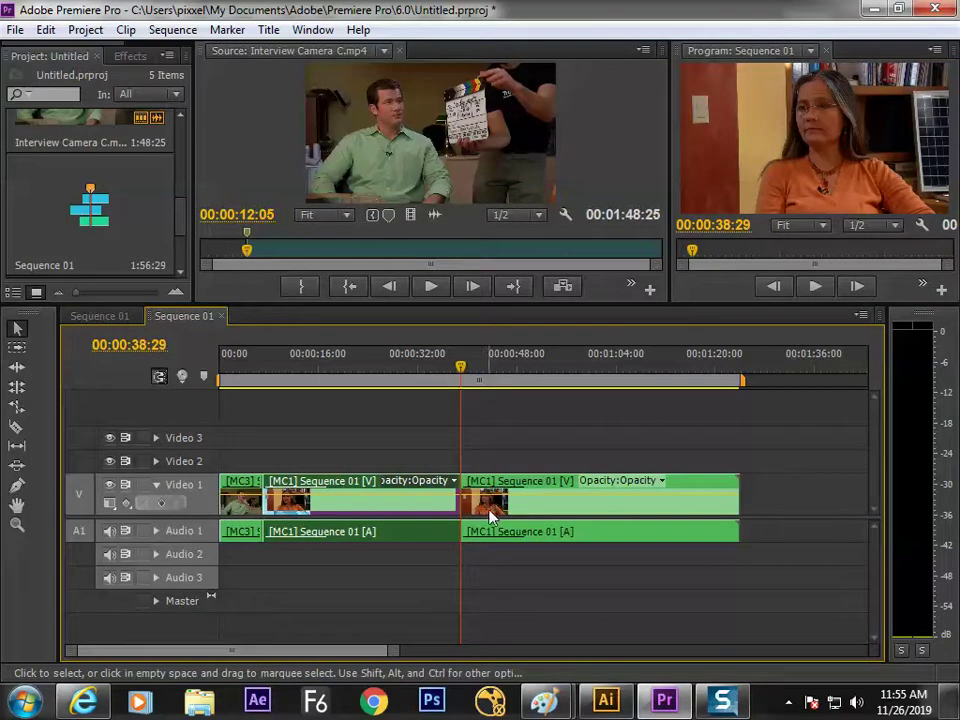
key(3)
click(492, 495)
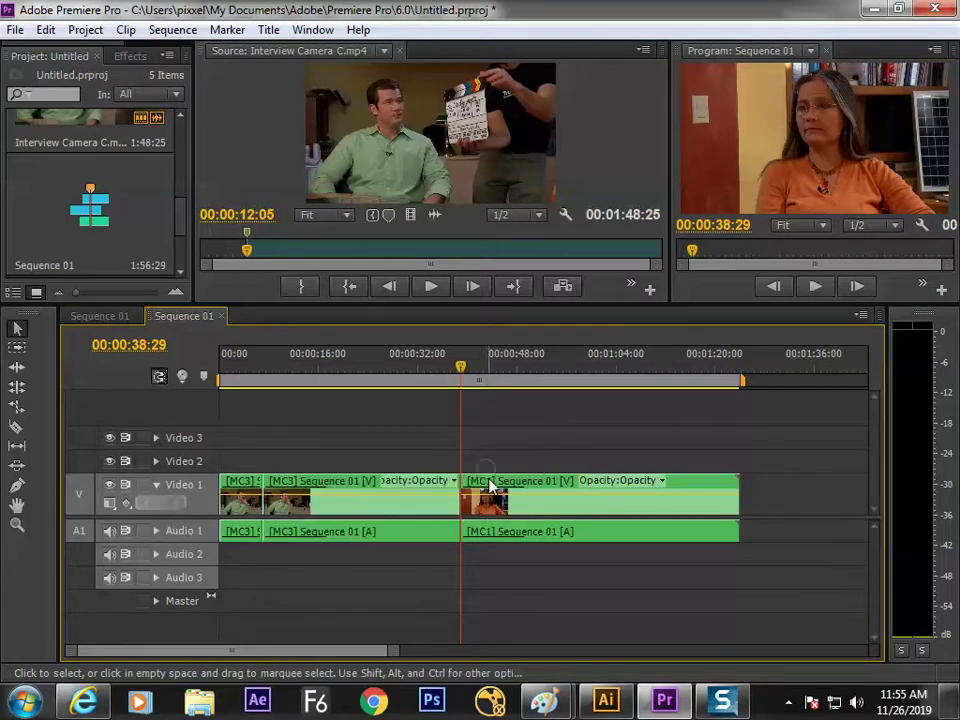
key(3)
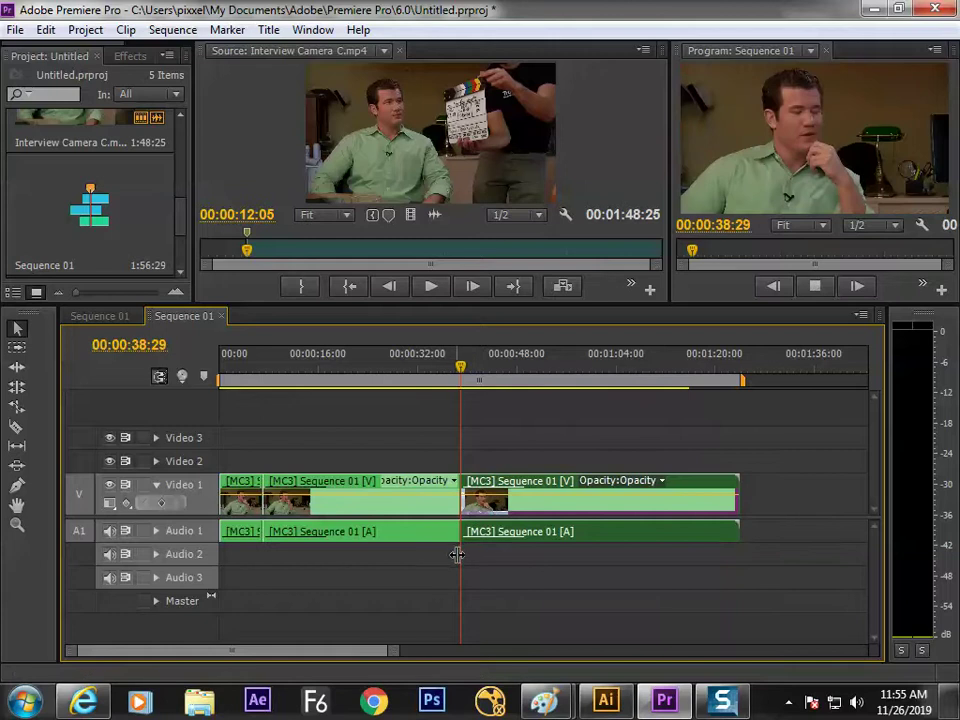
- Switch the middle segment between 00:00:07:01 and 00:00:38:29 back to Camera 1
key(space)
click(392, 376)
click(403, 506)
key(1)
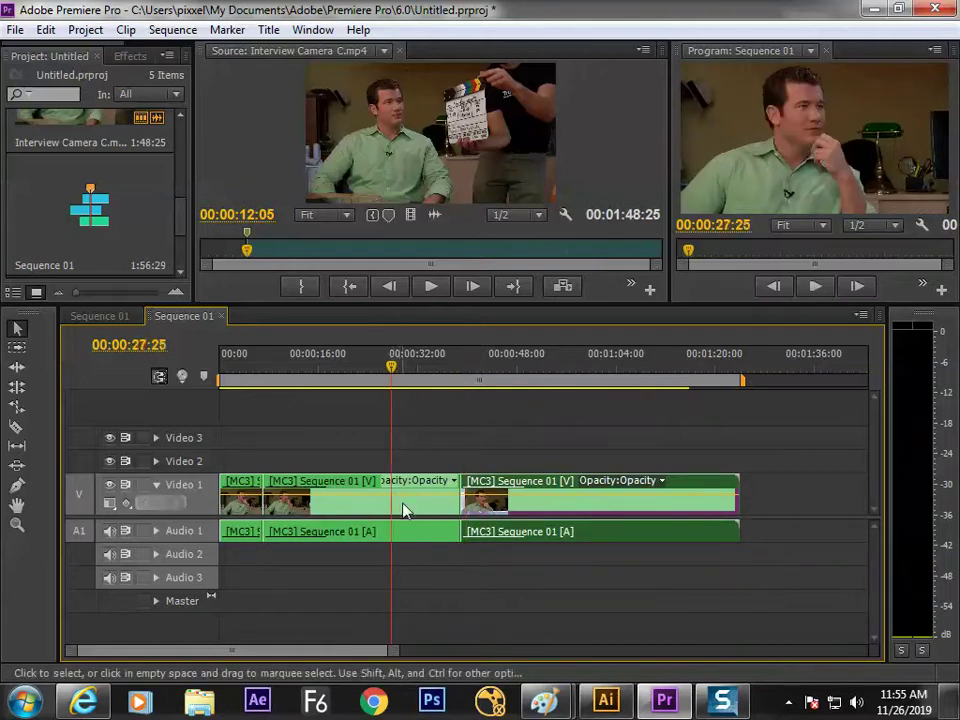
- Play the final Camera 3 segment from near its start, and step back frame by frame to park the playhead at 00:00:45:12
click(463, 376)
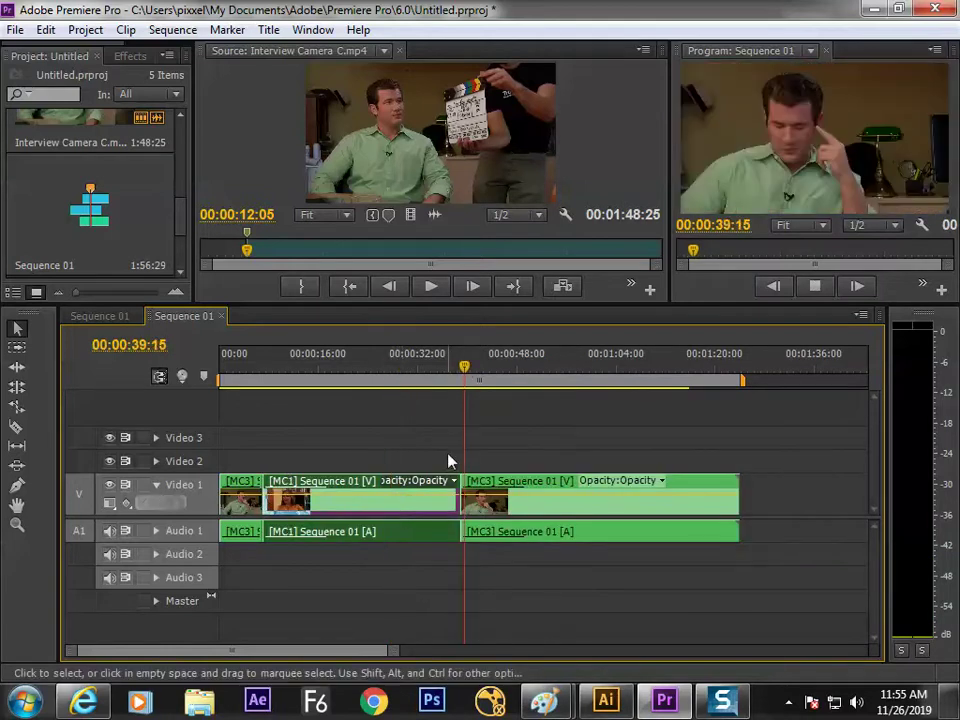
key(space)
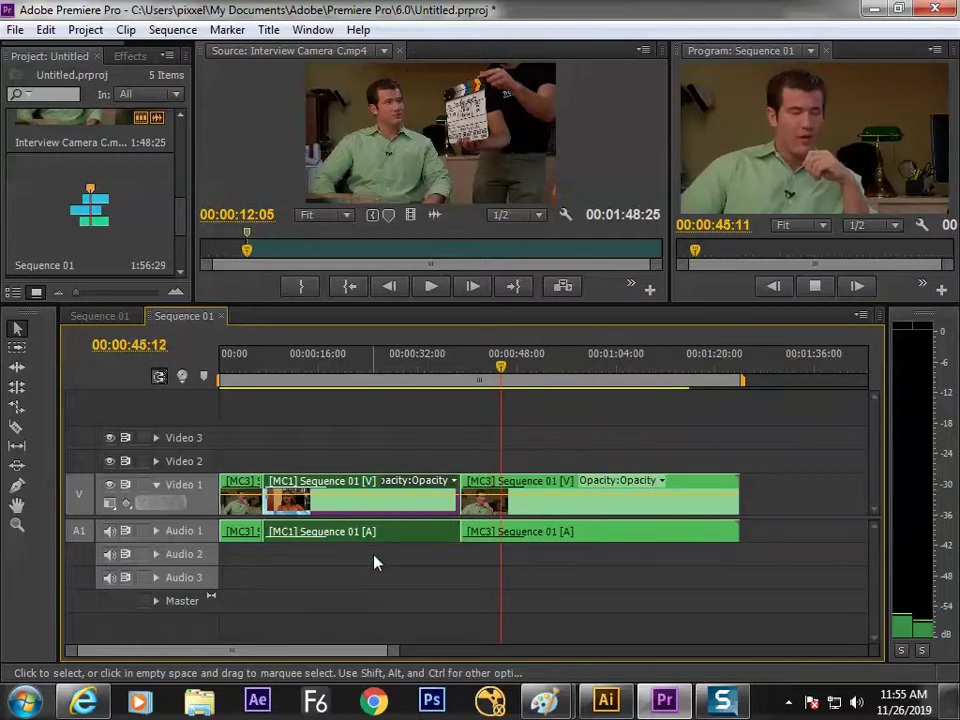
key(space)
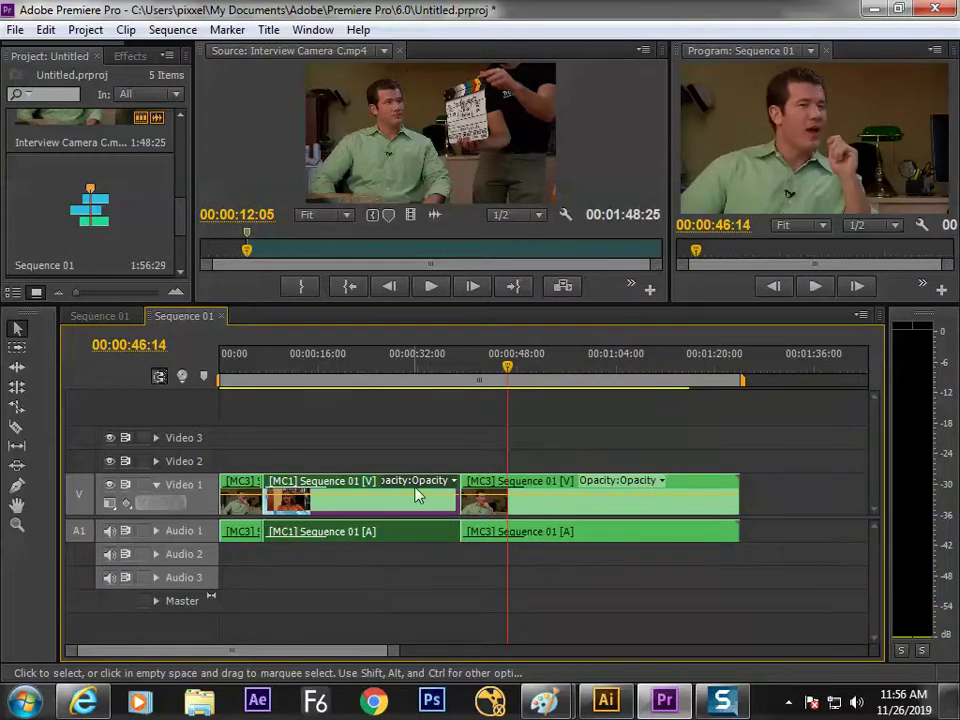
key(Left)
key(Left)
key(Left)
key(Left)
key(Left)
key(Left)
key(Left)
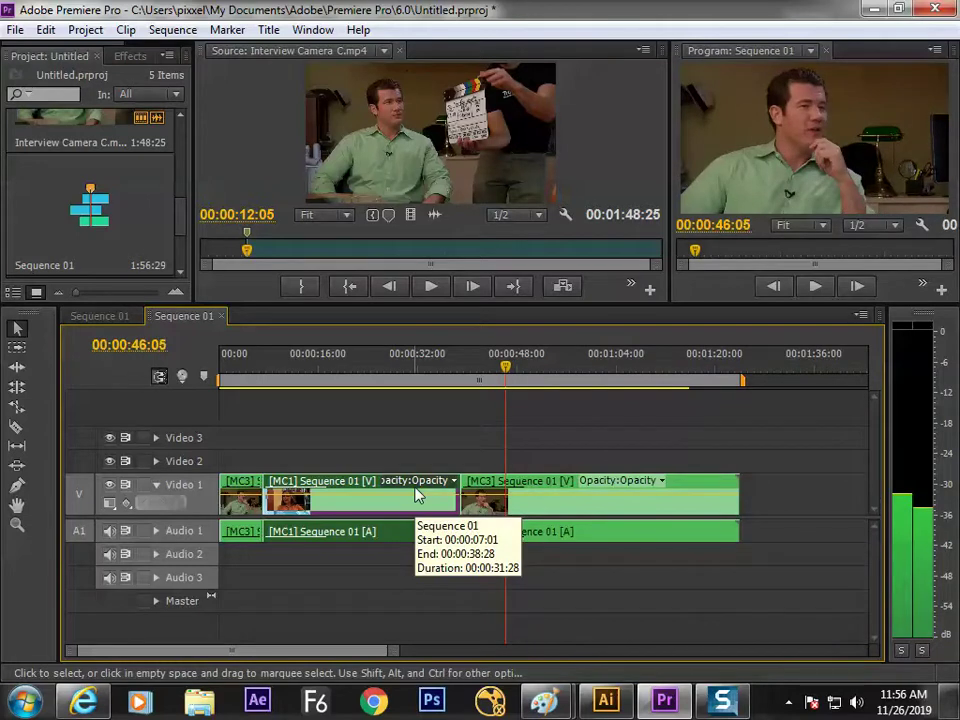
key(Left)
key(Left)
key(Left)
key(Left)
key(Left)
key(Left)
key(Left)
key(Left)
key(Left)
key(Left)
key(Left)
key(Left)
key(Left)
key(Left)
key(Left)
key(Left)
key(Left)
key(Left)
key(Left)
key(Left)
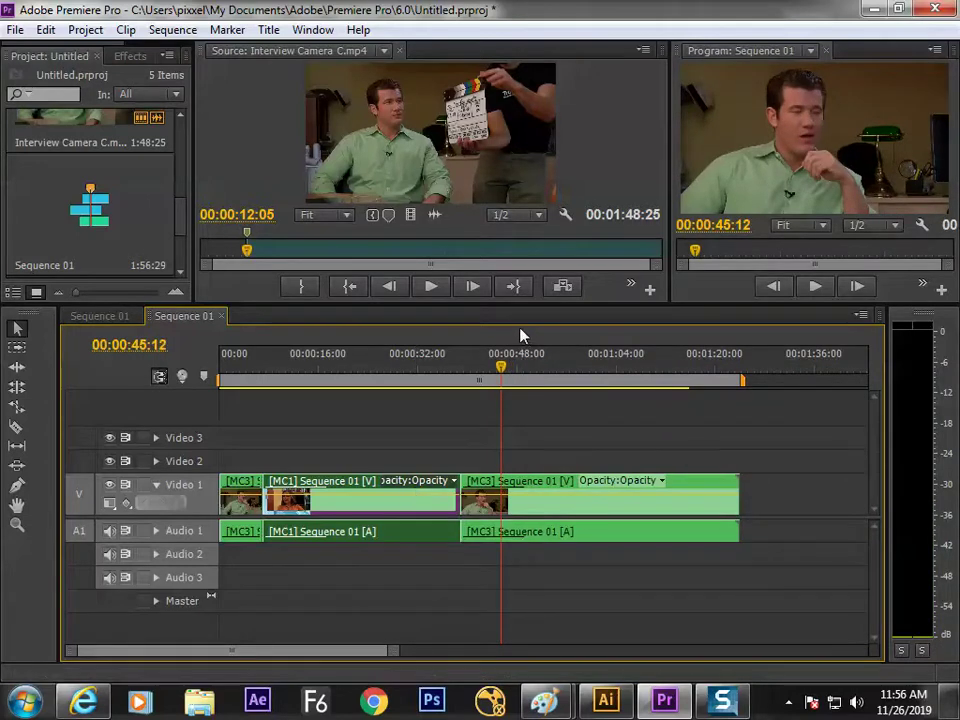
- Split the final Camera 3 segment at 00:00:45:12 and ripple-delete the portion before the cut
key(ctrl+k)
click(480, 510)
key(shift+Delete)
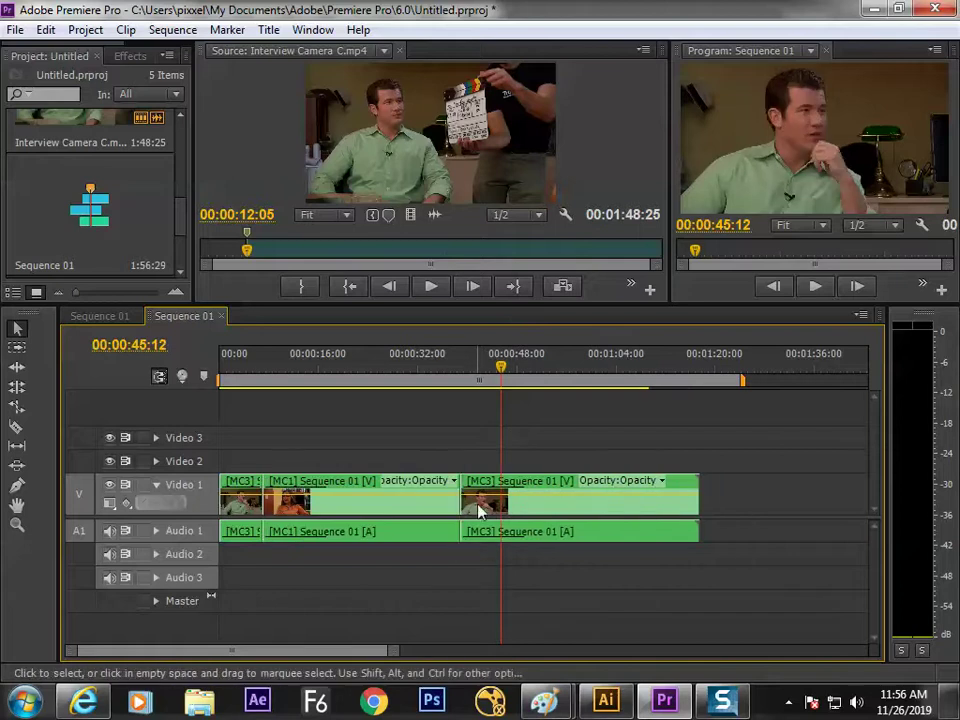
- Play from the start of the final Camera 3 segment and split it at 00:00:46:26
key(Up)
key(space)
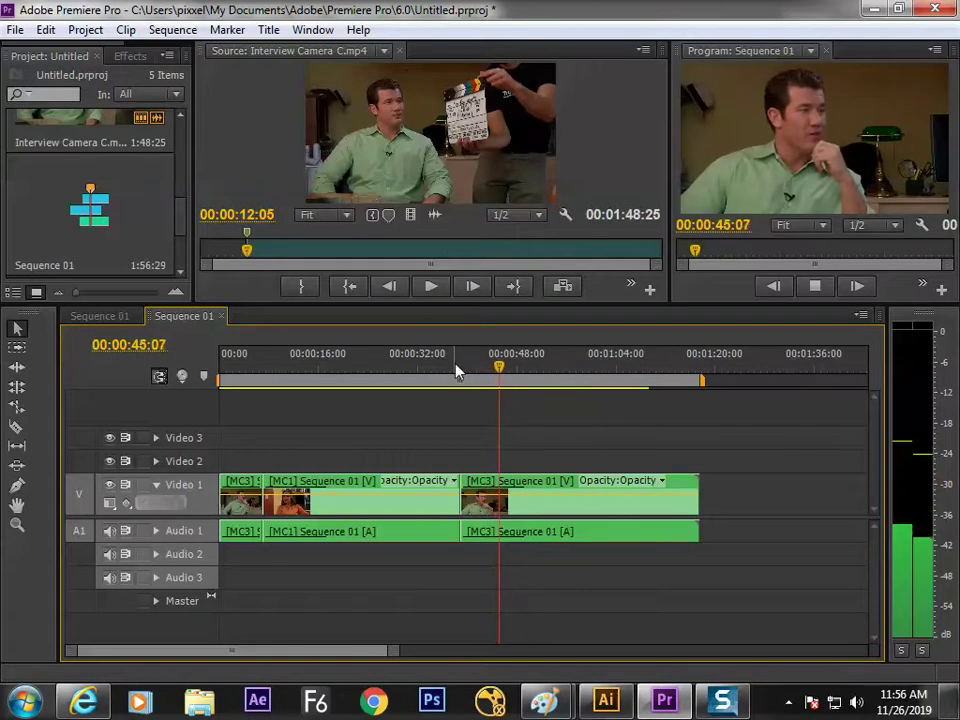
key(space)
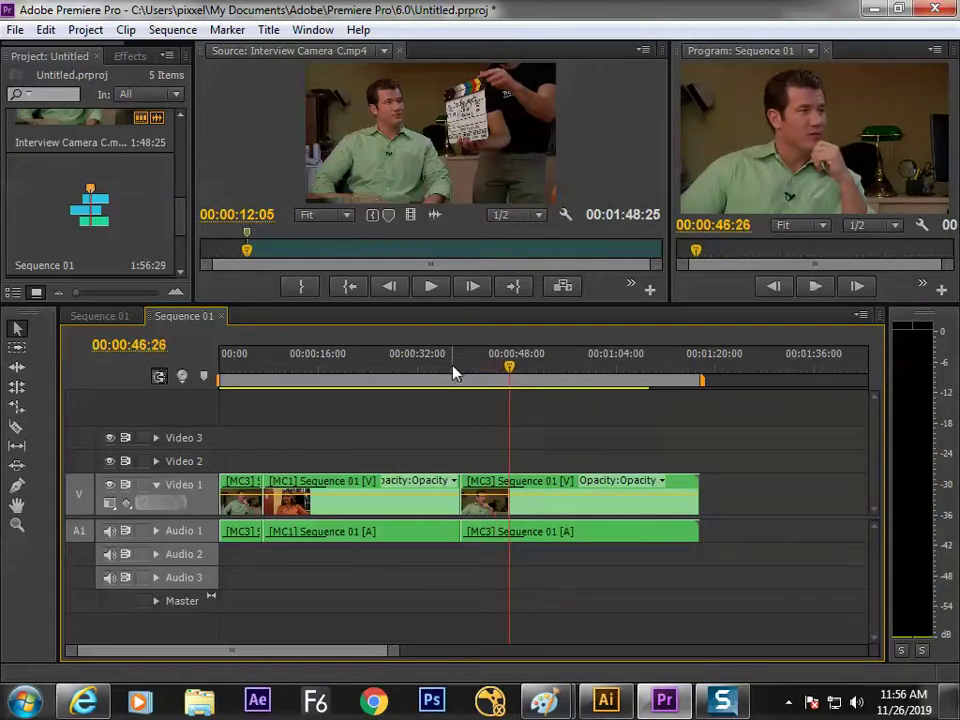
key(ctrl+k)
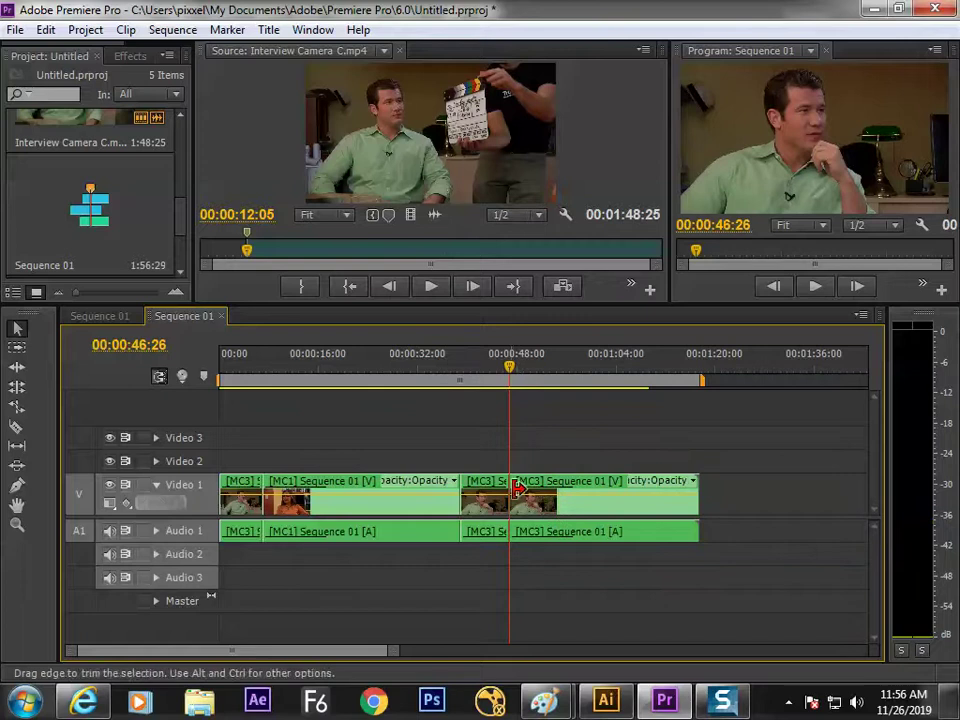
- Switch the segment after the 00:00:46:26 cut to Camera 1 and play it through to 00:01:02:13
key(space)
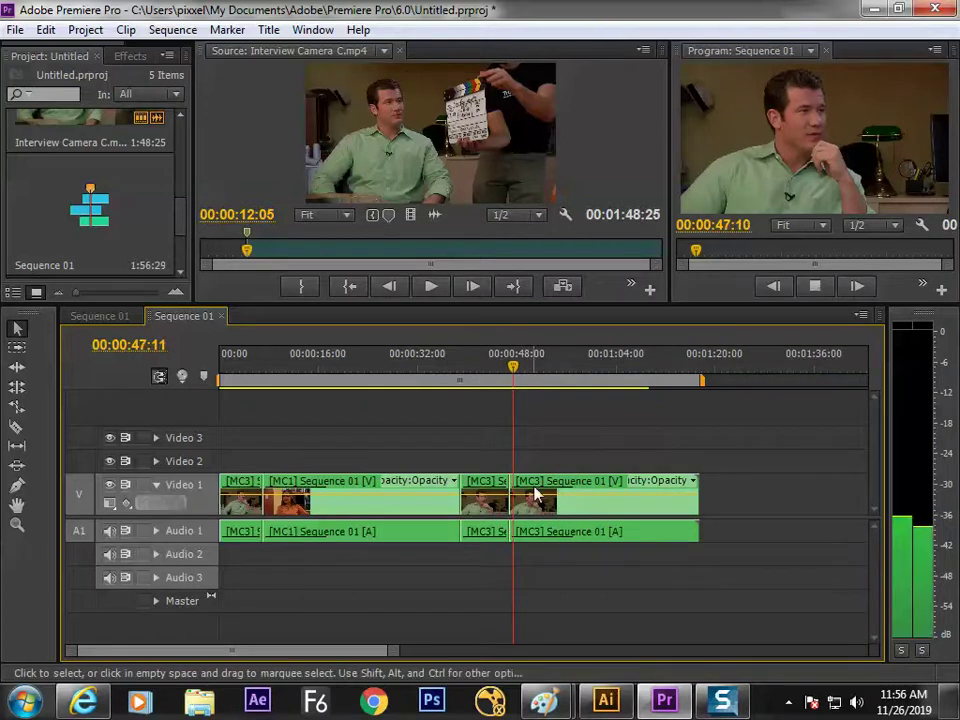
key(space)
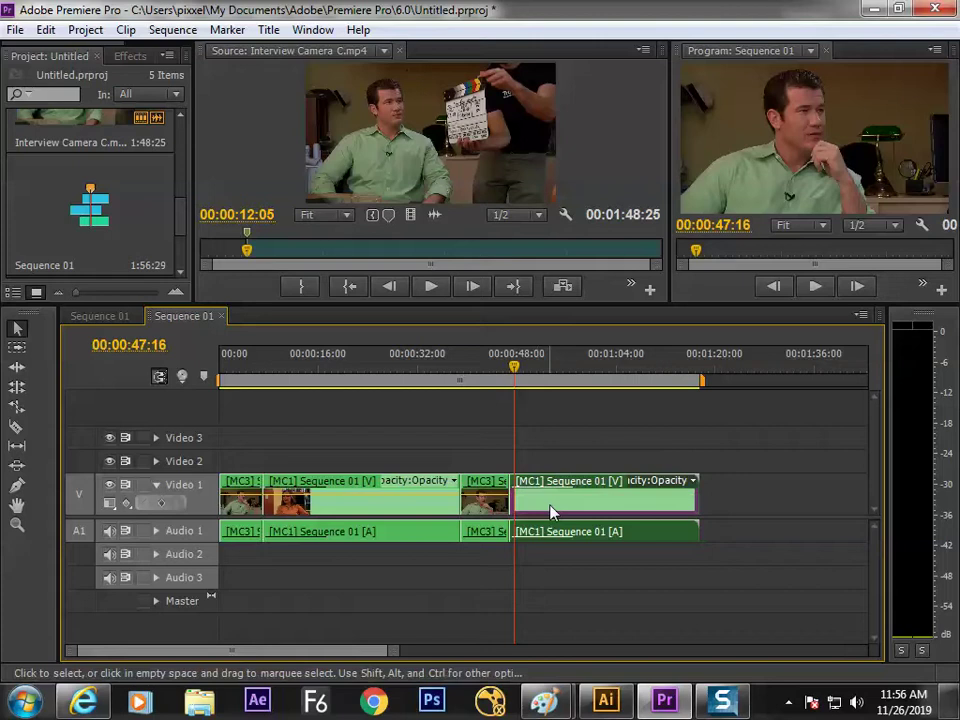
key(1)
key(space)
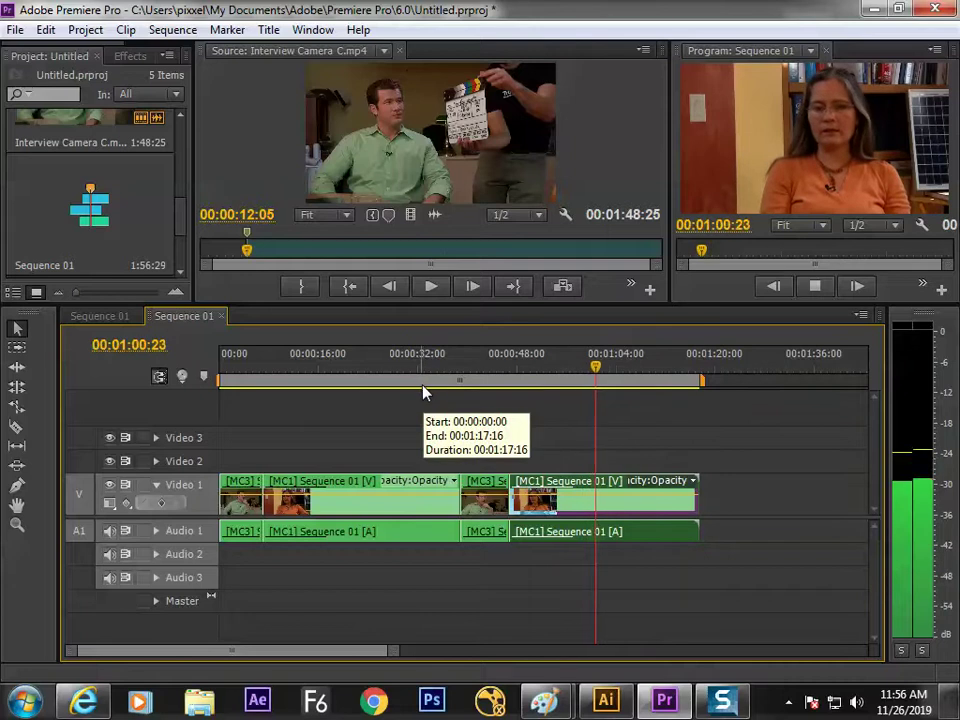
key(space)
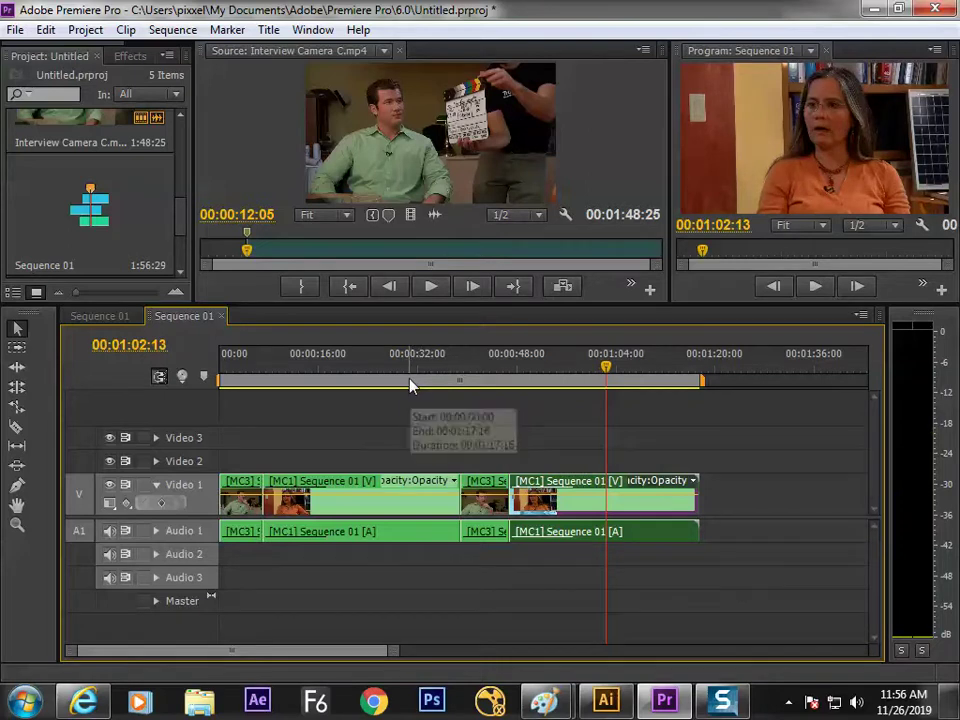
- Split the first Camera 1 segment at 00:00:18:27 and again at 00:00:27:07
click(359, 368)
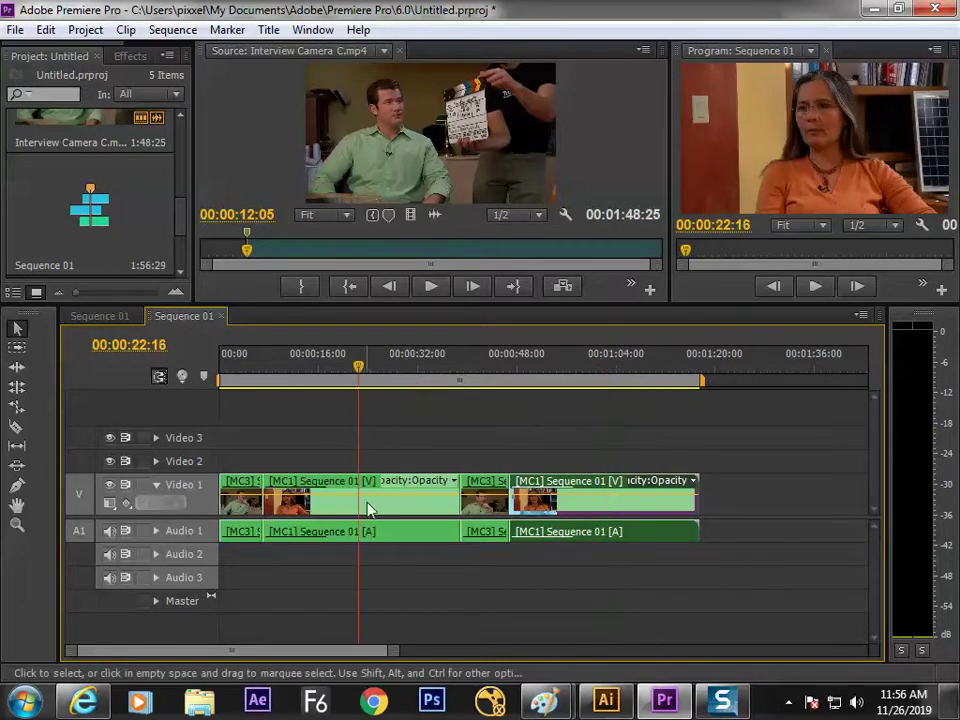
click(338, 372)
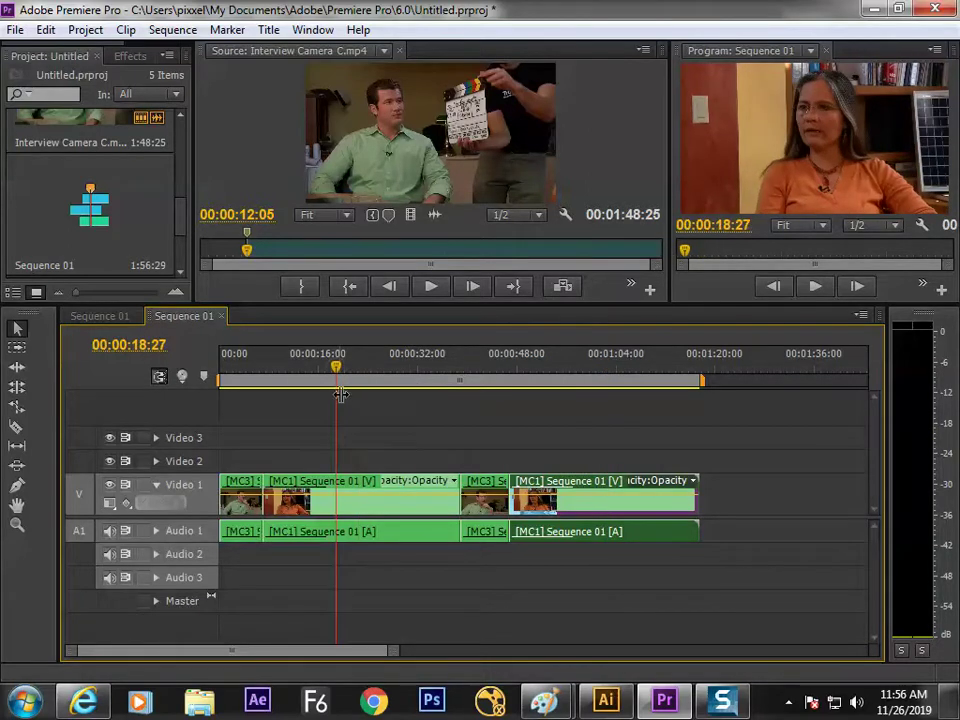
key(ctrl+k)
click(388, 381)
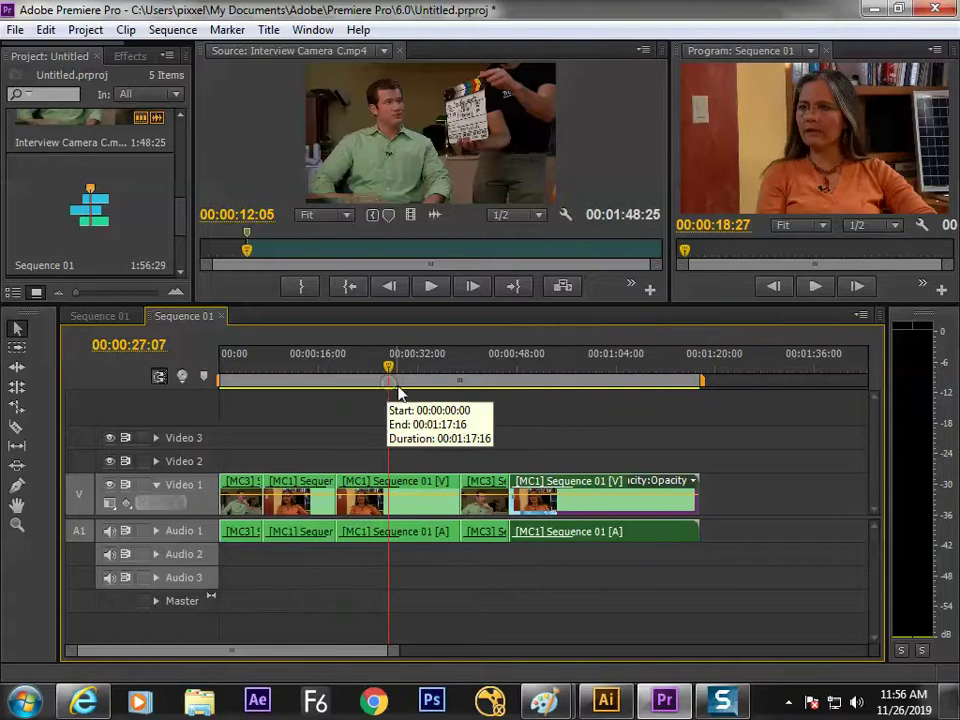
key(ctrl+k)
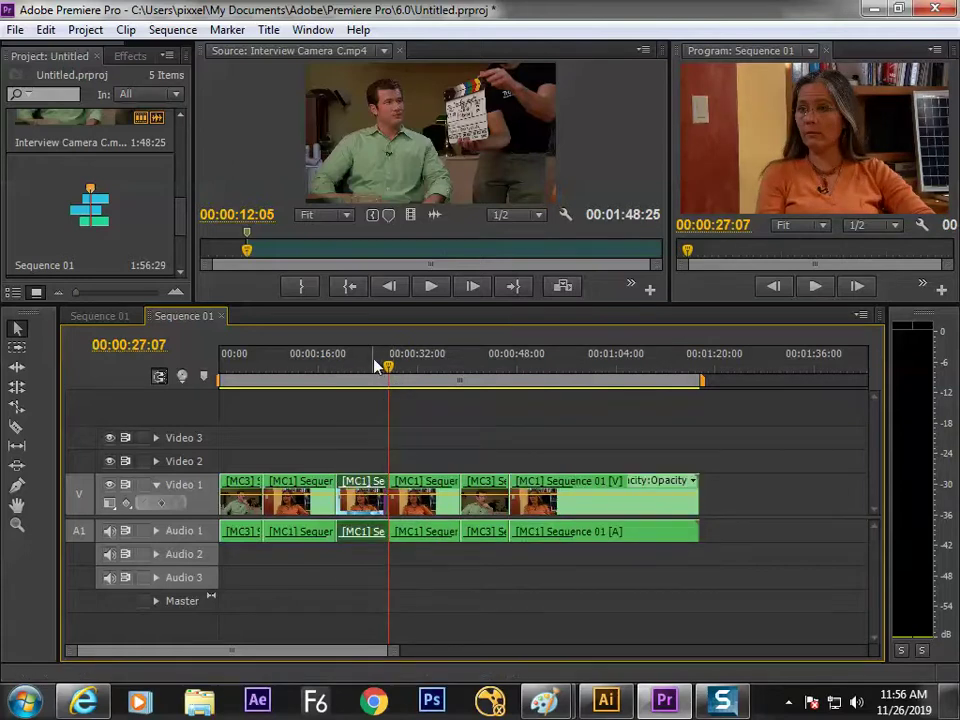
- Switch the segment between 00:00:18:27 and 00:00:27:07 to Camera 2 and play the sequence across it from just before
drag(383, 366, 357, 368)
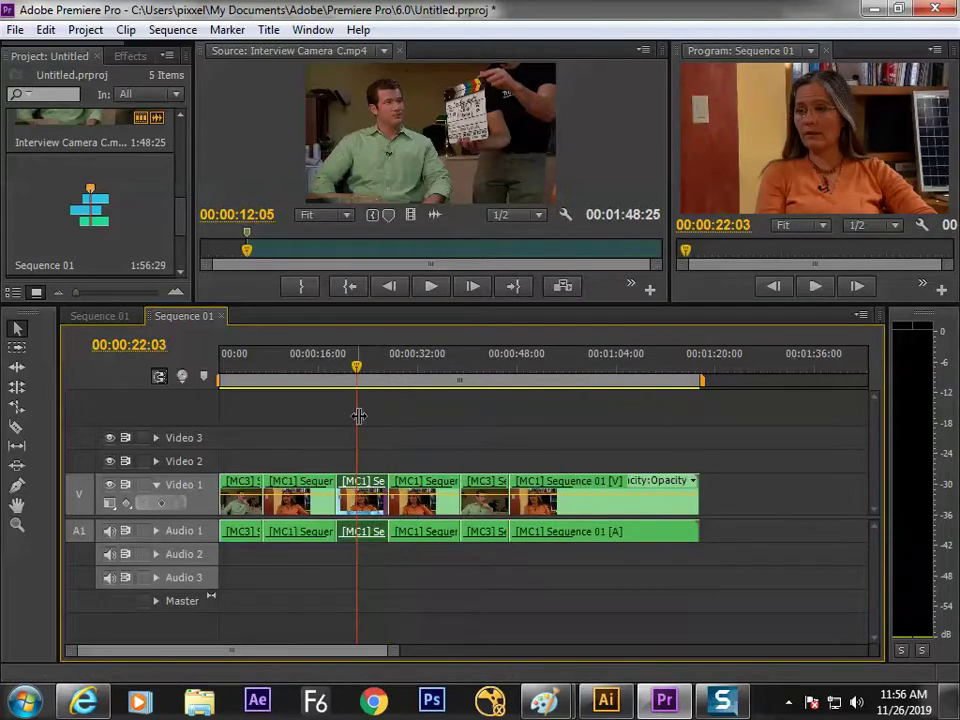
key(2)
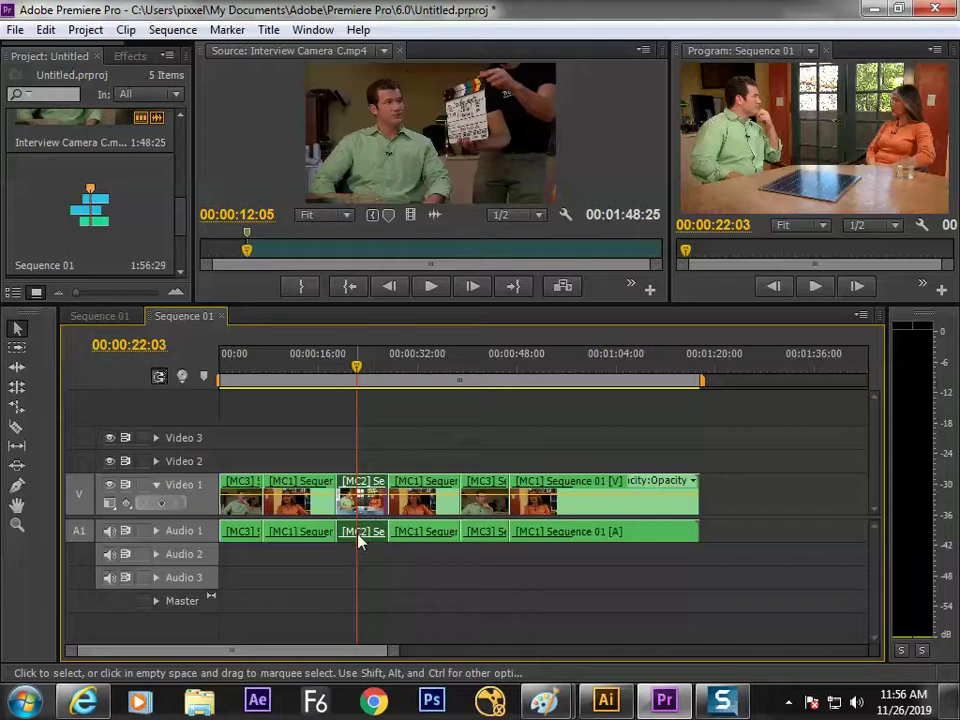
click(306, 367)
key(space)
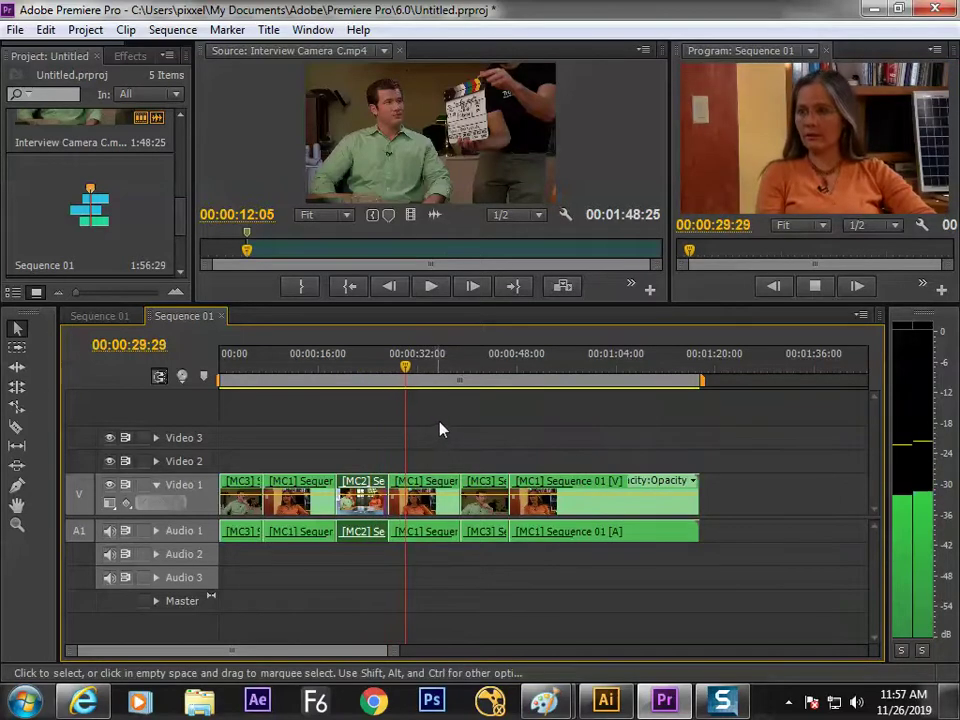
- Stop playback, open the Camera 1 segment at 00:00:33:09 in the Source Monitor, and examine its three camera angles enlarged
key(space)
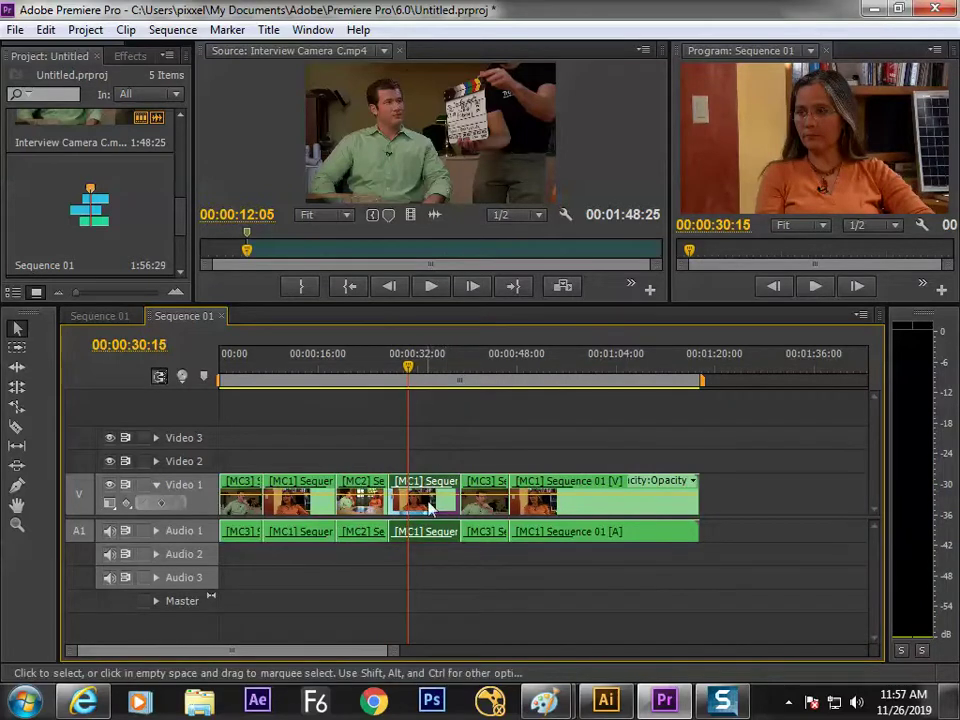
click(426, 368)
double_click(426, 495)
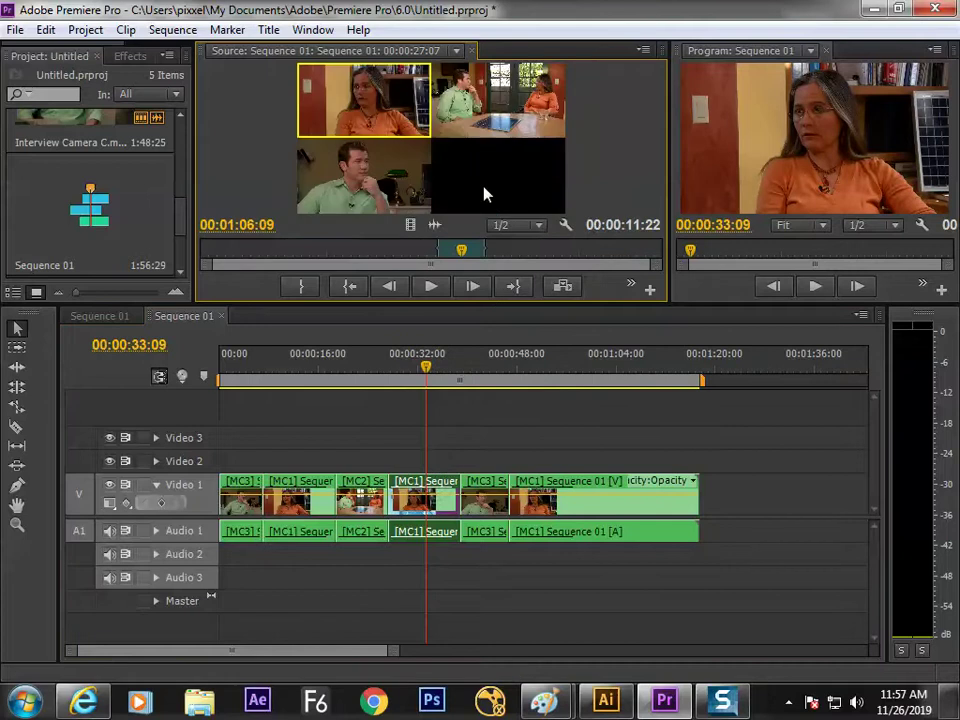
key(grave)
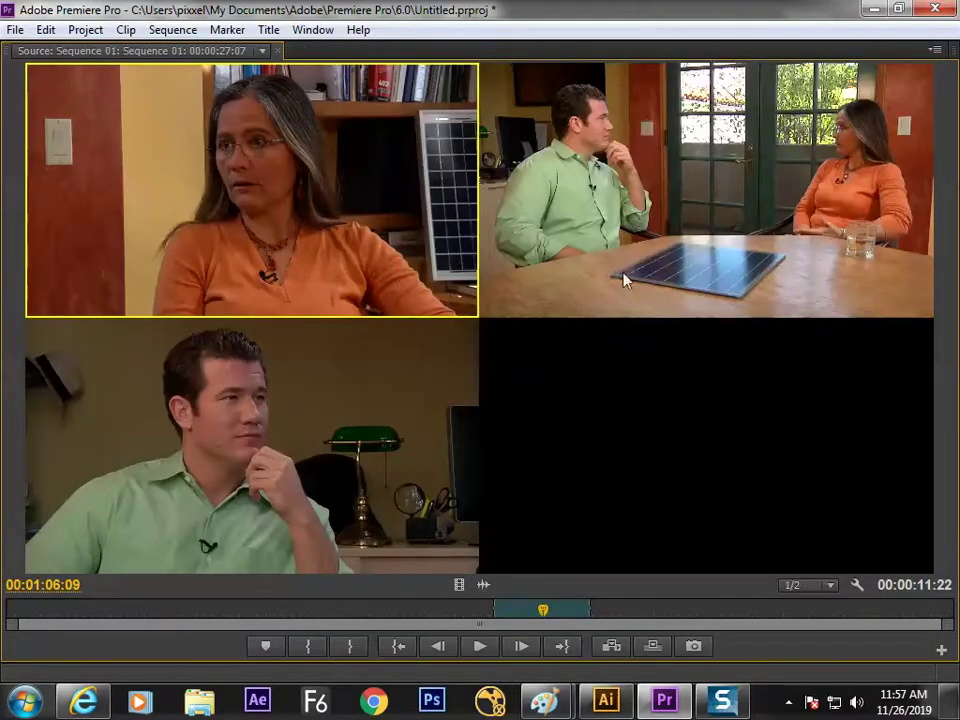
key(grave)
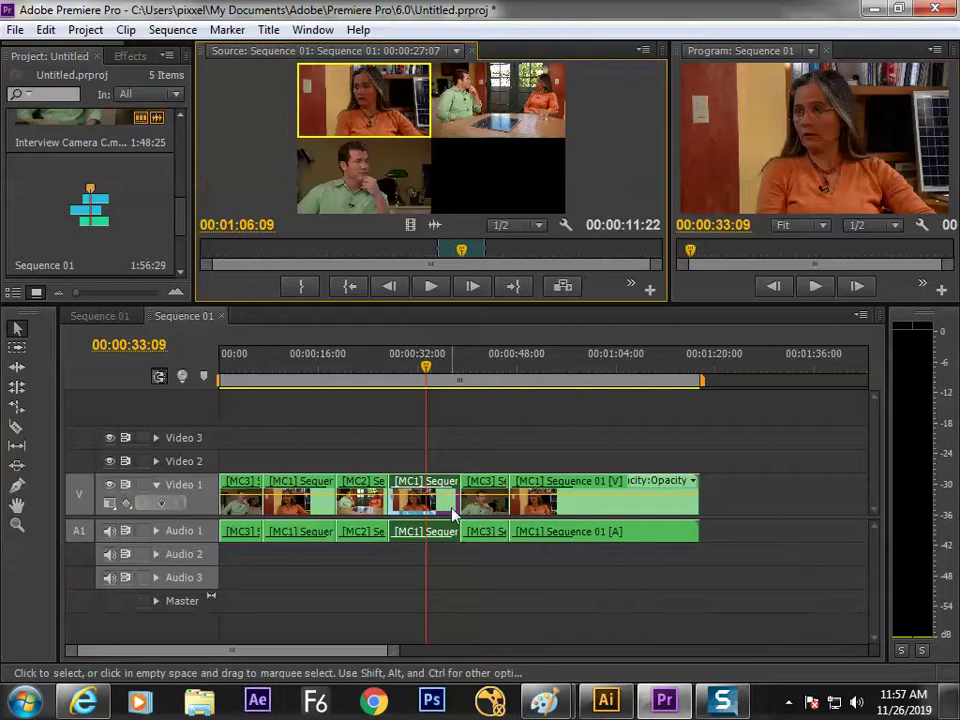
key(grave)
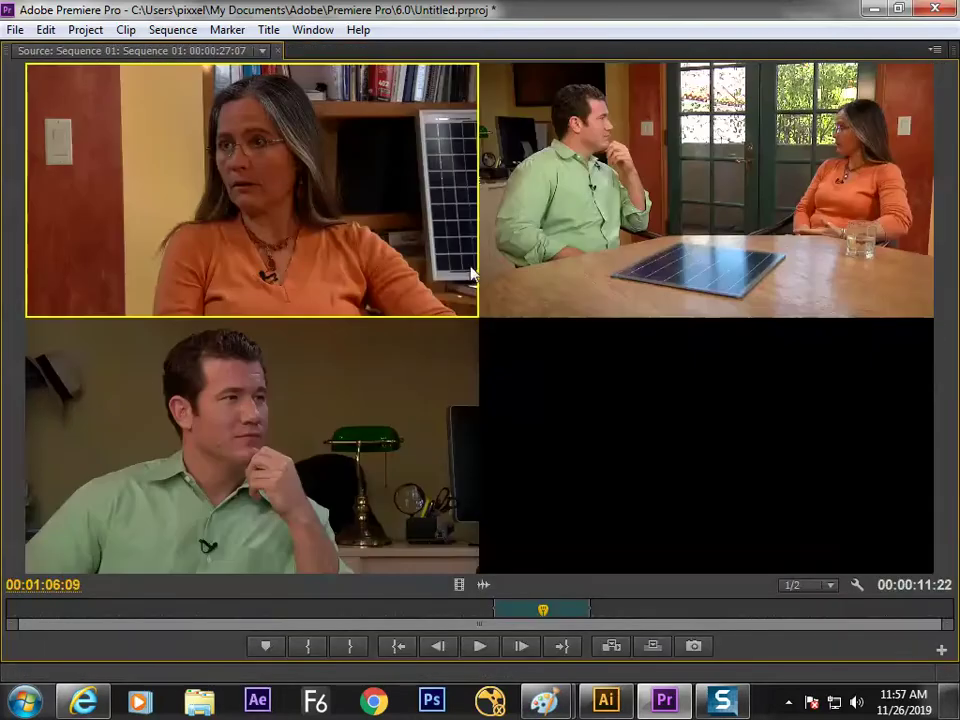
key(grave)
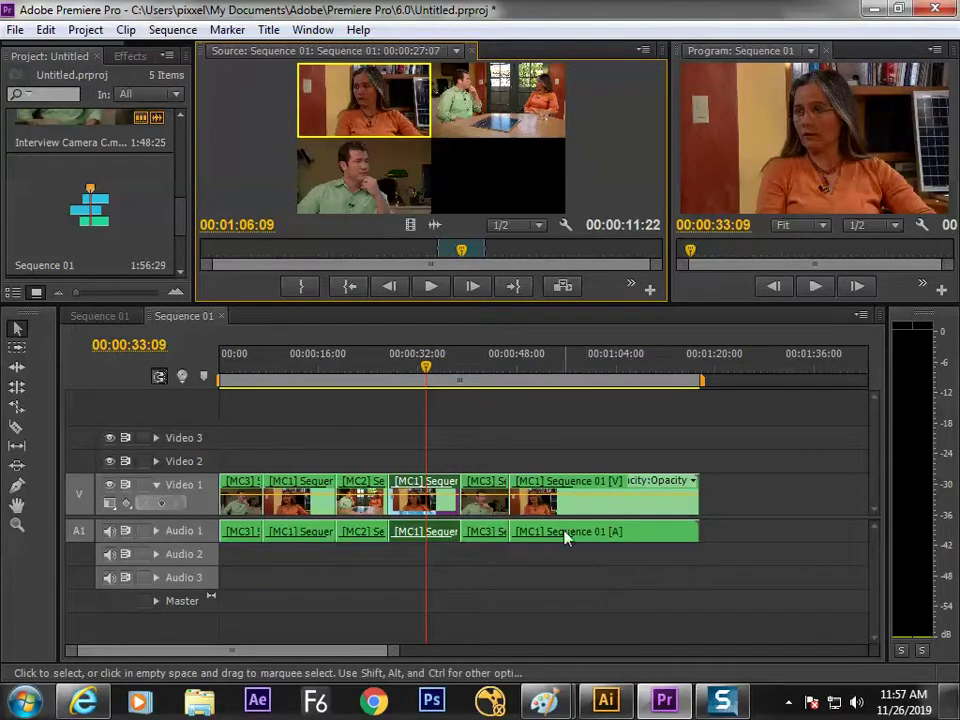
- Inspect the last Camera 1 segment at 00:00:55:20 and 00:00:59:23, and the preceding Camera 3 segment at 00:00:42:20
click(564, 362)
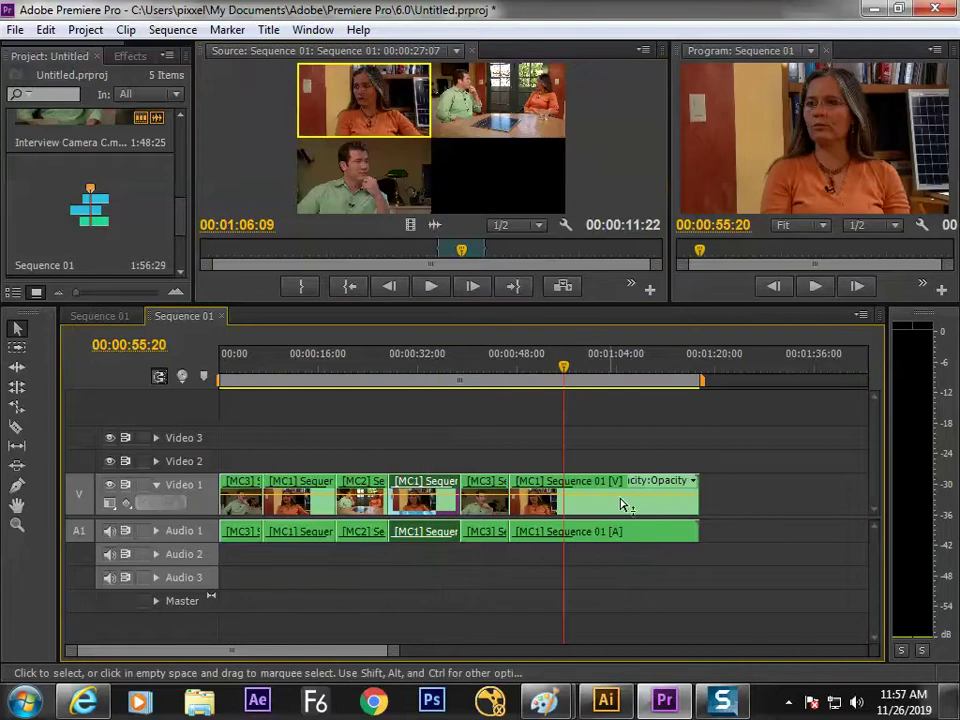
click(589, 372)
click(591, 505)
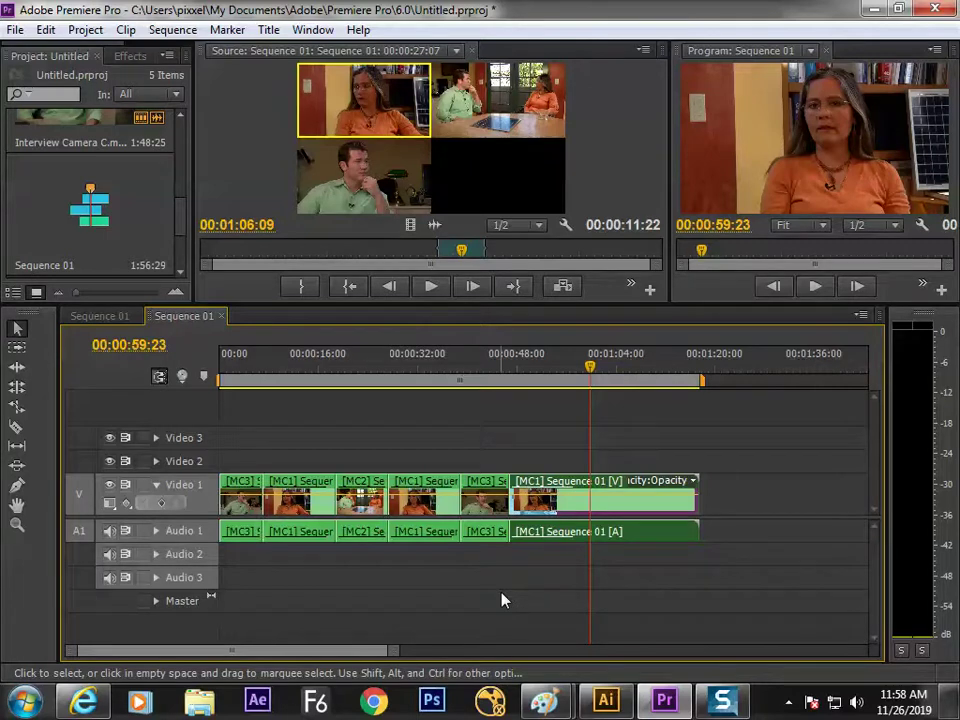
click(487, 372)
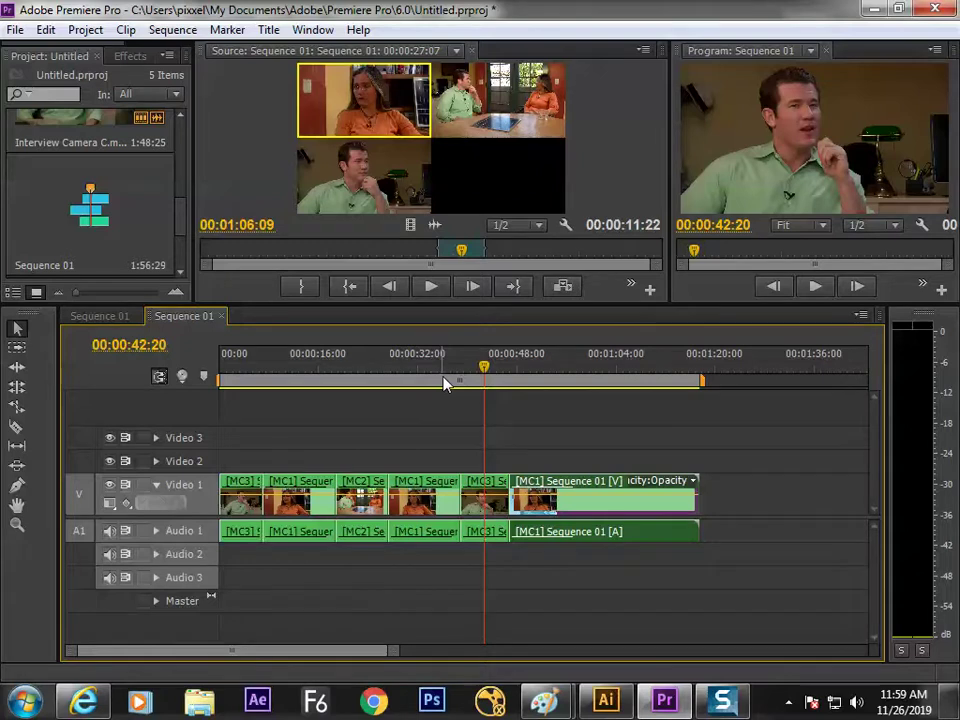
- Switch to Paint and handwrite "when to cut" in red, circled, with an arrow down to a short note beneath it
mouse_move(543, 700)
click(497, 607)
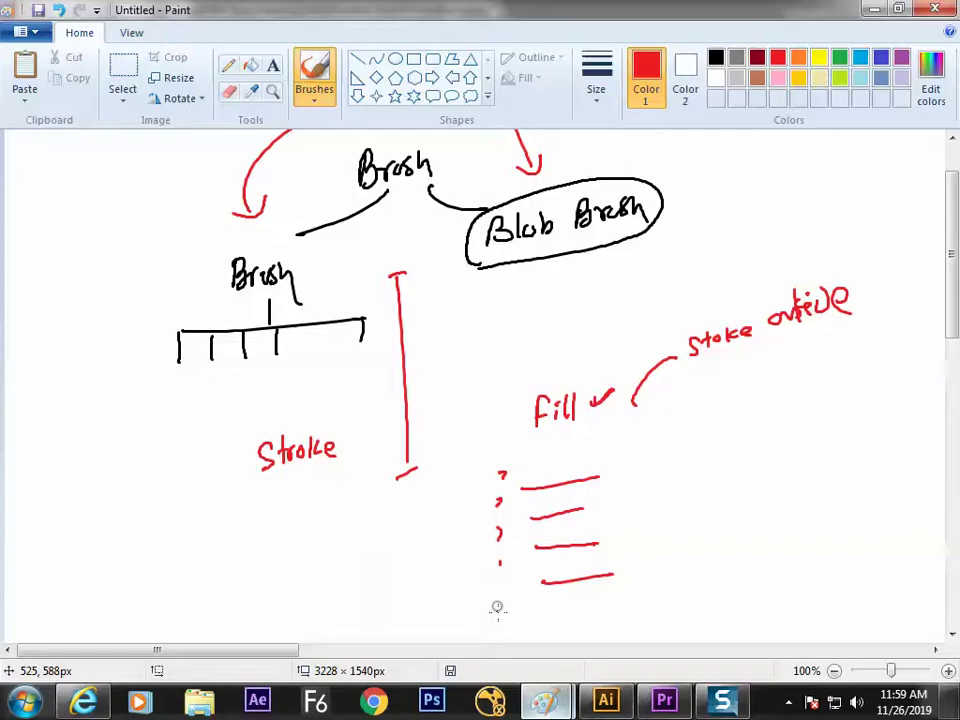
drag(98, 440, 150, 440)
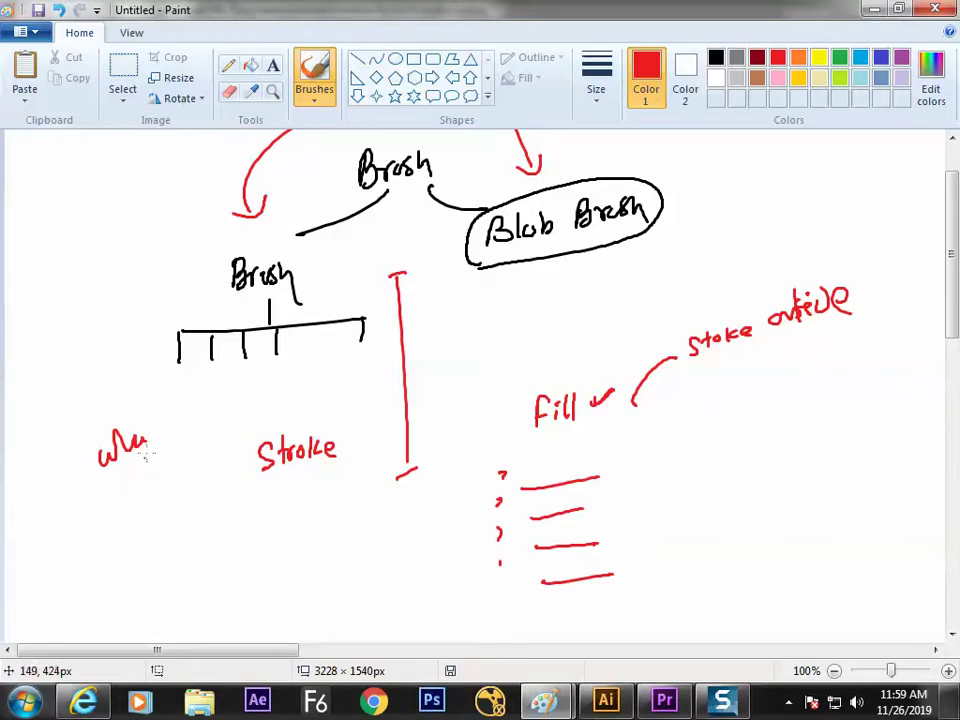
mouse_move(145, 424)
mouse_down()
mouse_move(144, 437)
mouse_move(158, 414)
mouse_move(203, 395)
mouse_move(205, 408)
mouse_move(101, 489)
mouse_move(181, 460)
mouse_move(180, 542)
mouse_move(212, 507)
mouse_up()
click(205, 427)
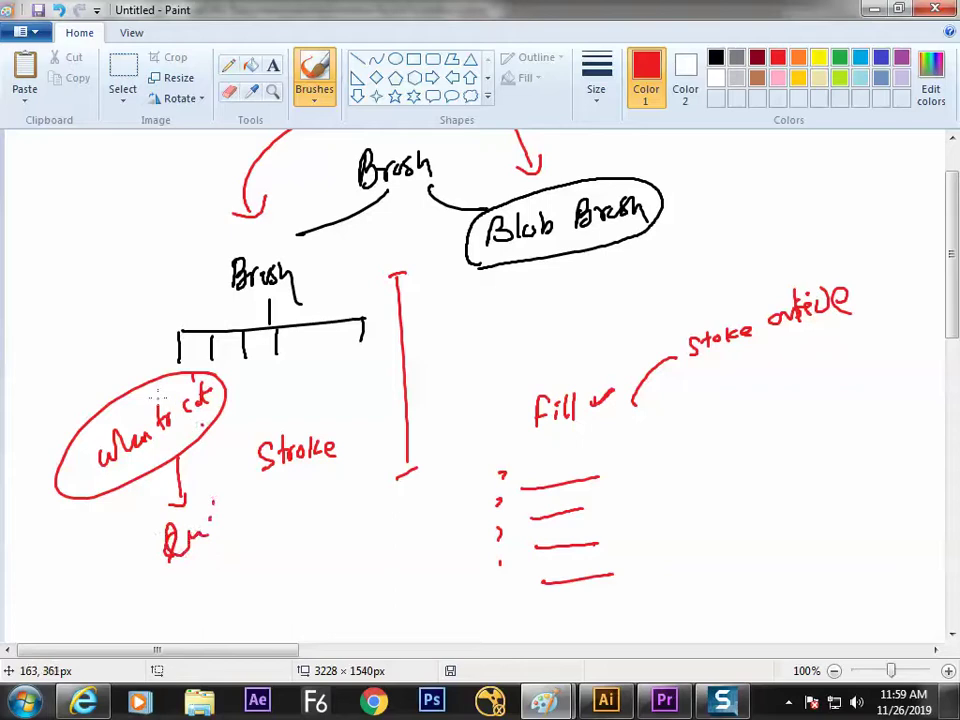
- Link a handwritten note above the "when to cut" circle, then surround it with dashes, small arrows and a long diagonal line
mouse_move(157, 395)
mouse_down()
mouse_move(125, 333)
mouse_move(124, 243)
mouse_move(160, 242)
mouse_move(145, 272)
mouse_move(187, 250)
mouse_up()
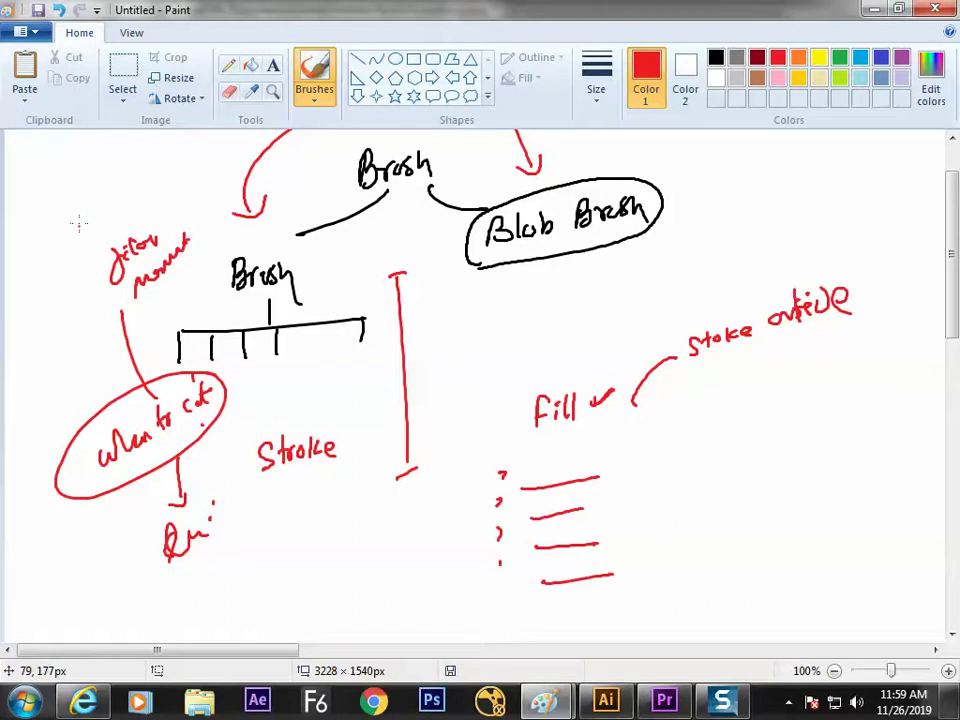
mouse_move(77, 232)
mouse_down()
mouse_move(85, 212)
mouse_move(115, 200)
mouse_move(69, 236)
mouse_up()
mouse_move(76, 297)
mouse_down()
mouse_move(89, 292)
mouse_move(104, 325)
mouse_up()
drag(135, 165, 205, 290)
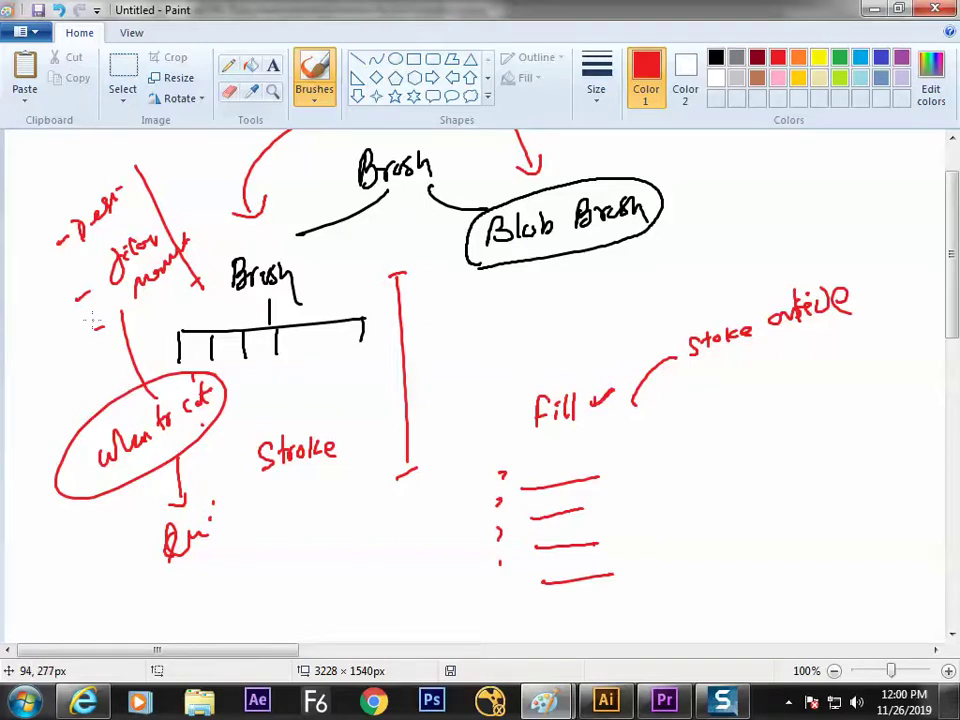
drag(56, 245, 70, 238)
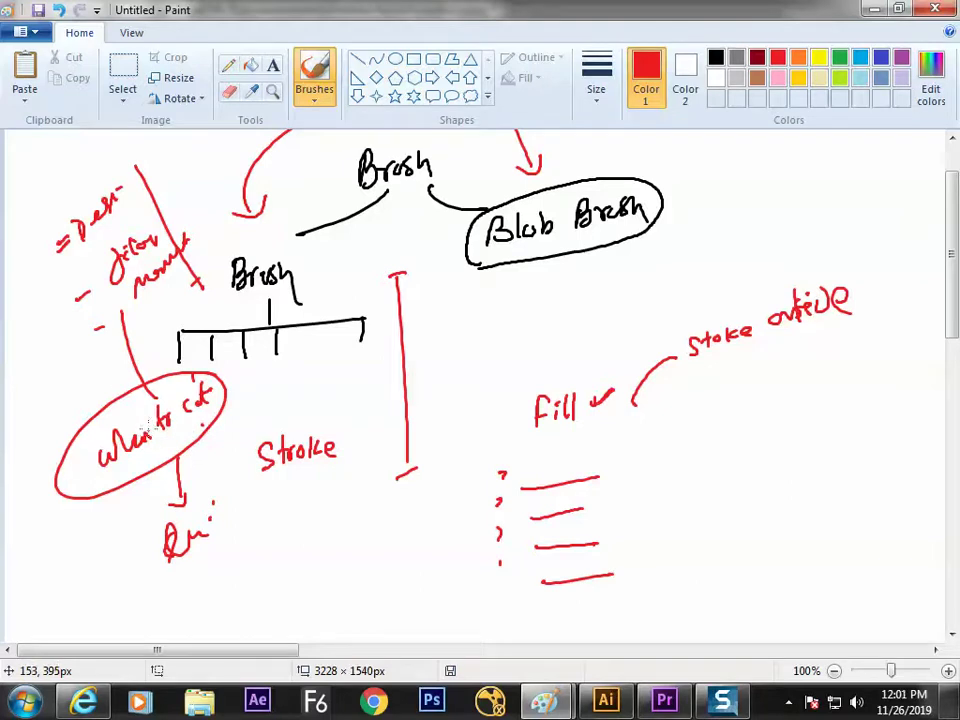
drag(45, 330, 64, 330)
drag(64, 377, 74, 364)
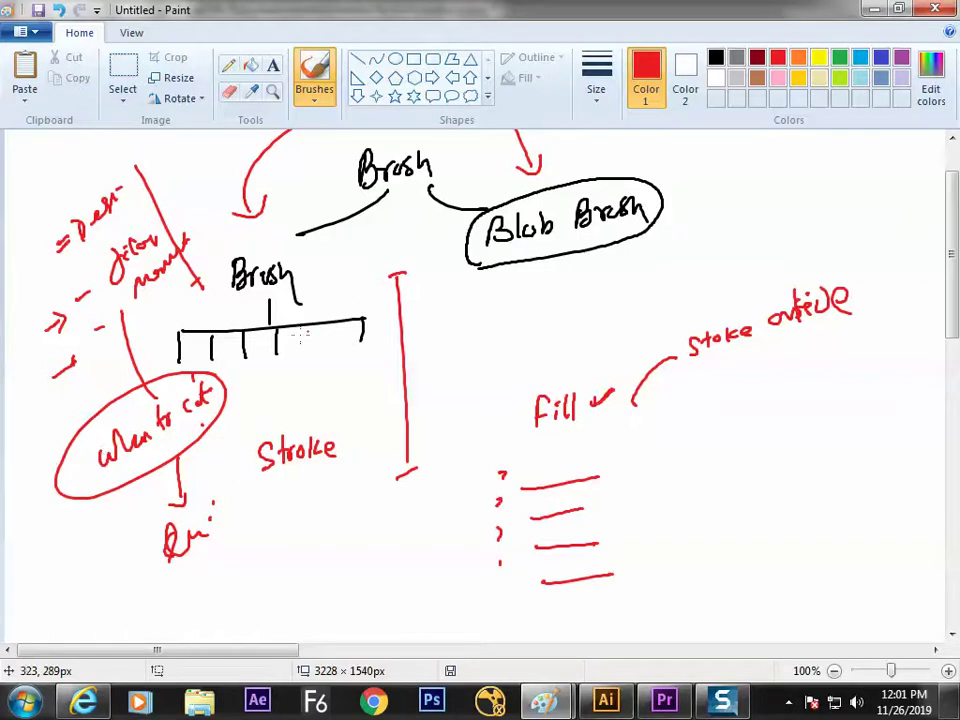
drag(181, 206, 195, 196)
drag(206, 258, 232, 241)
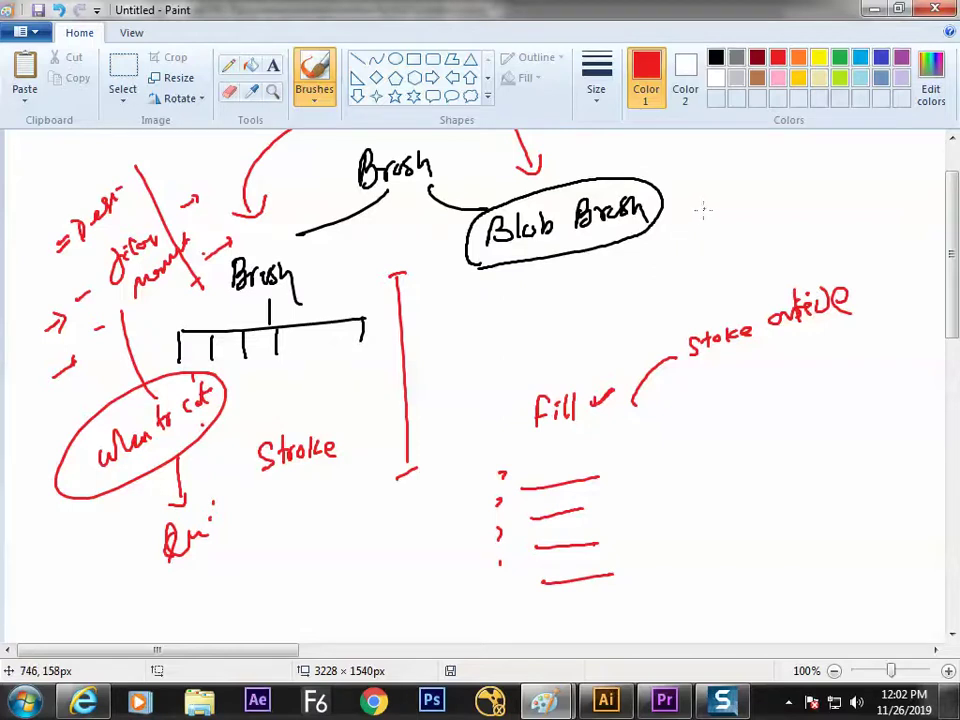
- Write "Tran." beside the circled Blob Brush label, and add "J-cut" and "L-cut" inside a circle next to it
mouse_move(716, 181)
mouse_down()
mouse_move(728, 169)
mouse_move(755, 184)
mouse_move(778, 182)
mouse_up()
click(785, 195)
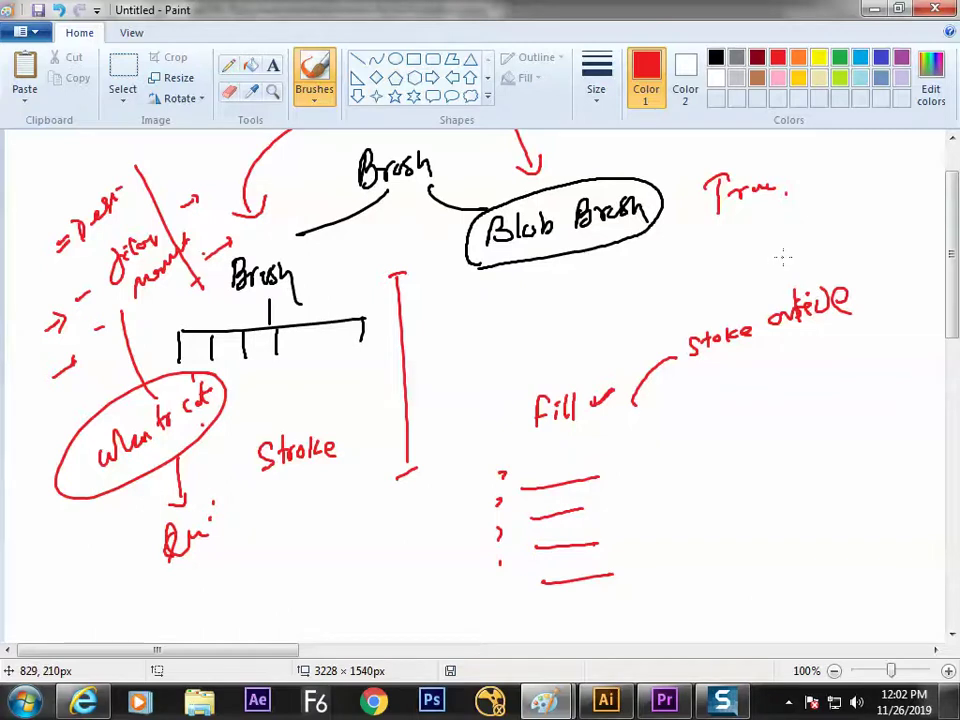
mouse_move(823, 187)
mouse_down()
mouse_move(822, 226)
mouse_move(866, 221)
mouse_up()
mouse_move(842, 168)
mouse_down()
mouse_move(846, 182)
mouse_move(906, 167)
mouse_up()
mouse_move(853, 196)
mouse_down()
mouse_move(858, 208)
mouse_move(914, 187)
mouse_move(912, 200)
mouse_up()
mouse_move(919, 149)
mouse_down()
mouse_move(828, 155)
mouse_move(884, 236)
mouse_move(916, 152)
mouse_up()
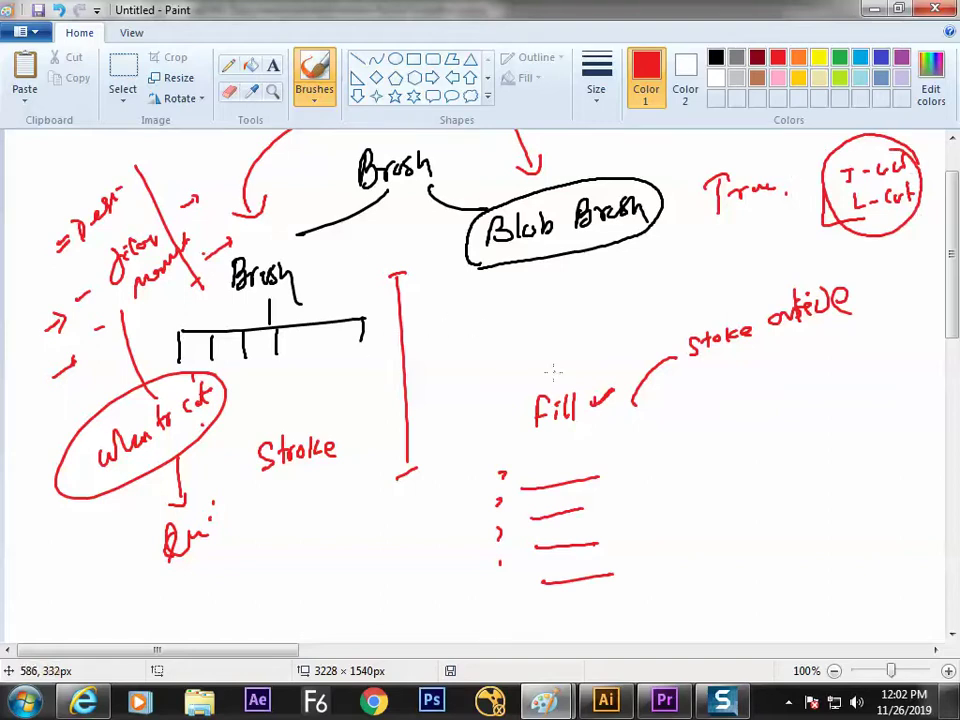
- Sketch a J-cut diagram below the "stroke outside" note, with clips labelled A and B and arrows showing B extending under A
mouse_move(733, 413)
mouse_down()
mouse_move(745, 453)
mouse_move(662, 474)
mouse_move(621, 464)
mouse_move(637, 464)
mouse_up()
drag(623, 455, 635, 455)
mouse_move(757, 426)
mouse_down()
mouse_move(772, 408)
mouse_move(765, 420)
mouse_up()
mouse_move(786, 466)
mouse_down()
mouse_move(789, 474)
mouse_move(684, 501)
mouse_move(693, 510)
mouse_up()
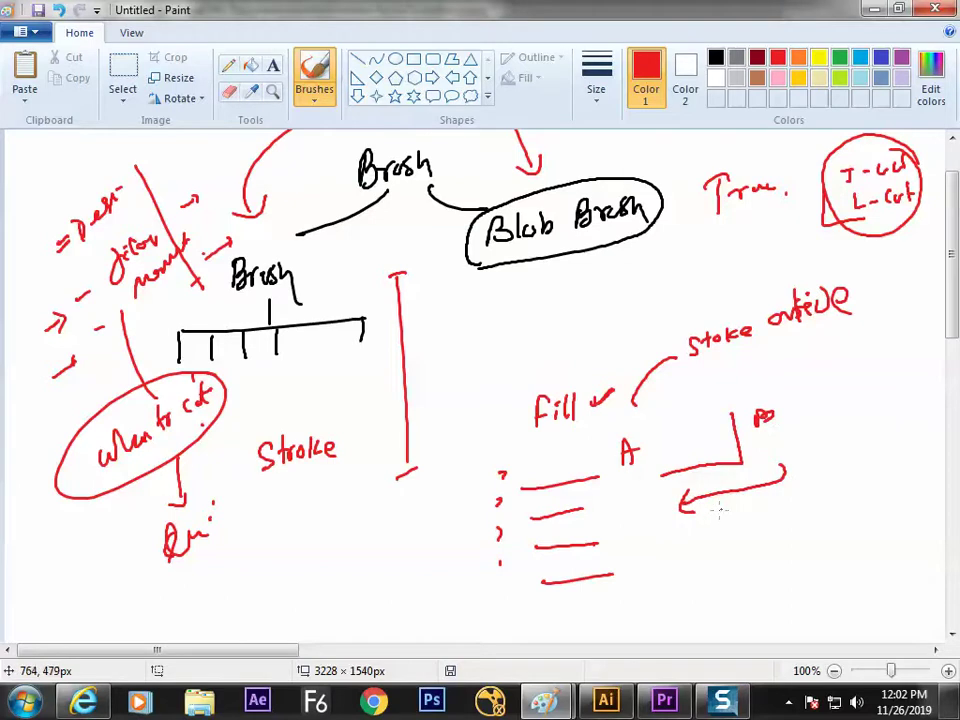
mouse_move(663, 476)
mouse_down()
mouse_move(668, 537)
mouse_move(795, 505)
mouse_up()
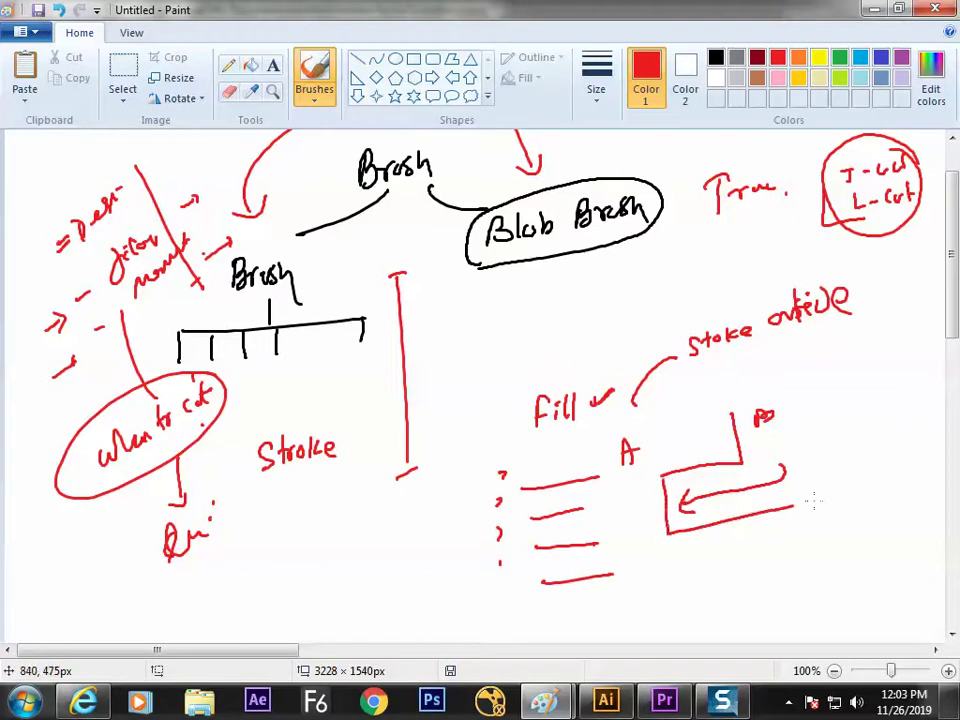
mouse_move(600, 432)
mouse_down()
mouse_move(700, 410)
mouse_move(855, 472)
mouse_move(845, 493)
mouse_move(554, 451)
mouse_up()
mouse_move(770, 417)
mouse_down()
mouse_move(763, 474)
mouse_move(709, 486)
mouse_move(737, 492)
mouse_move(762, 427)
mouse_move(762, 496)
mouse_move(714, 487)
mouse_up()
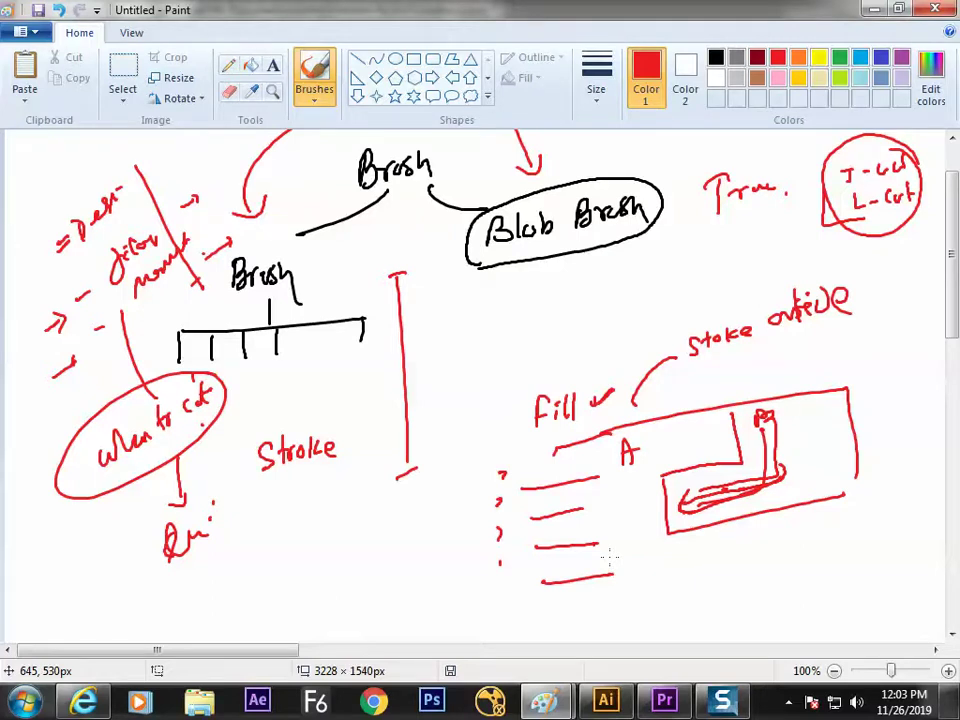
mouse_move(809, 428)
mouse_down()
mouse_move(787, 485)
mouse_move(708, 512)
mouse_up()
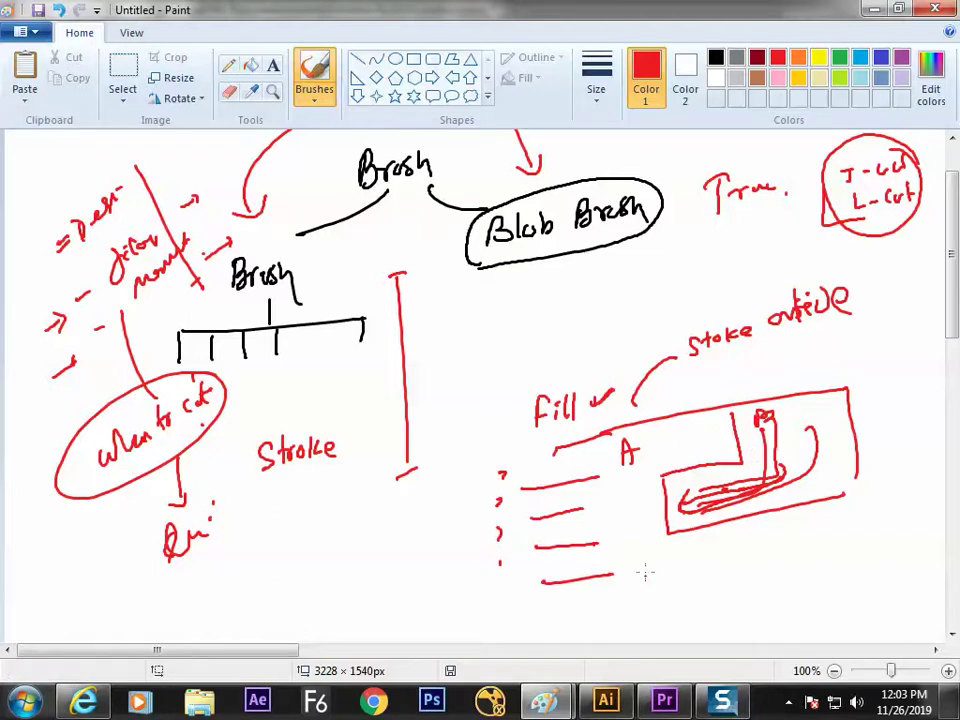
- Sketch an L-cut diagram beneath the J-cut one, extend the first clip's outline, and mark an L shape at the cut
mouse_move(686, 552)
mouse_down()
mouse_move(690, 582)
mouse_move(807, 554)
mouse_move(810, 594)
mouse_move(770, 613)
mouse_move(625, 633)
mouse_up()
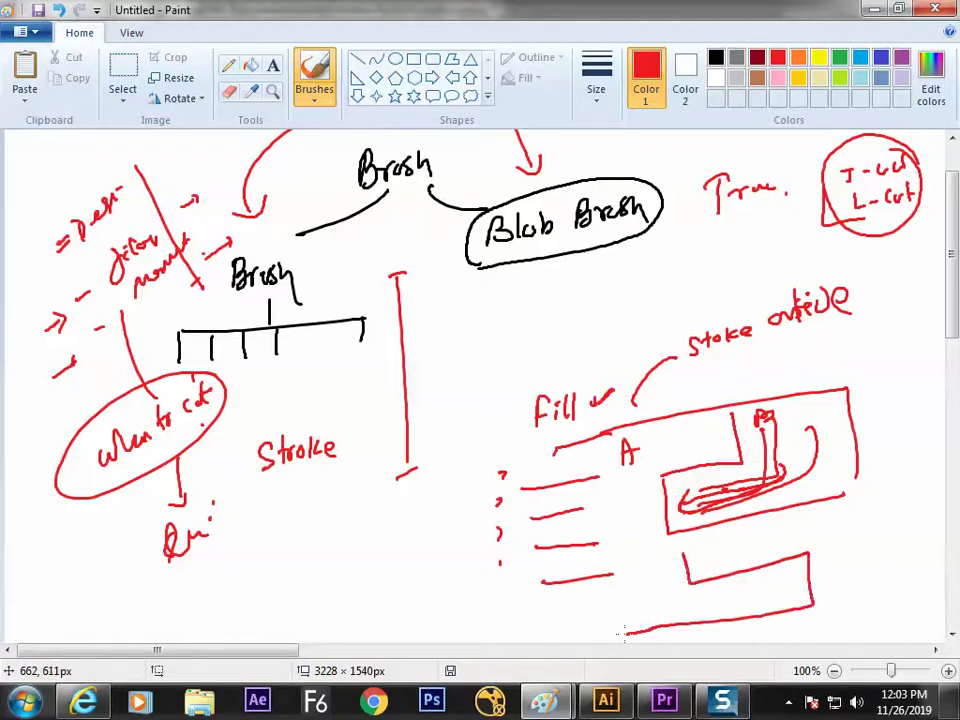
drag(725, 553, 757, 541)
drag(716, 600, 738, 593)
drag(543, 583, 688, 566)
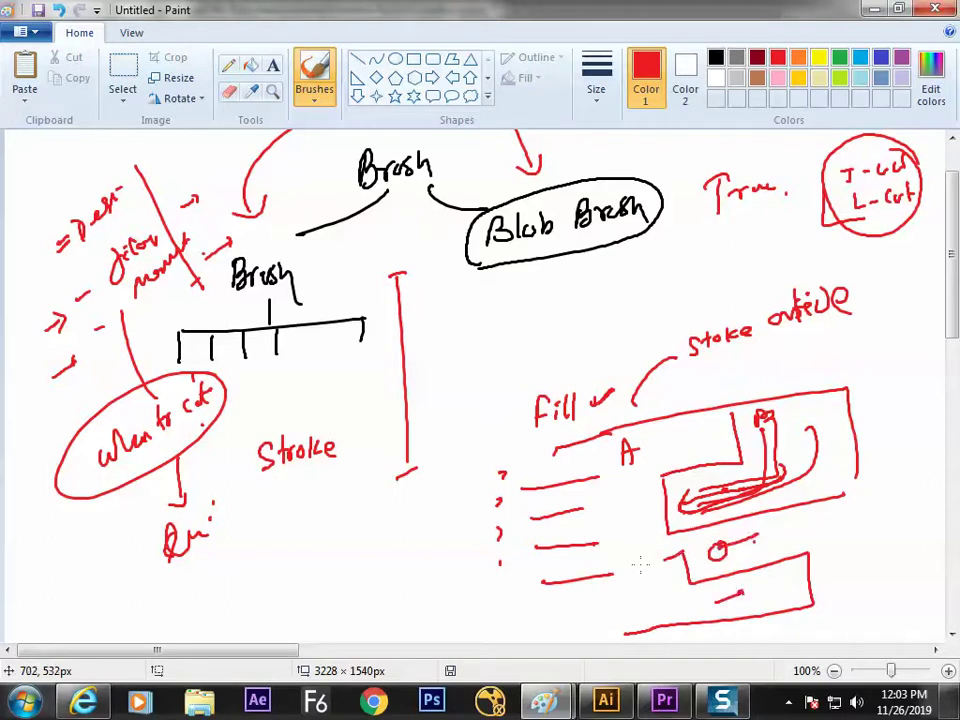
drag(578, 606, 713, 597)
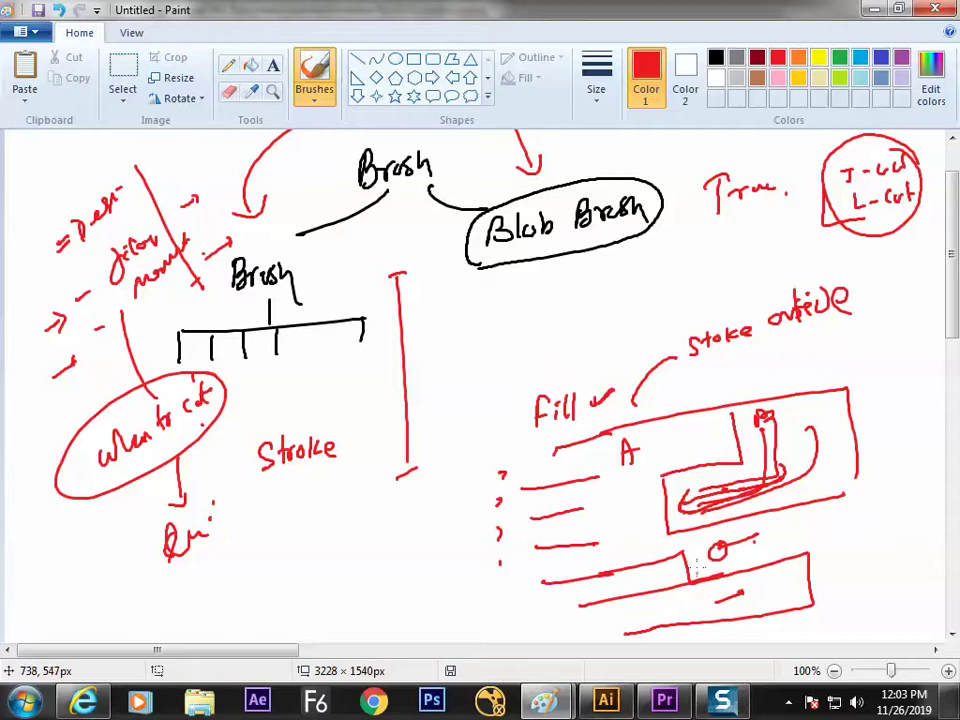
drag(690, 578, 696, 624)
key(ctrl+z)
mouse_move(686, 579)
mouse_down()
mouse_move(677, 579)
mouse_move(703, 606)
mouse_up()
- Start a list in the blank area beyond the diagrams with the entries "J-cut" and "L-cut"
mouse_move(298, 650)
mouse_down()
mouse_move(308, 662)
mouse_move(476, 645)
mouse_up()
mouse_move(457, 212)
mouse_down()
mouse_move(455, 249)
mouse_move(438, 251)
mouse_move(528, 245)
mouse_up()
mouse_move(455, 280)
mouse_down()
mouse_move(455, 313)
mouse_move(471, 312)
mouse_up()
drag(489, 294, 549, 288)
drag(553, 270, 553, 292)
drag(546, 281, 564, 280)
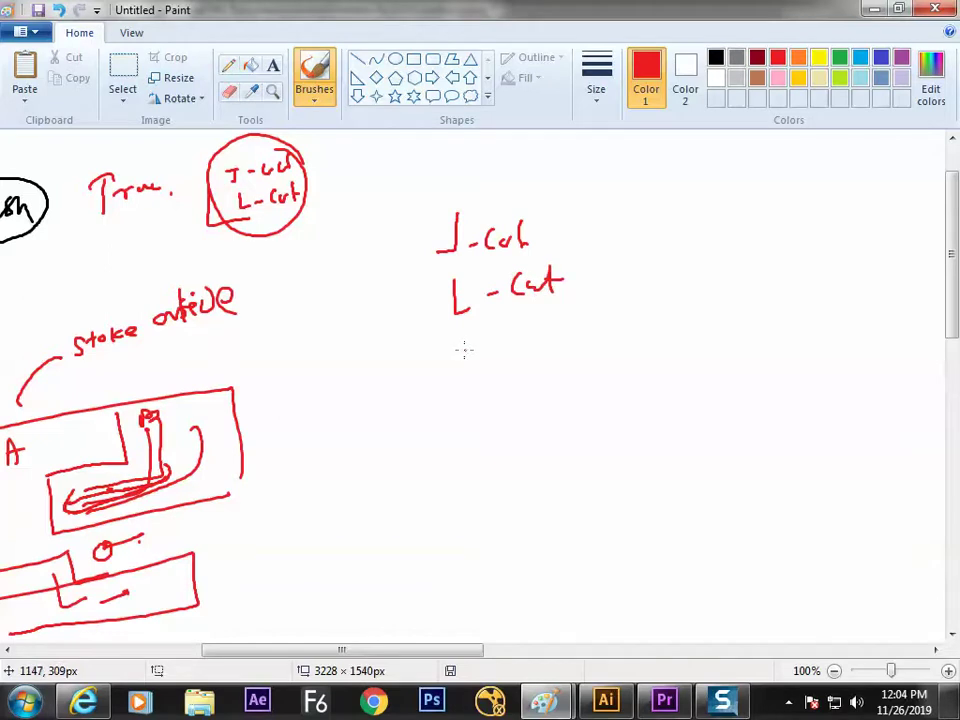
- Add handwritten entries for the 180° rule, the 45° rule and "B-Roll" below "L-cut" in the list
drag(455, 333, 458, 362)
mouse_move(472, 334)
mouse_down()
mouse_move(497, 351)
mouse_move(528, 331)
mouse_up()
mouse_move(540, 320)
mouse_down()
mouse_move(540, 341)
mouse_move(551, 334)
mouse_up()
drag(557, 320, 563, 340)
mouse_move(458, 383)
mouse_down()
mouse_move(456, 403)
mouse_move(470, 384)
mouse_up()
drag(490, 378, 482, 403)
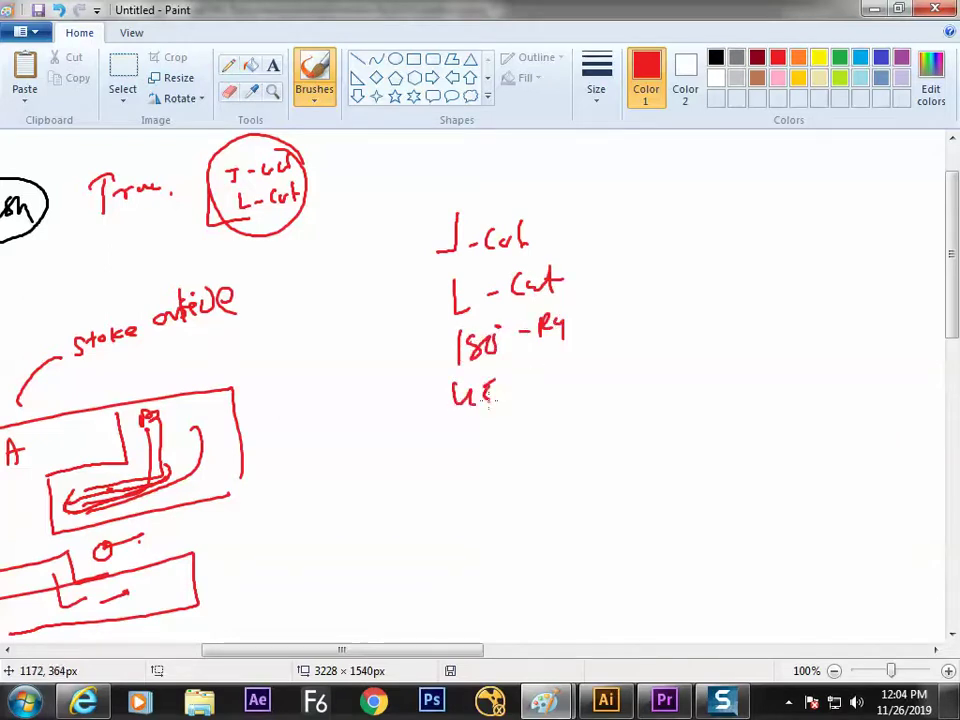
drag(537, 378, 566, 378)
mouse_move(567, 364)
mouse_down()
mouse_move(580, 373)
mouse_move(604, 360)
mouse_move(631, 364)
mouse_up()
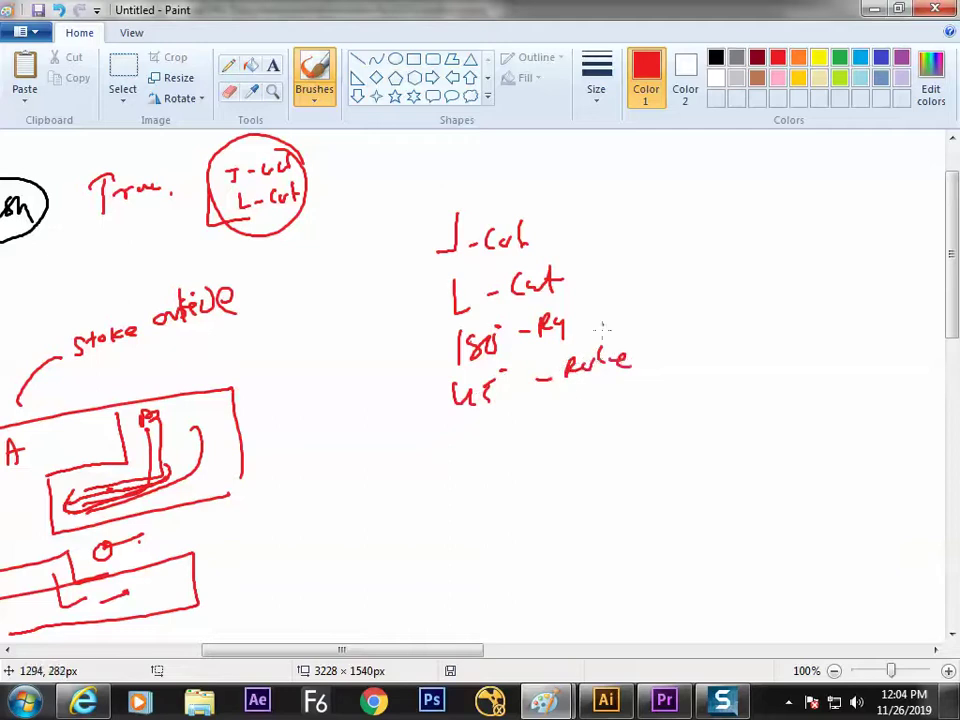
drag(489, 436, 492, 456)
mouse_move(516, 446)
mouse_down()
mouse_move(546, 438)
mouse_move(541, 430)
mouse_move(537, 440)
mouse_move(579, 446)
mouse_up()
- Draw bullet marks in front of the list entries and enclose the whole list in a hand-drawn frame
drag(405, 211, 404, 230)
drag(400, 292, 403, 308)
drag(399, 358, 400, 377)
drag(414, 419, 398, 505)
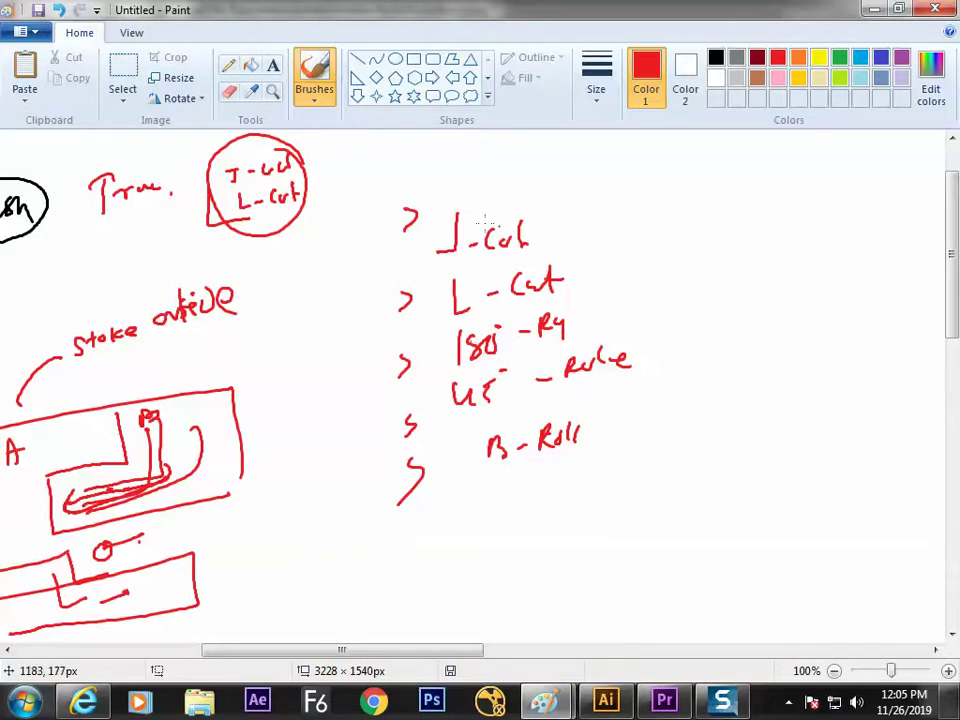
mouse_move(372, 190)
mouse_down()
mouse_move(396, 189)
mouse_move(664, 432)
mouse_move(381, 454)
mouse_move(382, 330)
mouse_up()
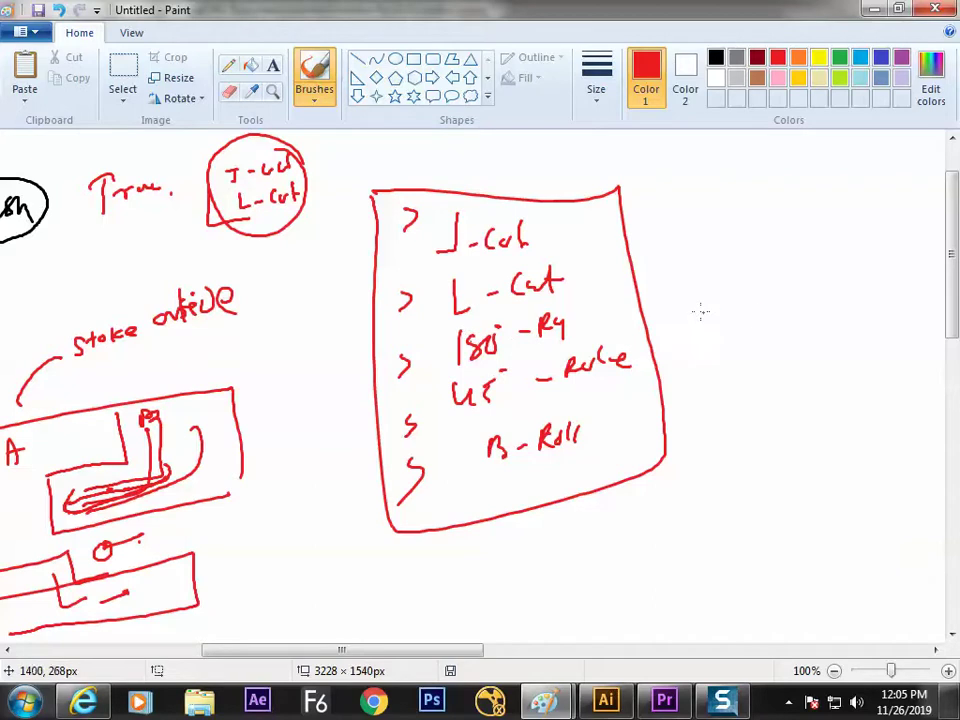
- Sketch the 180° rule beside the list with a line, a box, a figure and an arrowed square, and point an arrow at it
drag(700, 312, 887, 288)
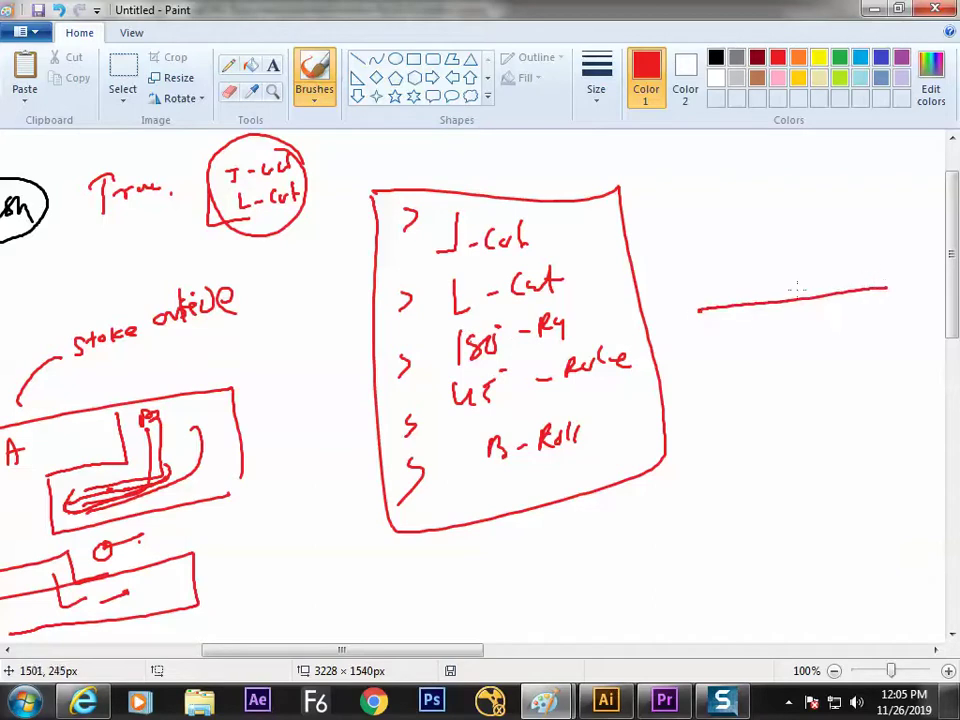
mouse_move(777, 272)
mouse_down()
mouse_move(779, 300)
mouse_move(840, 286)
mouse_up()
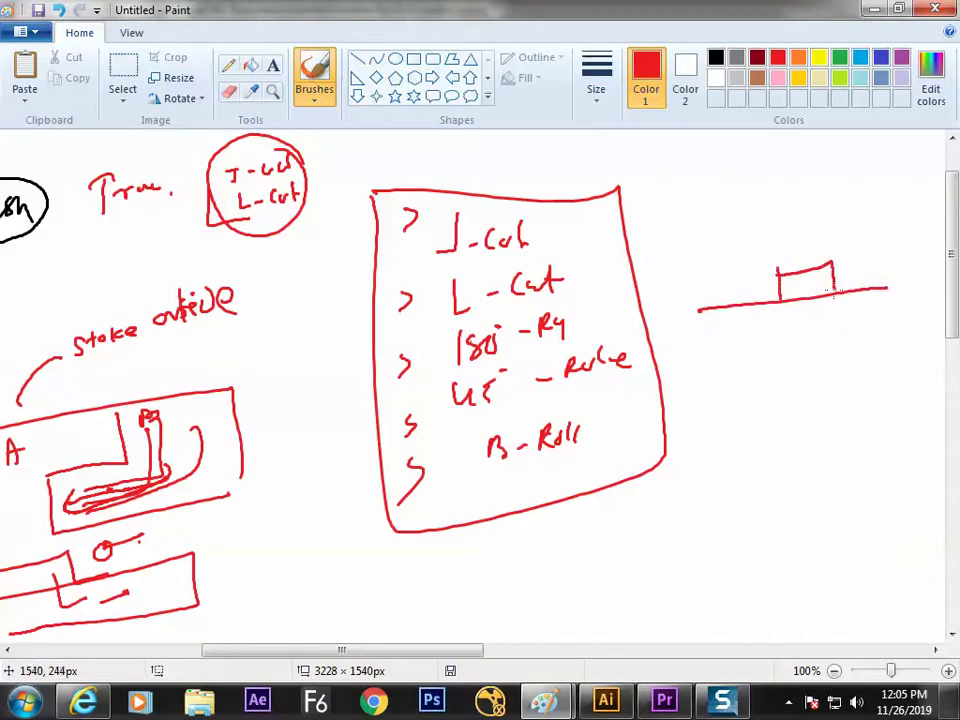
click(768, 292)
mouse_move(853, 374)
mouse_down()
mouse_move(848, 348)
mouse_move(857, 387)
mouse_up()
mouse_move(797, 478)
mouse_down()
mouse_move(856, 437)
mouse_move(841, 485)
mouse_move(830, 457)
mouse_up()
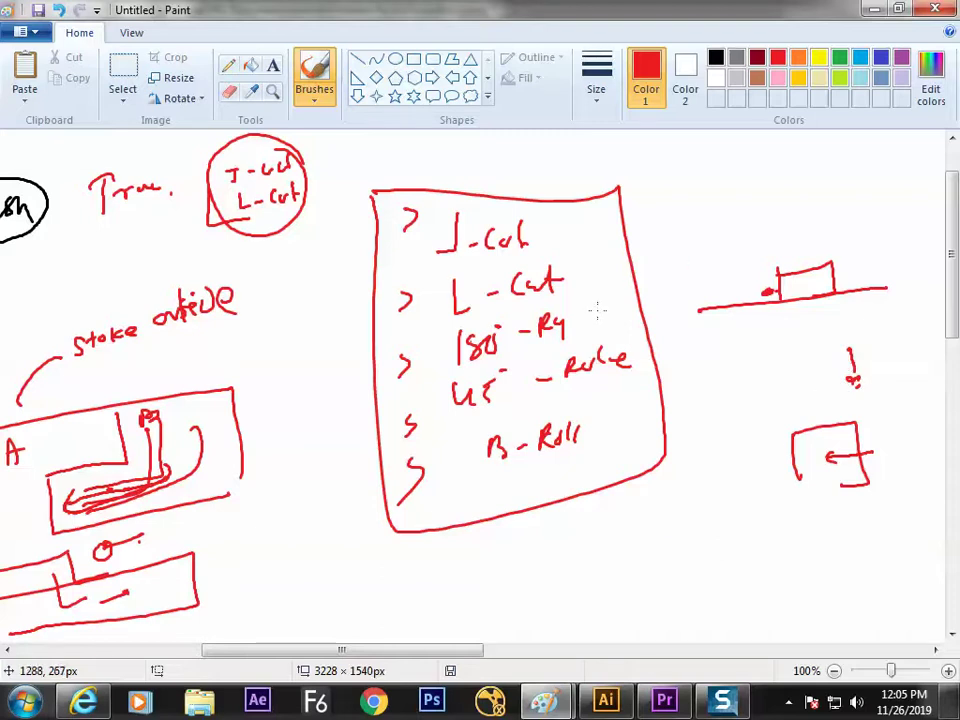
mouse_move(594, 311)
mouse_down()
mouse_move(681, 281)
mouse_move(683, 292)
mouse_up()
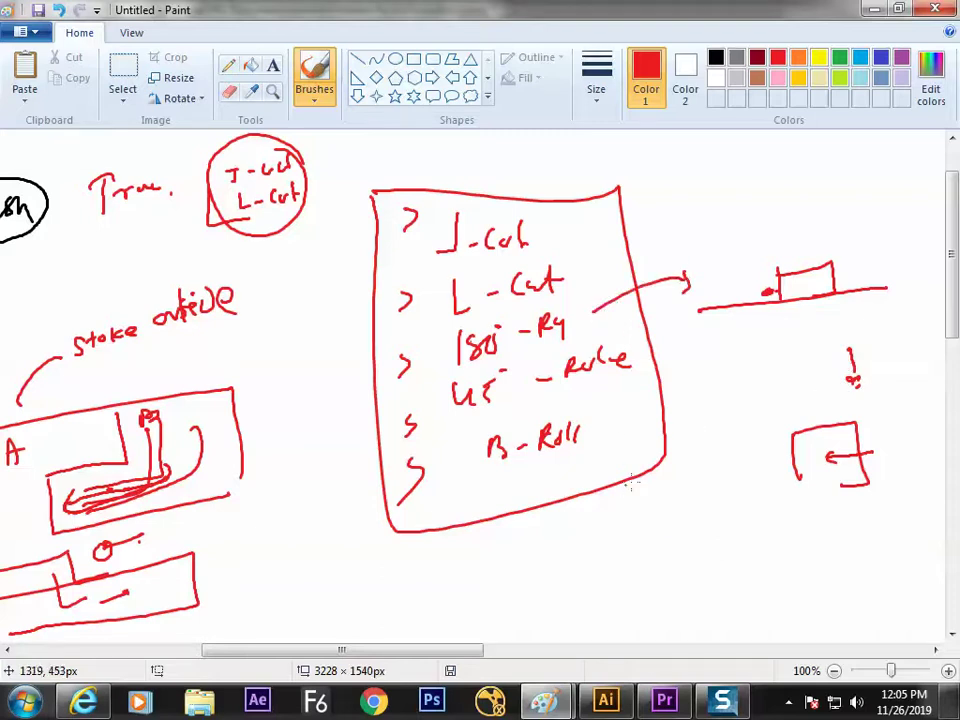
- Draw a figure on the far side of the 180° line and an arrowed square beside it facing the opposite direction
mouse_move(741, 238)
mouse_down()
mouse_move(770, 246)
mouse_move(738, 253)
mouse_move(770, 295)
mouse_up()
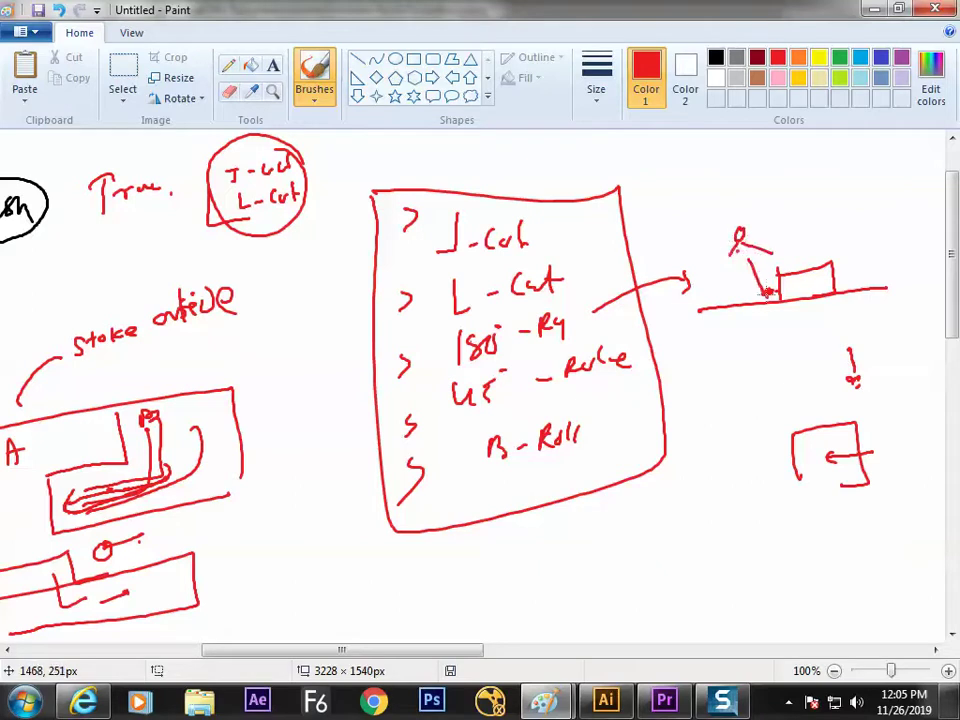
mouse_move(798, 235)
mouse_down()
mouse_move(798, 197)
mouse_move(829, 229)
mouse_move(816, 238)
mouse_up()
mouse_move(780, 222)
mouse_down()
mouse_move(812, 218)
mouse_move(815, 236)
mouse_up()
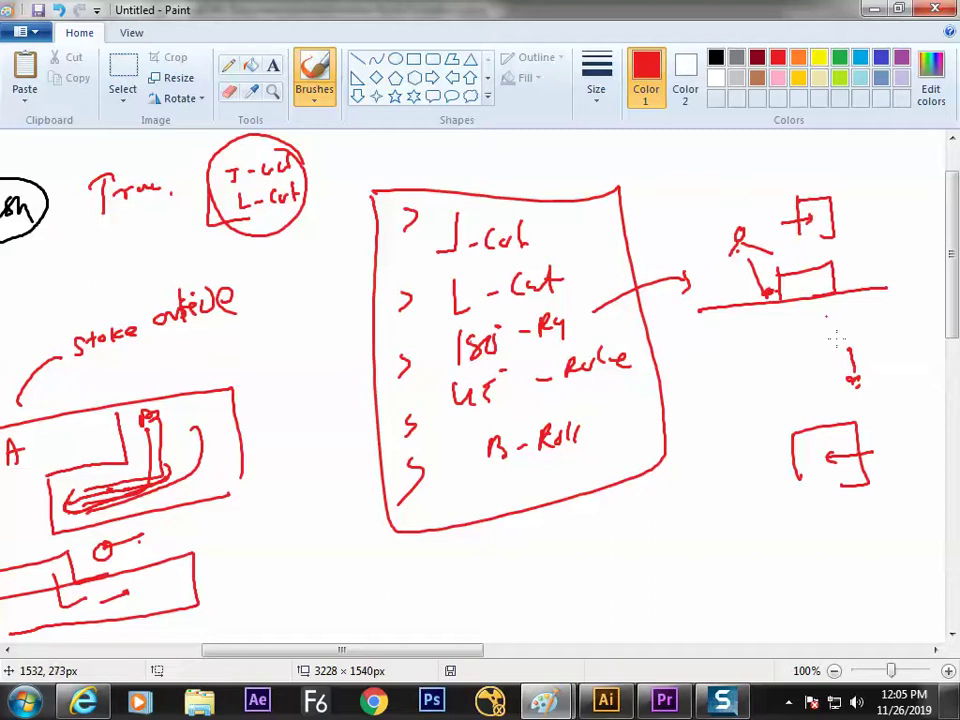
- Label the two camera views A and B, and draw a crossed-out two-panel frame with opposing arrows below the sketch
mouse_move(729, 596)
mouse_down()
mouse_move(731, 546)
mouse_move(772, 582)
mouse_up()
mouse_move(890, 485)
mouse_down()
mouse_move(898, 460)
mouse_move(907, 484)
mouse_up()
drag(892, 473, 904, 472)
mouse_move(736, 208)
mouse_down()
mouse_move(746, 184)
mouse_move(744, 210)
mouse_up()
mouse_move(771, 541)
mouse_down()
mouse_move(830, 576)
mouse_move(775, 586)
mouse_move(757, 569)
mouse_move(752, 576)
mouse_up()
click(750, 583)
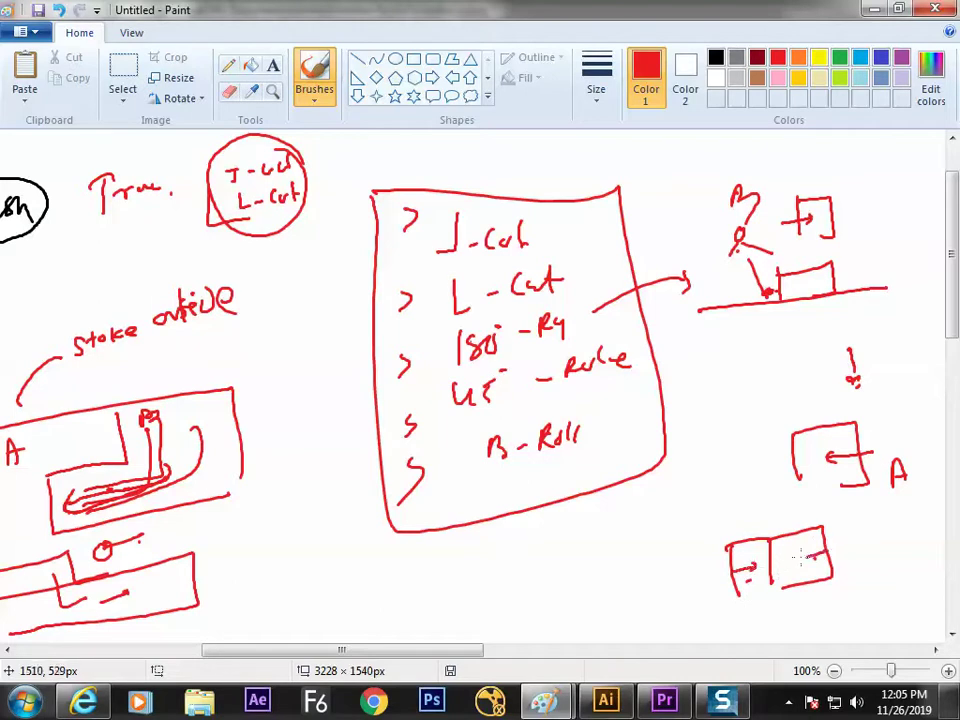
drag(827, 556, 790, 563)
drag(797, 555, 798, 570)
mouse_move(627, 705)
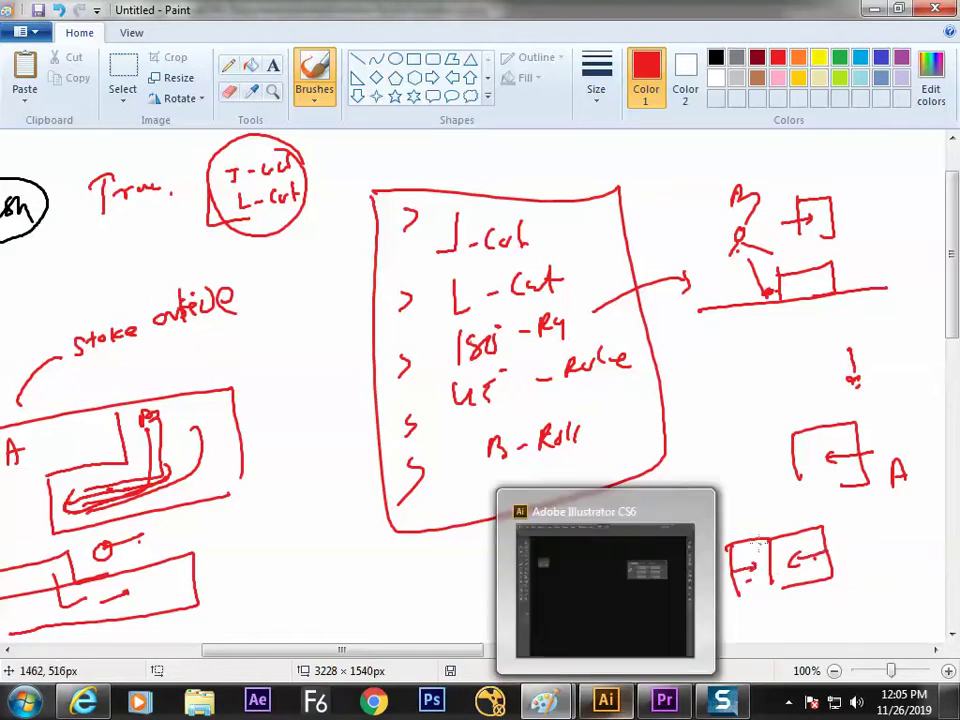
drag(760, 500, 783, 530)
drag(781, 499, 757, 540)
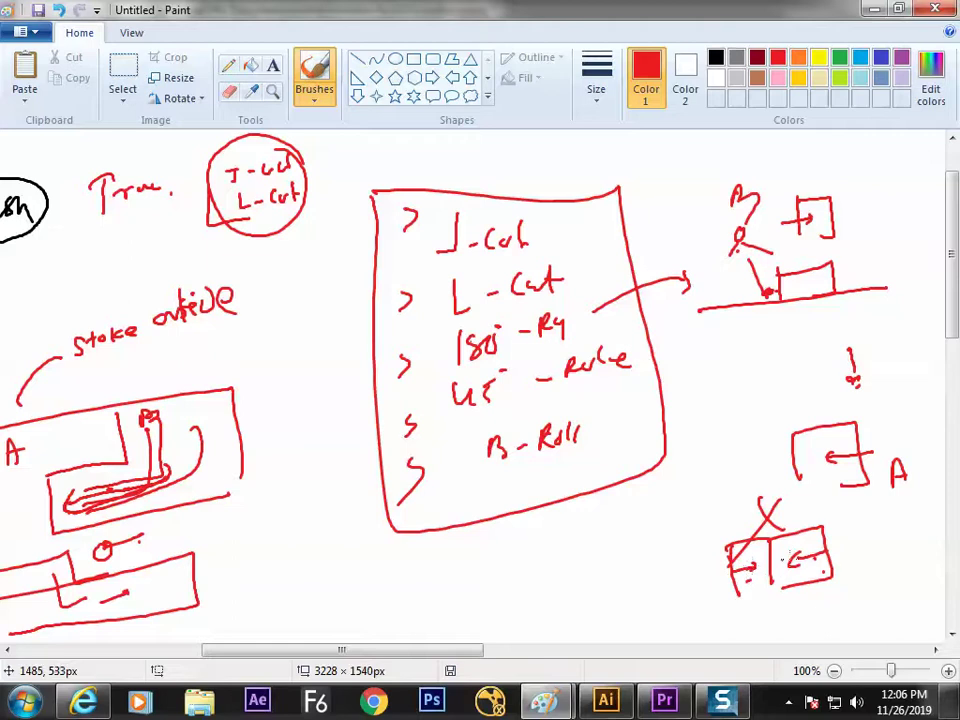
- Retrace the 180° line, draw an arc with camera position marks beneath it, and add dots around the two-panel frame
drag(698, 309, 870, 290)
mouse_move(720, 340)
mouse_down()
mouse_move(875, 314)
mouse_move(880, 342)
mouse_up()
drag(706, 346, 707, 355)
mouse_move(730, 358)
mouse_down()
mouse_move(731, 373)
mouse_move(770, 411)
mouse_up()
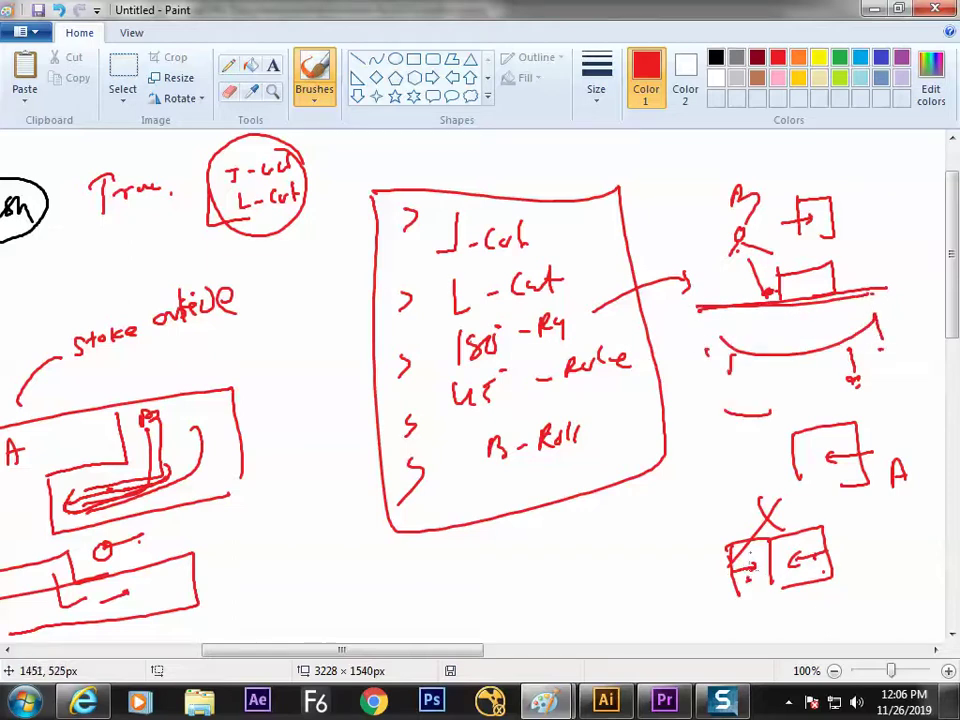
drag(840, 570, 876, 557)
- Outline the 180° and 45° rule entries, and sketch crossed lines over an arc with camera positions and "A B" below the list
mouse_move(452, 342)
mouse_down()
mouse_move(579, 313)
mouse_move(579, 346)
mouse_move(435, 379)
mouse_move(440, 330)
mouse_up()
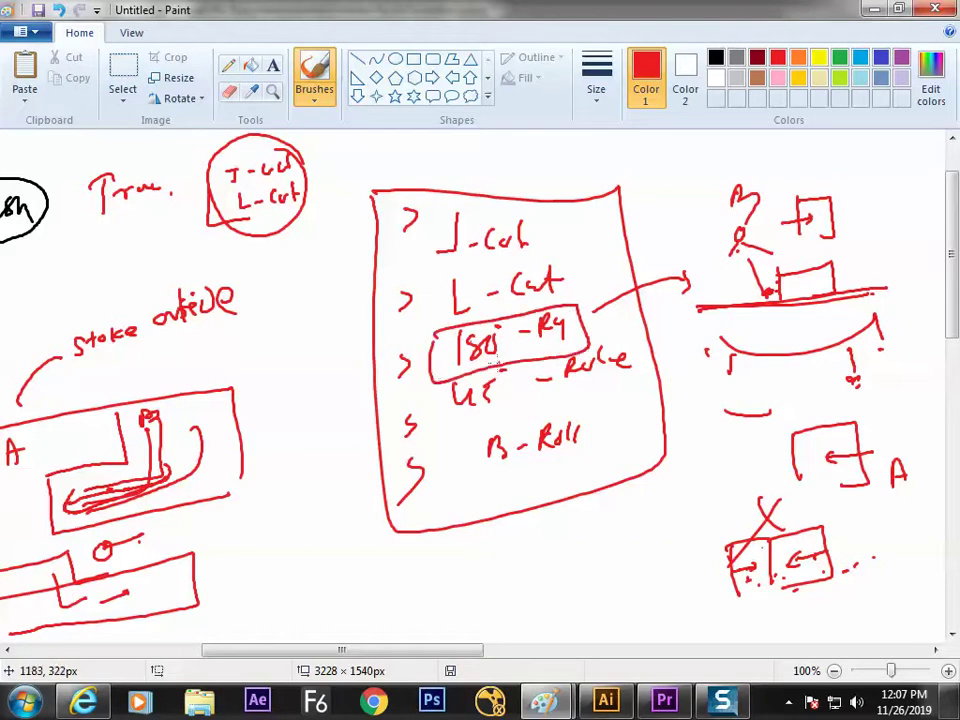
mouse_move(500, 372)
mouse_down()
mouse_move(505, 392)
mouse_move(464, 388)
mouse_move(517, 413)
mouse_move(624, 340)
mouse_up()
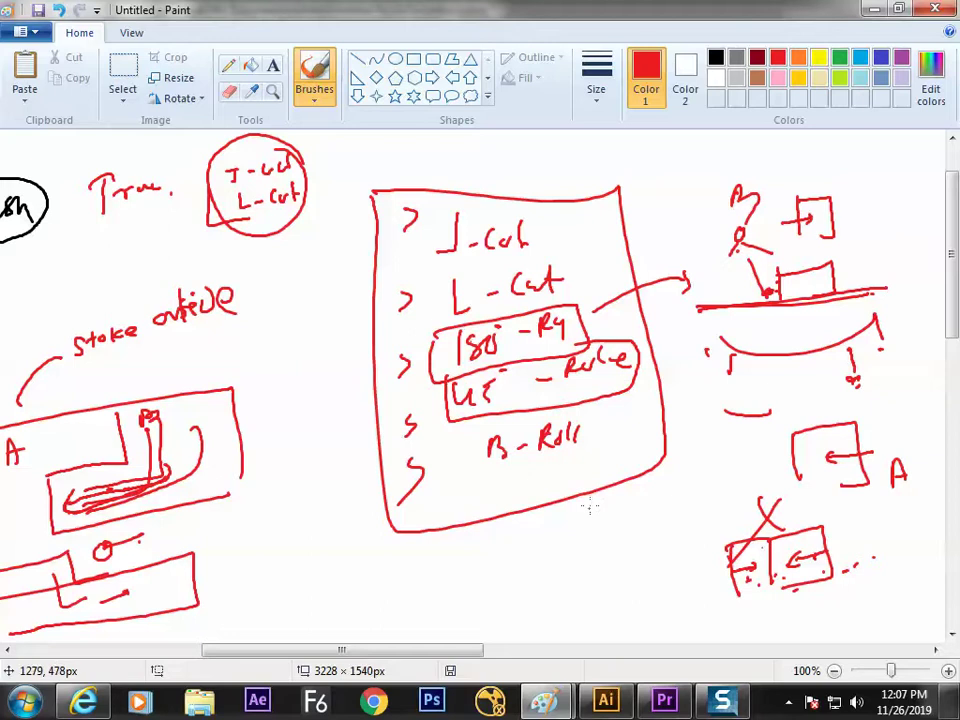
drag(612, 516, 583, 579)
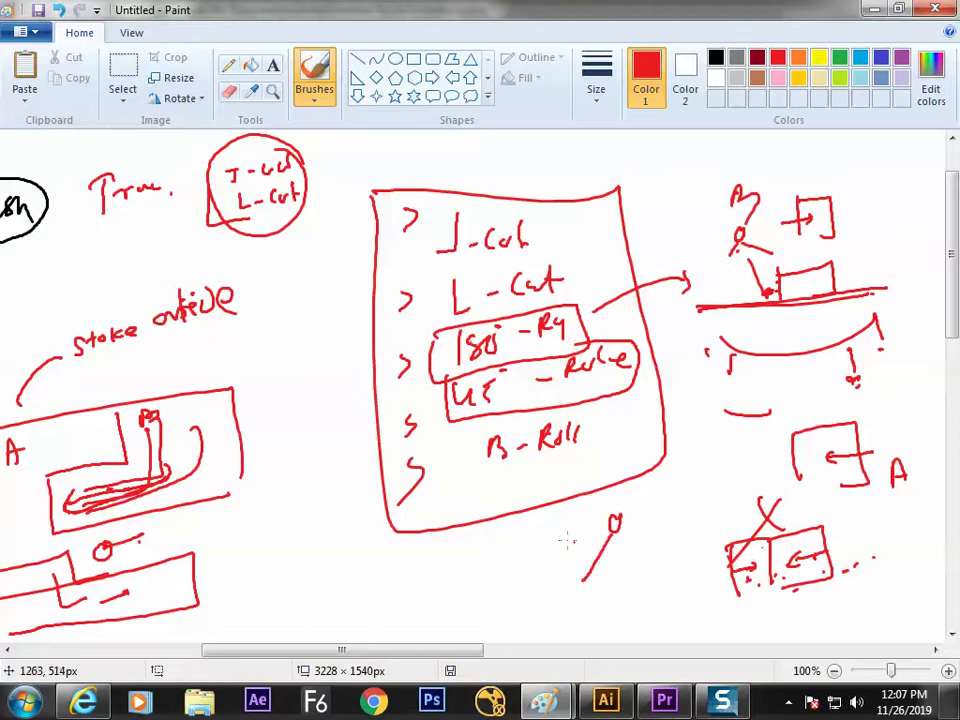
drag(561, 535, 660, 521)
mouse_move(575, 583)
mouse_down()
mouse_move(608, 559)
mouse_move(602, 594)
mouse_up()
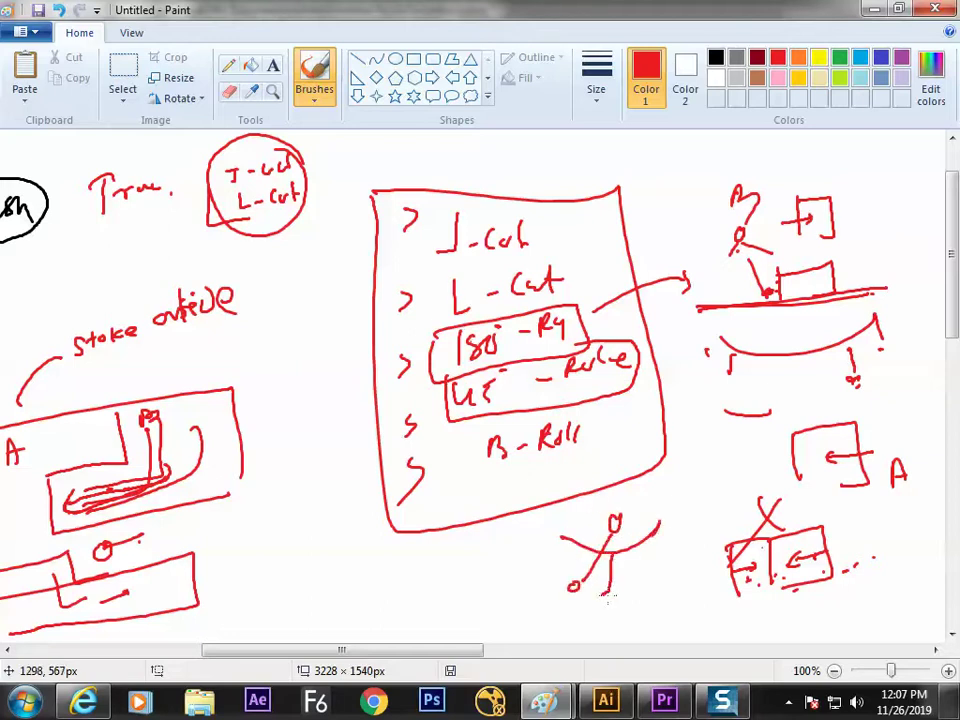
mouse_move(636, 546)
mouse_down()
mouse_move(641, 571)
mouse_move(588, 562)
mouse_move(552, 583)
mouse_up()
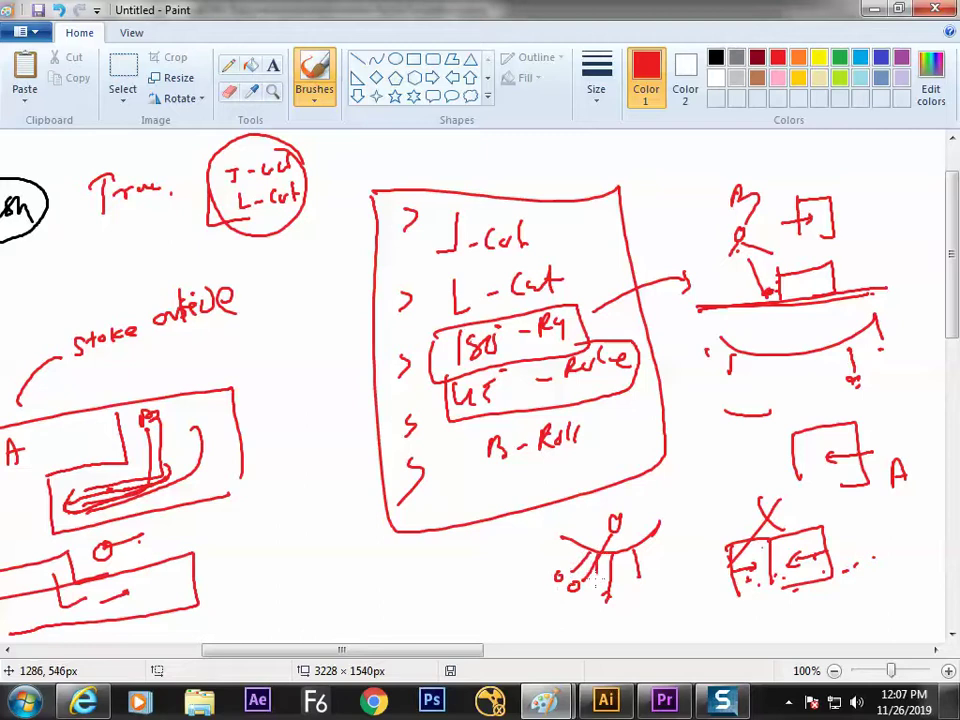
mouse_move(665, 514)
mouse_down()
mouse_move(701, 492)
mouse_move(692, 506)
mouse_up()
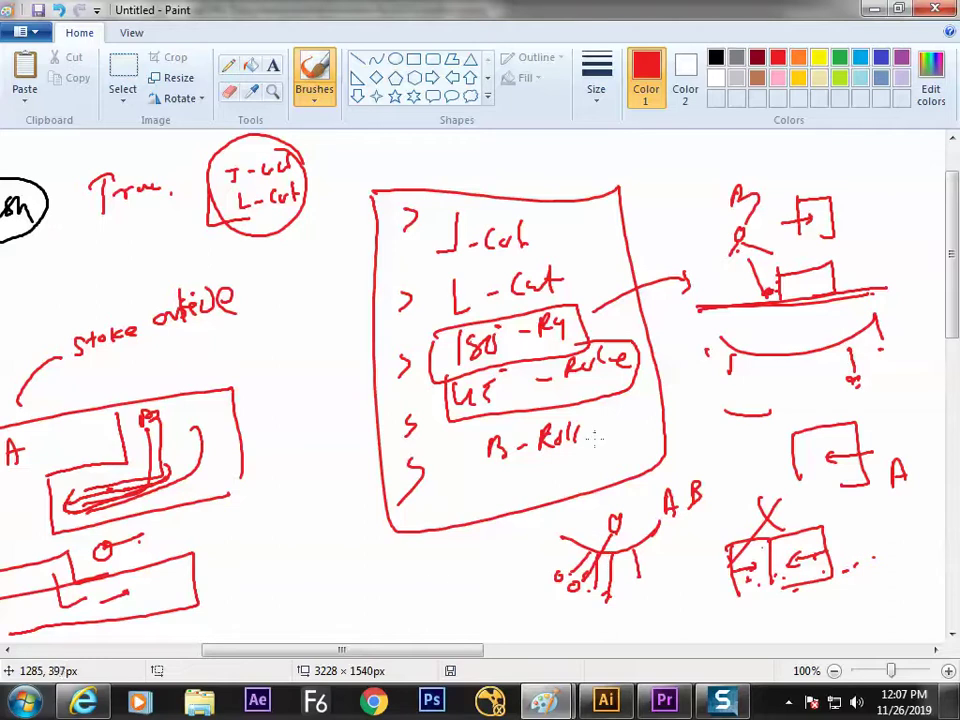
- Sketch a two-panel frame and small marks below the list, and add an "A" above it and a small box labelled "On" beside it
mouse_move(428, 575)
mouse_down()
mouse_move(439, 592)
mouse_move(476, 576)
mouse_move(494, 595)
mouse_move(480, 583)
mouse_up()
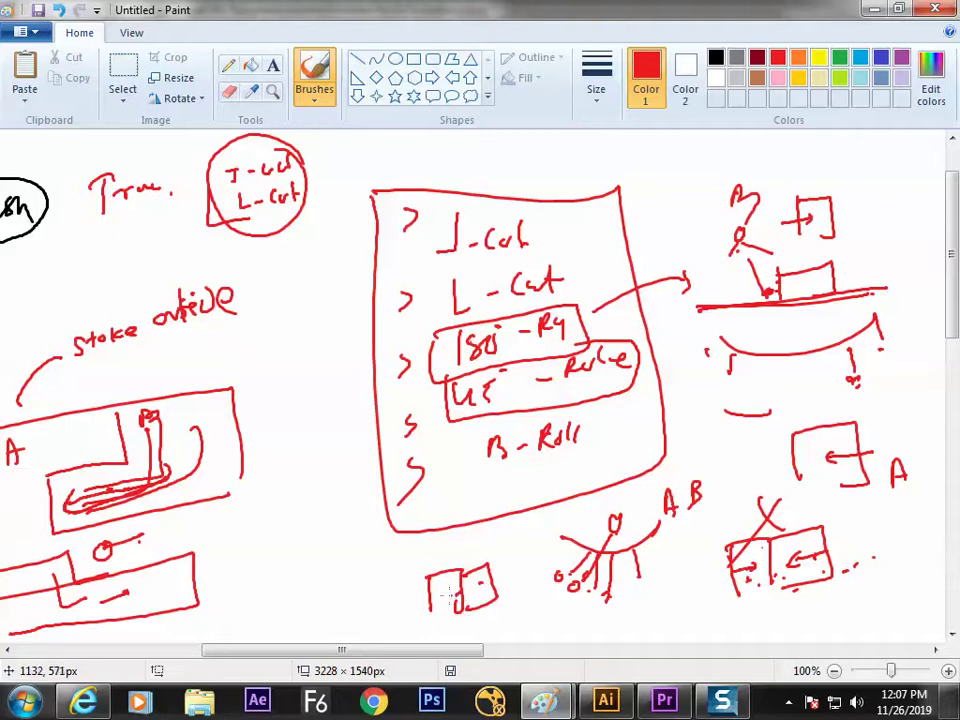
mouse_move(322, 538)
mouse_down()
mouse_move(330, 531)
mouse_move(336, 551)
mouse_move(337, 522)
mouse_up()
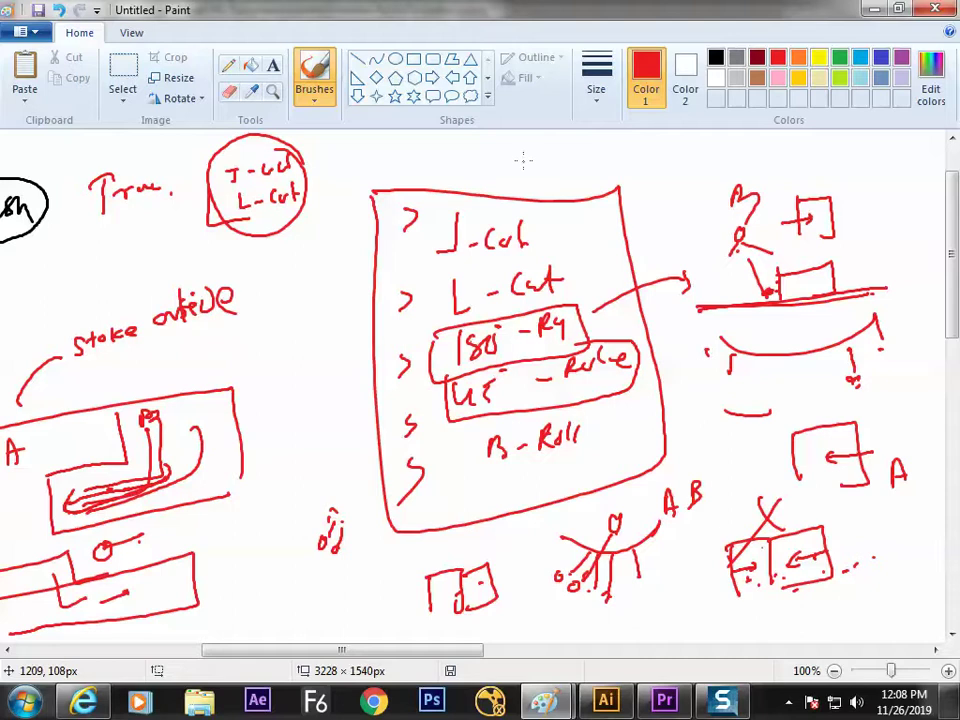
mouse_move(521, 181)
mouse_down()
mouse_move(527, 153)
mouse_move(535, 181)
mouse_move(533, 169)
mouse_up()
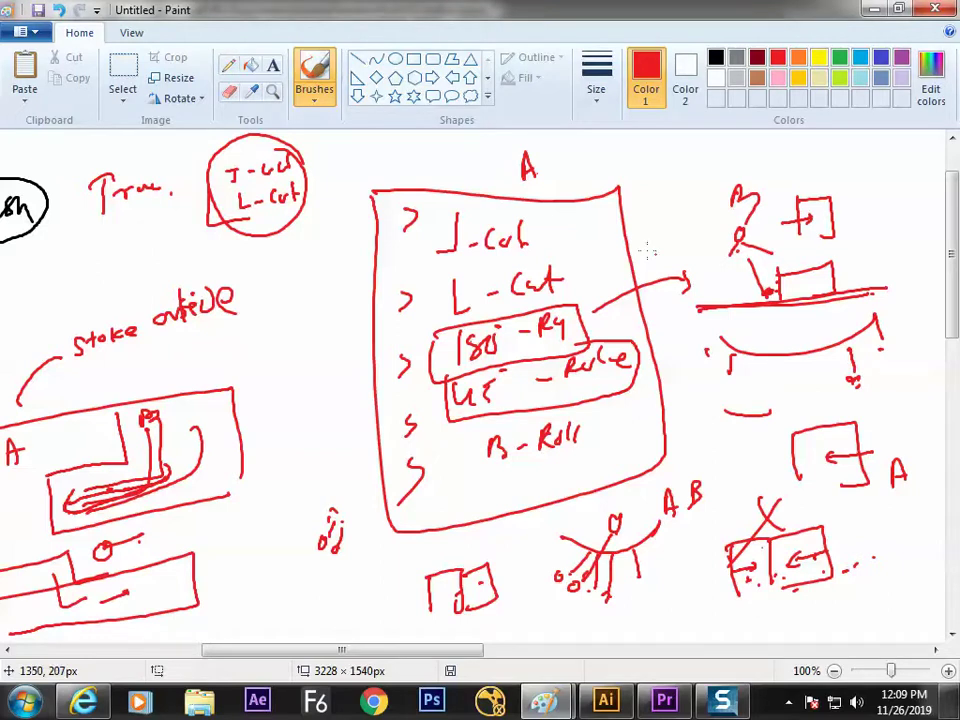
mouse_move(649, 190)
mouse_down()
mouse_move(651, 240)
mouse_move(690, 236)
mouse_move(670, 233)
mouse_up()
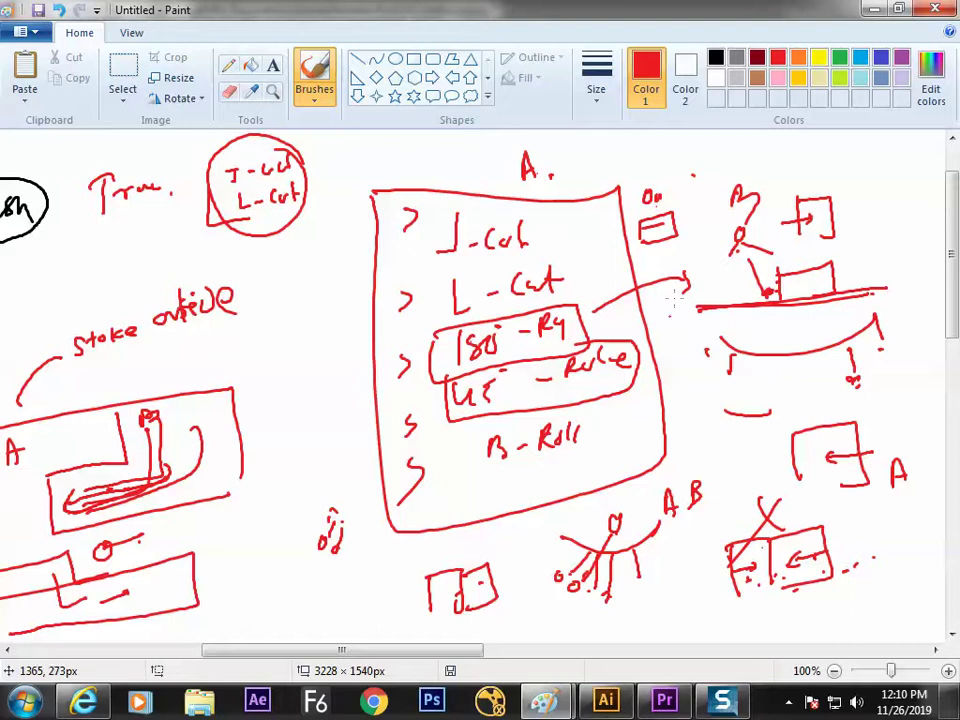
- Switch to Premiere Pro, then close both its project and the Paint drawing without saving changes
click(873, 10)
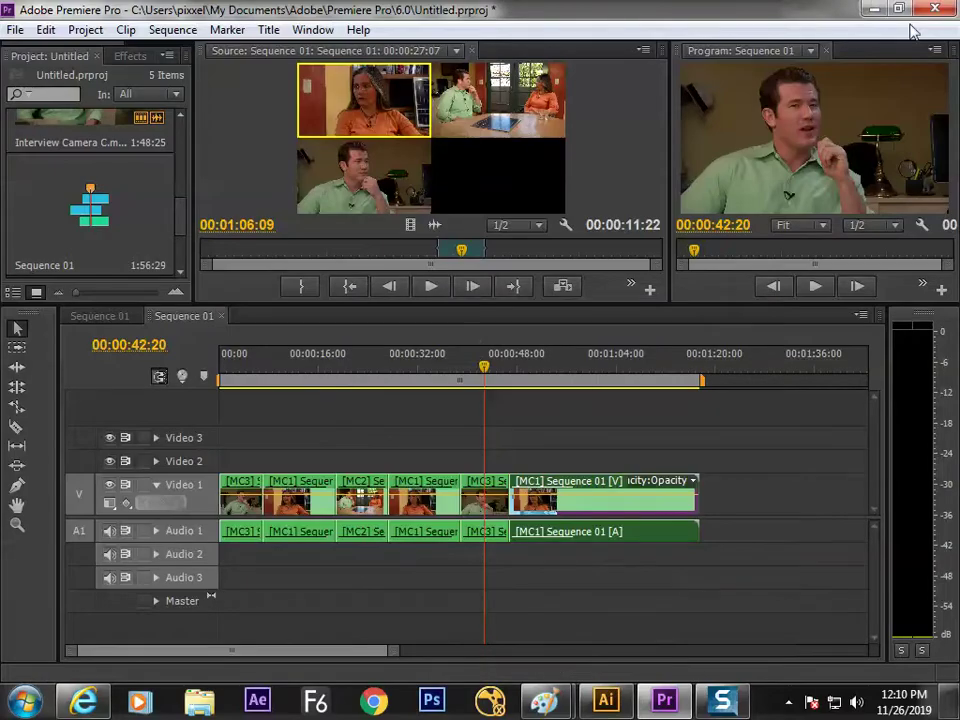
click(938, 9)
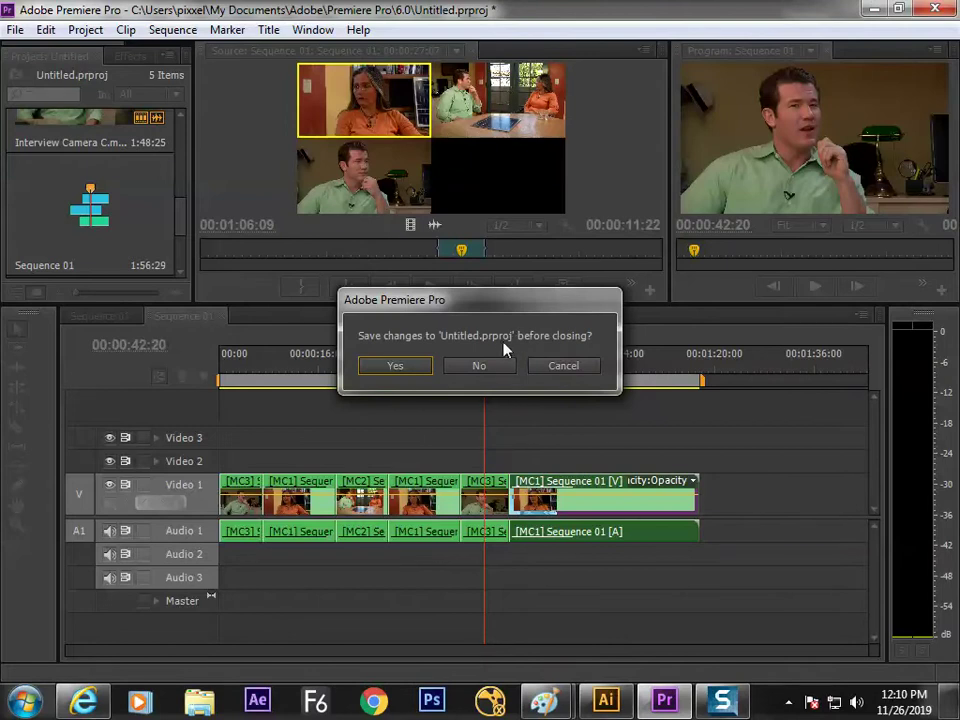
click(486, 368)
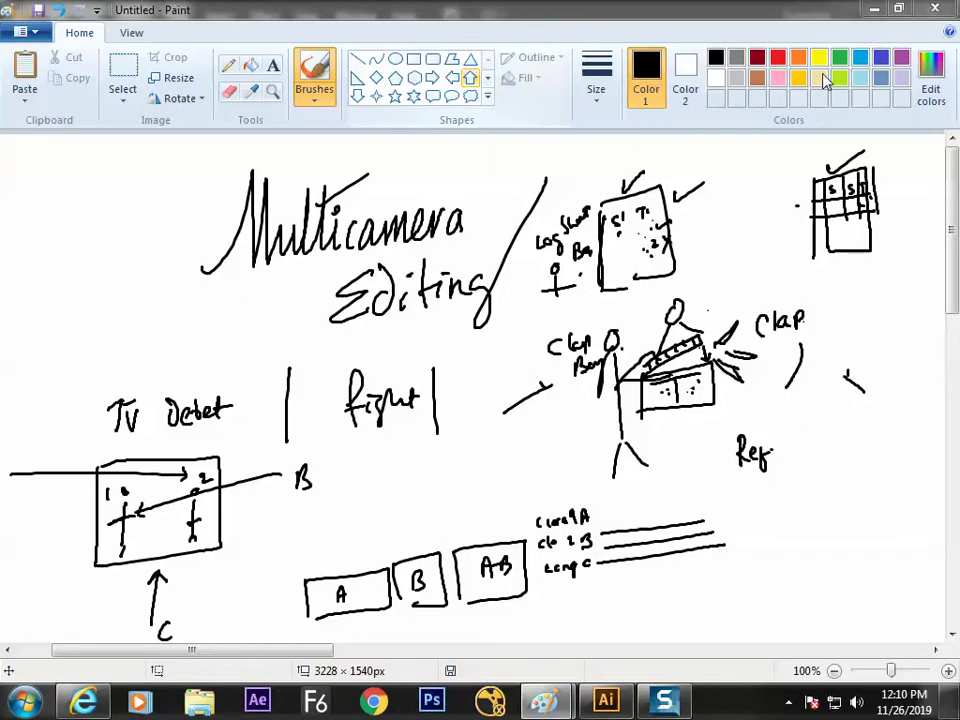
click(946, 11)
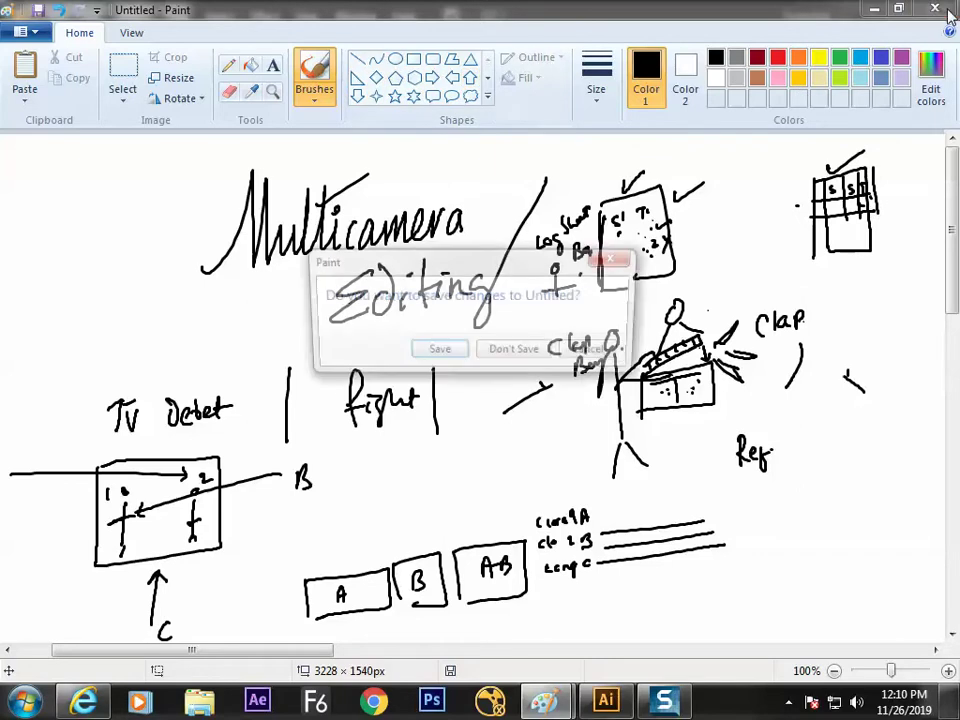
click(545, 353)
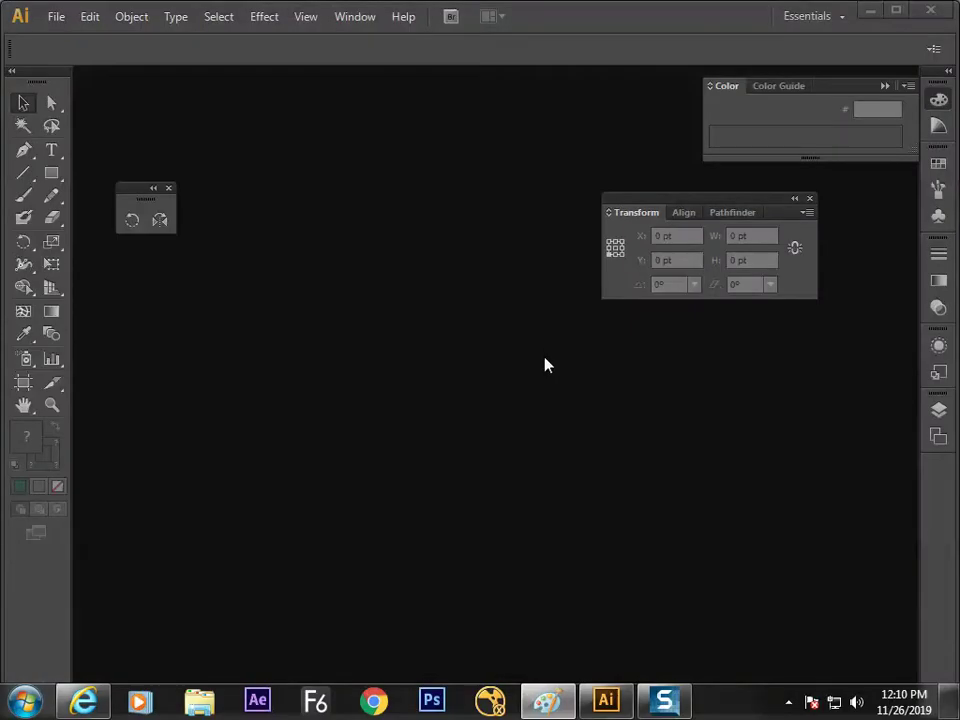